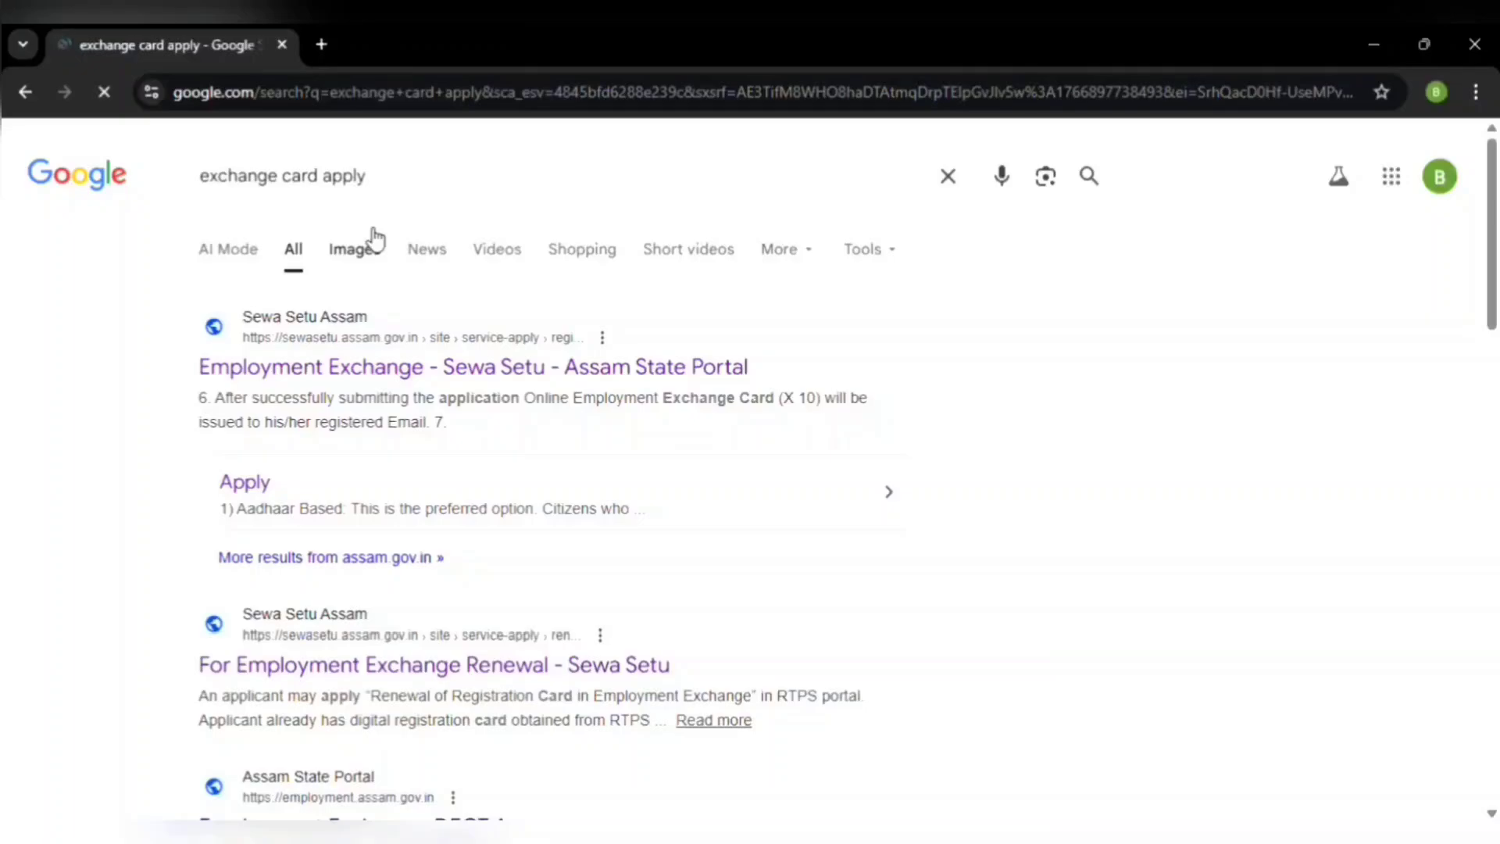
Open the 'Employment Exchange - Sewa Setu - Assam State Portal' search result.
left_click(301, 368)
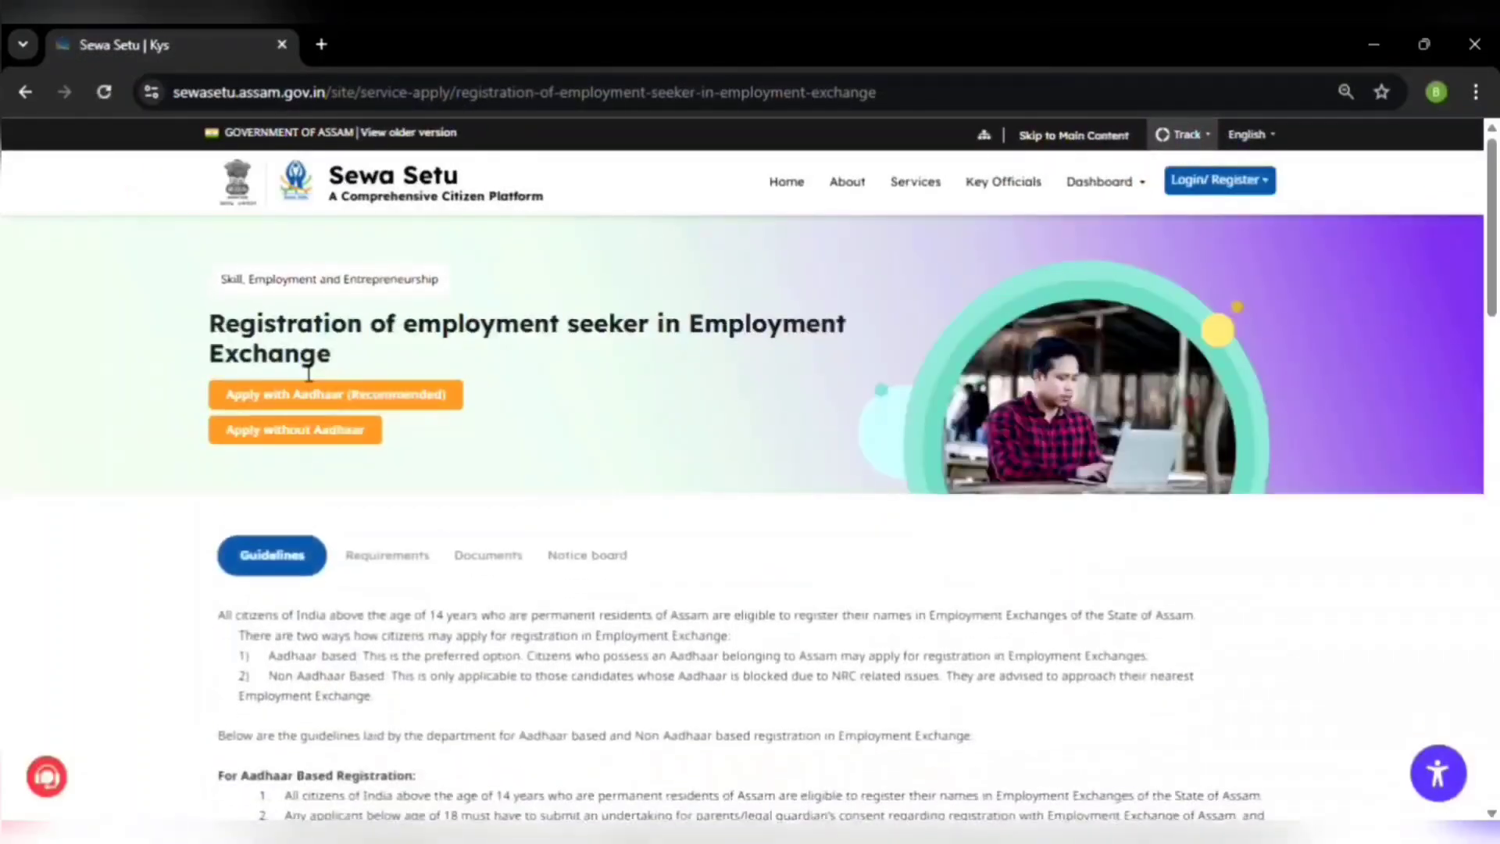
Choose 'Apply with Aadhaar (Recommended)' to bring up the Single Sign On login.
left_click(339, 403)
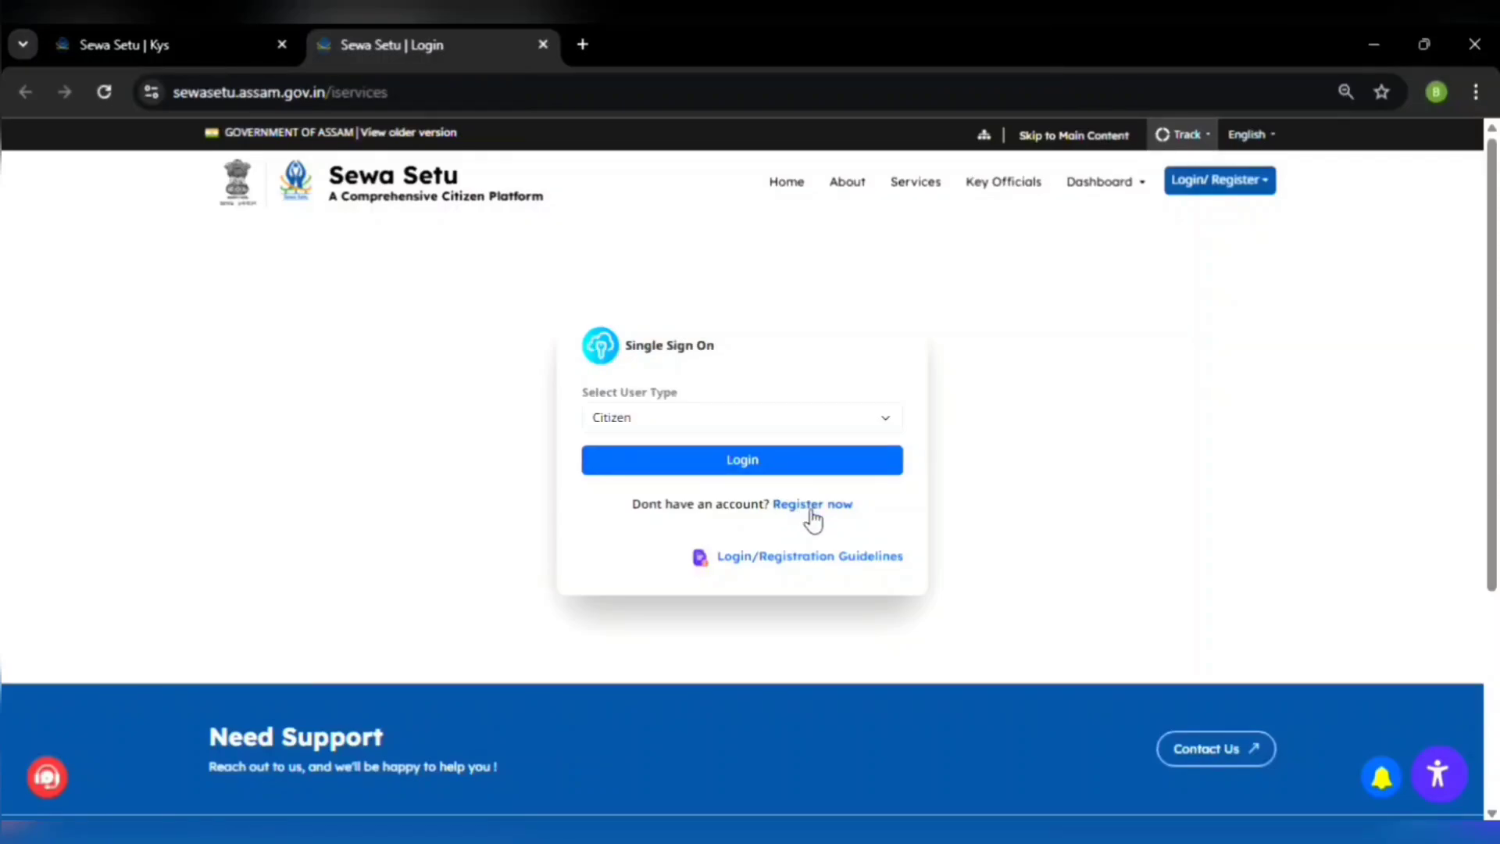
Start ePramaan registration and fill in the mobile number, given name and gender.
left_click(812, 510)
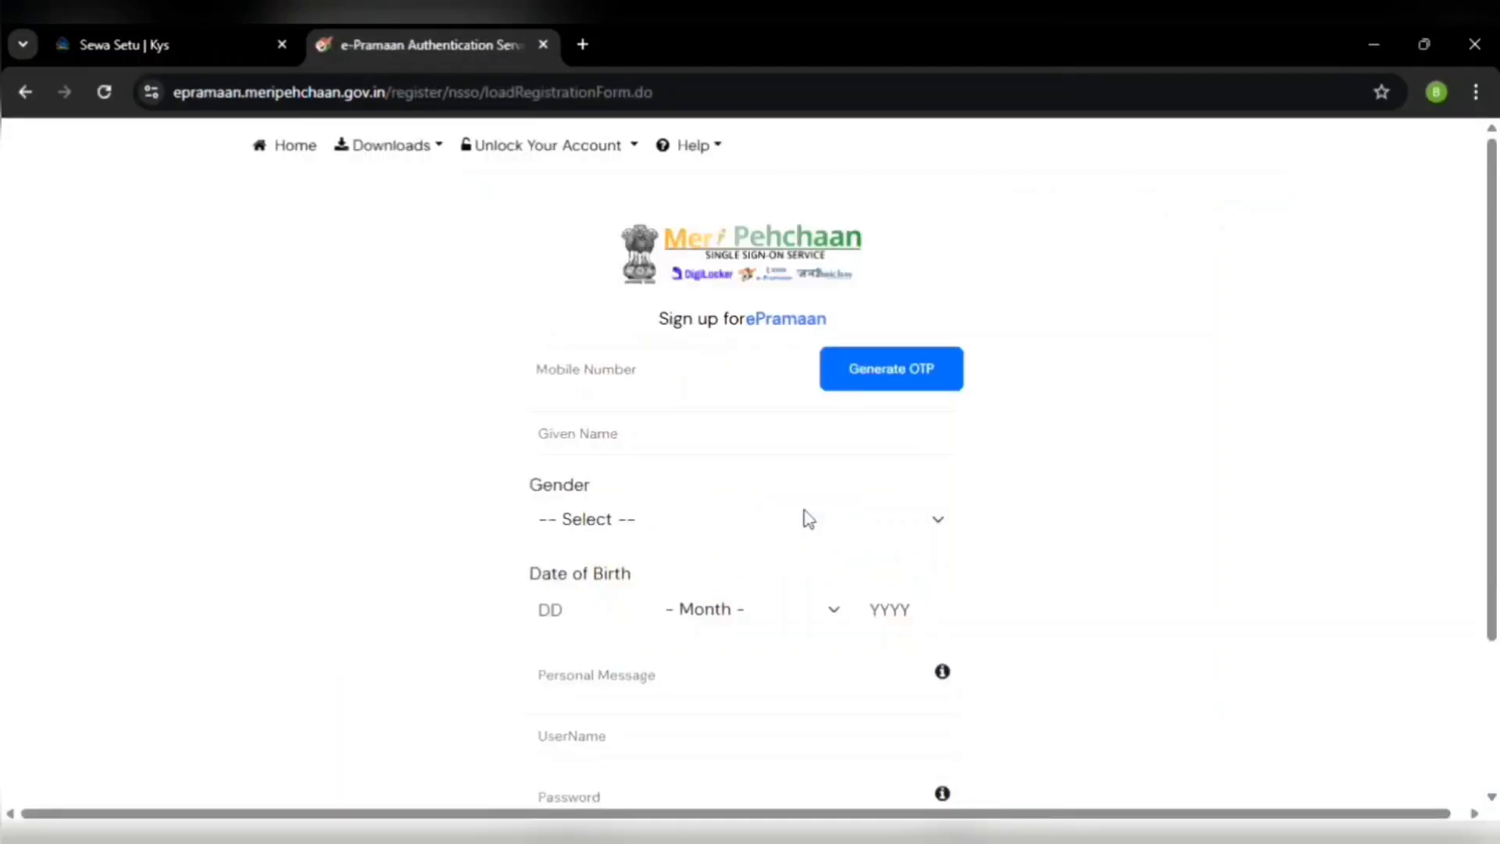
left_click(607, 372)
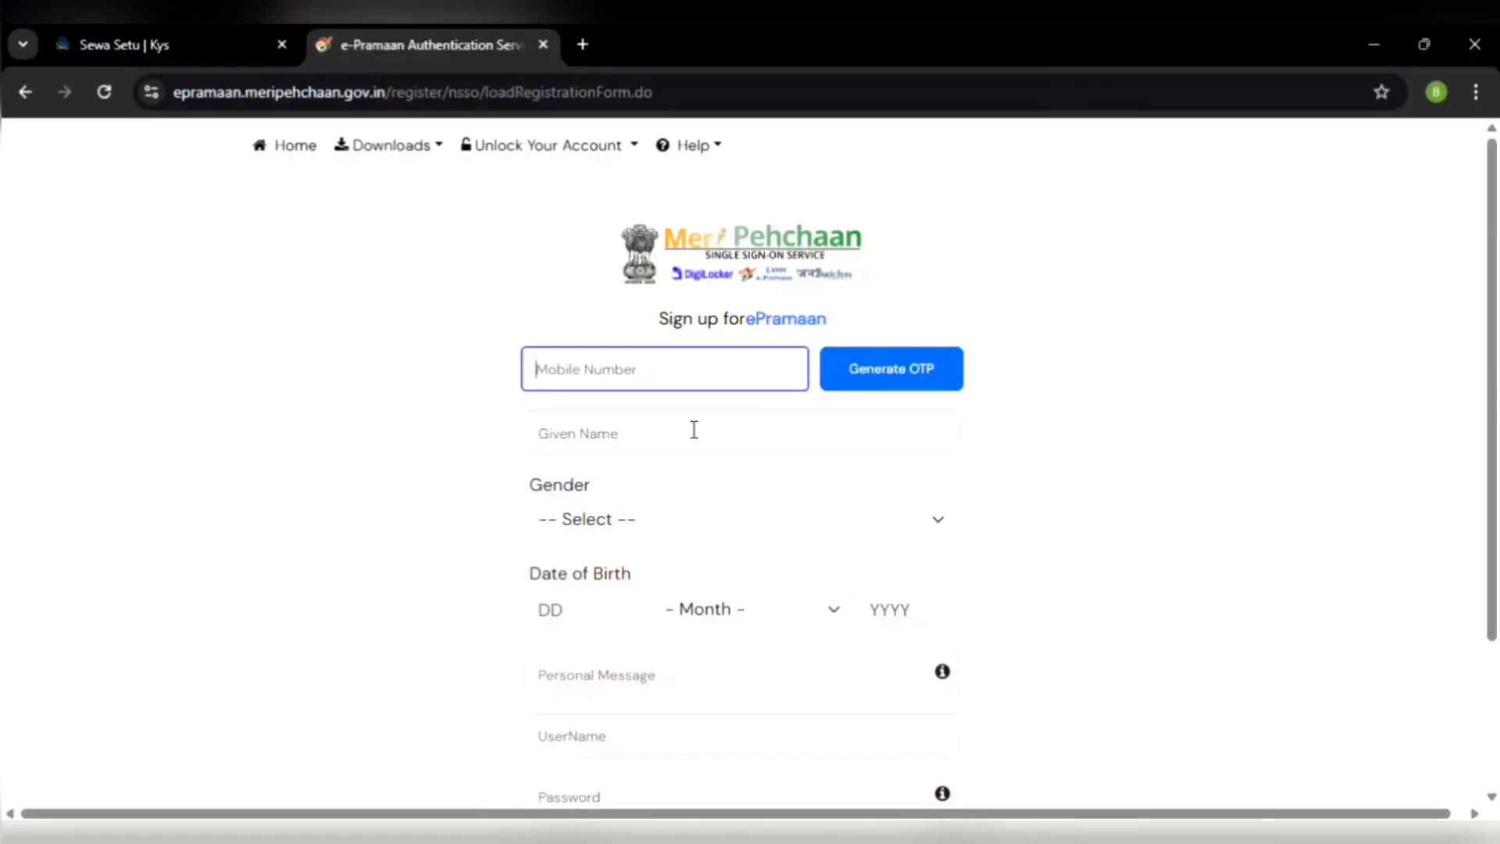
left_click(649, 440)
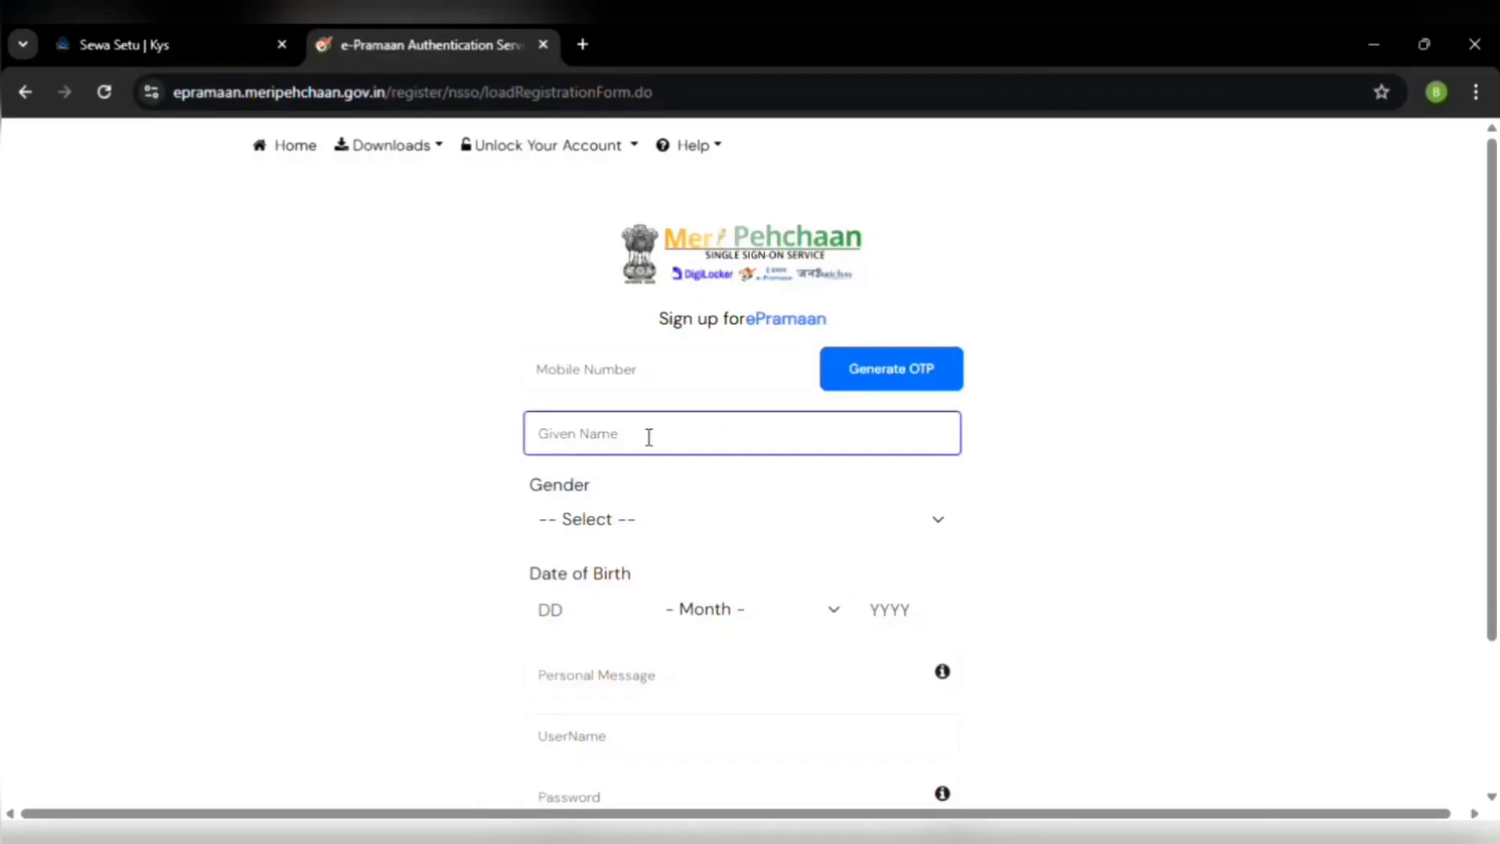
scroll(649, 438, "down", 1)
key("Tab")
scroll(625, 479, "down", 2)
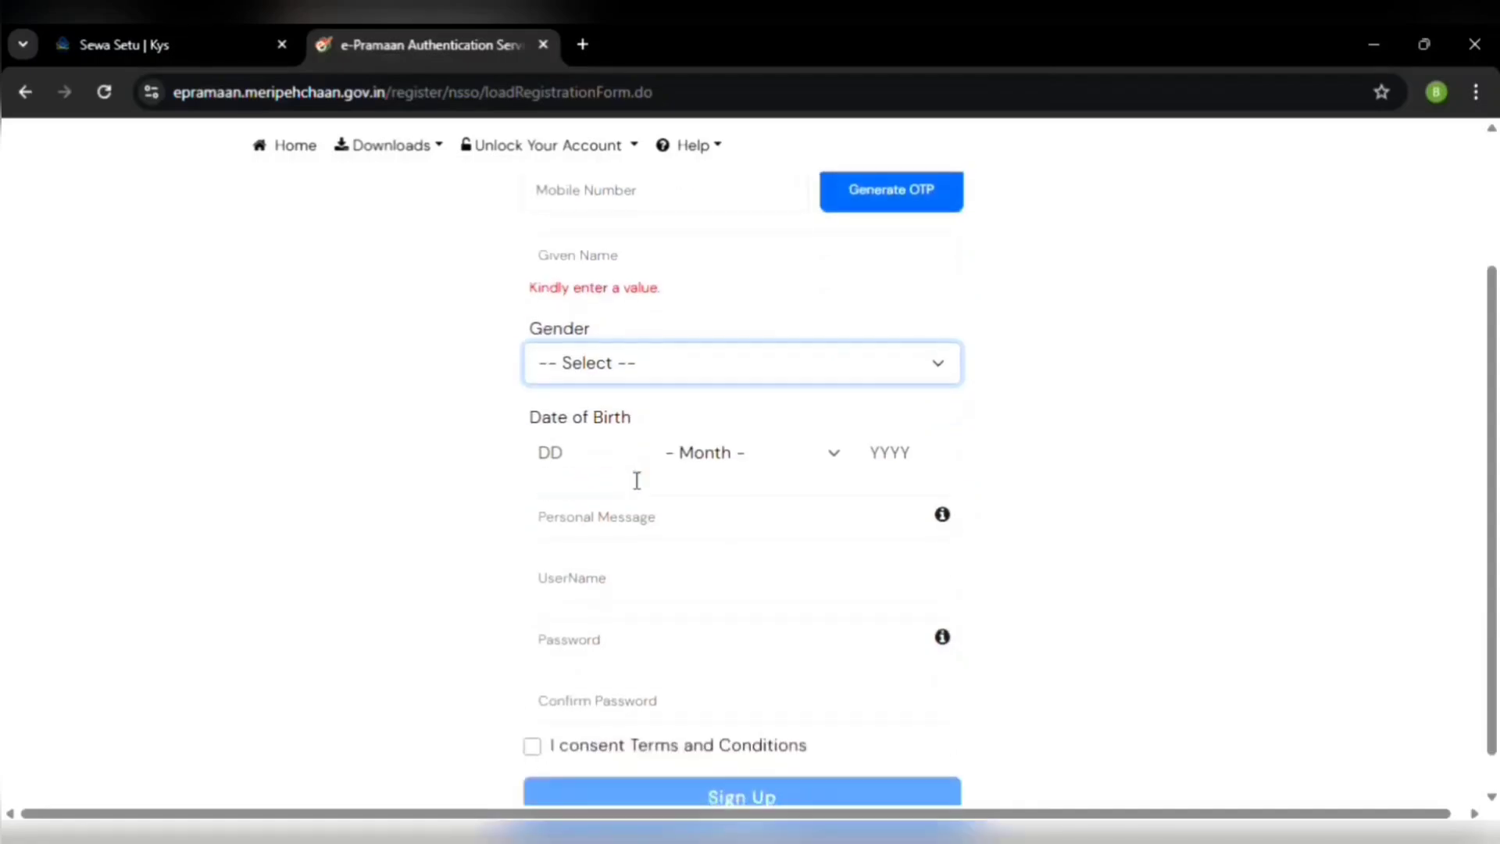
scroll(619, 449, "down", 1)
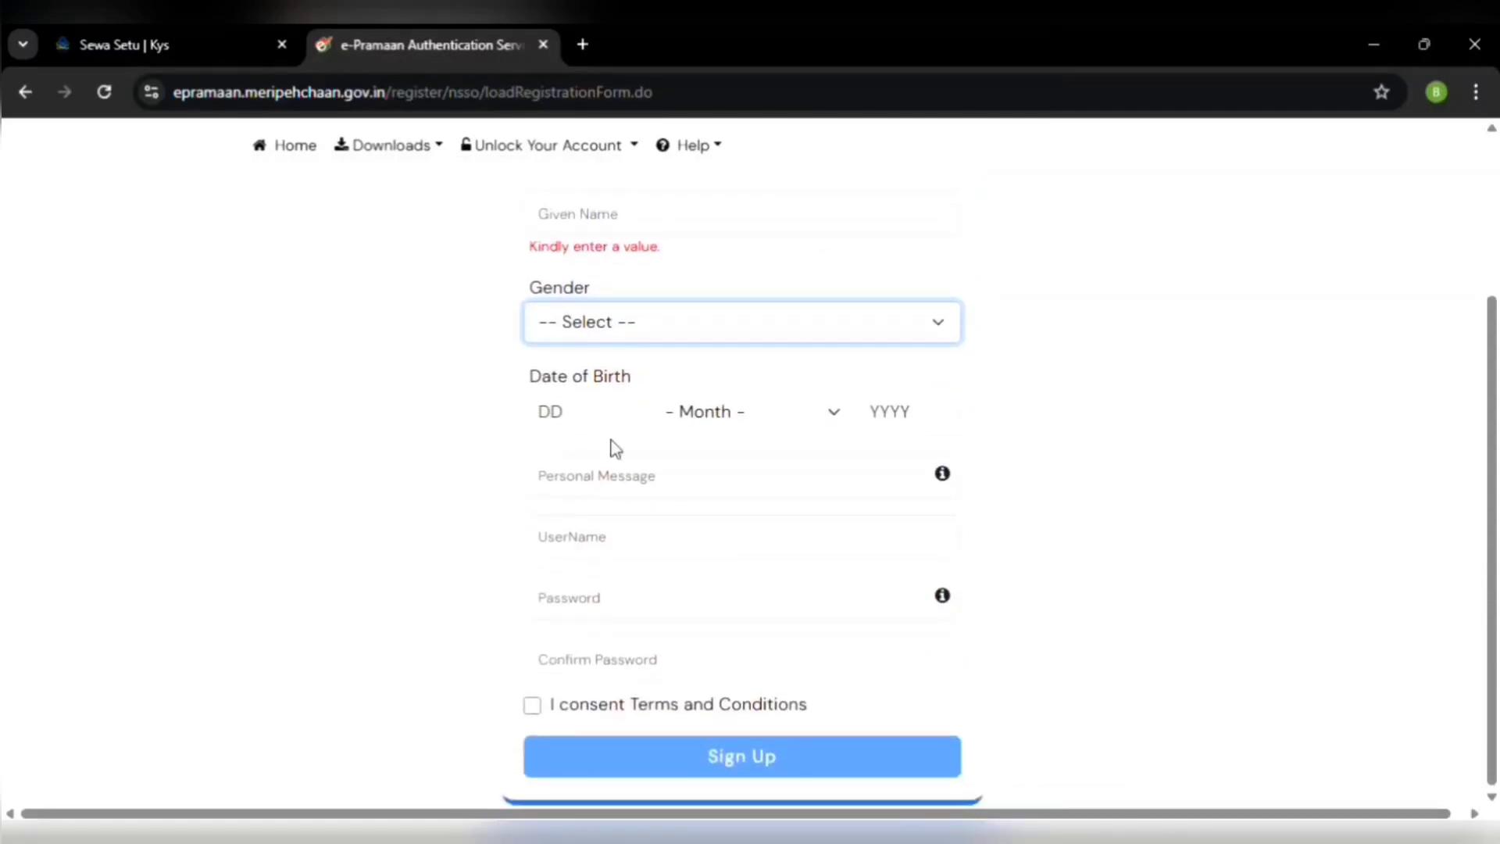
Fill in the personal message, username, password and password confirmation.
left_click(598, 483)
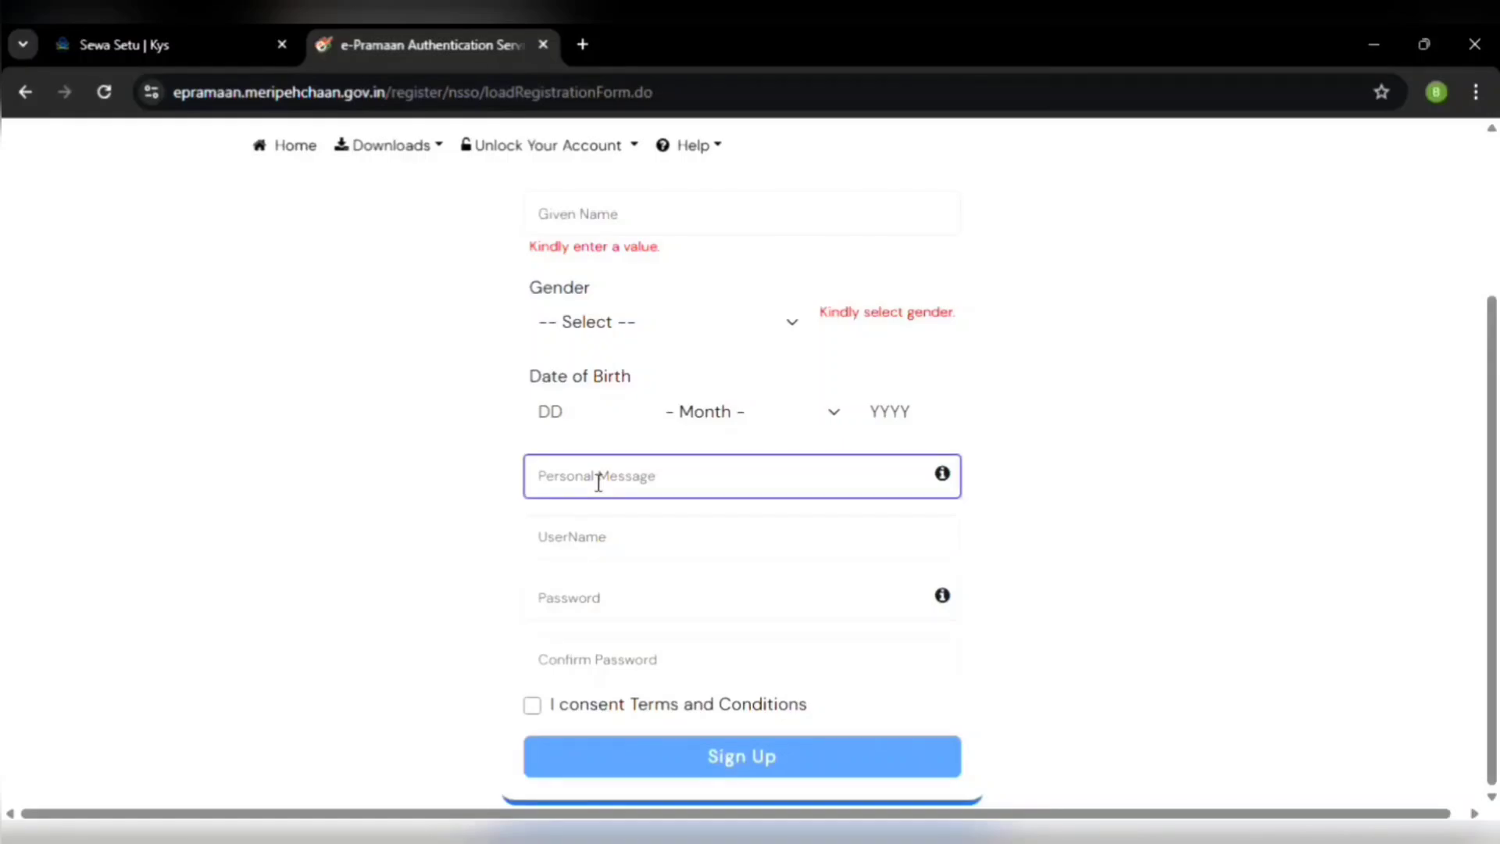
left_click(587, 550)
scroll(586, 553, "down", 1)
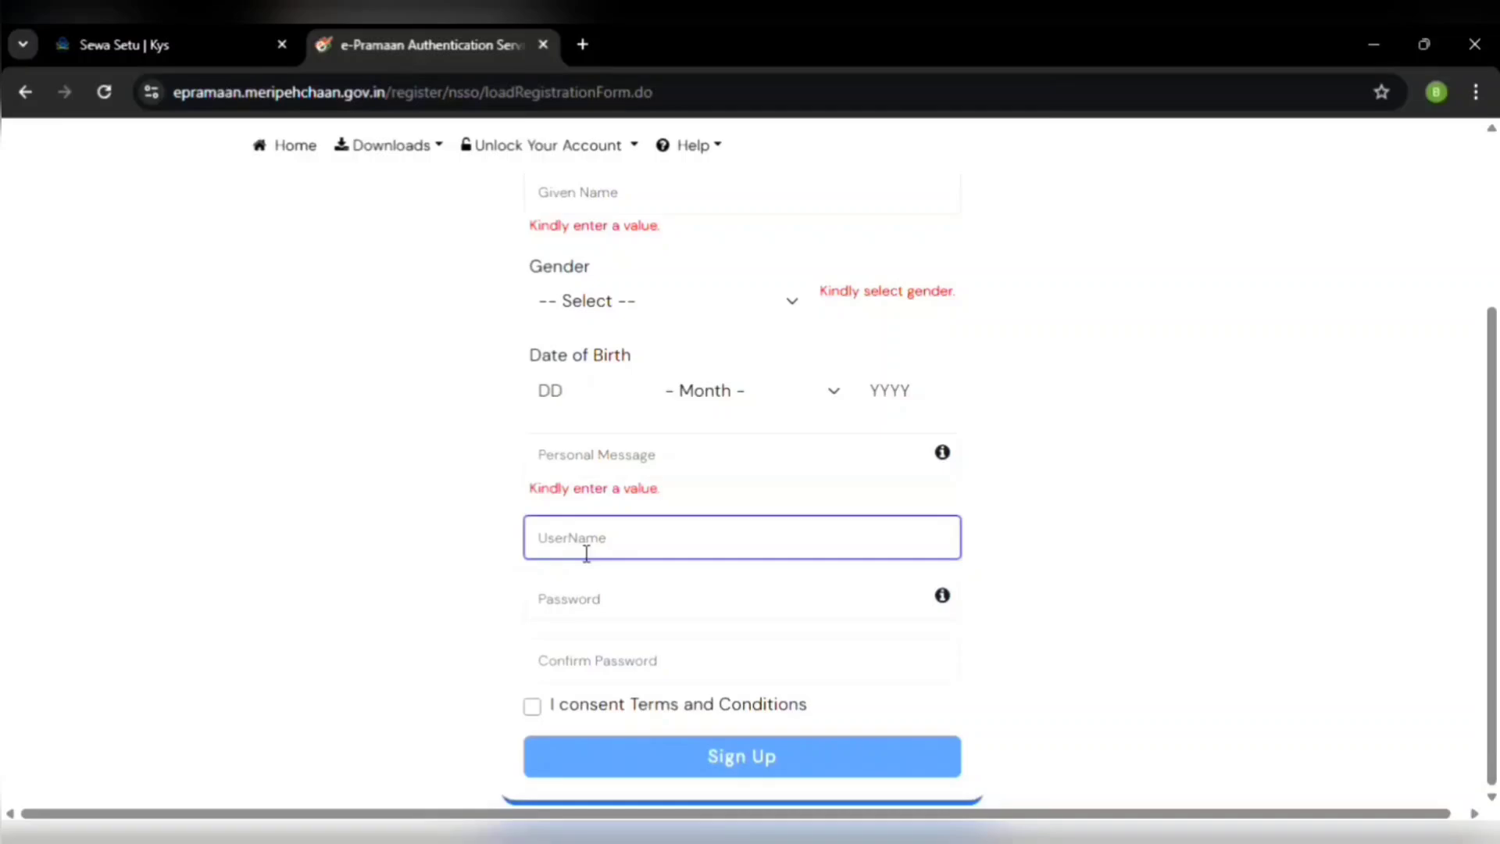
left_click(572, 618)
scroll(572, 617, "down", 1)
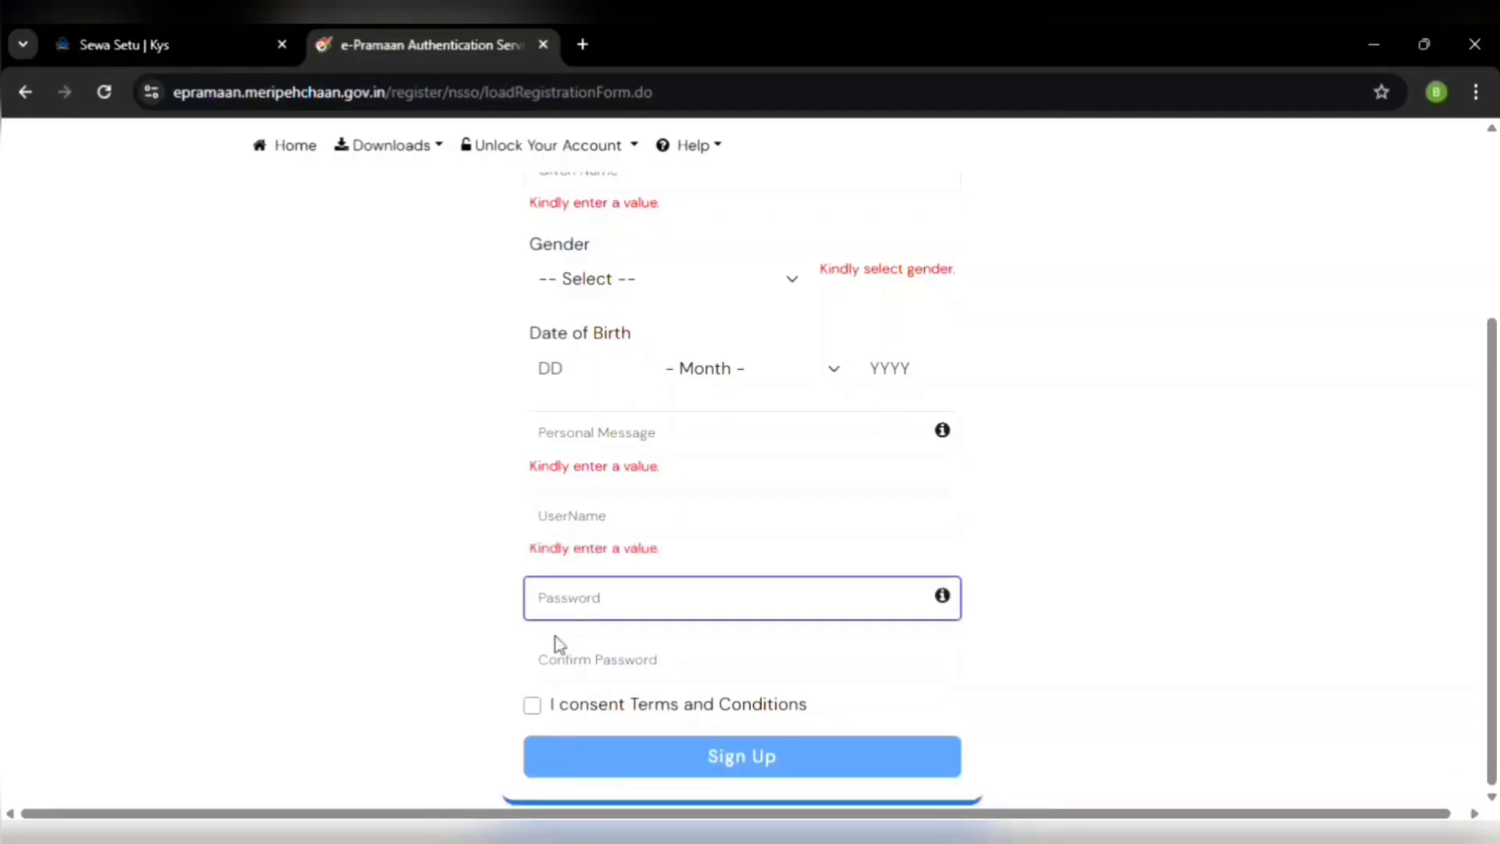
left_click(582, 683)
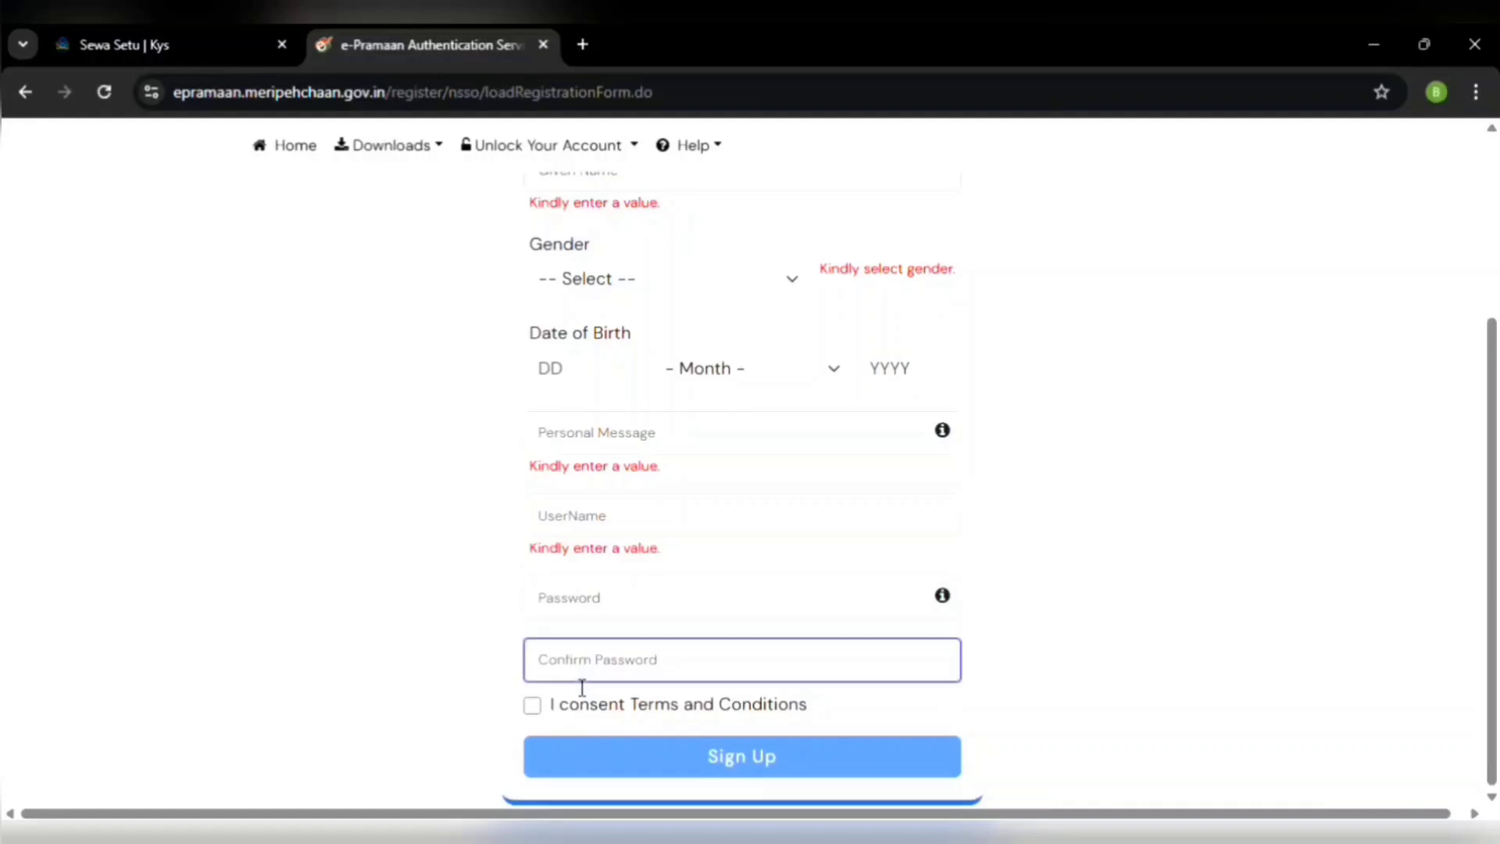
Tick 'I consent Terms and Conditions' and accept the terms in the popup.
left_click(532, 707)
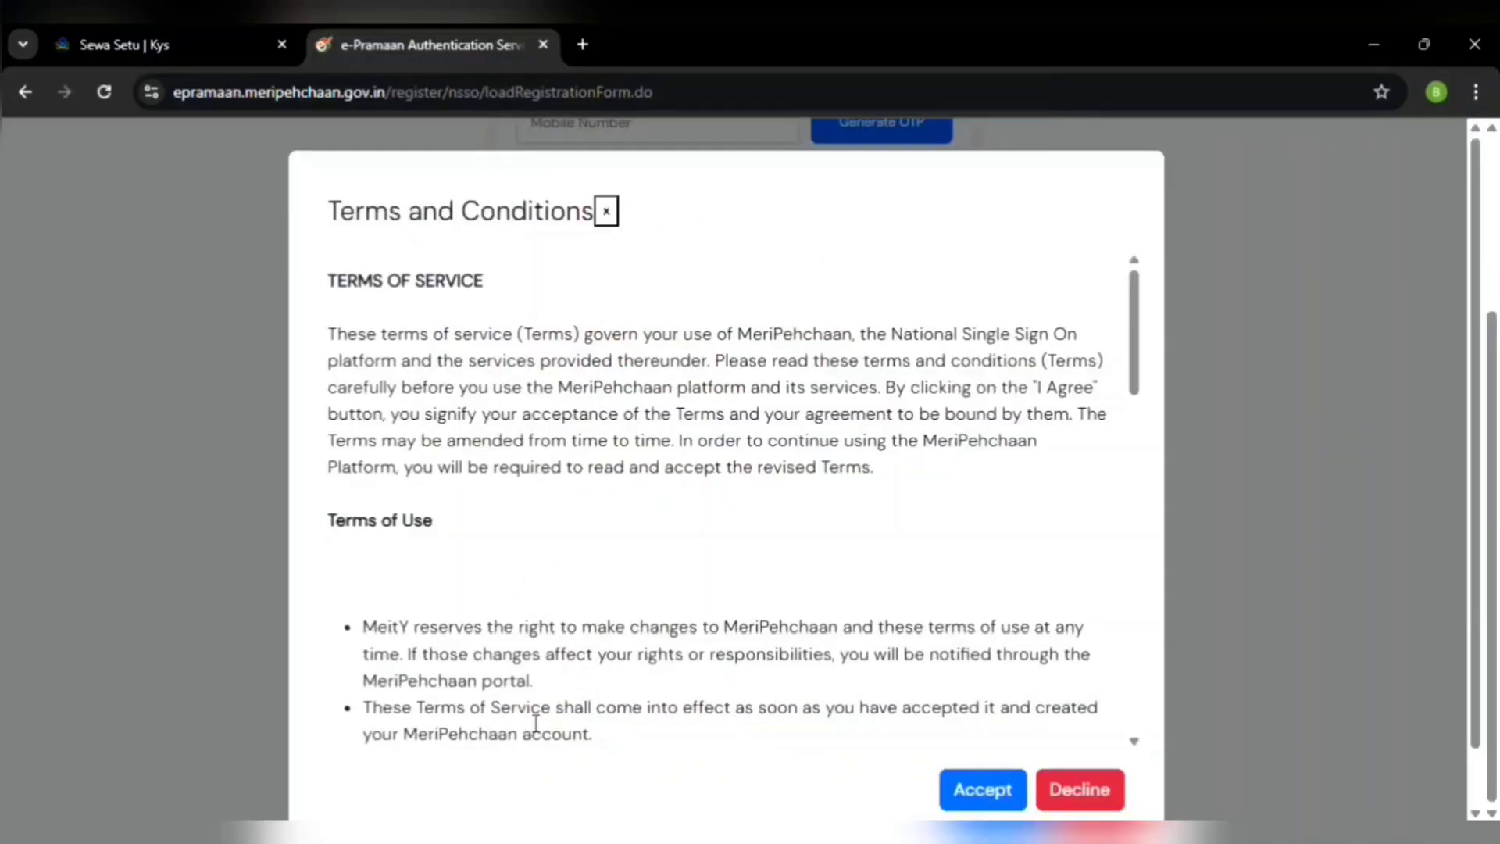
scroll(898, 525, "down", 5)
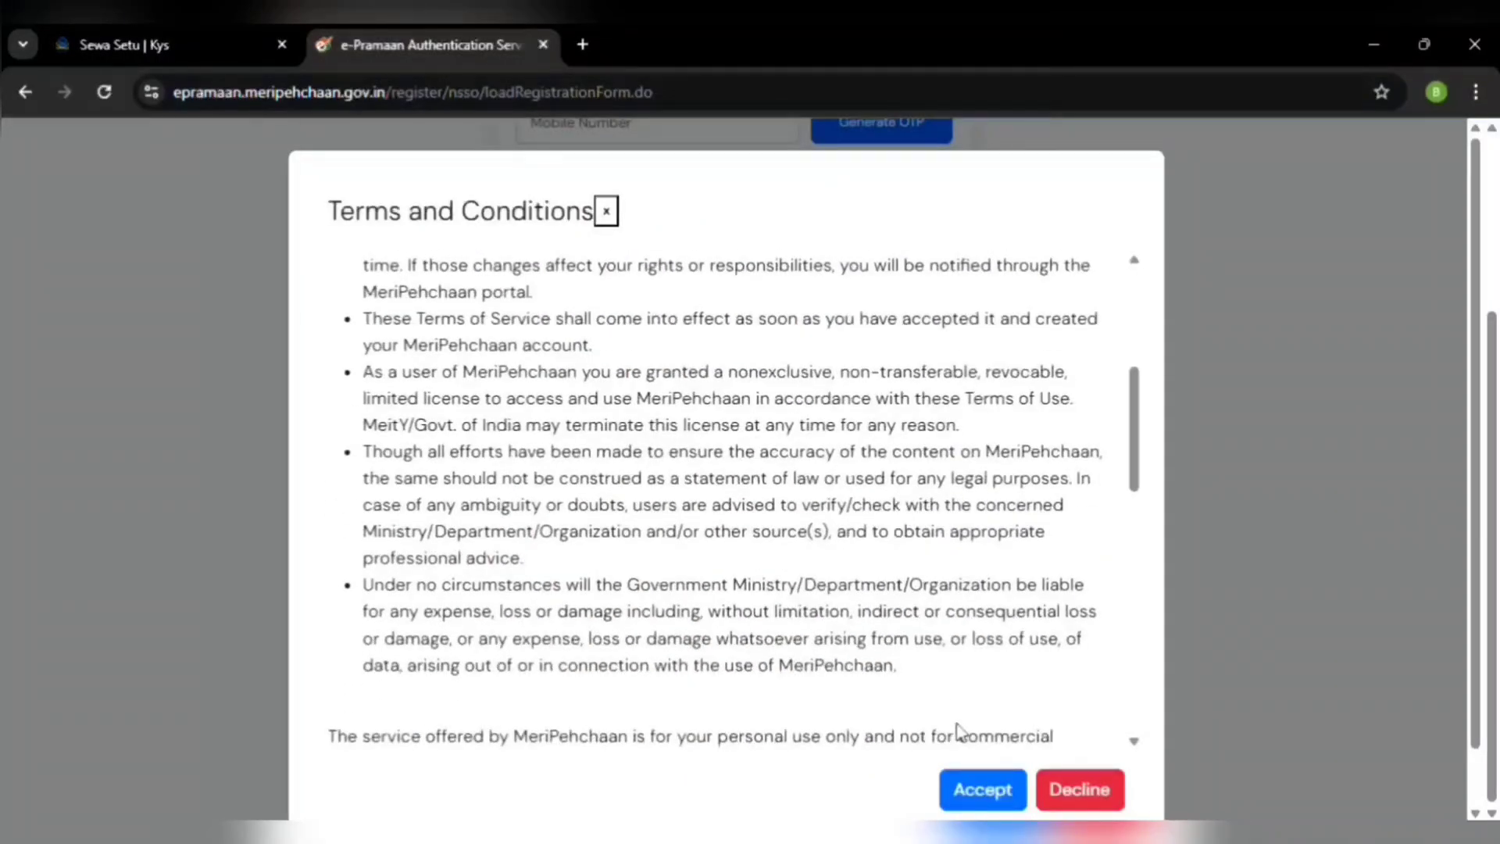
scroll(977, 781, "down", 1)
left_click(1002, 733)
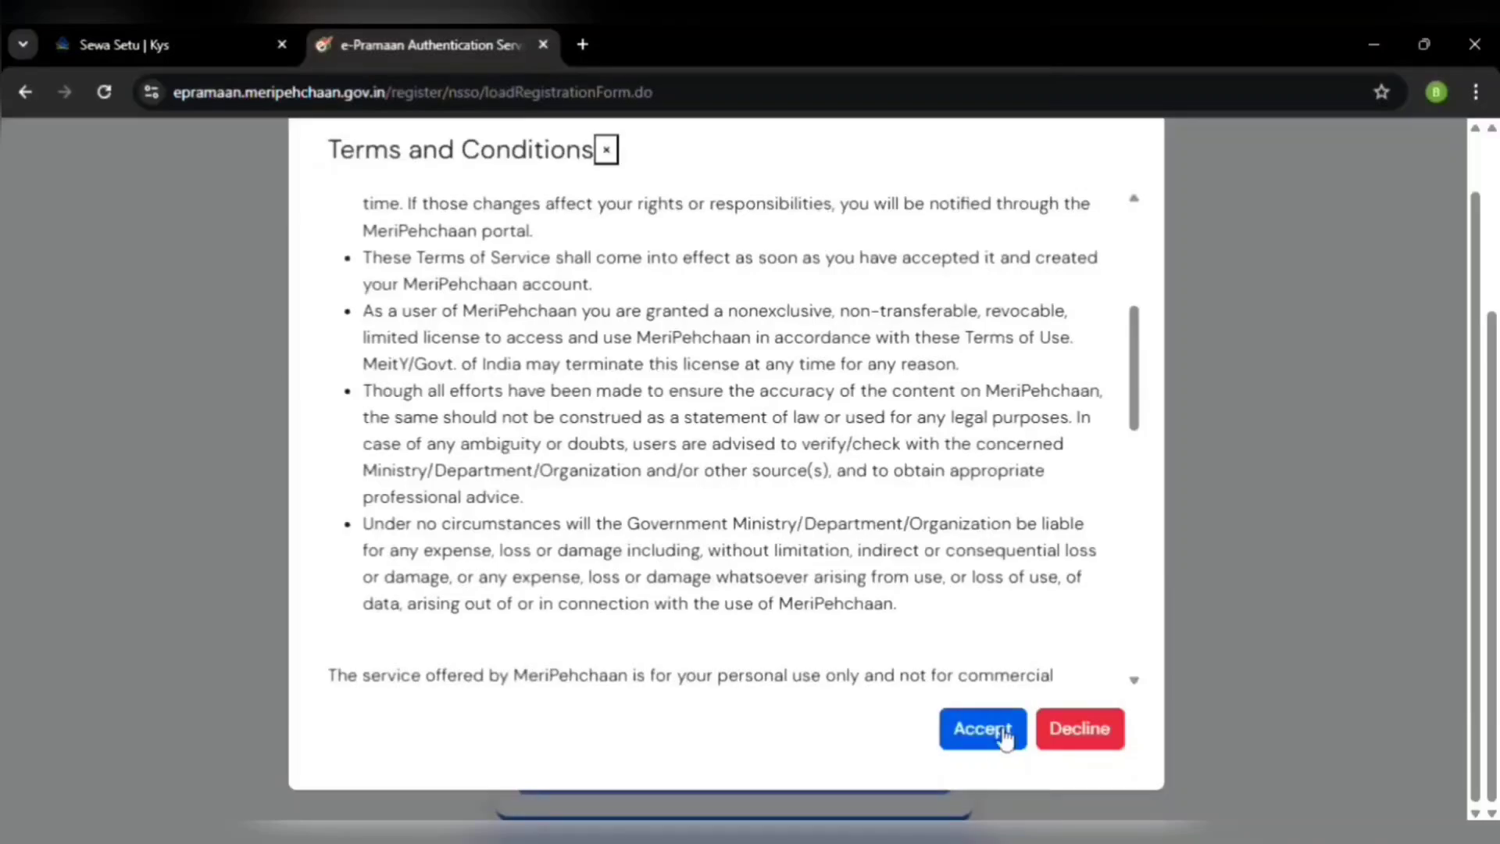
scroll(775, 644, "down", 1)
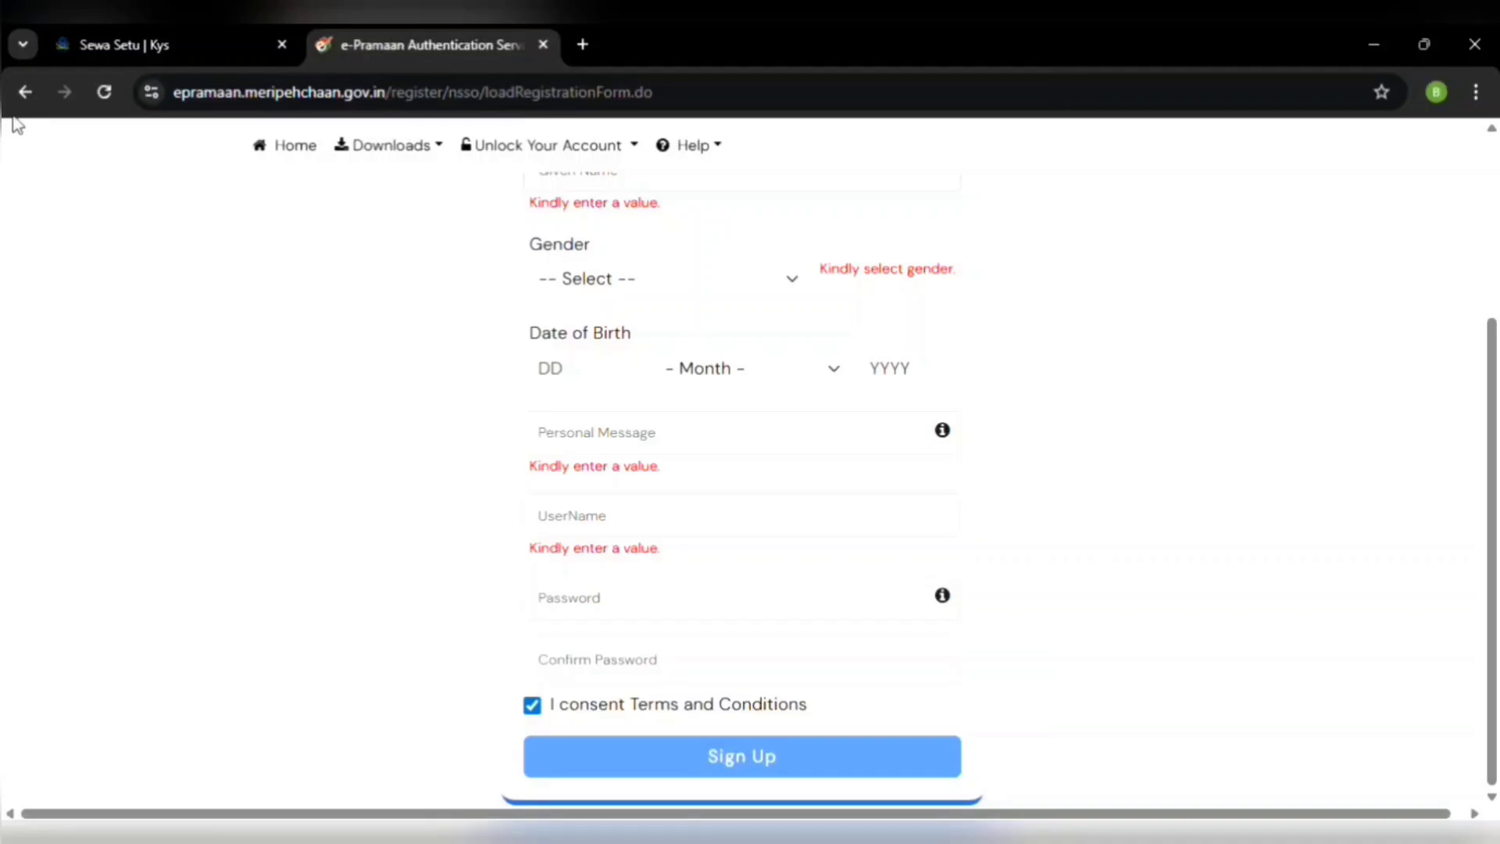
Sign in to Sewa Setu with the new ePramaan account and skip DigiLocker linking.
left_click(23, 92)
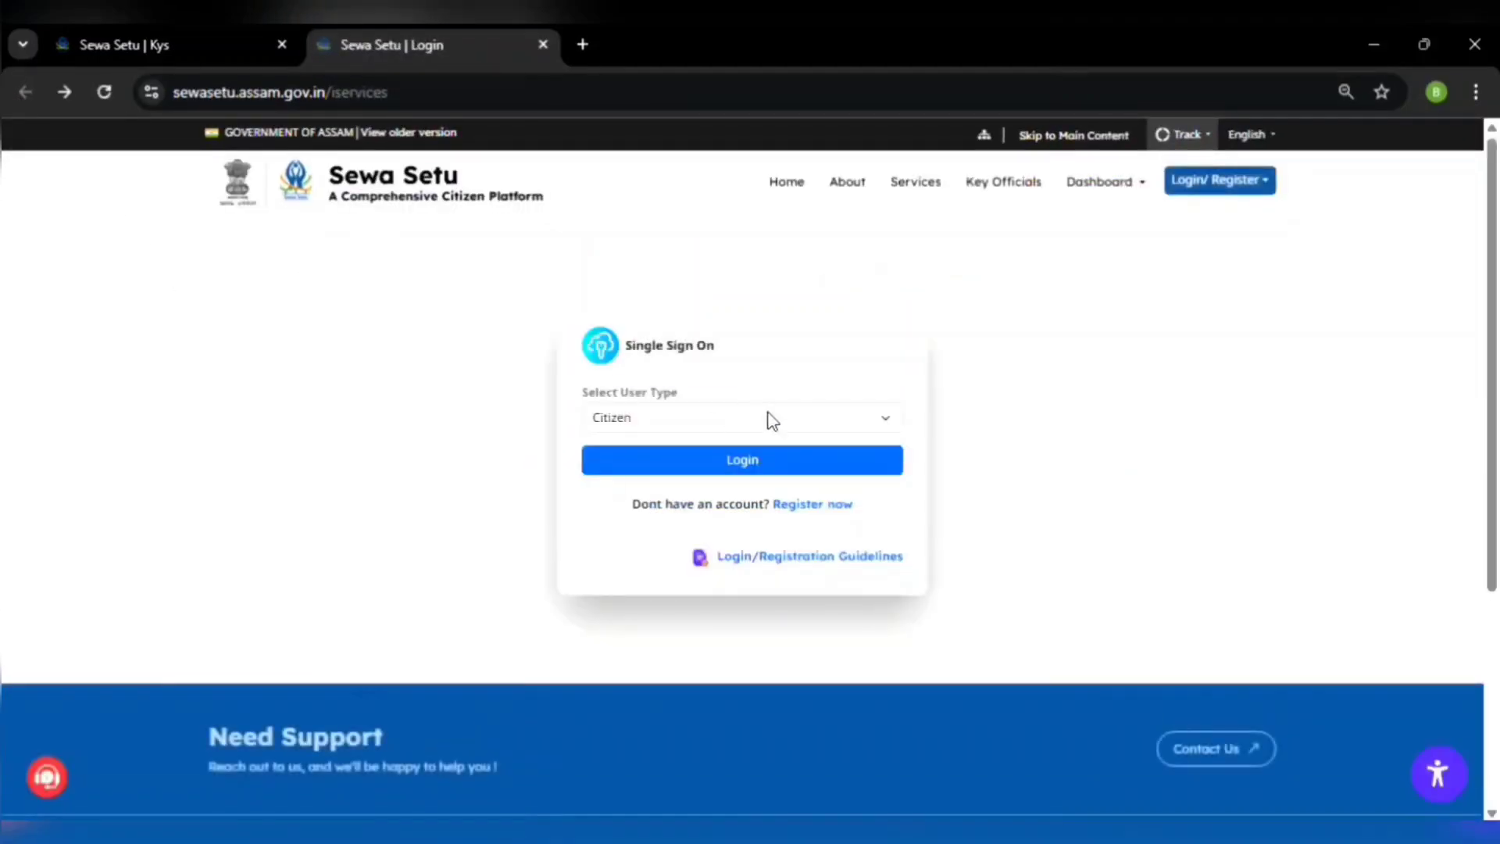
left_click(745, 464)
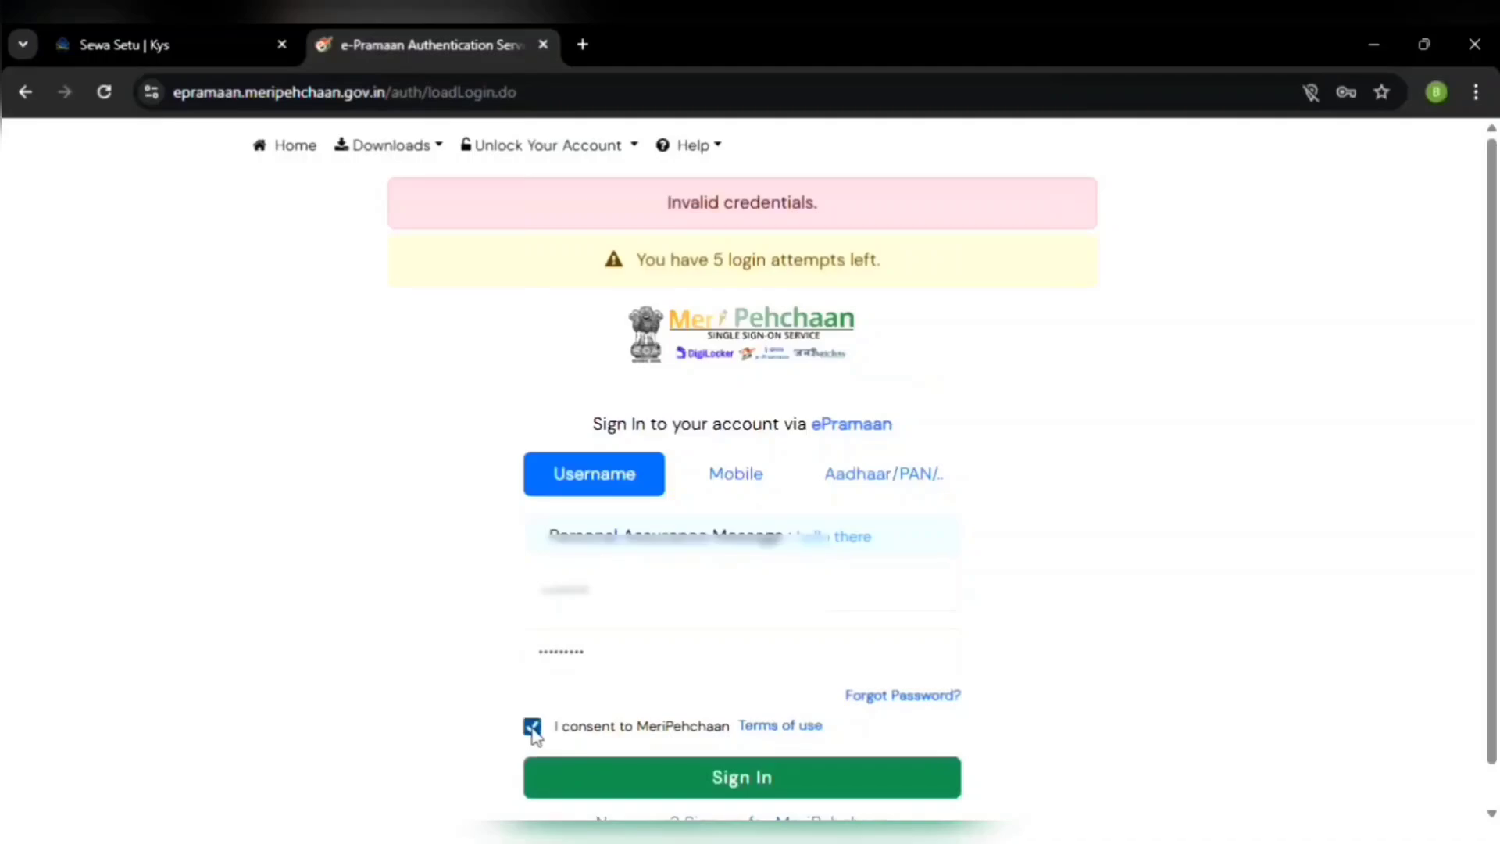
left_click(532, 729)
left_click(625, 783)
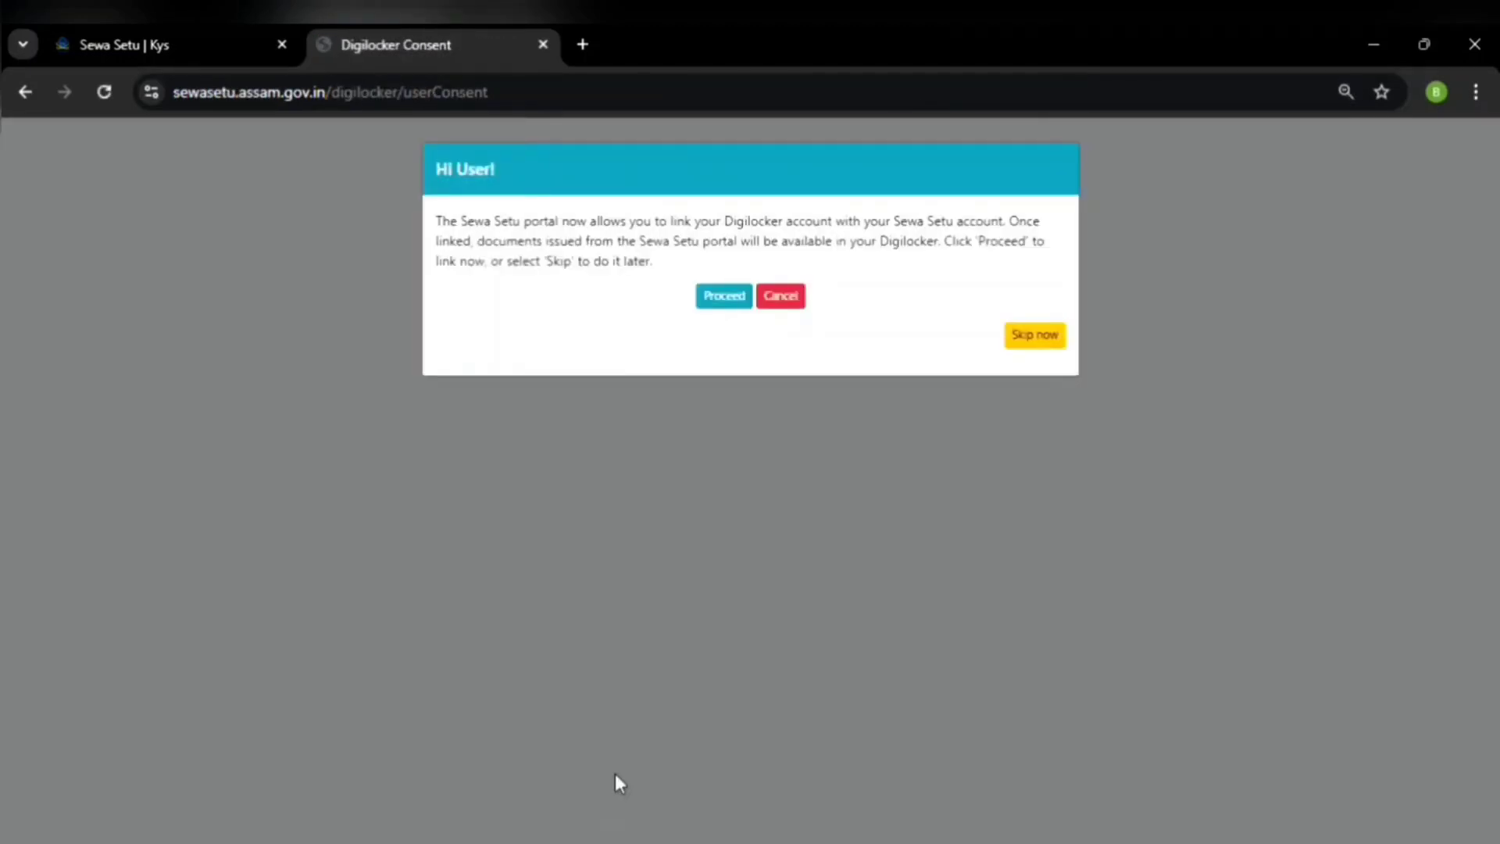
left_click(1056, 344)
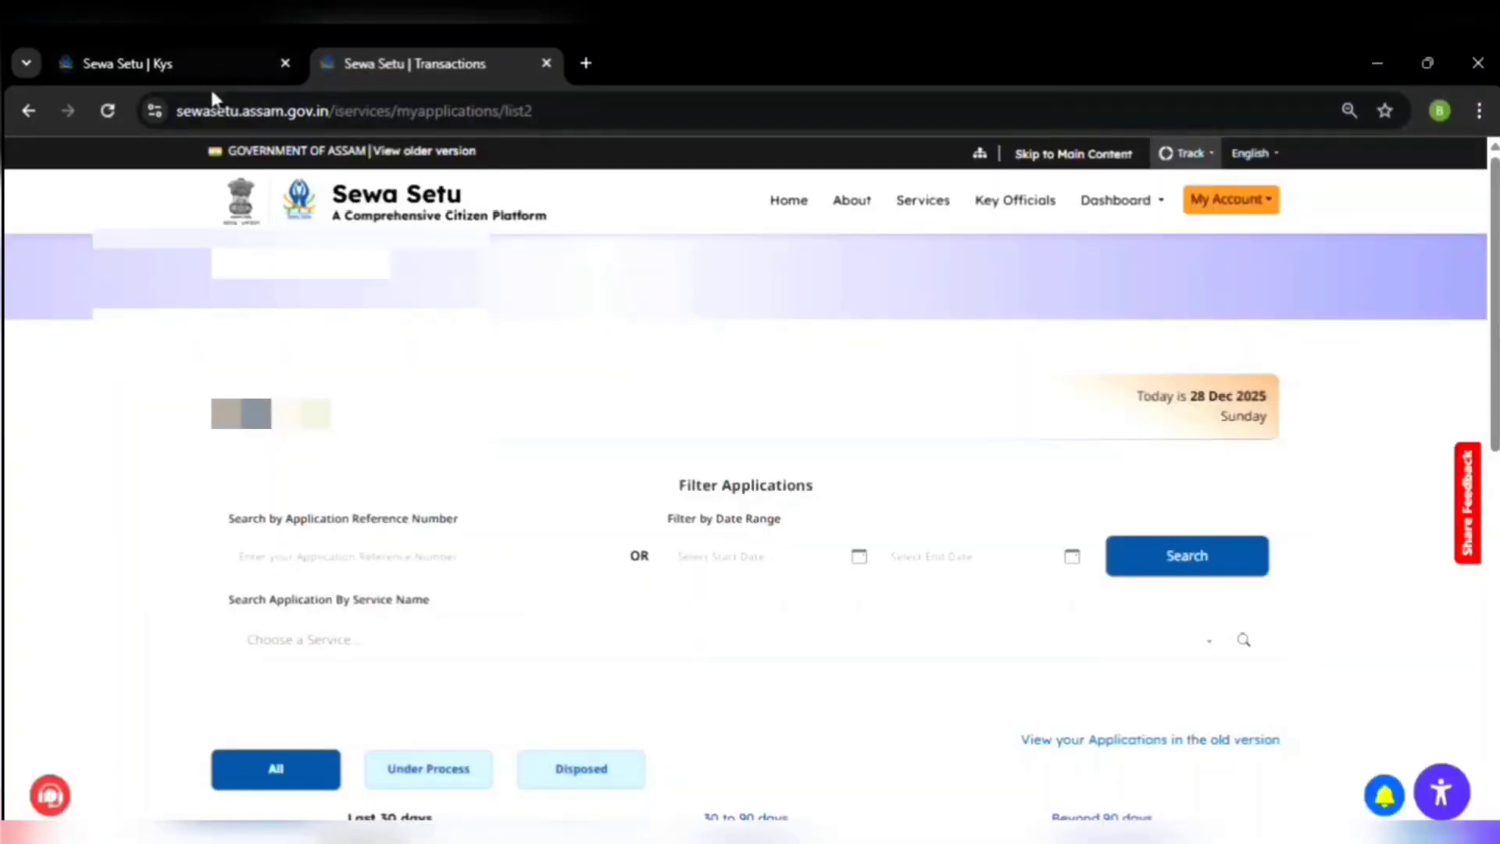
Return to the Sewa Setu | Kys tab and start the Aadhaar-based employment seeker application.
scroll(751, 484, "down", 1)
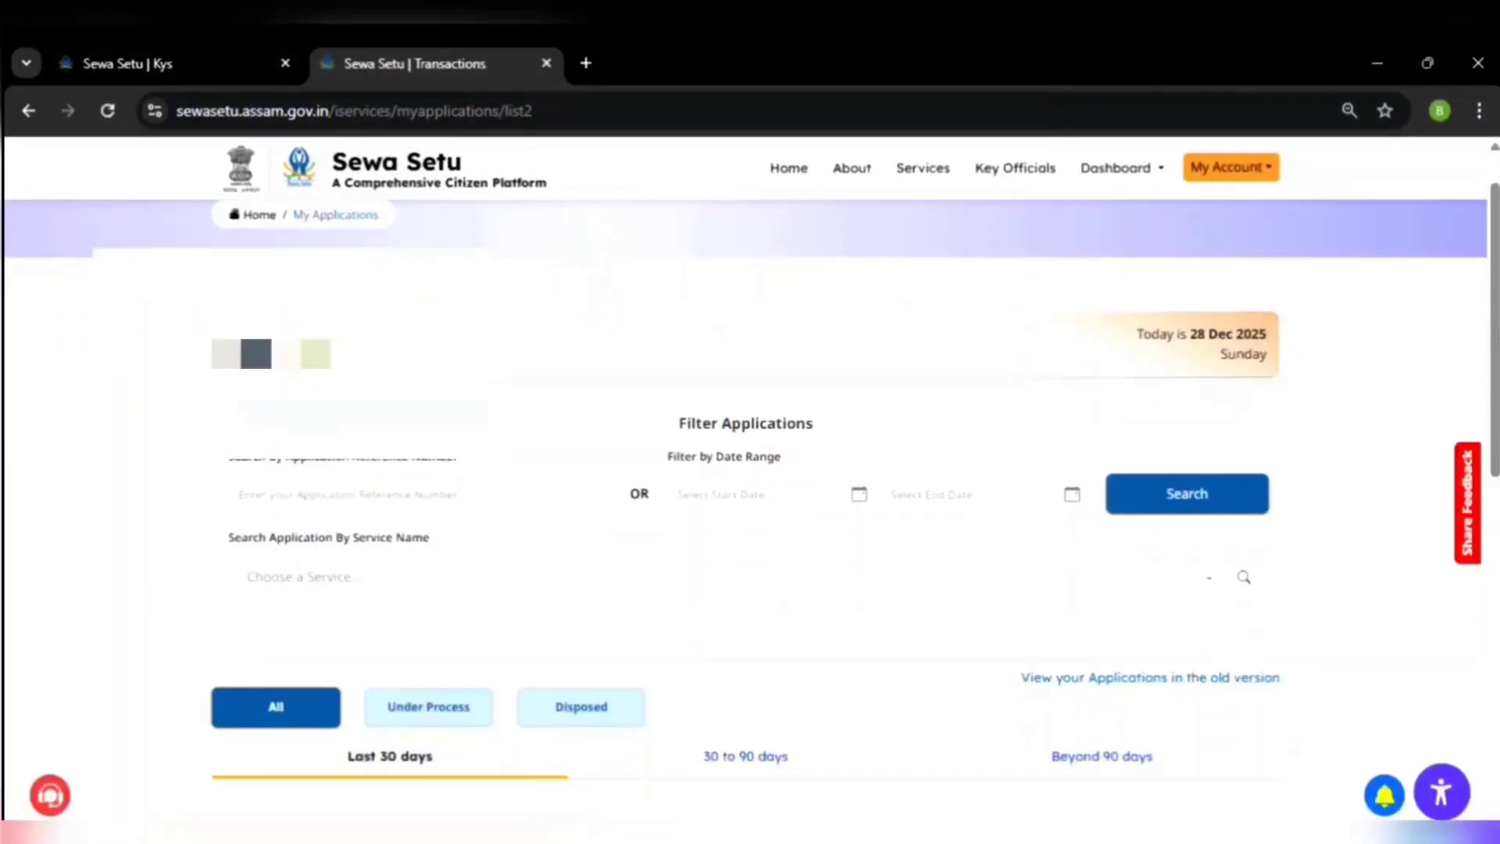
left_click(169, 72)
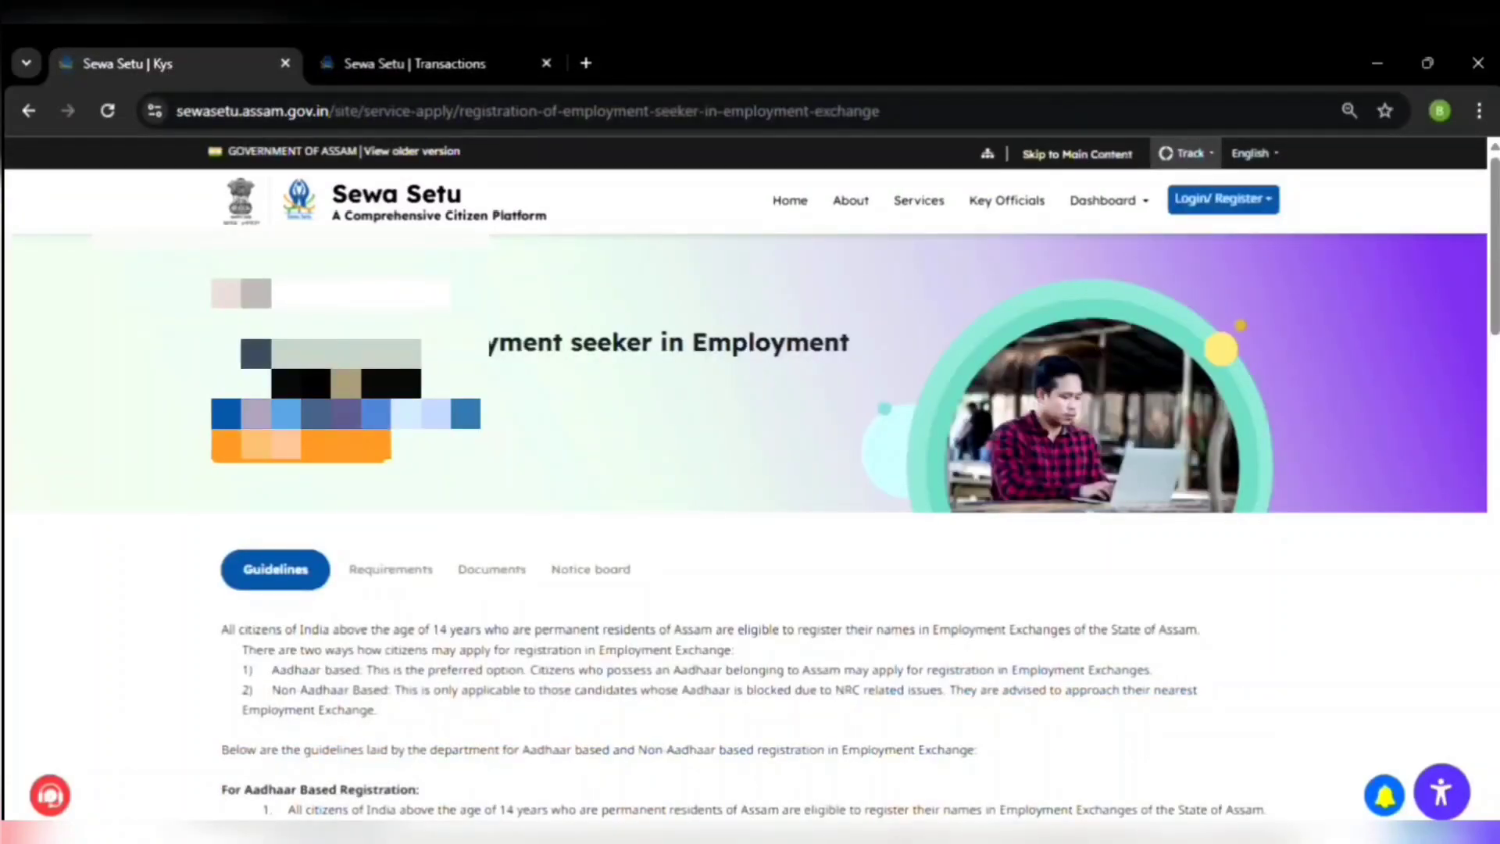
left_click(344, 414)
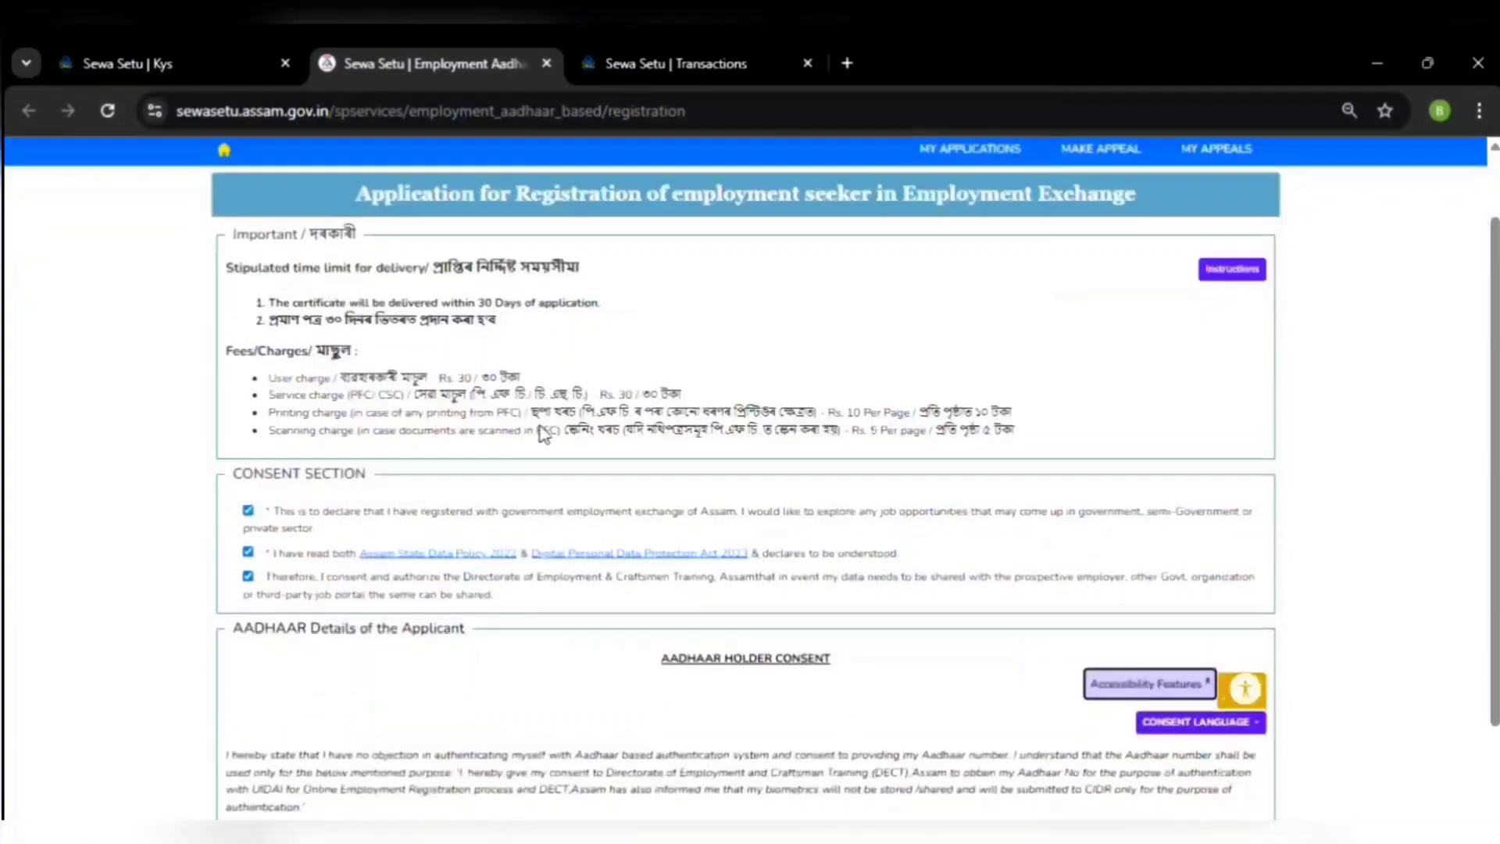
Agree to the Aadhaar authentication declaration to reveal the Aadhaar fields.
scroll(520, 440, "down", 3)
scroll(410, 459, "up", 1)
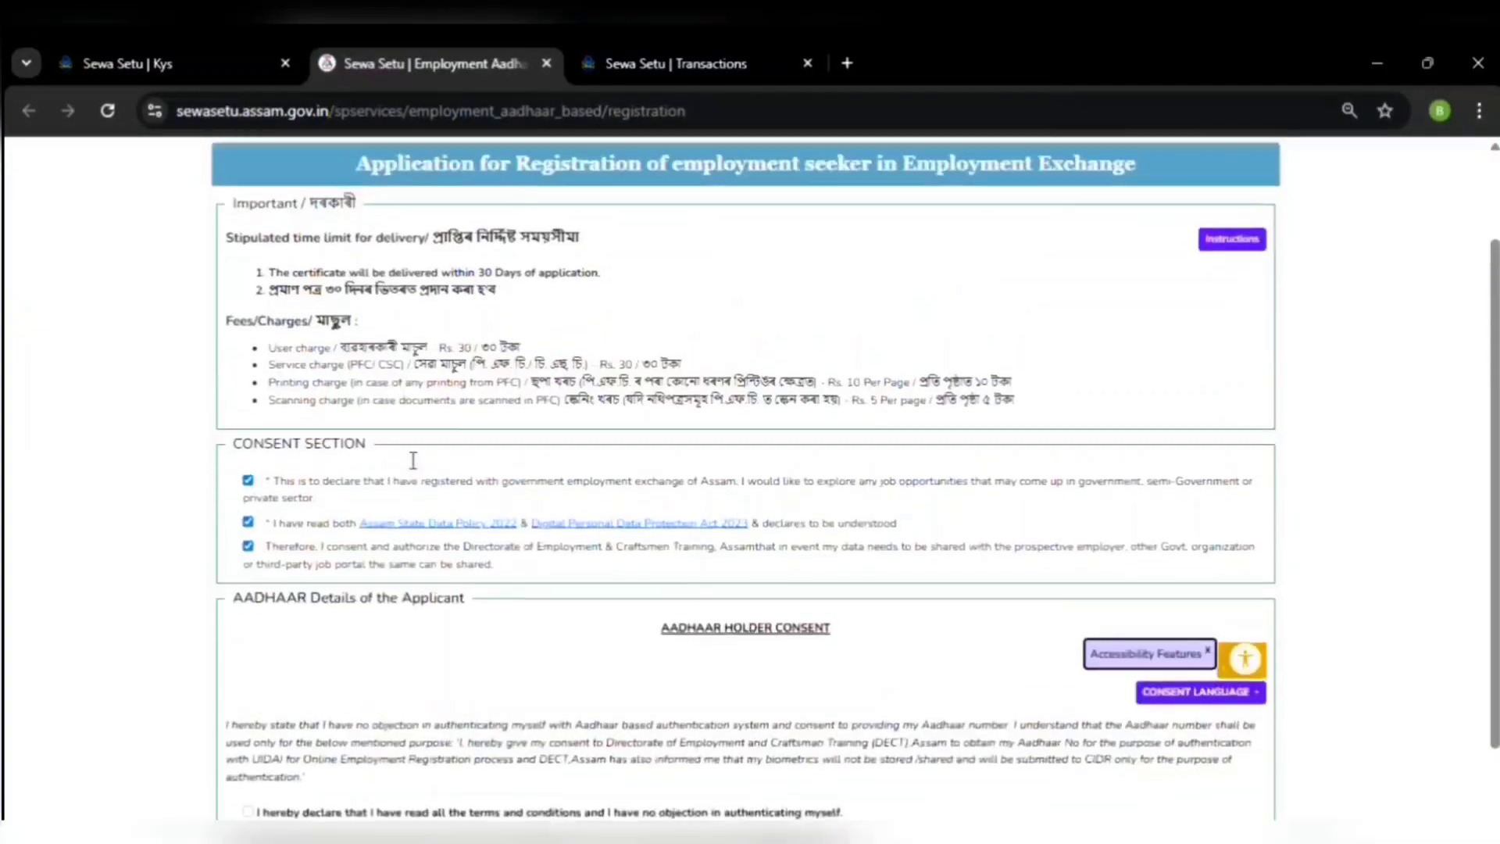
scroll(404, 550, "down", 1)
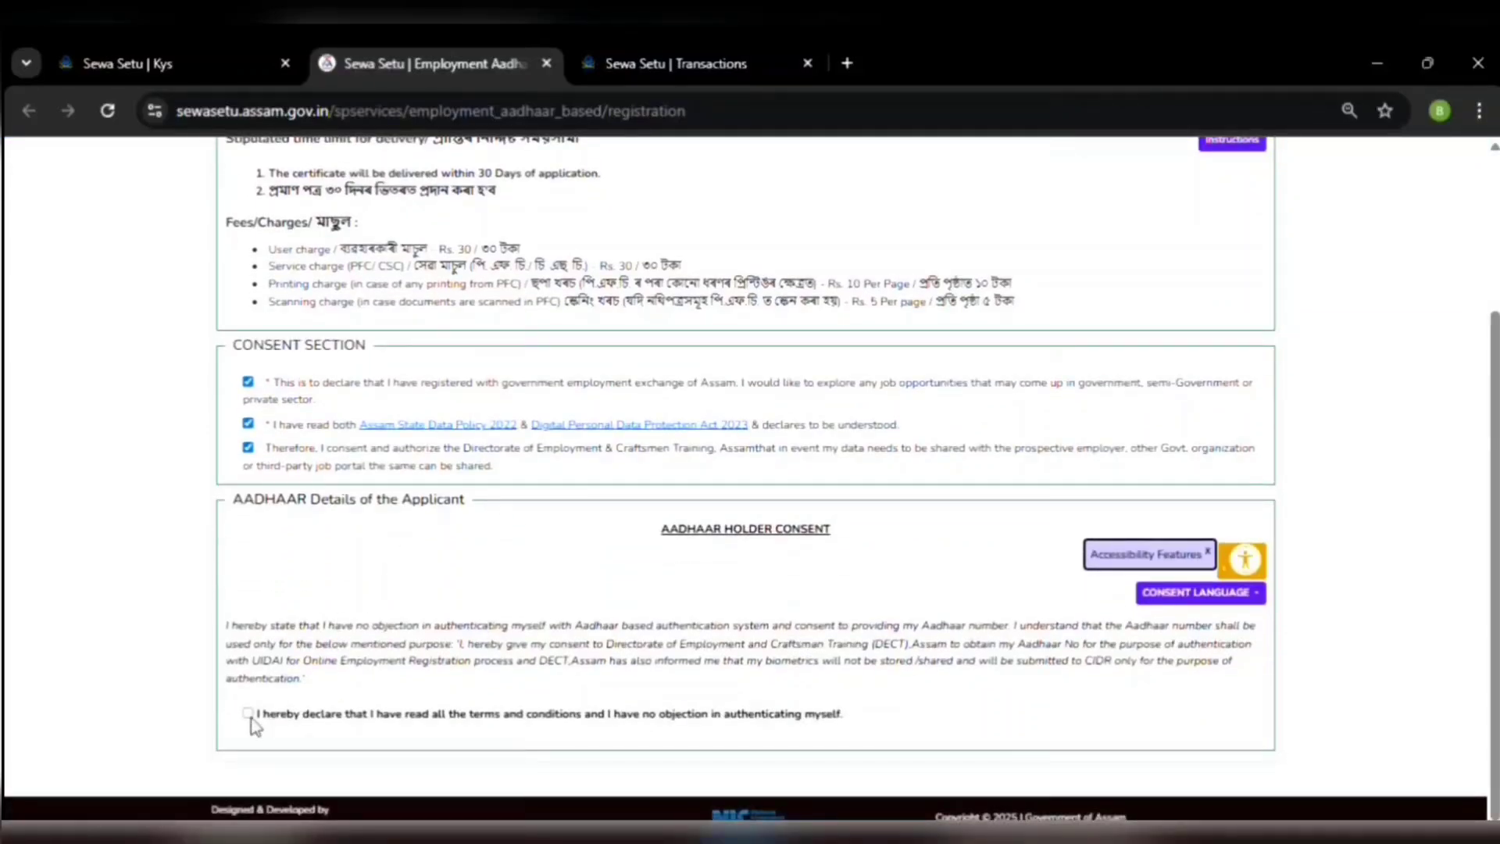
left_click(251, 718)
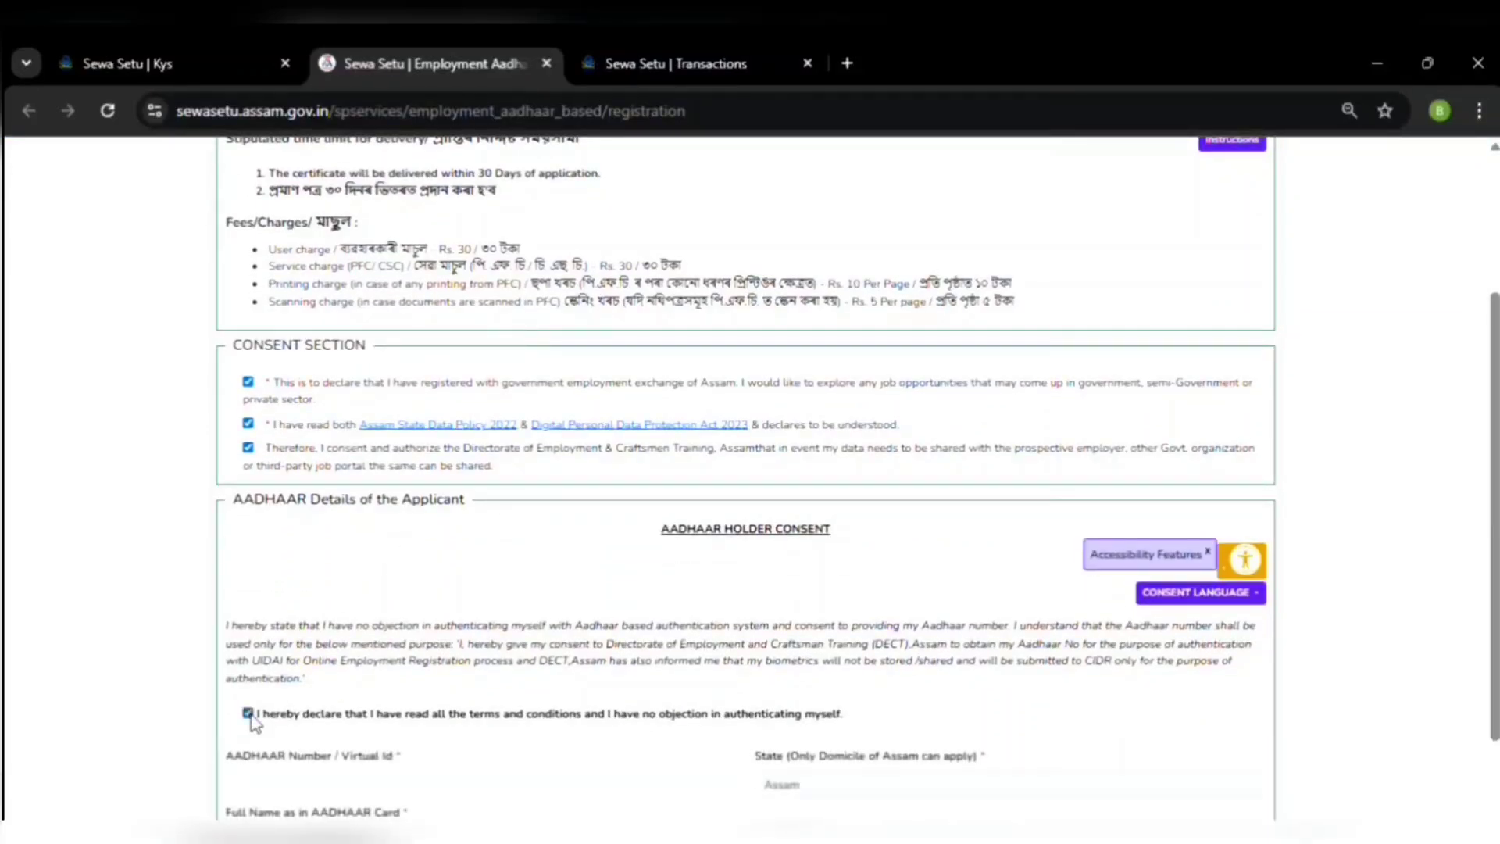
scroll(256, 722, "down", 2)
Enter the applicant's Aadhaar number and full name, then verify with the OTP.
left_click(320, 661)
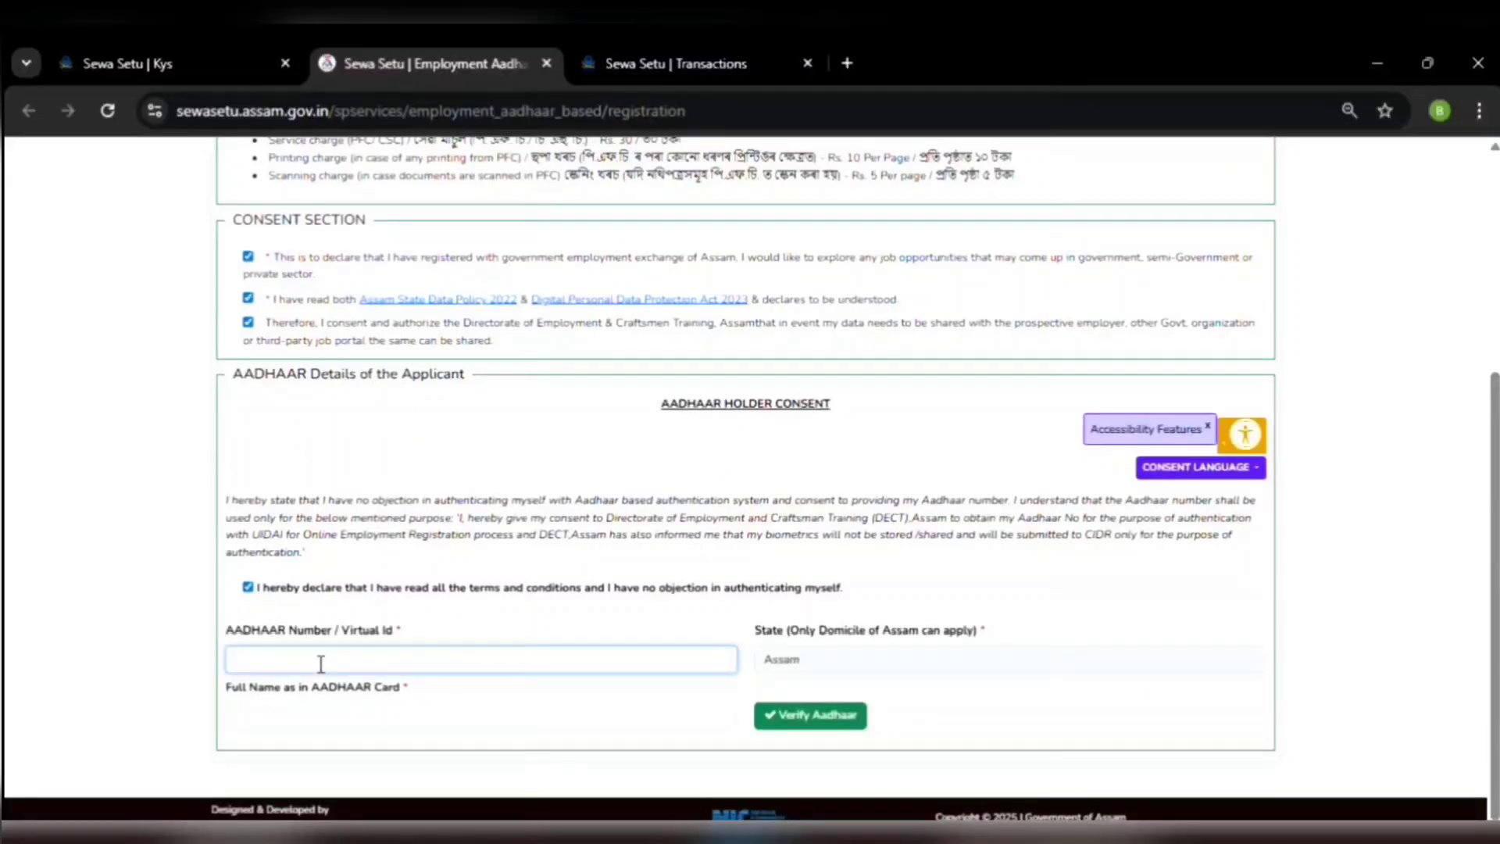
left_click(315, 717)
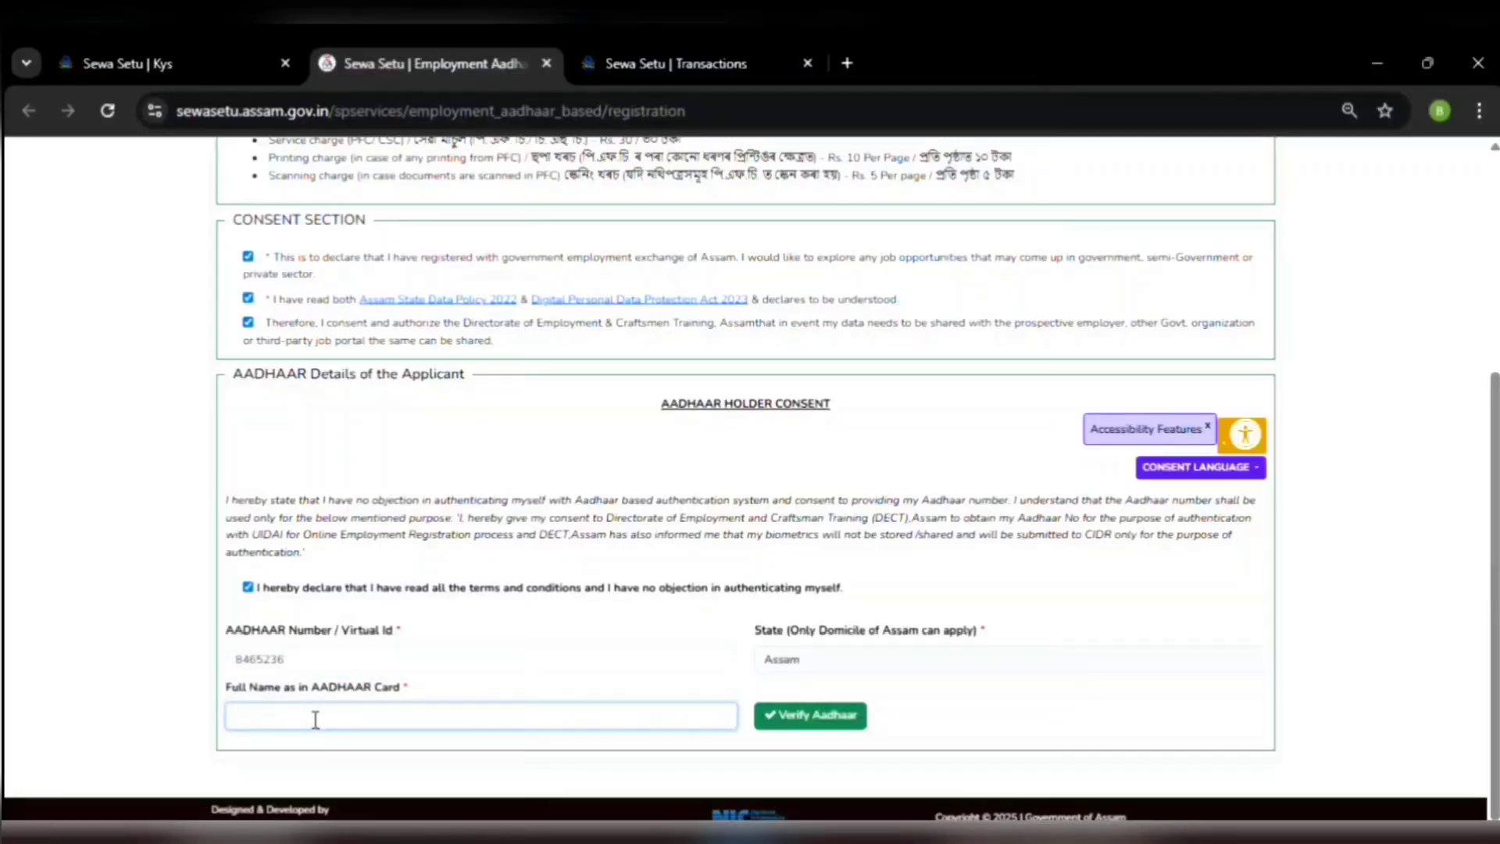
type("jhja hj")
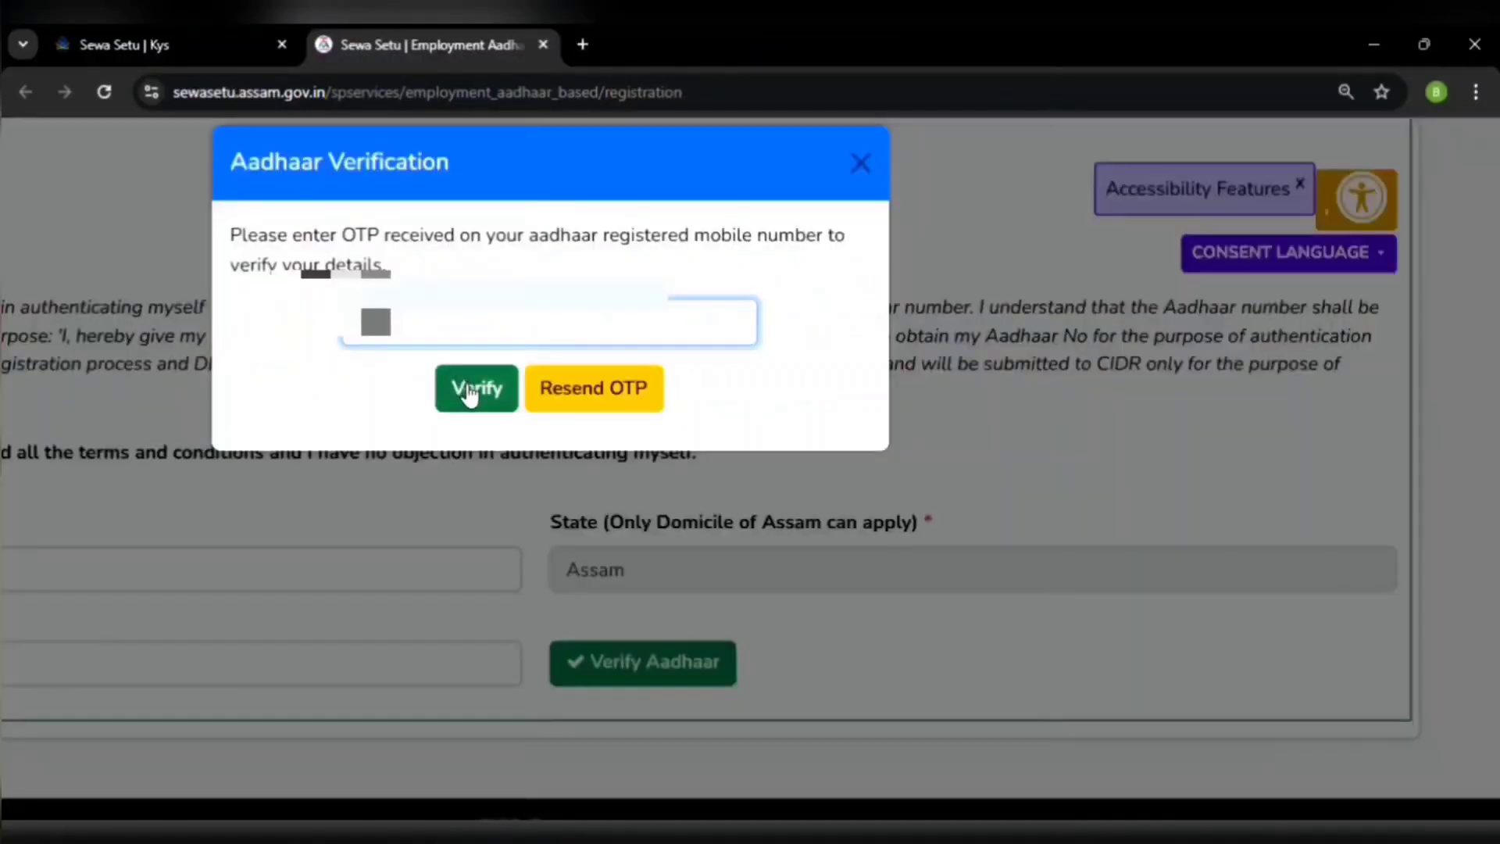
left_click(467, 384)
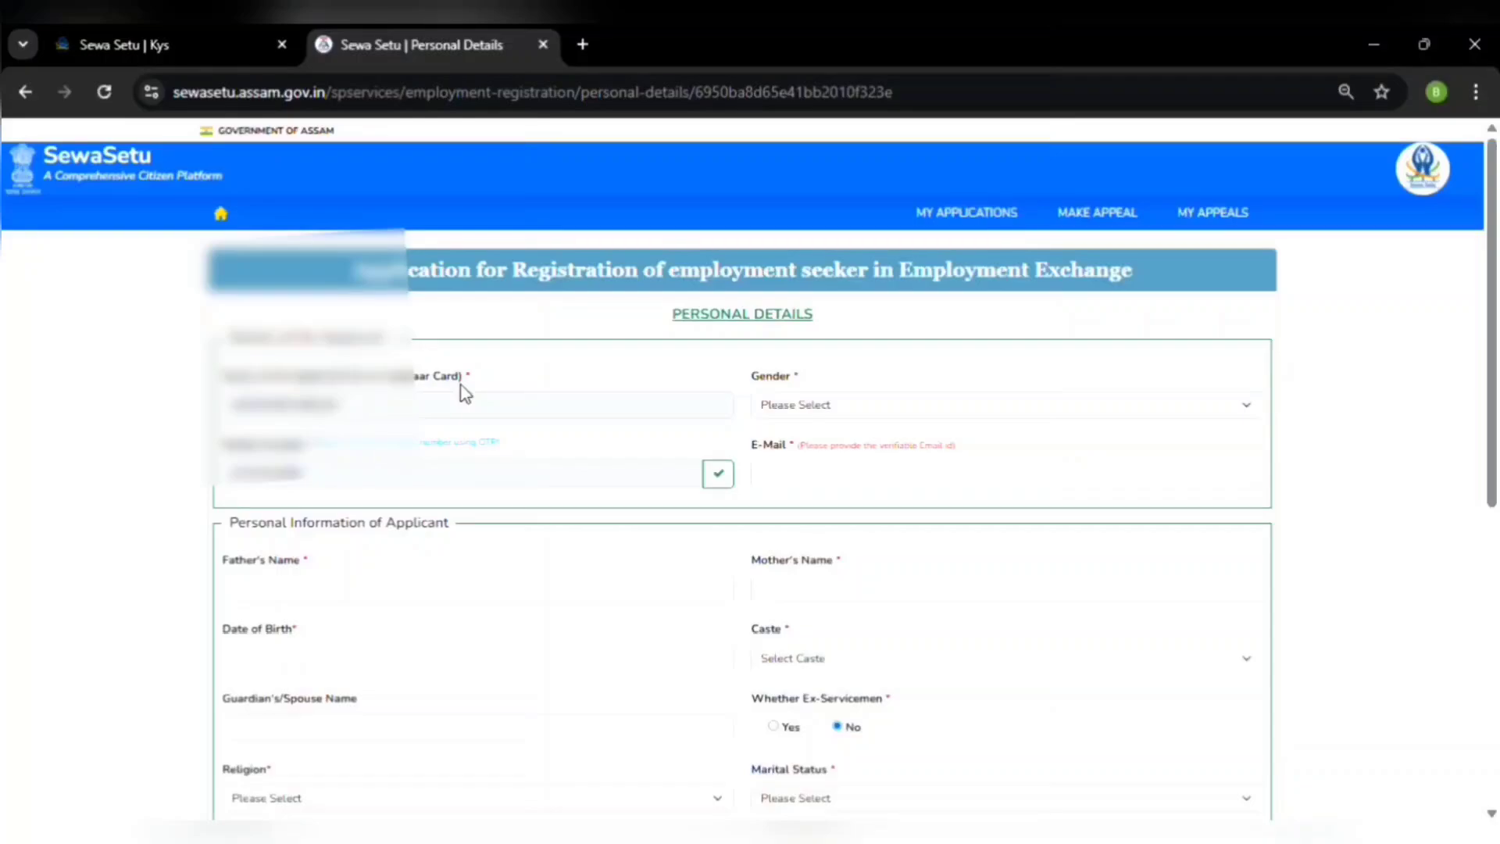
Set gender to Female and fill in the applicant's e-mail and mother's name.
scroll(664, 391, "down", 1)
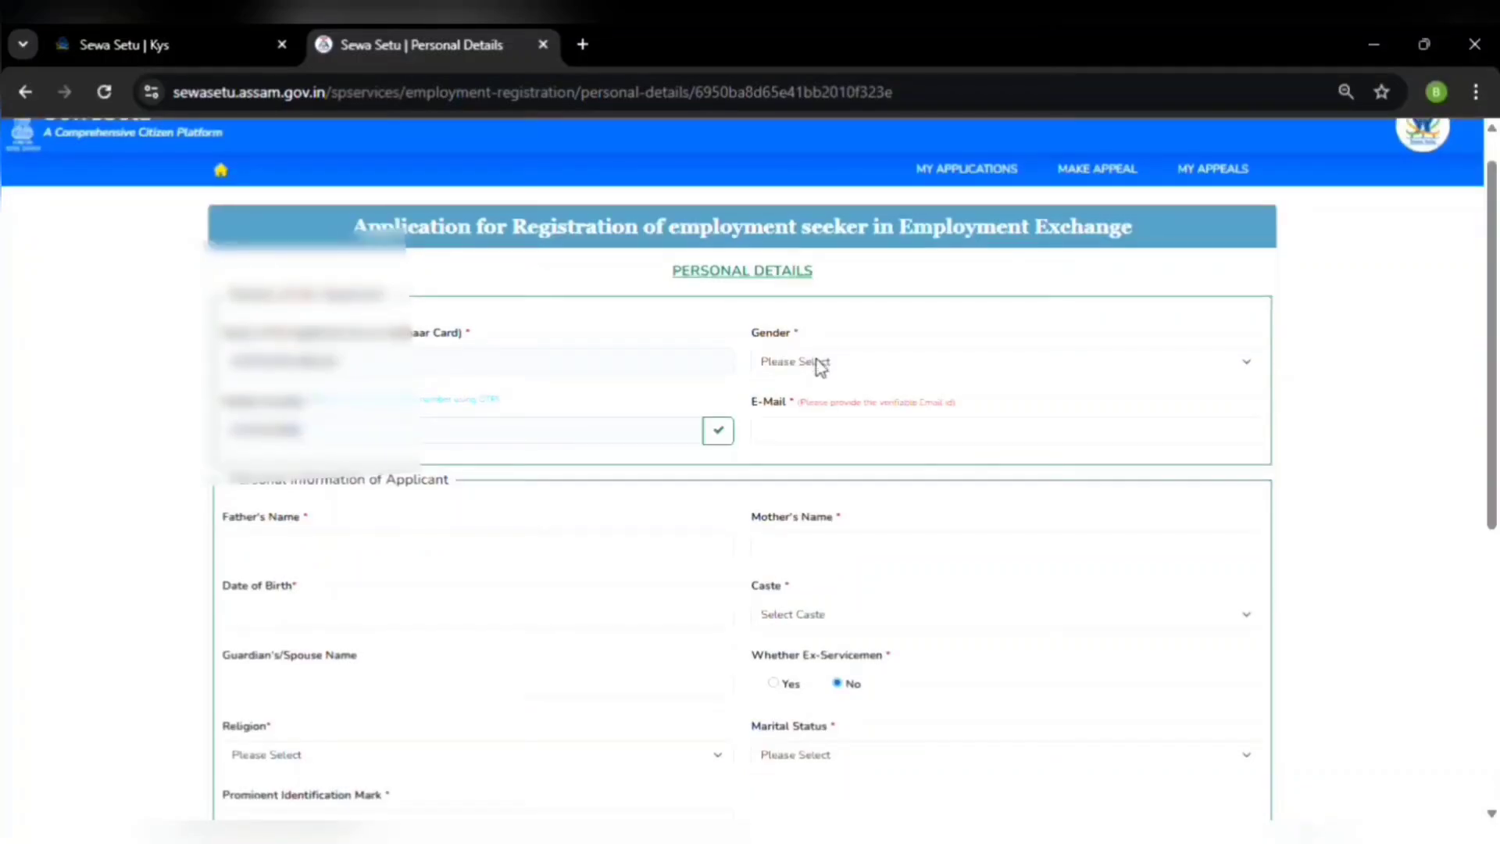
left_click(818, 363)
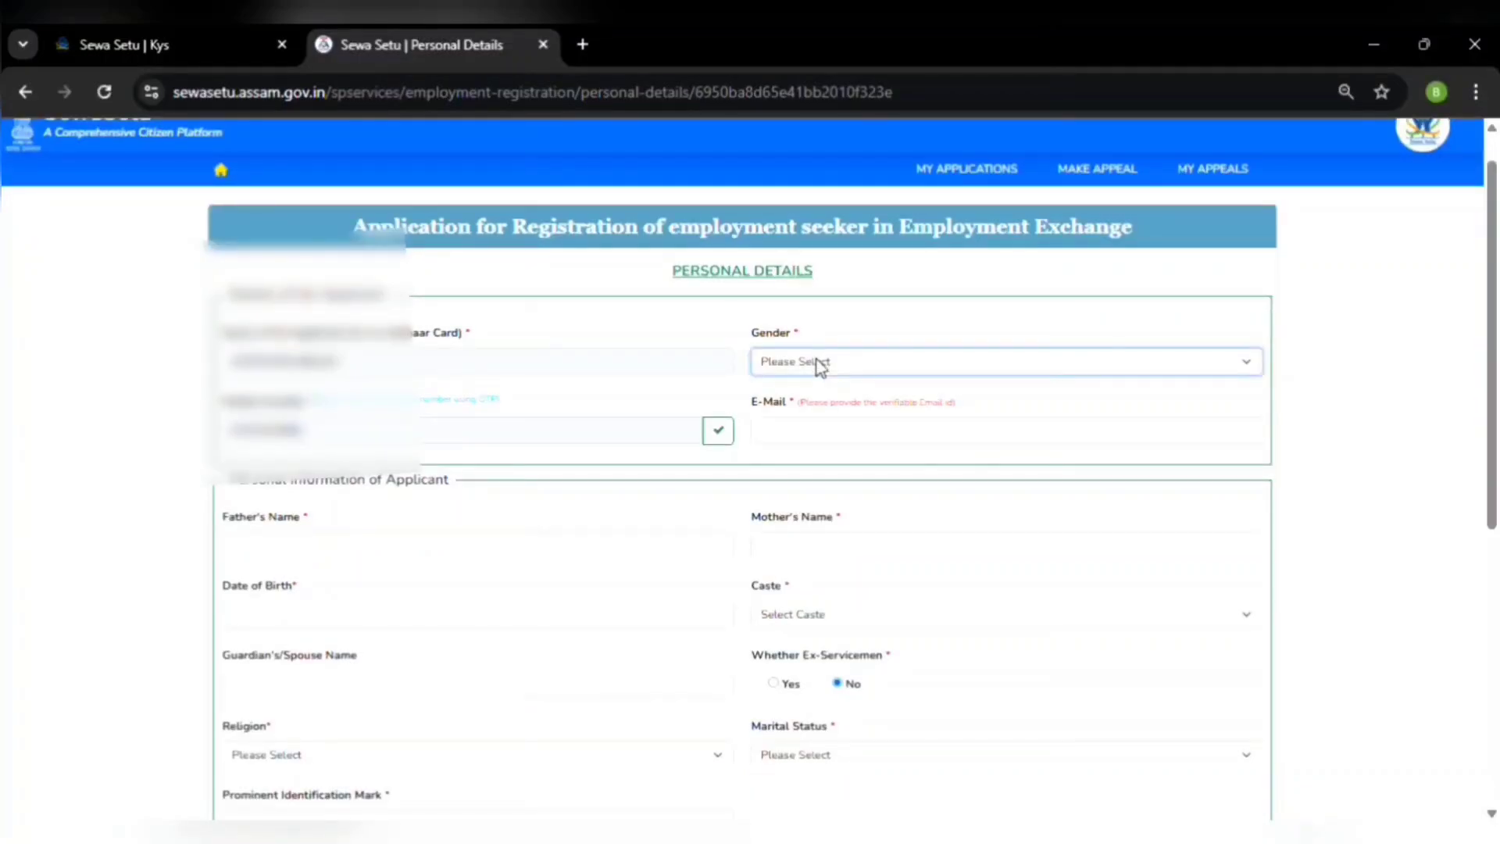
left_click(784, 447)
scroll(748, 391, "down", 1)
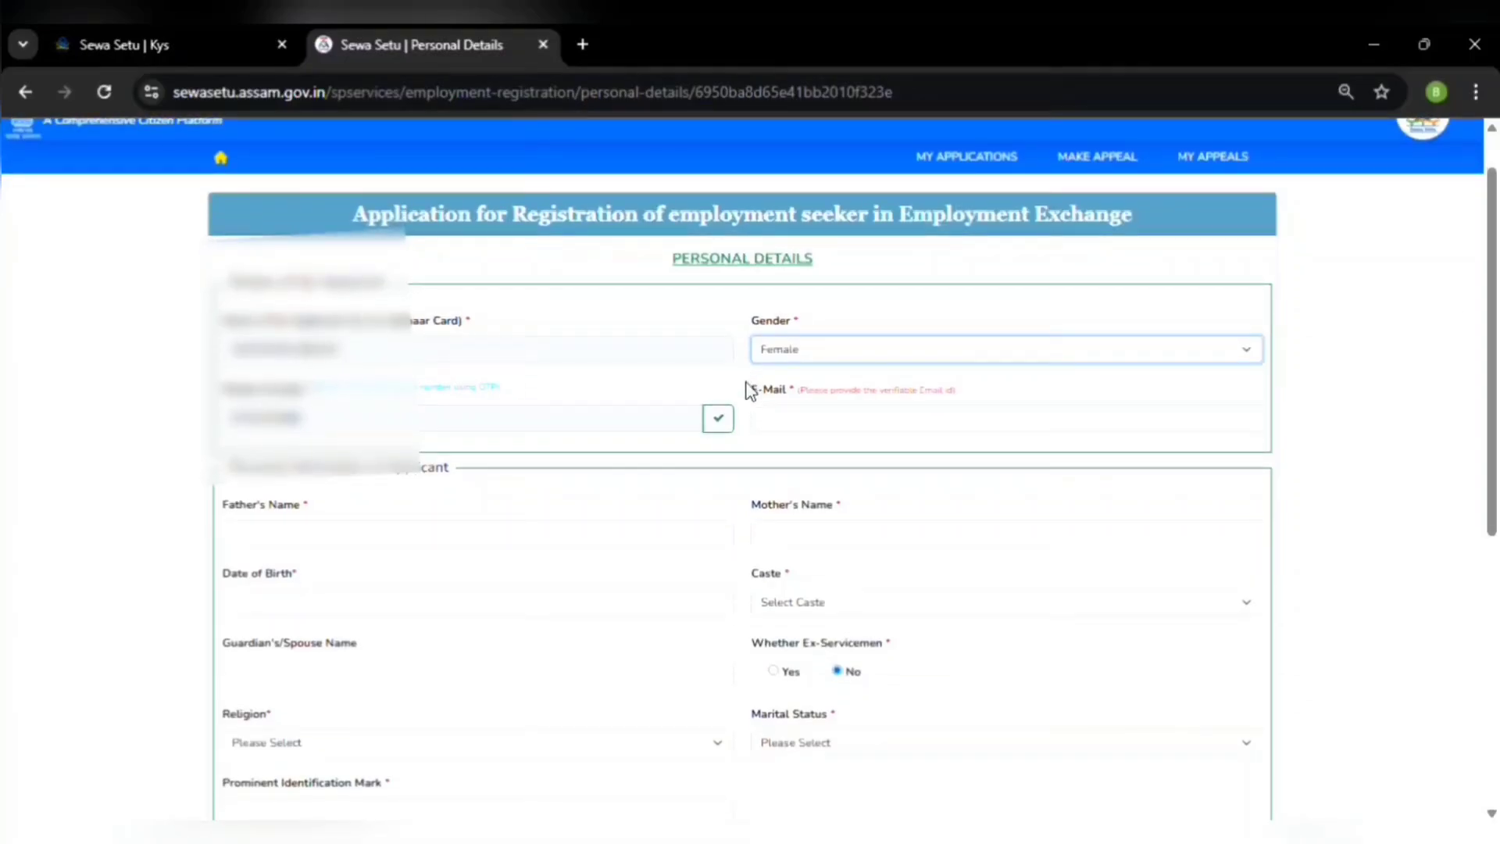
left_click(813, 419)
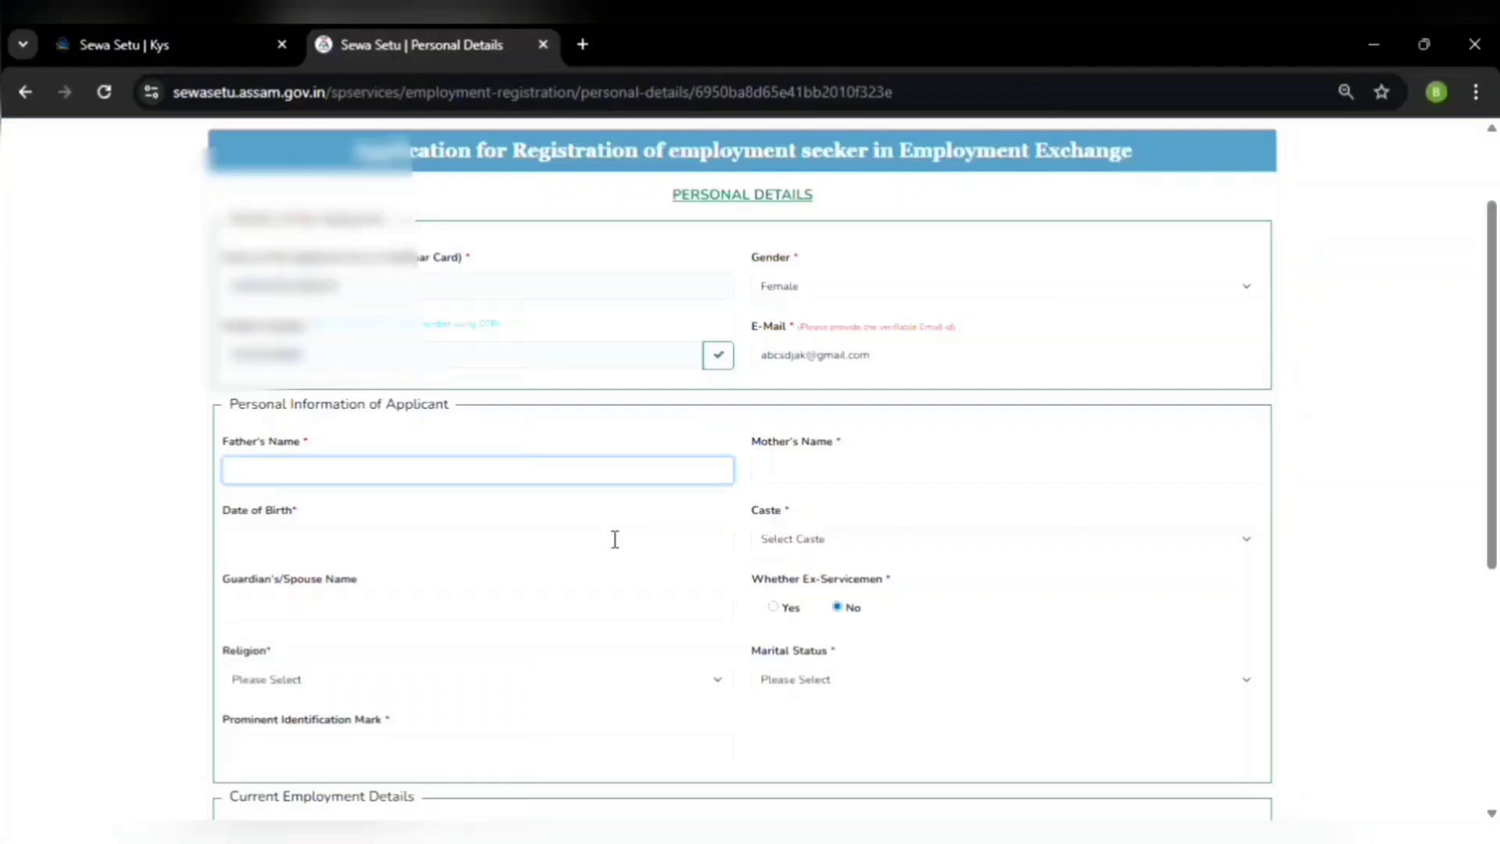
scroll(611, 539, "down", 1)
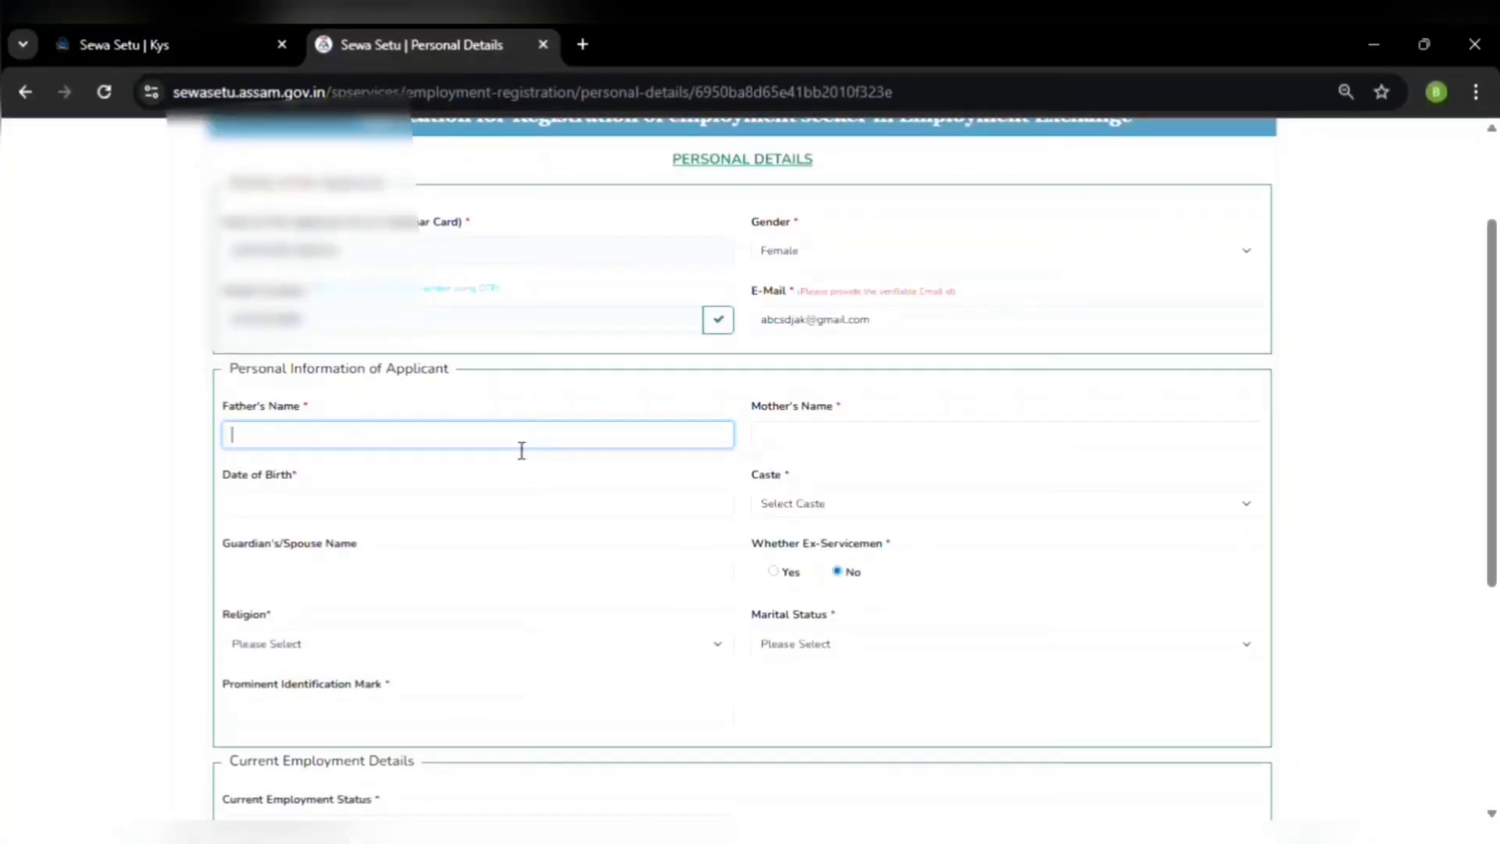
scroll(512, 389, "down", 1)
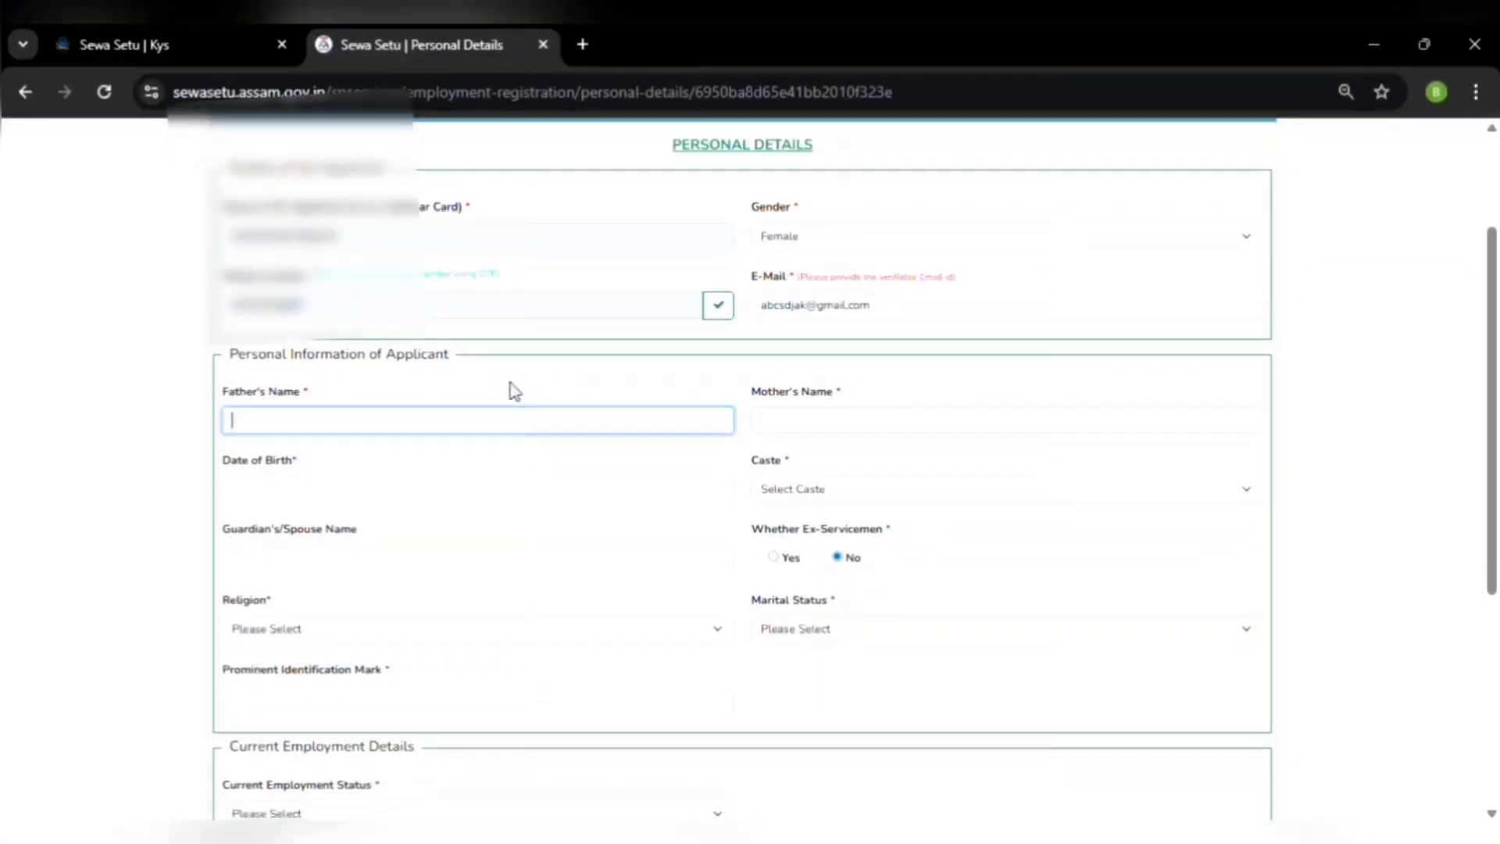
scroll(512, 389, "down", 1)
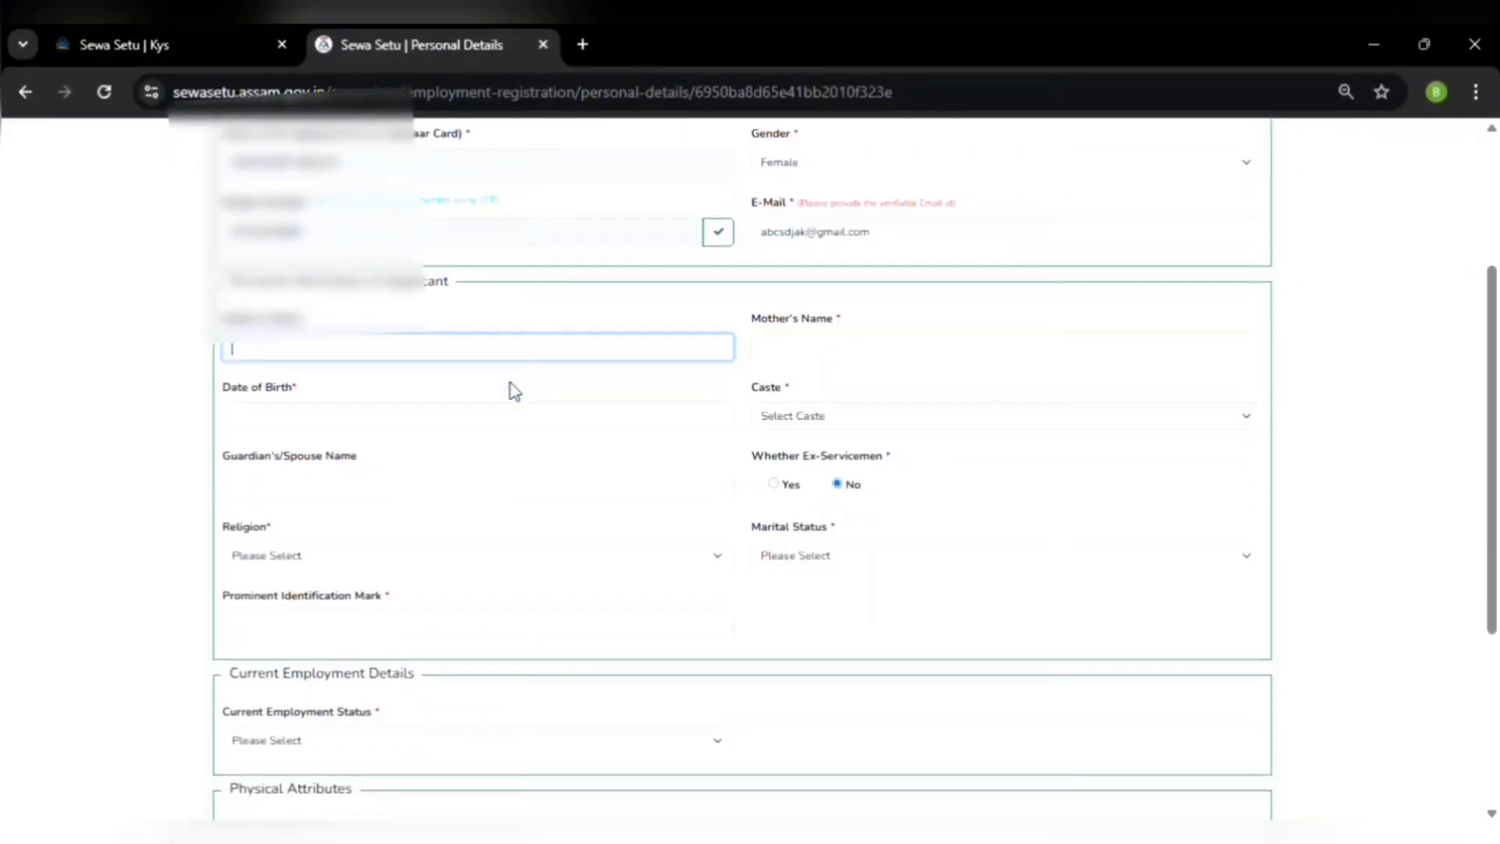
left_click(801, 362)
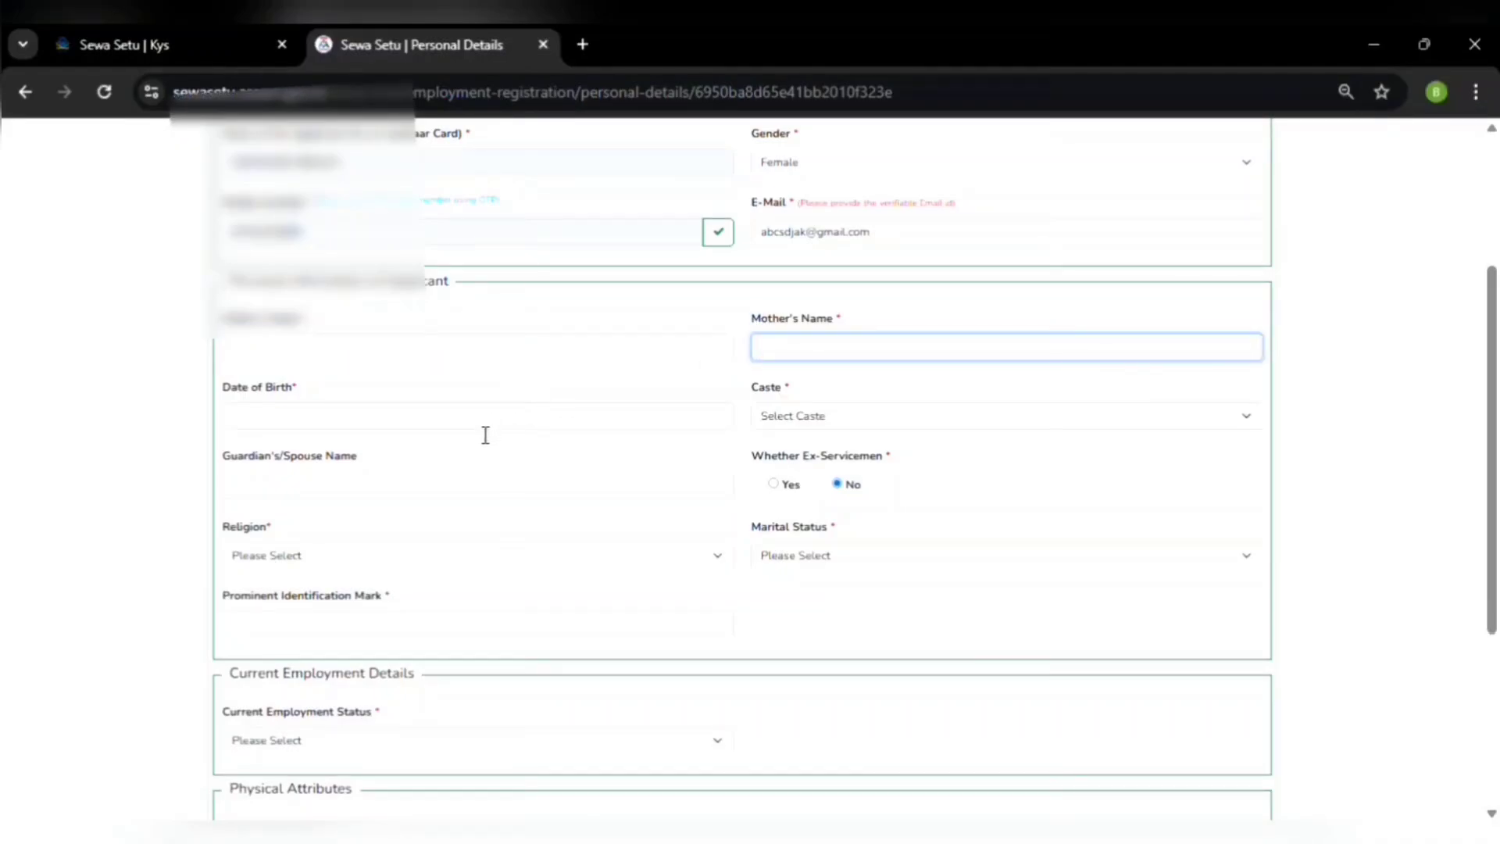
Set the date of birth to 28 July 2003 using the calendar.
left_click(485, 432)
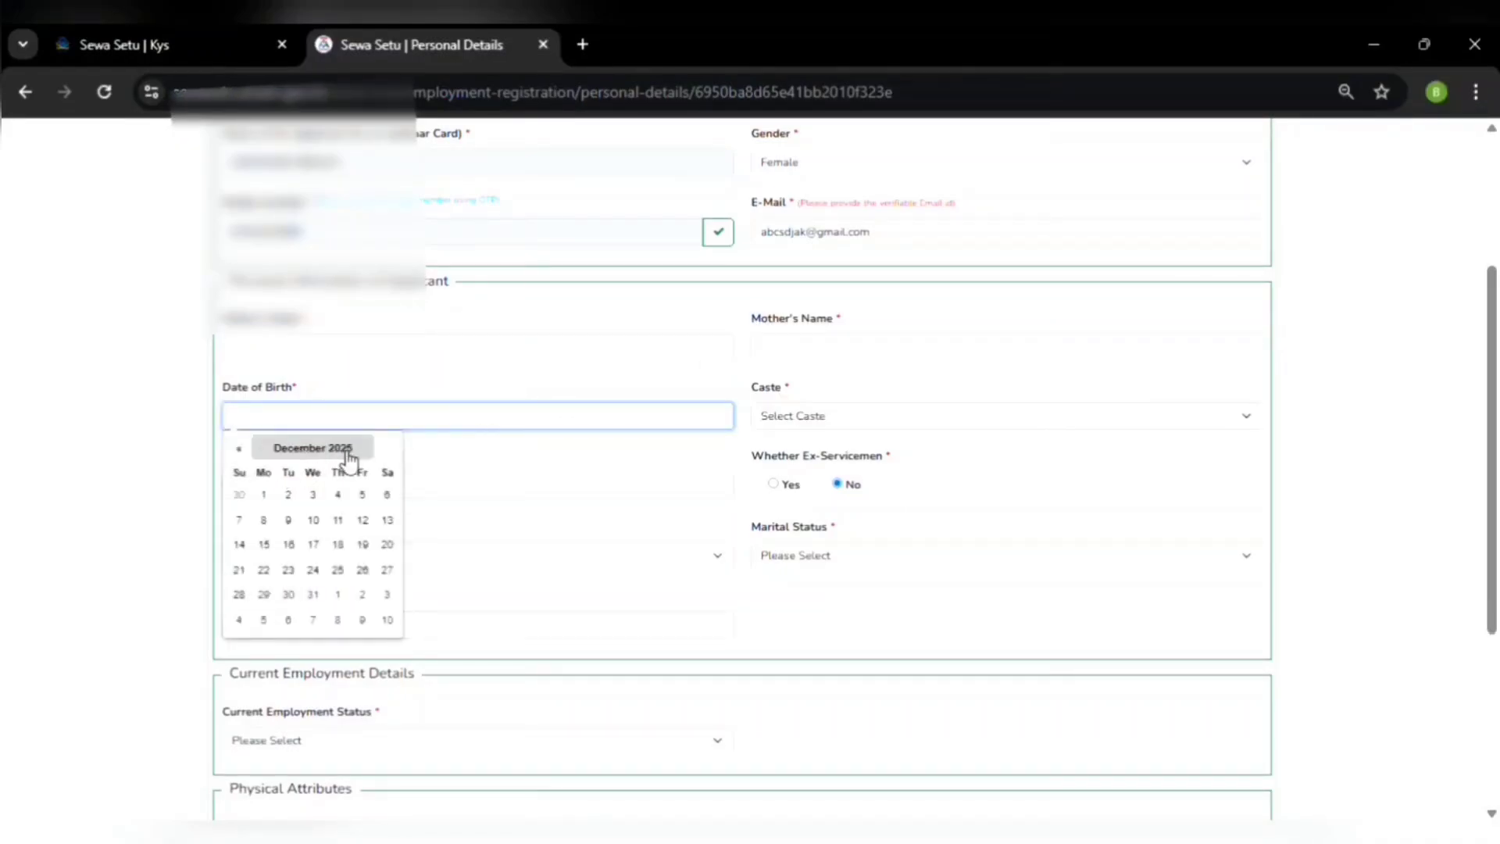
left_click(353, 453)
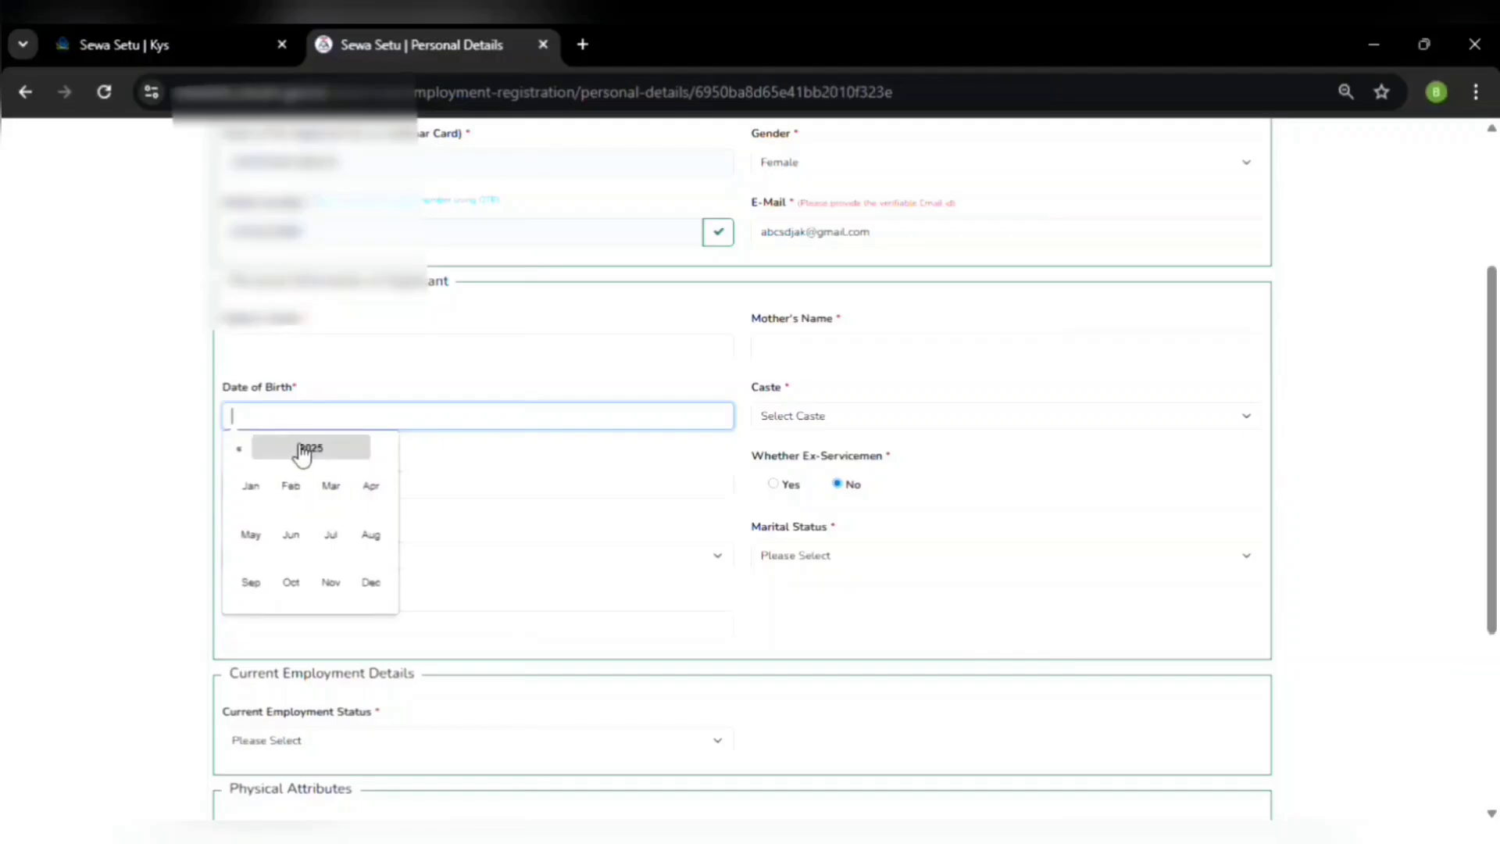
left_click(306, 450)
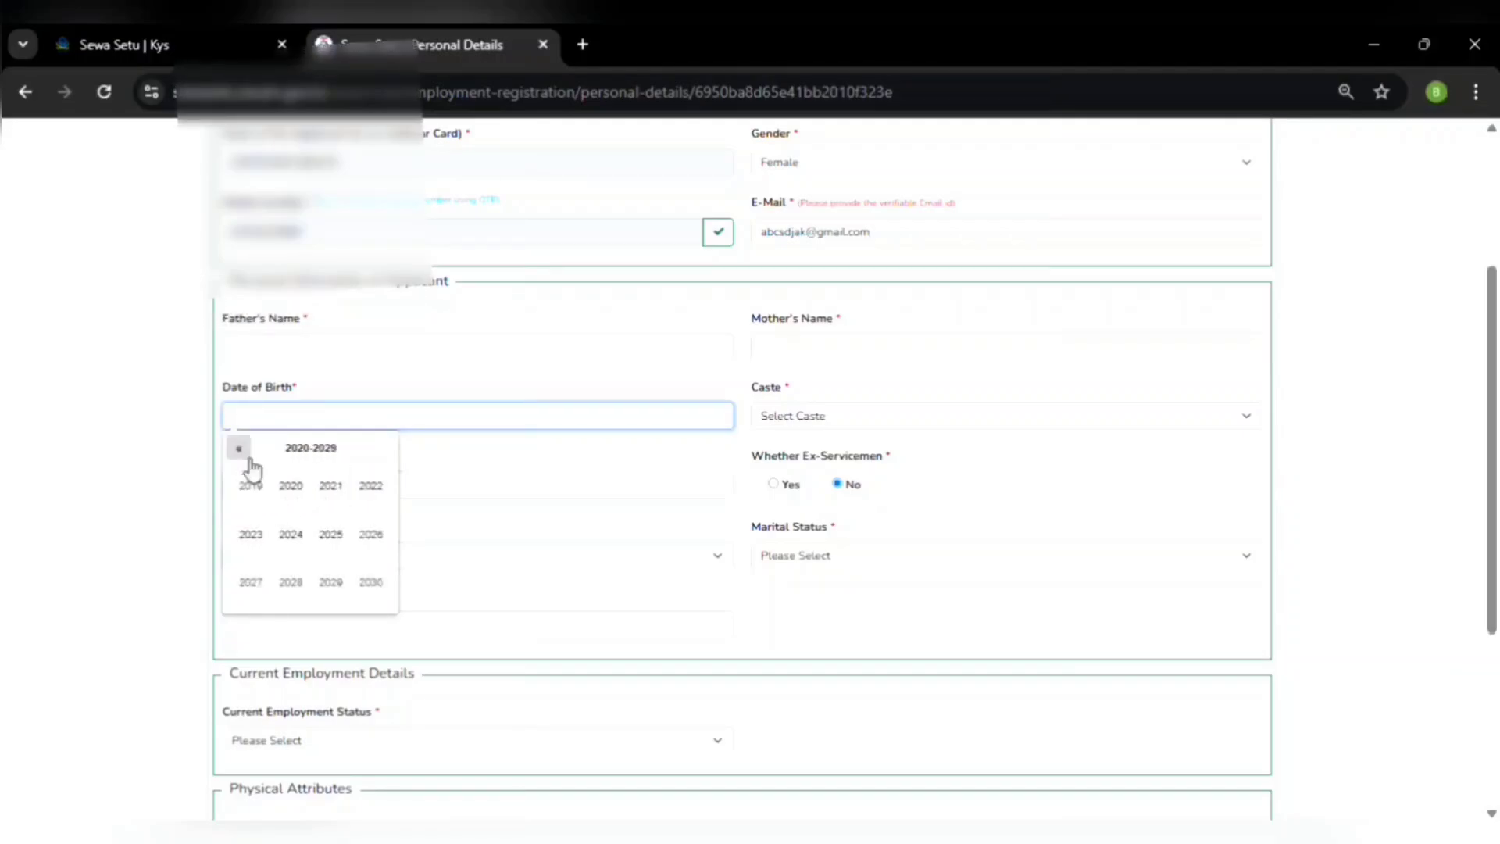
left_click(239, 448)
left_click(238, 448)
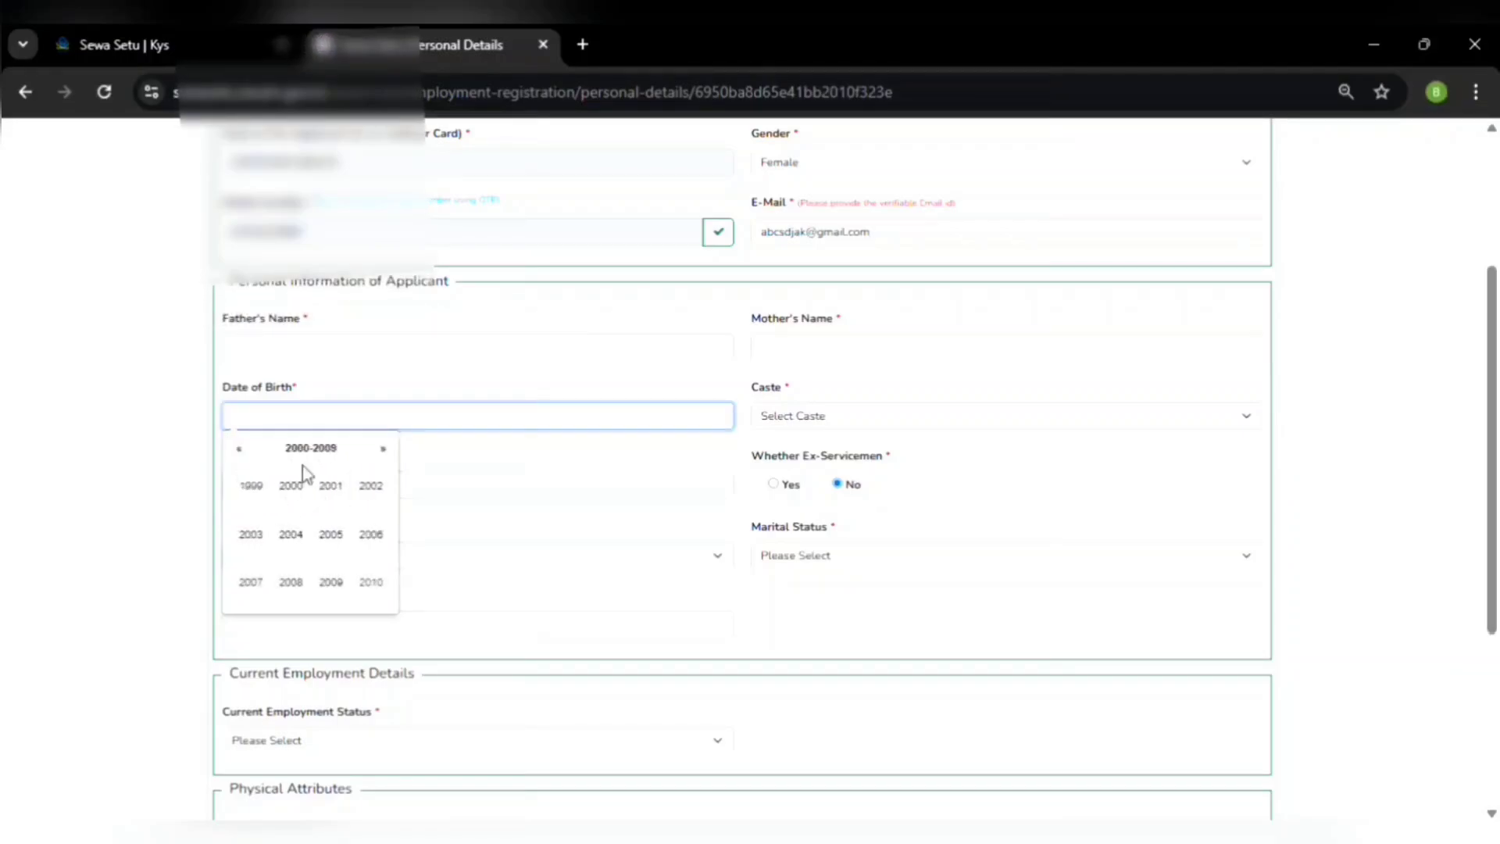
left_click(251, 535)
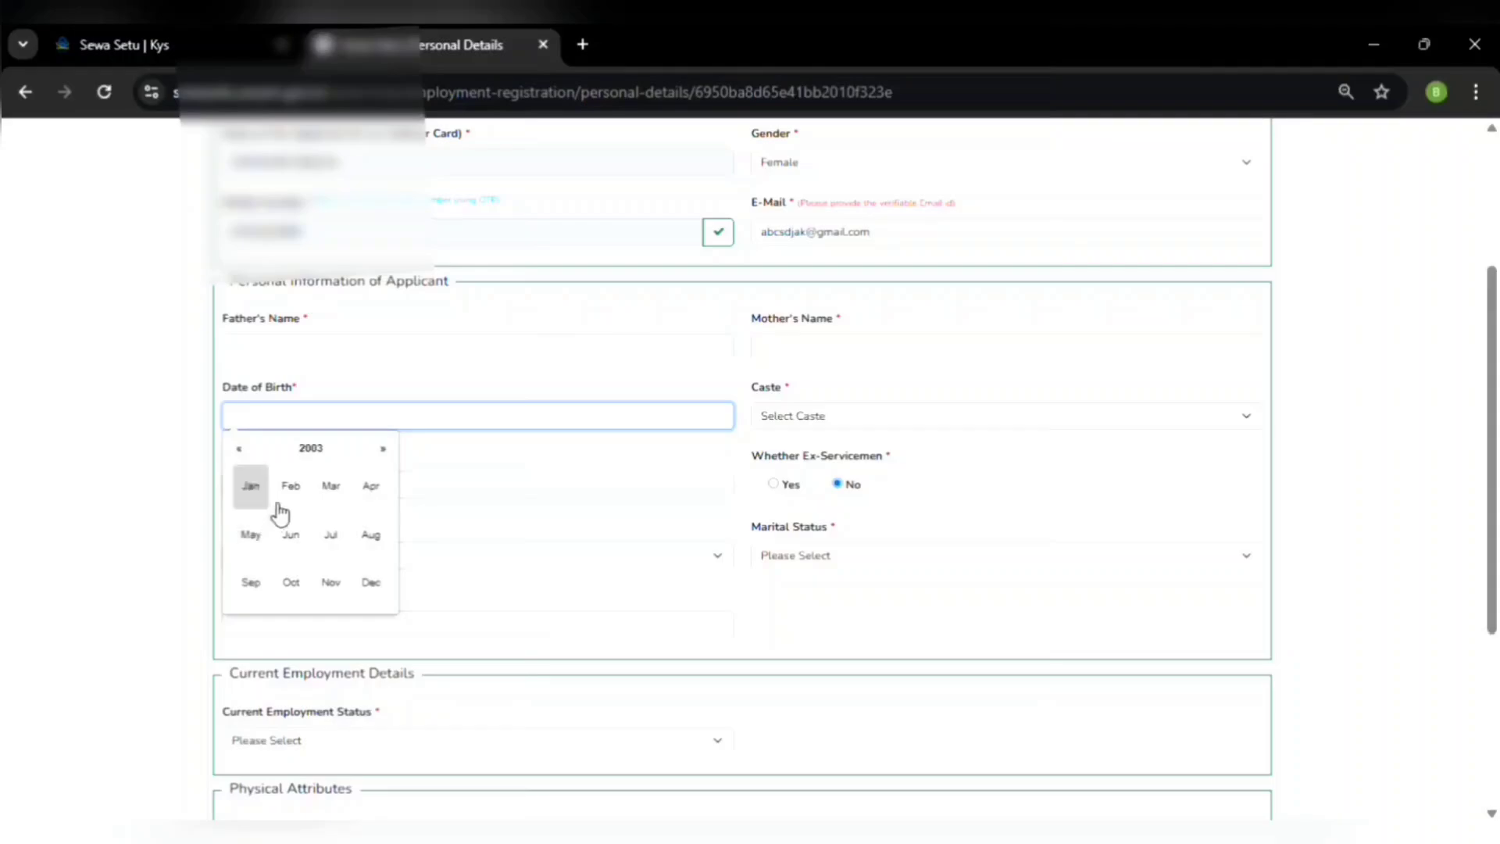
left_click(329, 534)
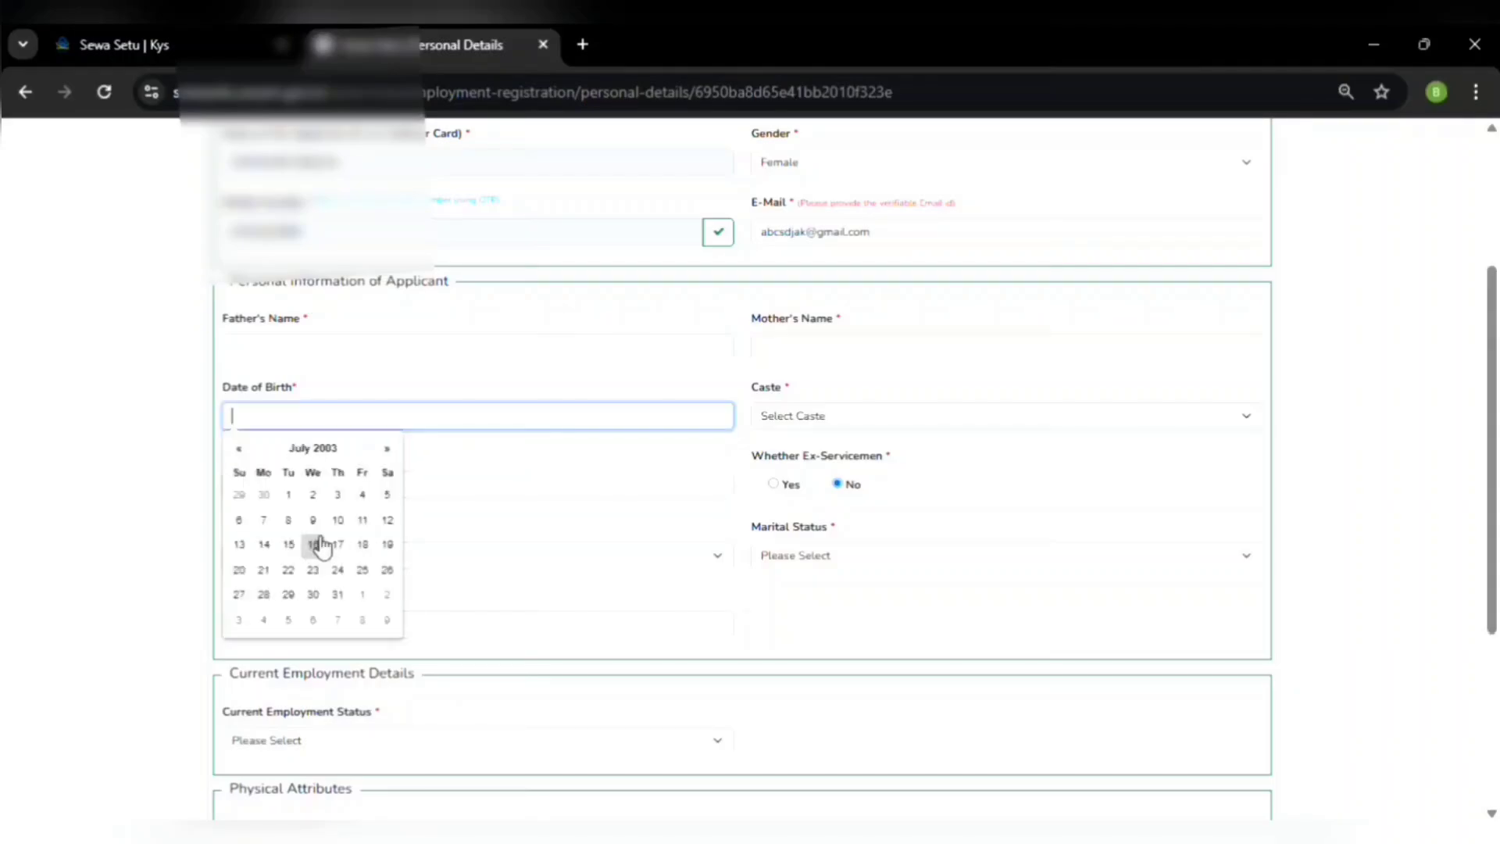
left_click(266, 596)
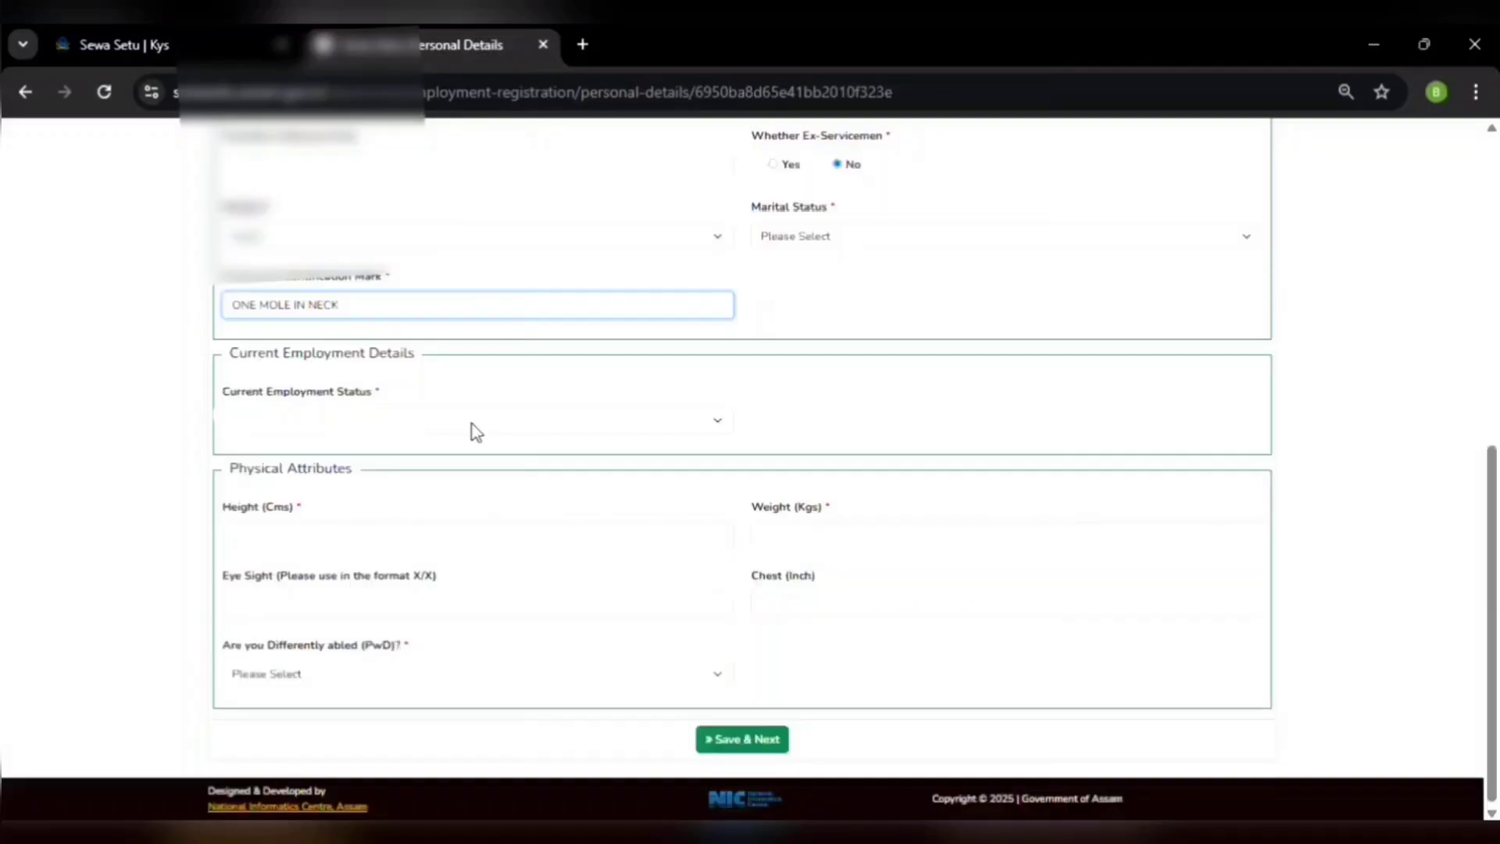
Set employment status to Unemployed, enter height and weight, and answer No to differently abled.
key("Tab")
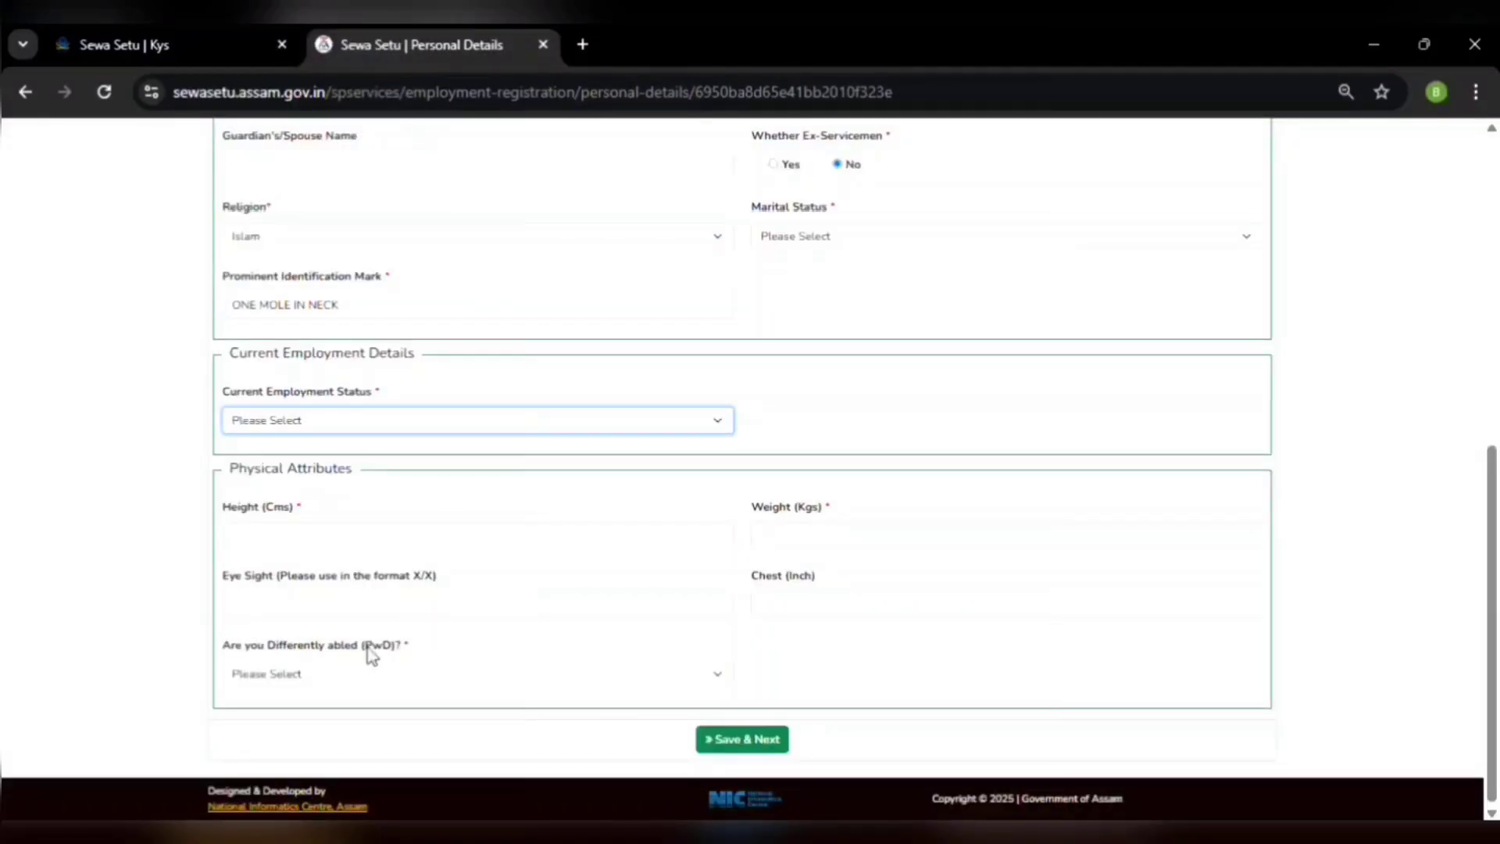
left_click(304, 807)
left_click(372, 542)
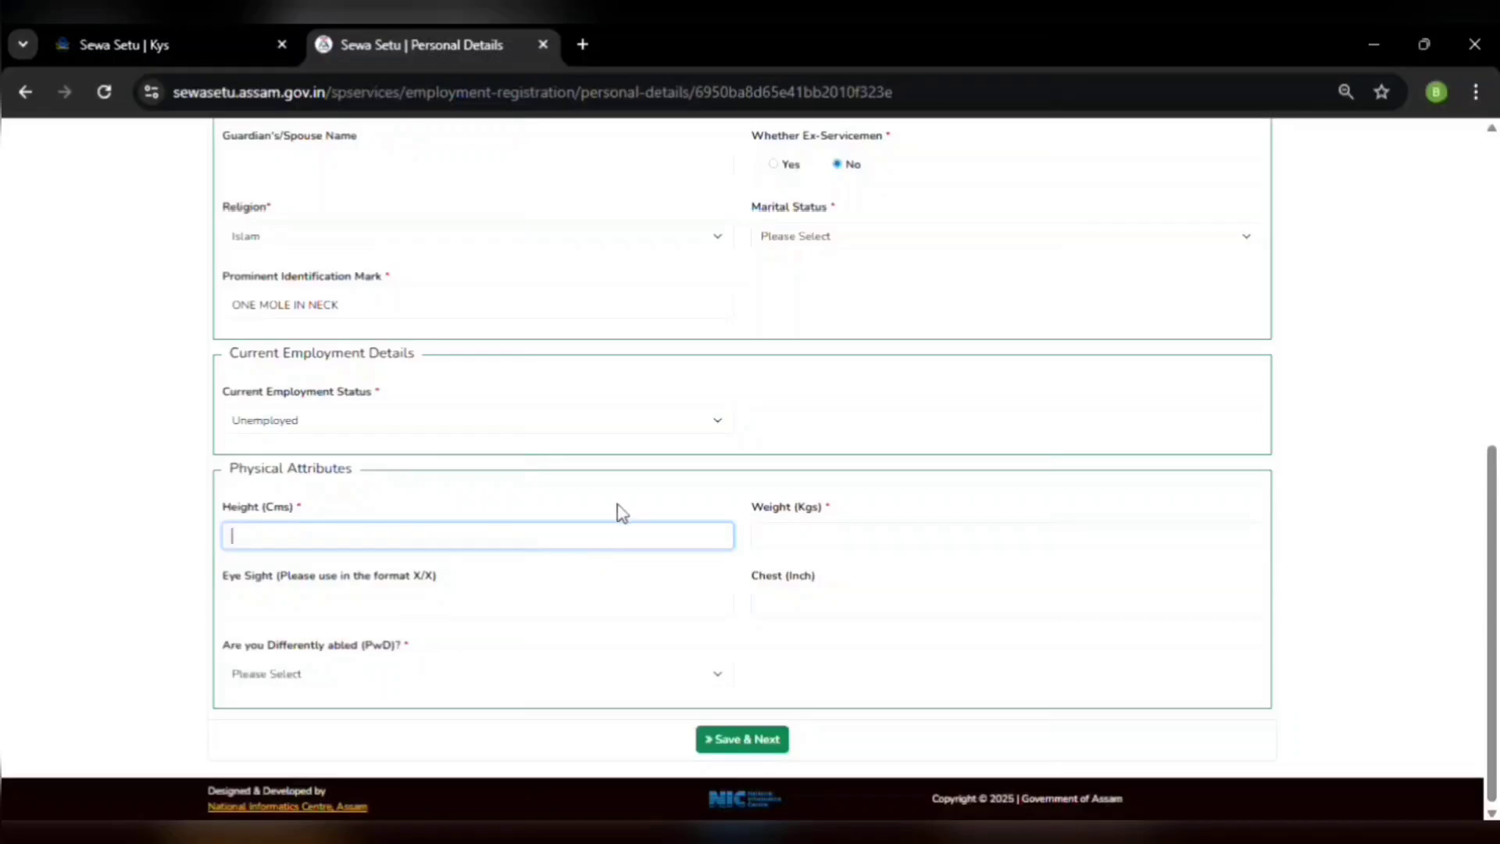
key("Tab")
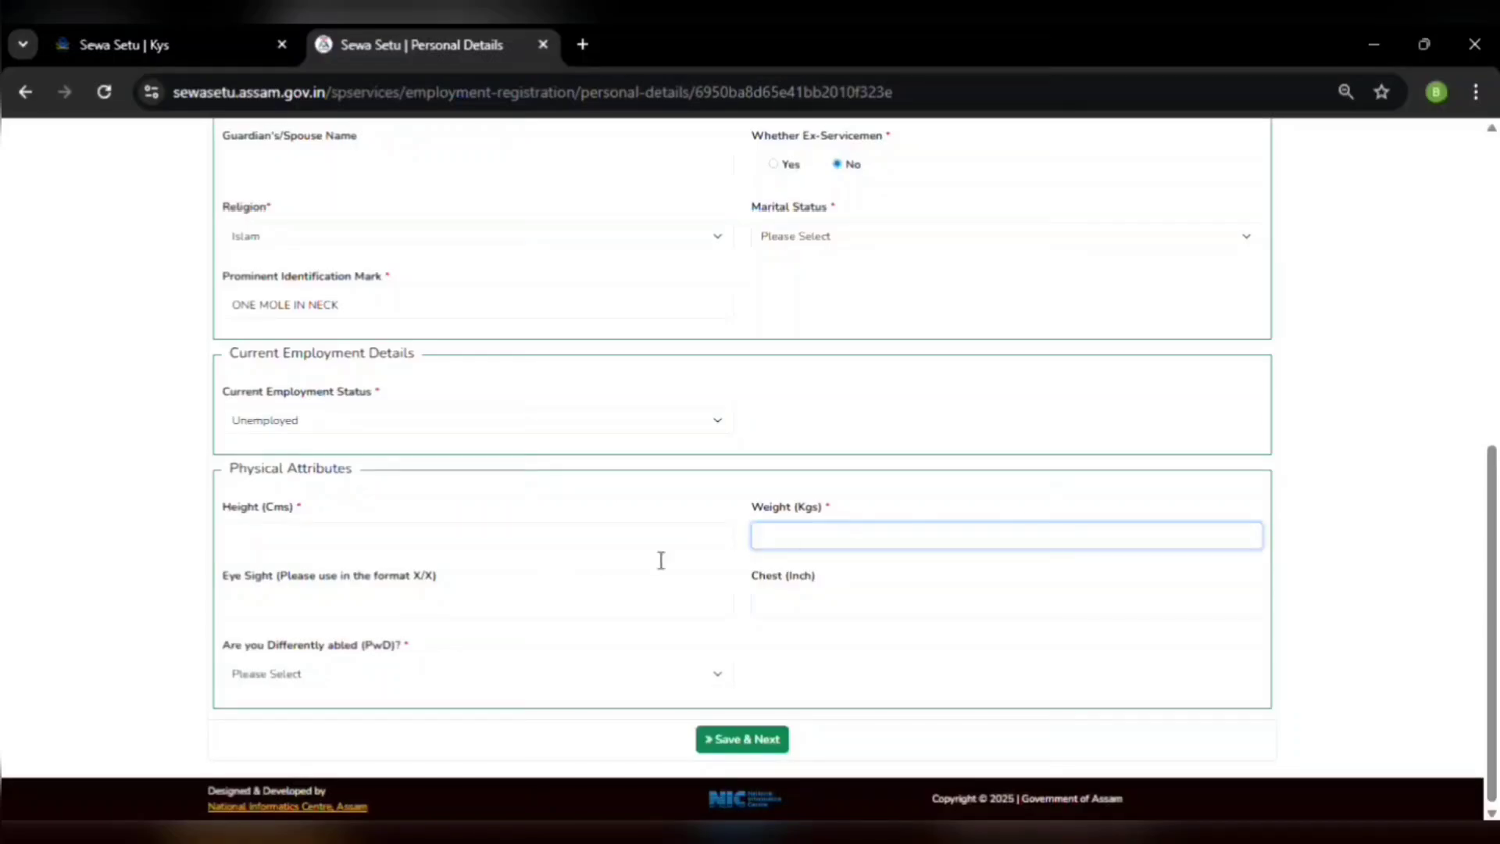
left_click(488, 556)
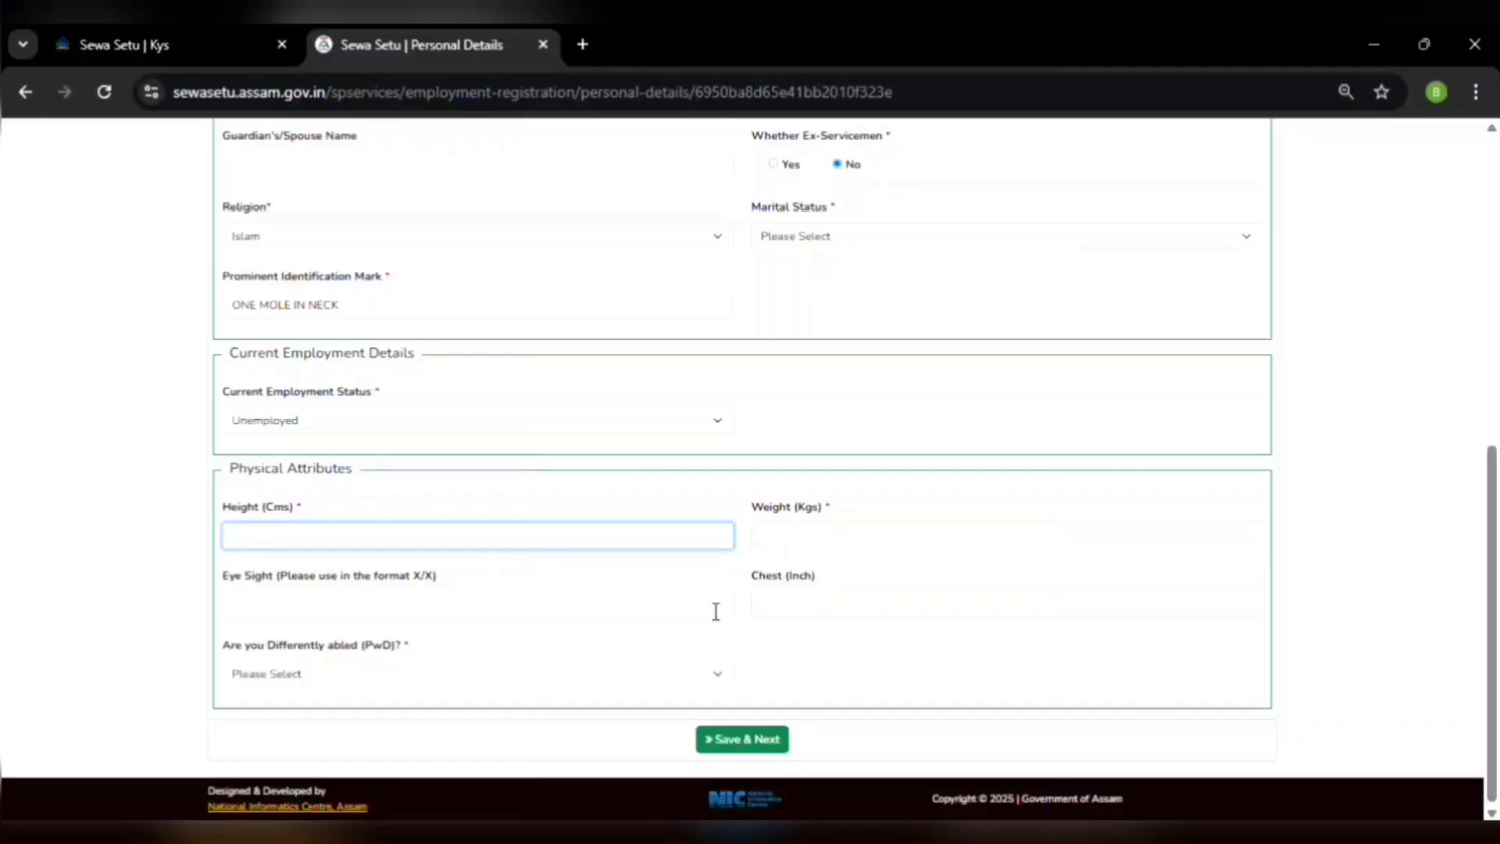
left_click(542, 680)
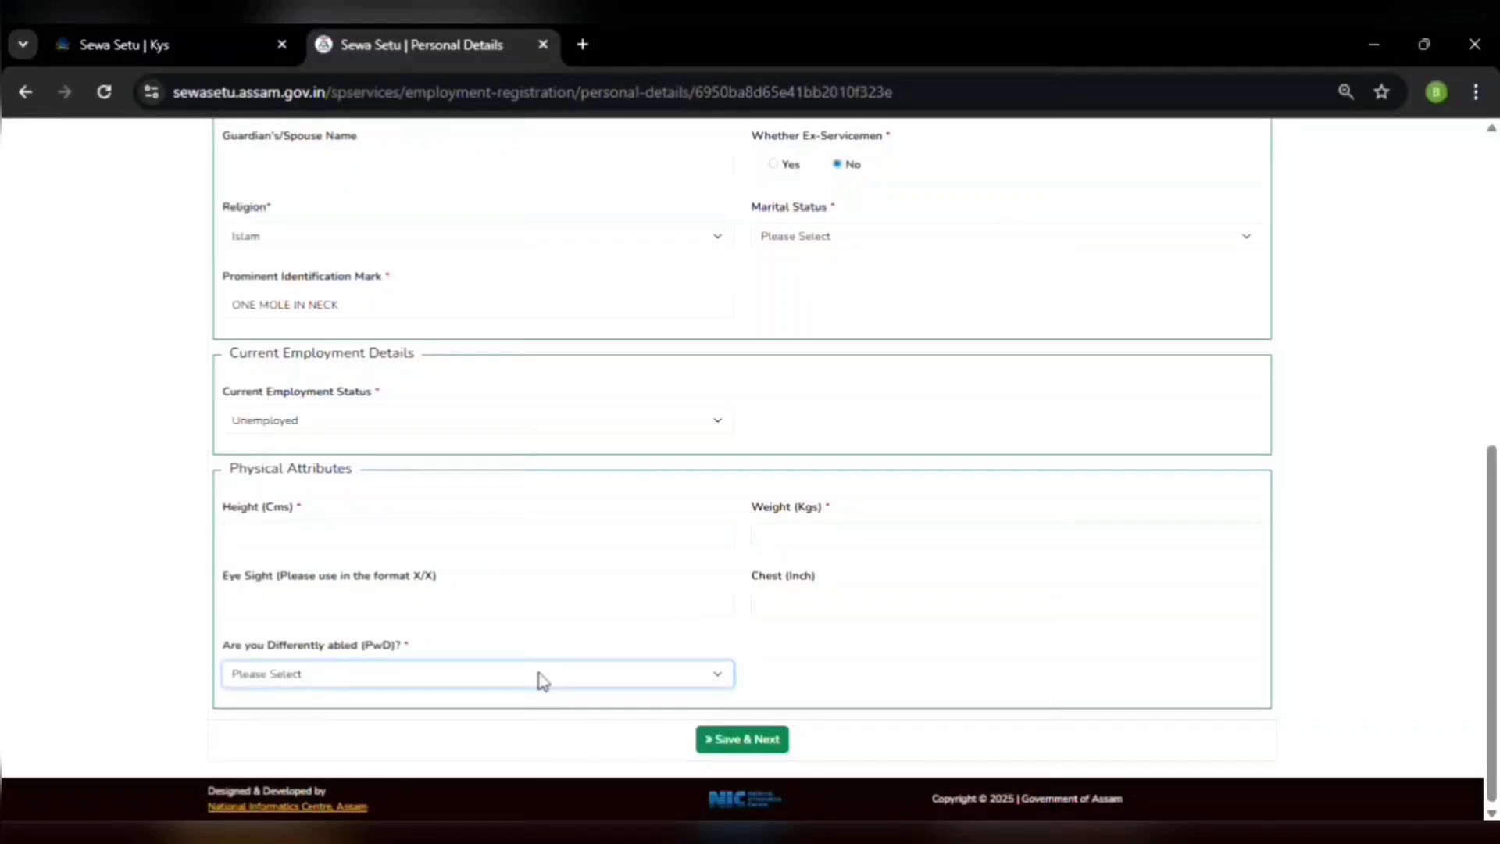
left_click(469, 756)
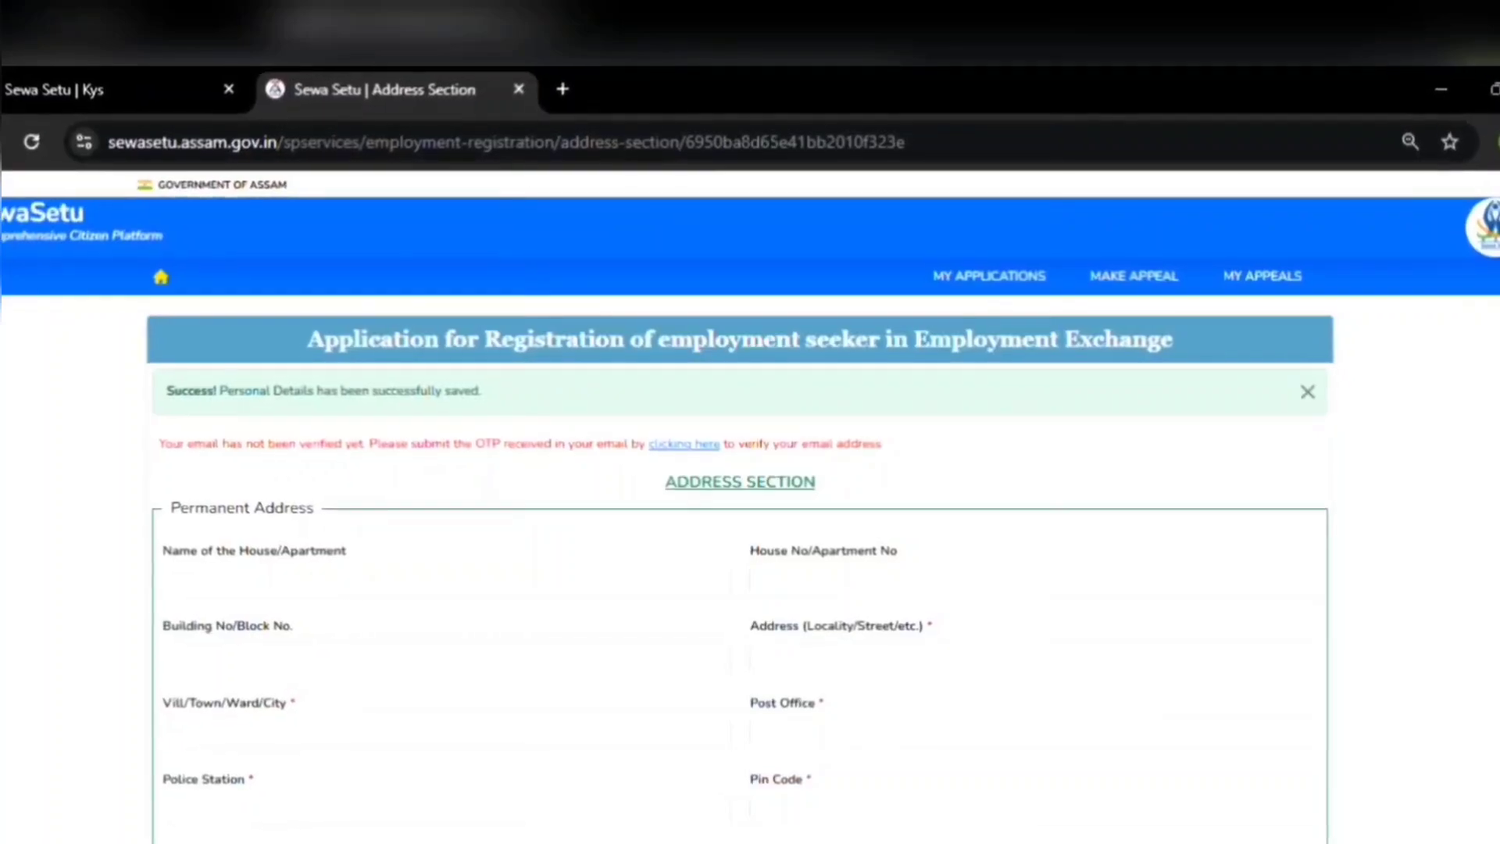
Fill in the permanent address locality, village or town, and post office.
scroll(550, 731, "down", 1)
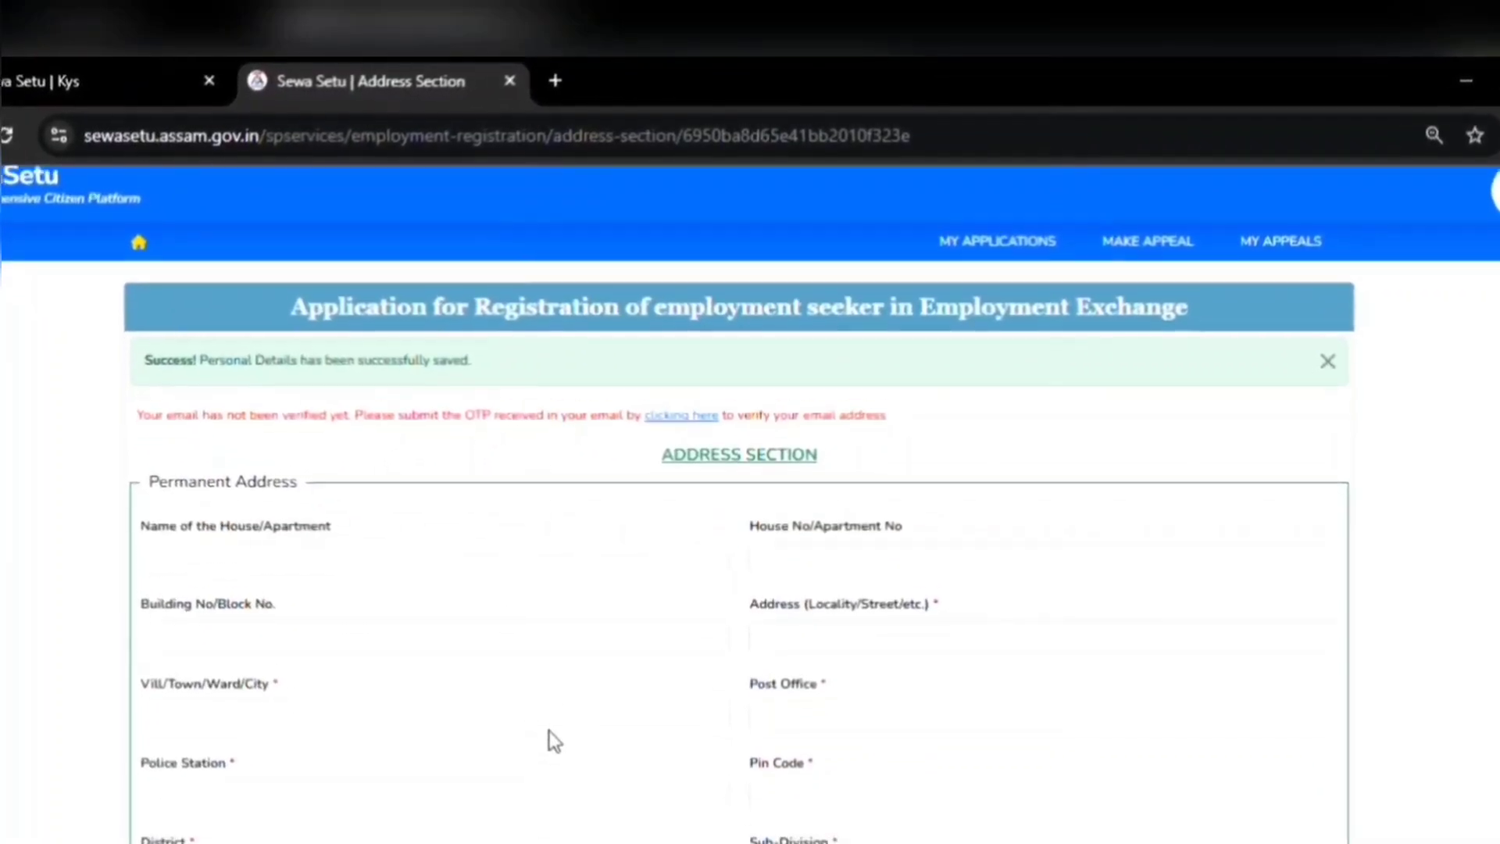
scroll(550, 732, "down", 3)
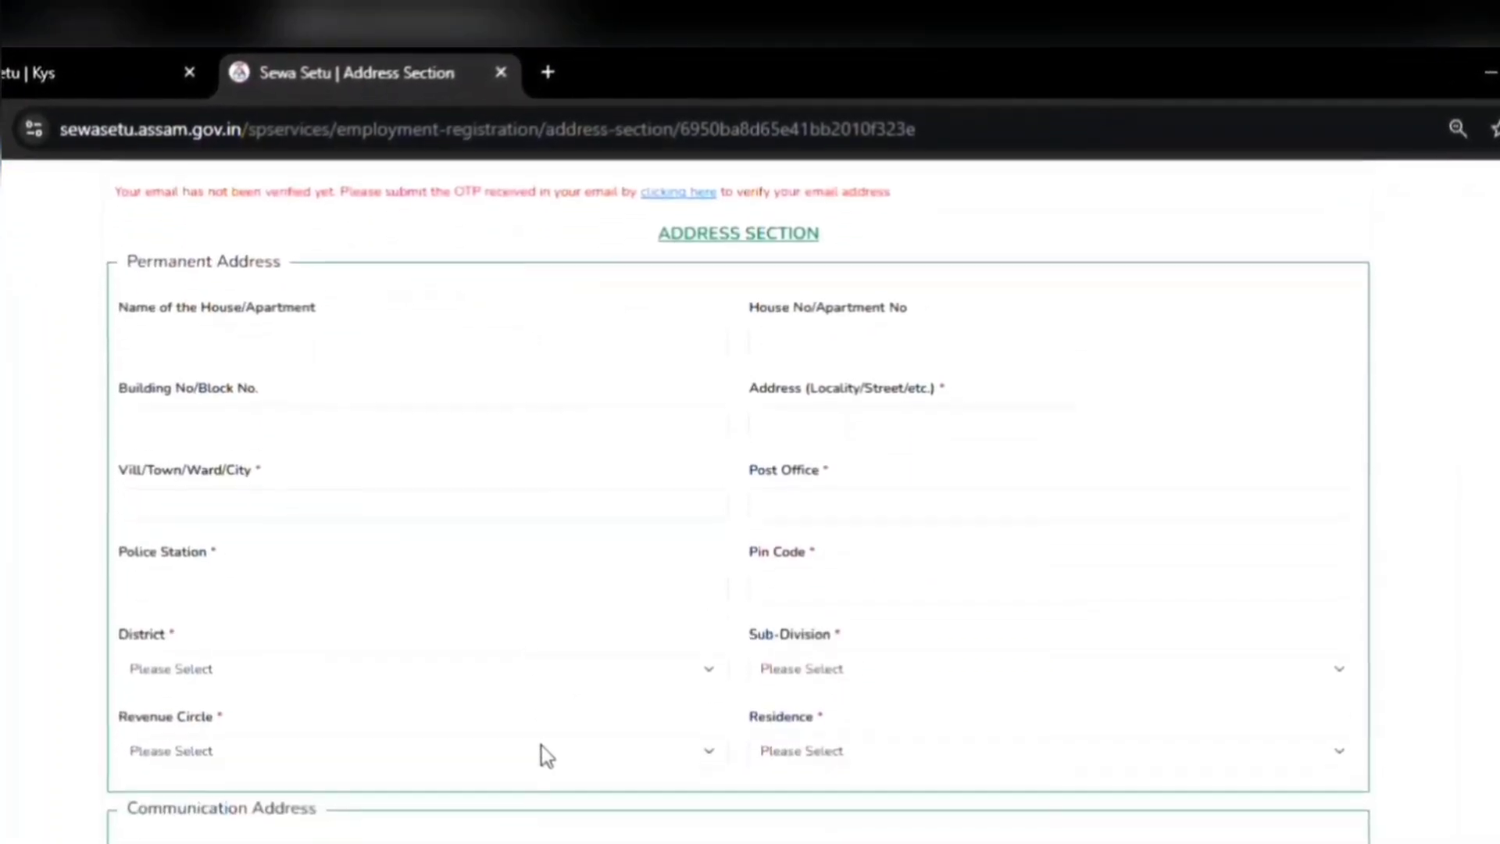
scroll(541, 745, "down", 1)
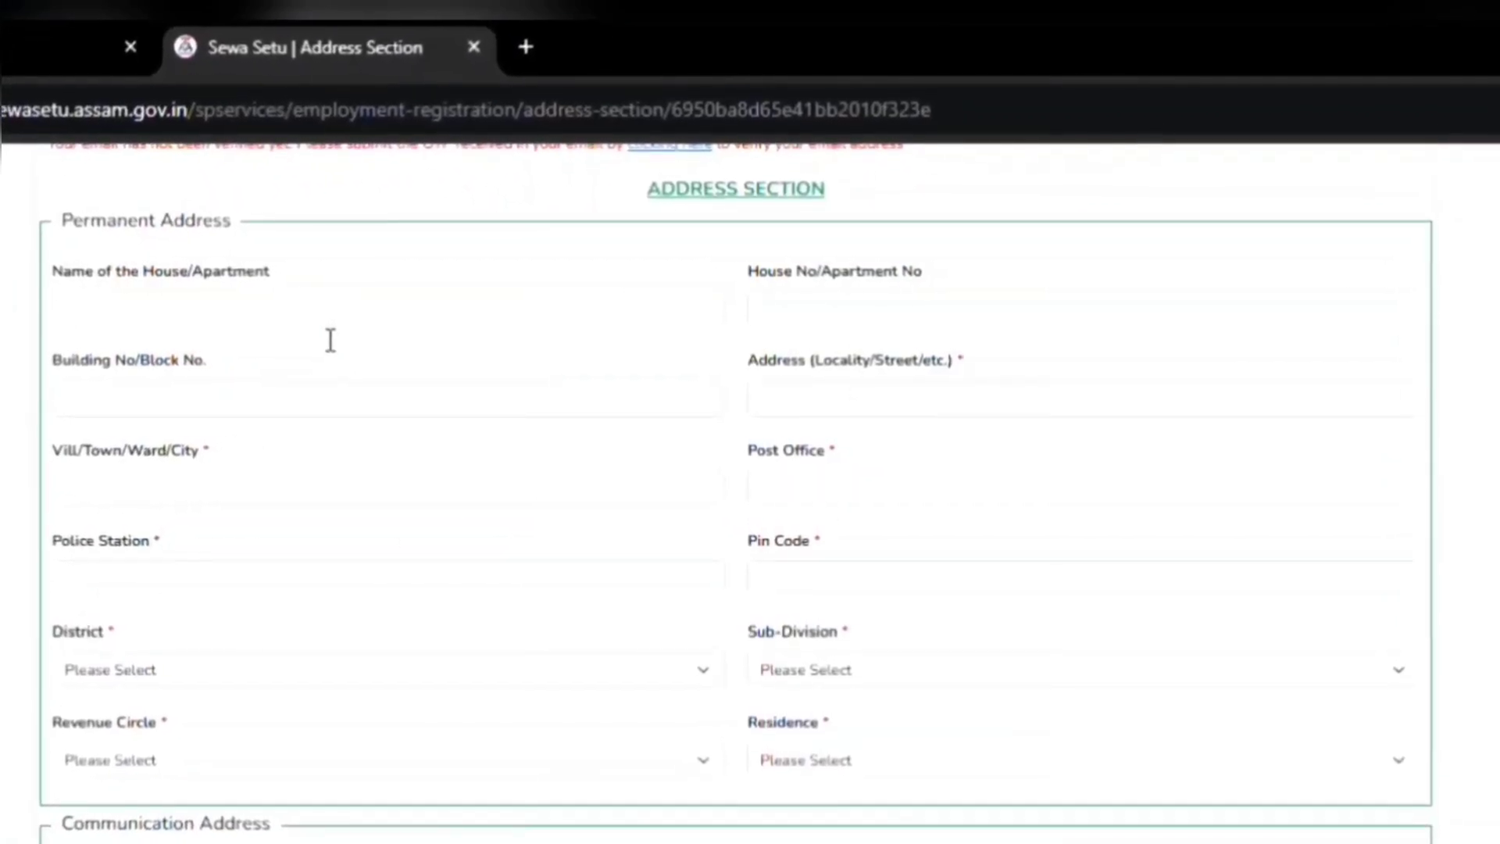
left_click(810, 422)
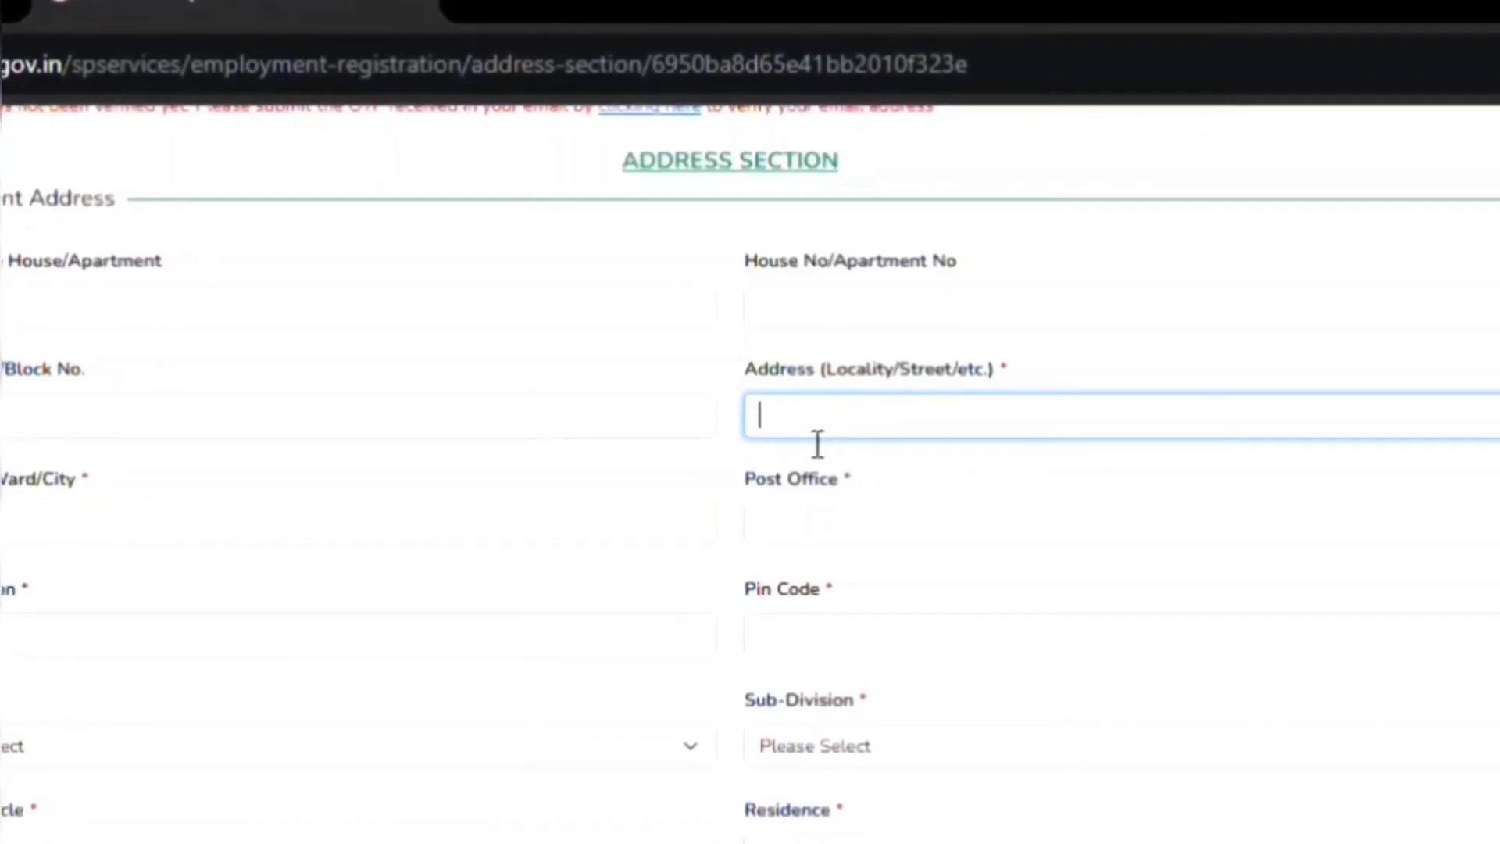
left_click(410, 543)
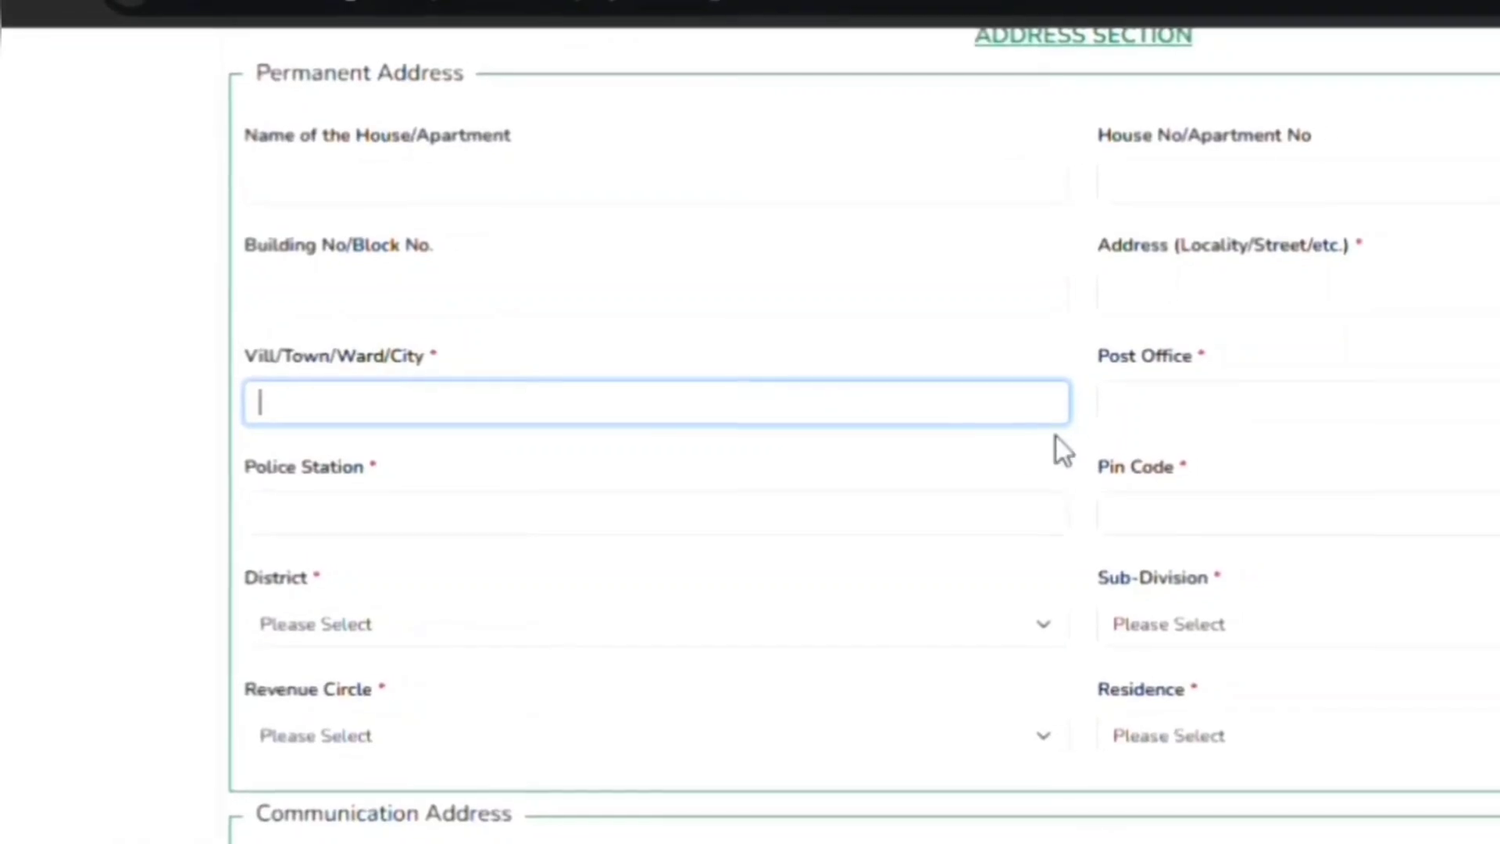
left_click(1183, 422)
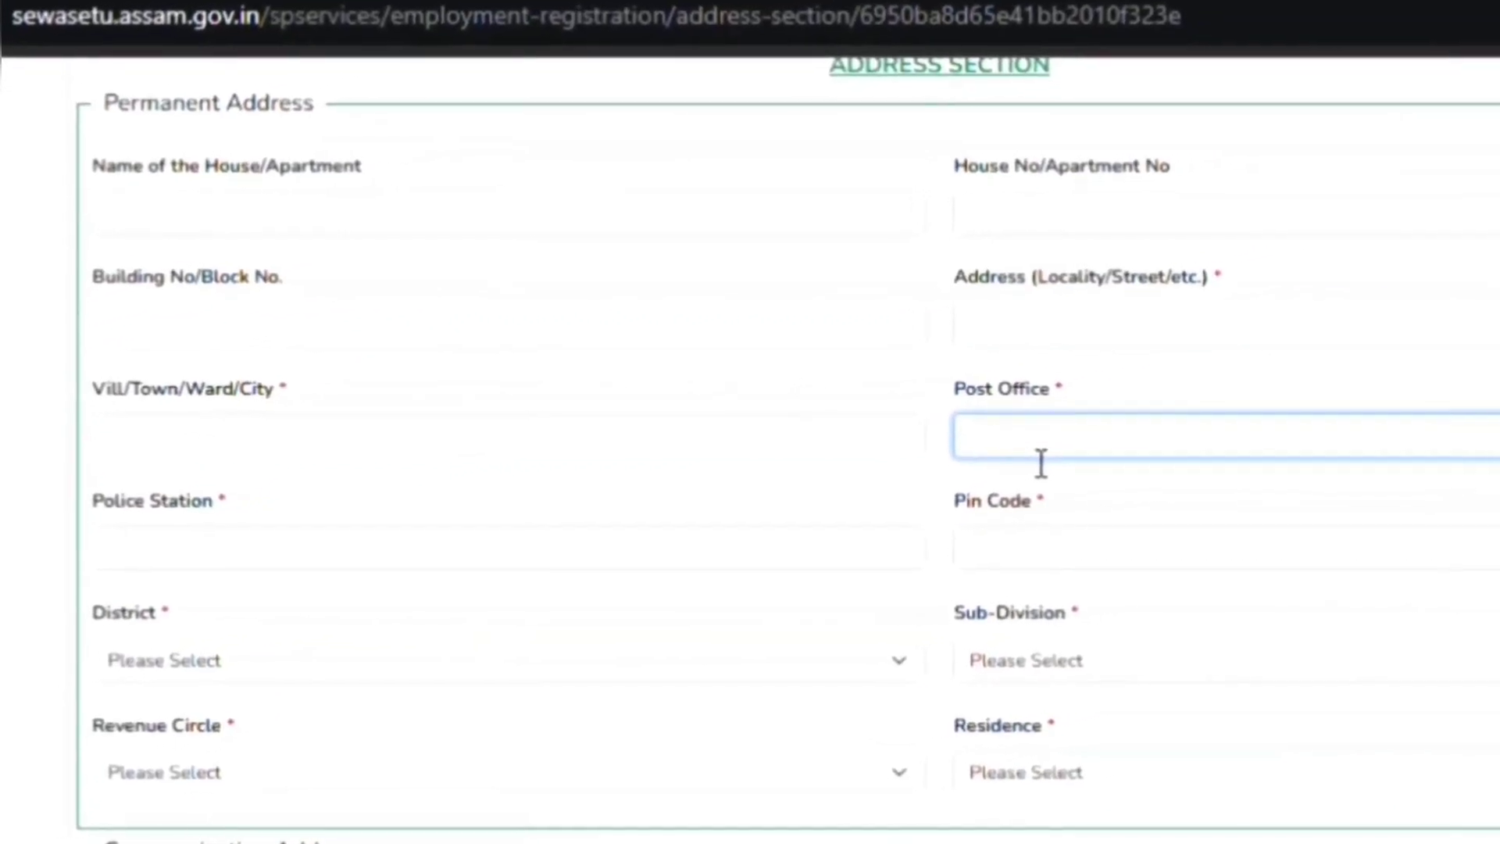
type("ba")
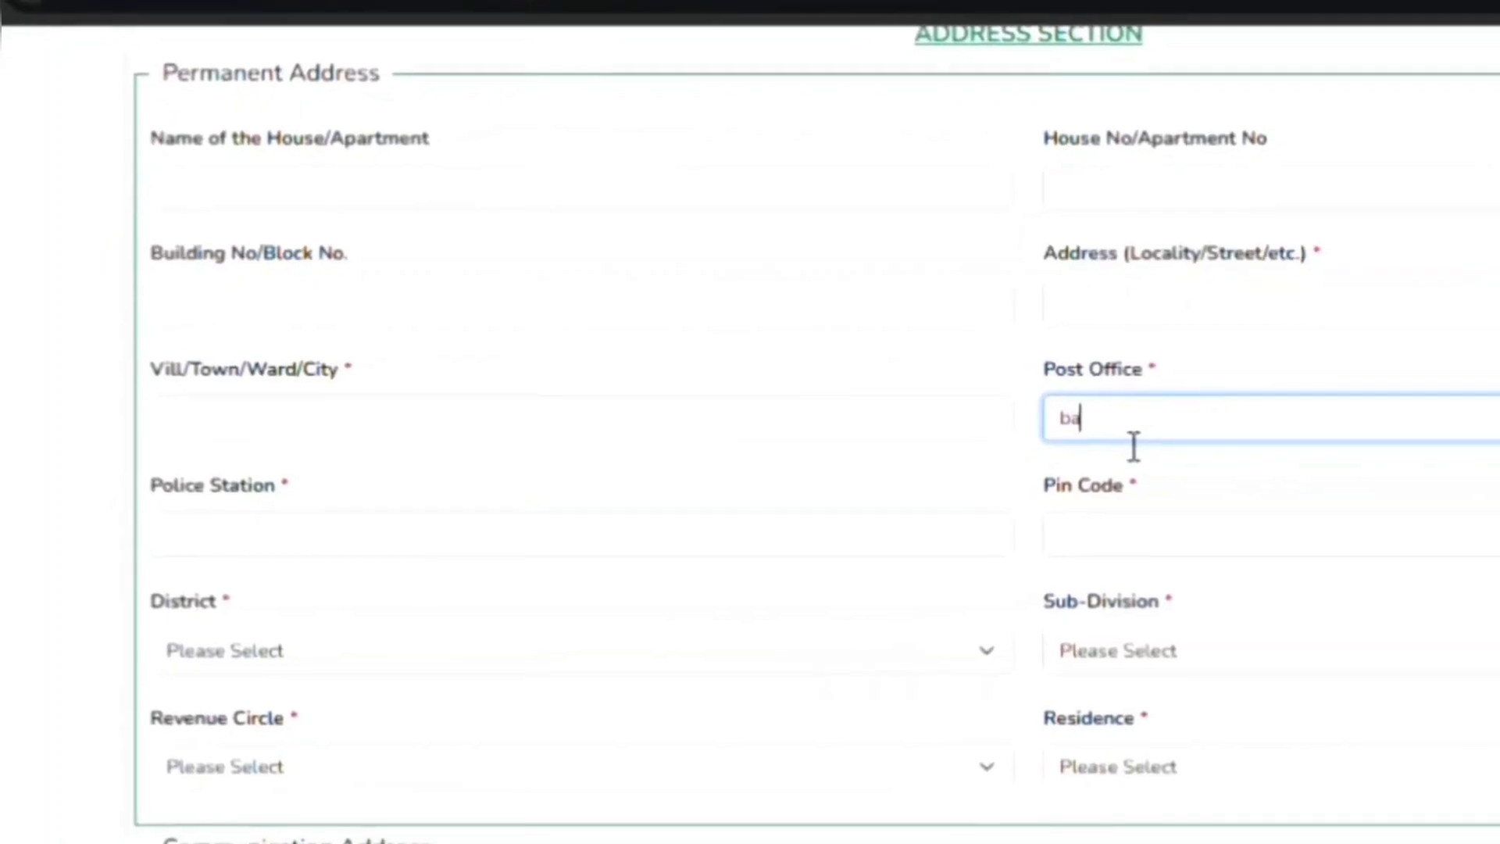
type("ruap")
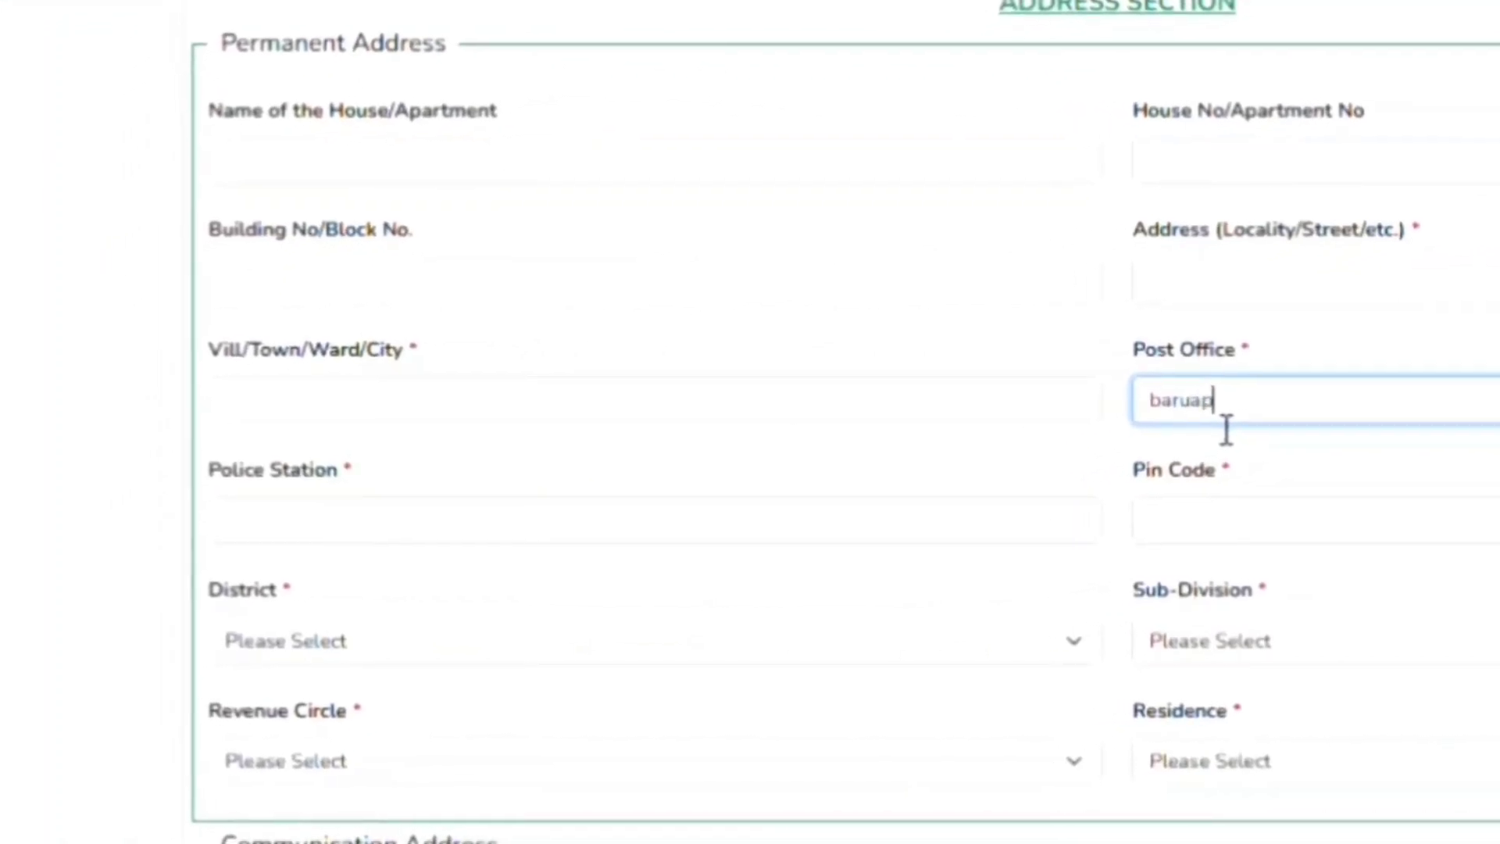
key("BackSpace")
key("BackSpace")
key("BackSpace")
key("BackSpace")
key("BackSpace")
key("BackSpace")
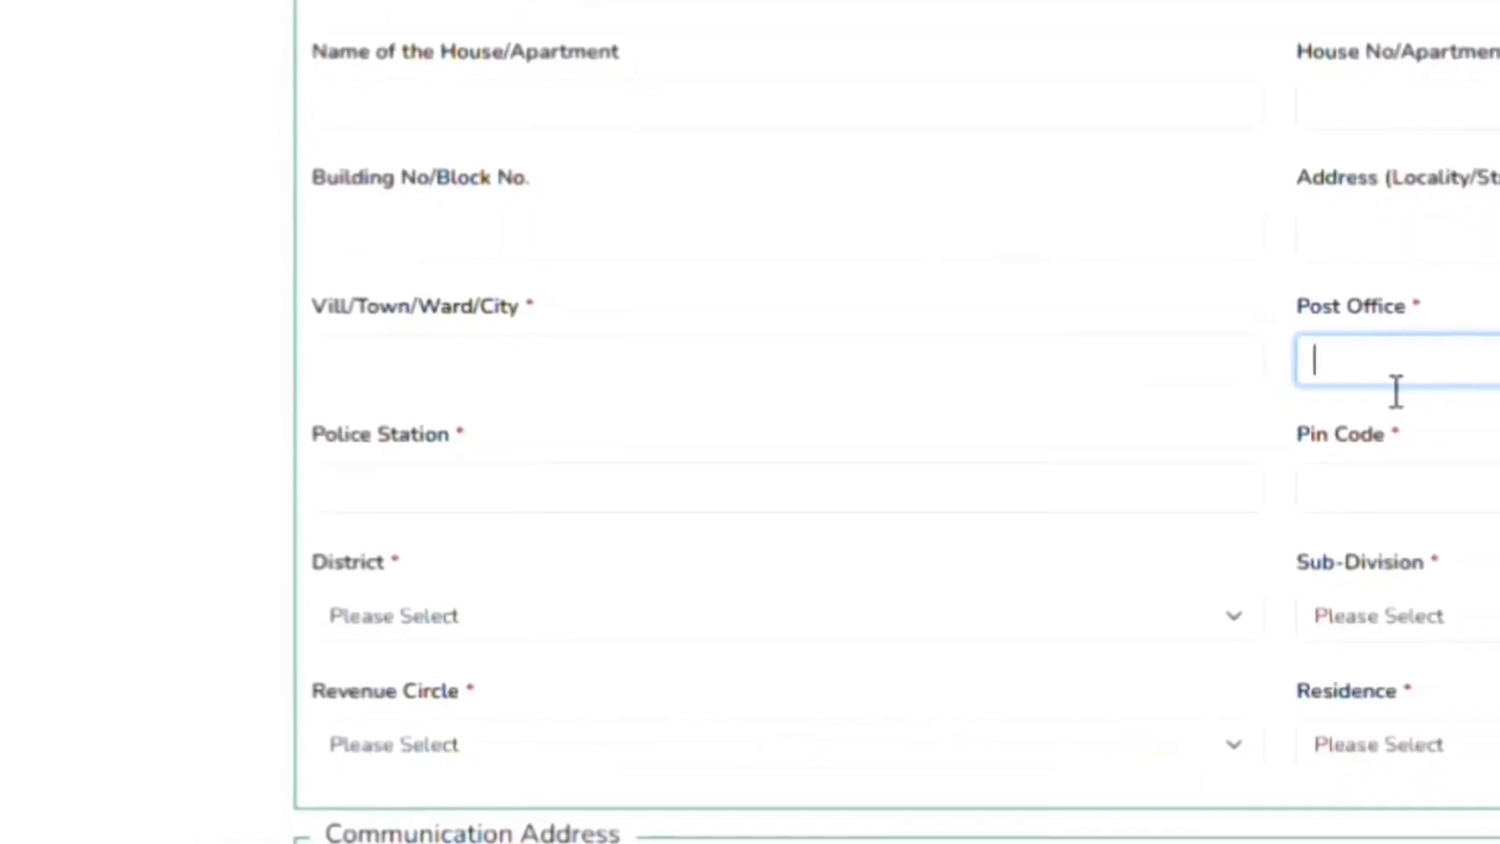
Enter 783345 as the permanent address Pin Code.
left_click(1481, 508)
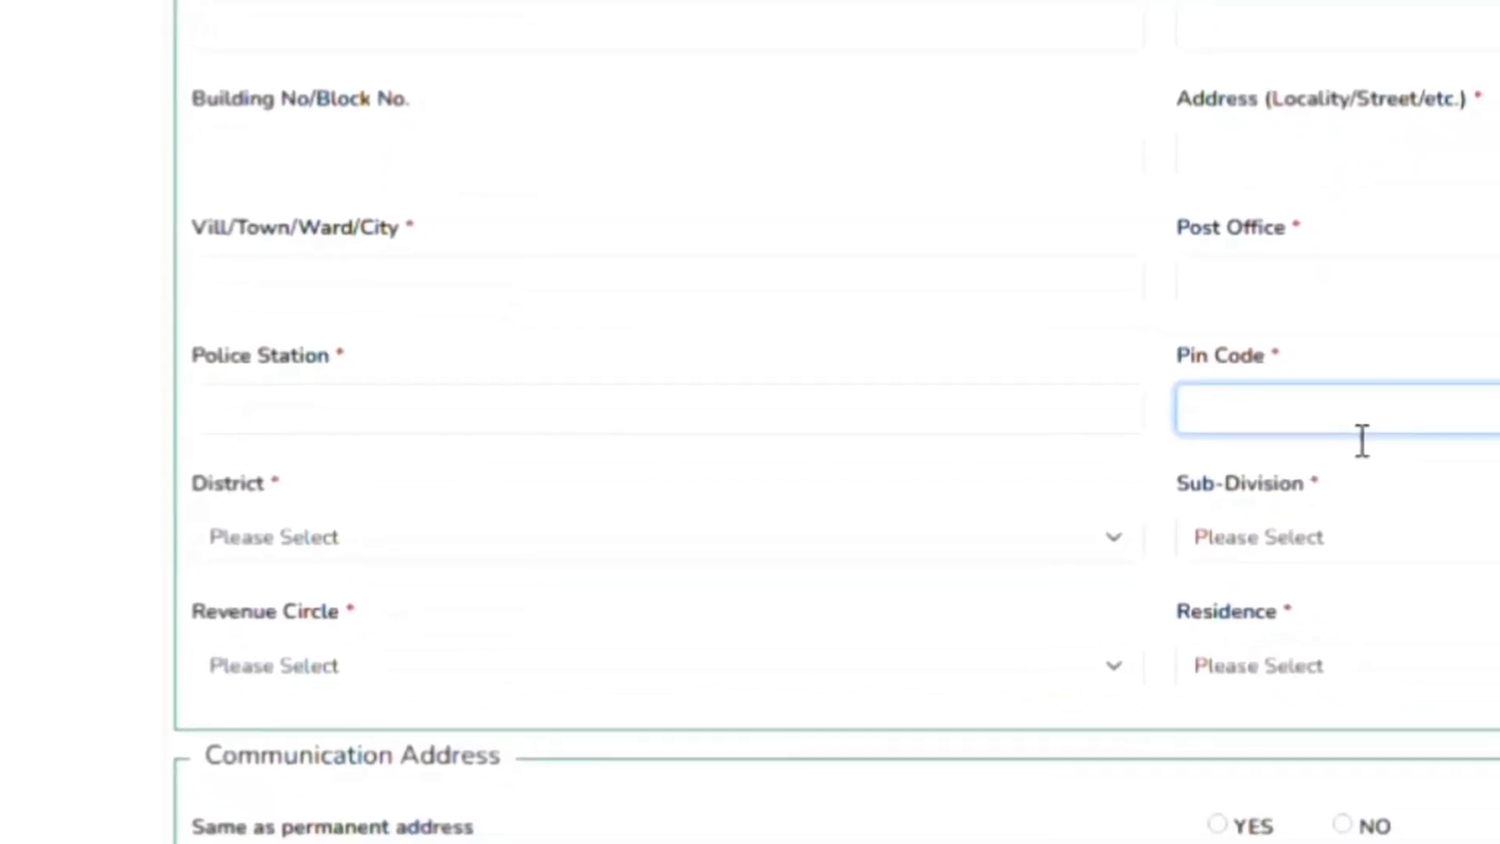
type("783345")
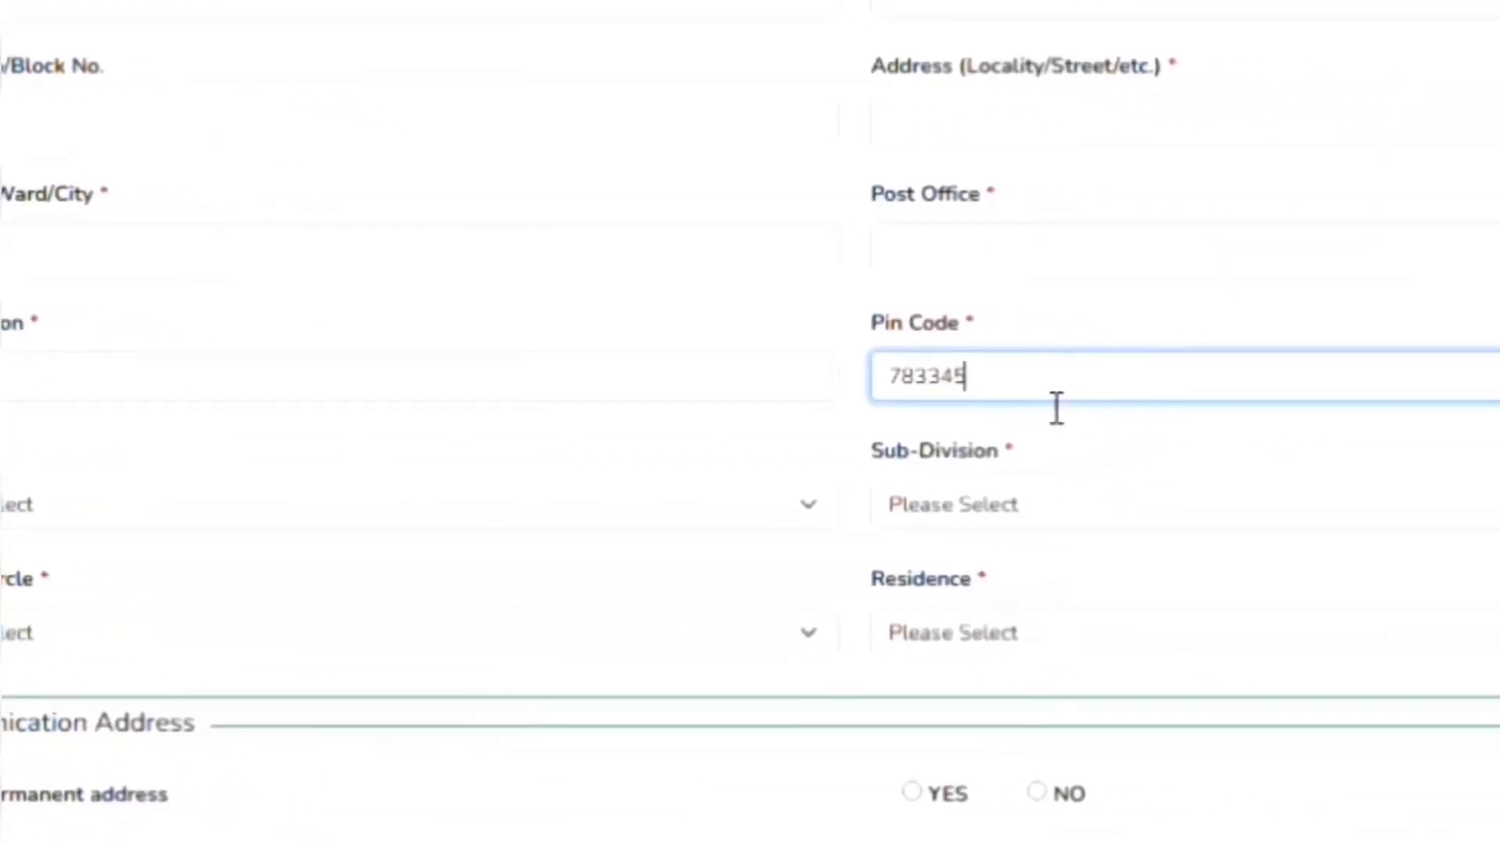
scroll(1057, 408, "down", 1)
scroll(1036, 391, "down", 2)
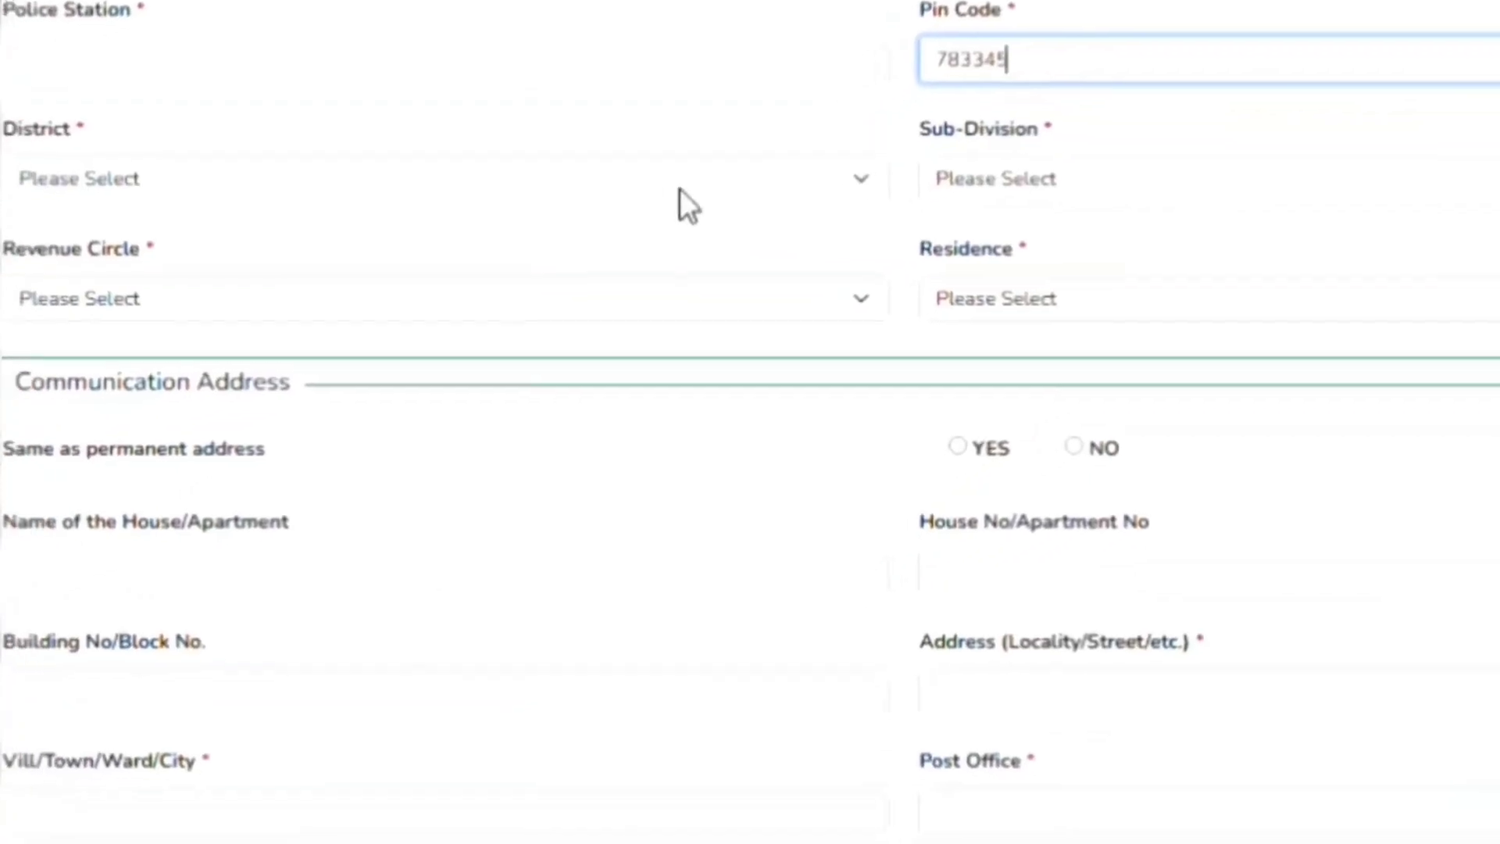
Choose DHUBRI as the permanent address district and save the address with Save & Next.
left_click(673, 188)
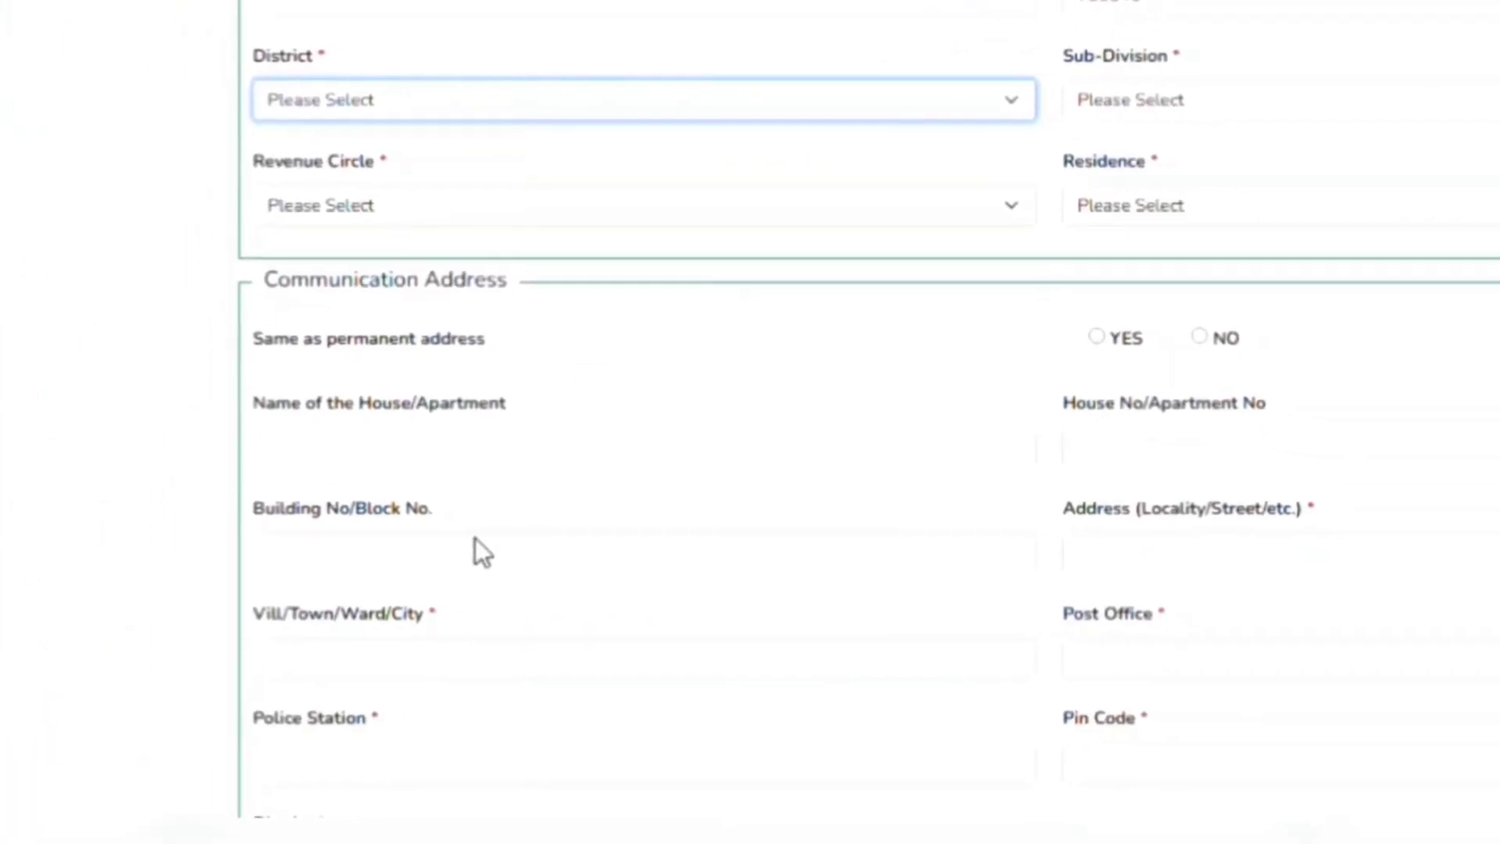
left_click(443, 596)
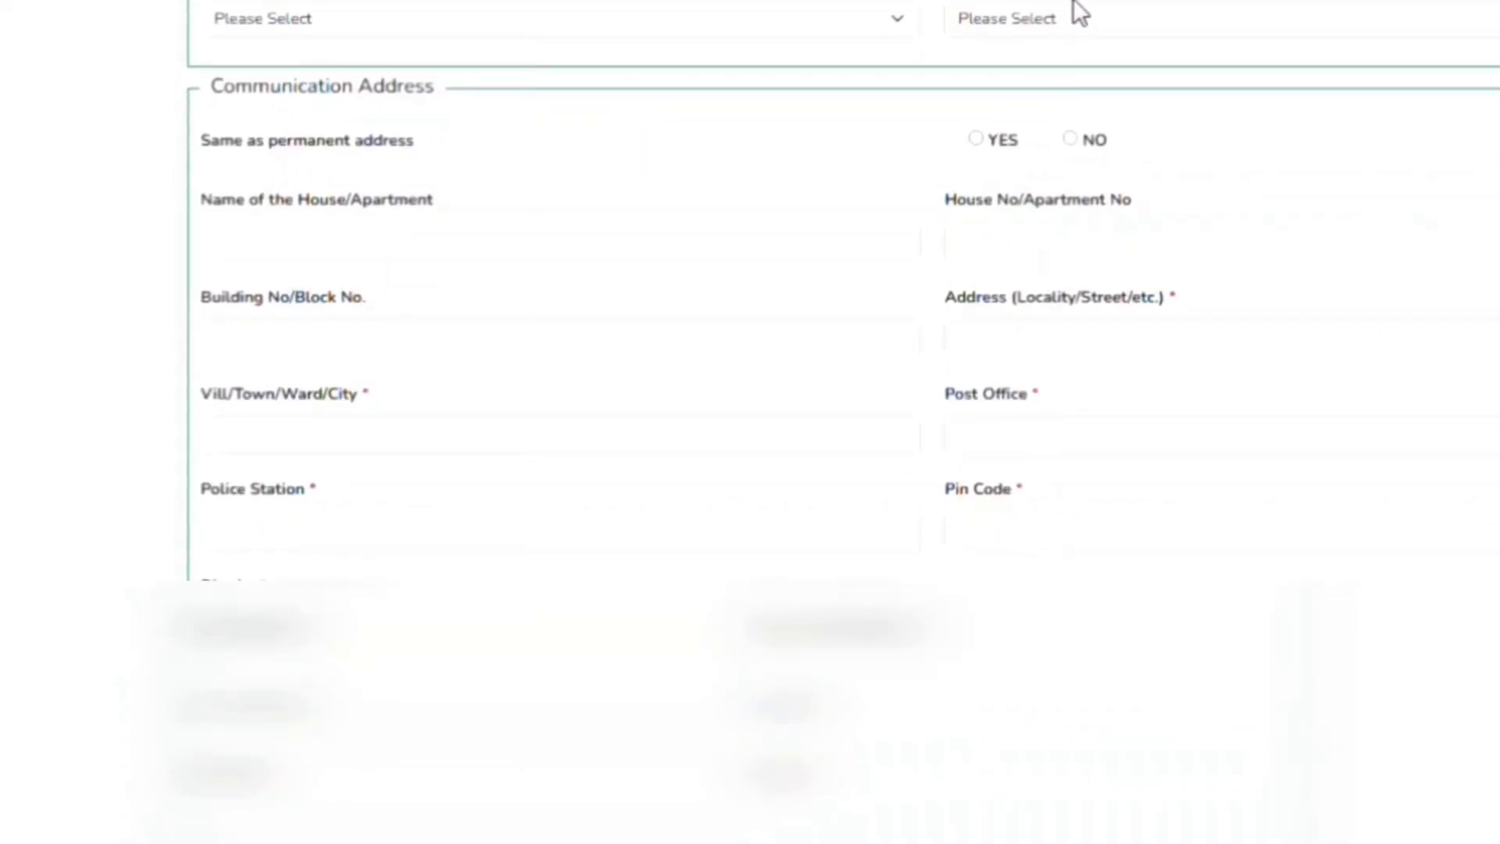
scroll(750, 313, "down", 1)
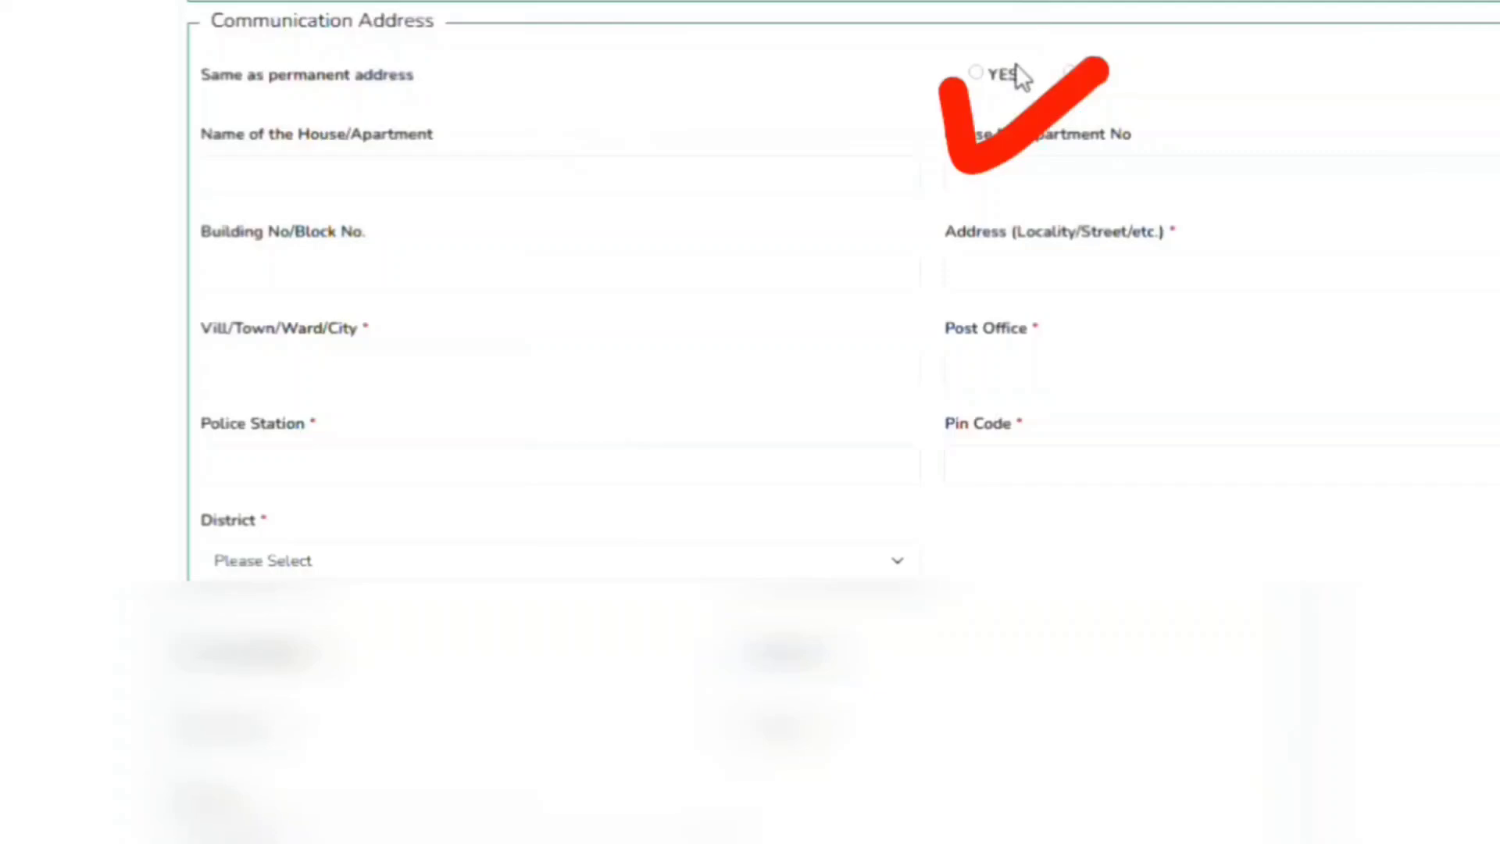
scroll(836, 78, "down", 3)
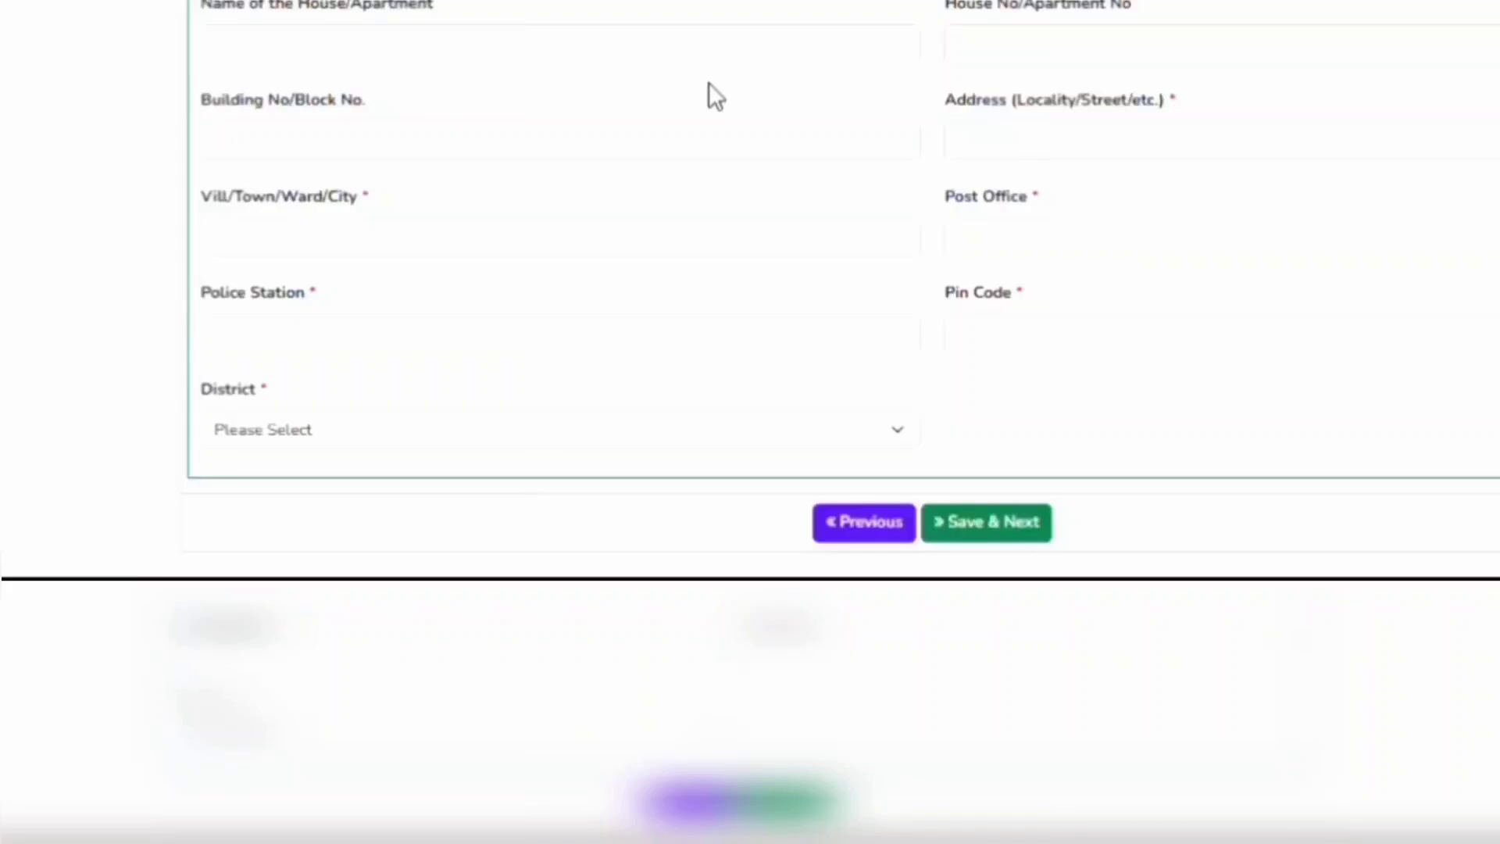
left_click(986, 522)
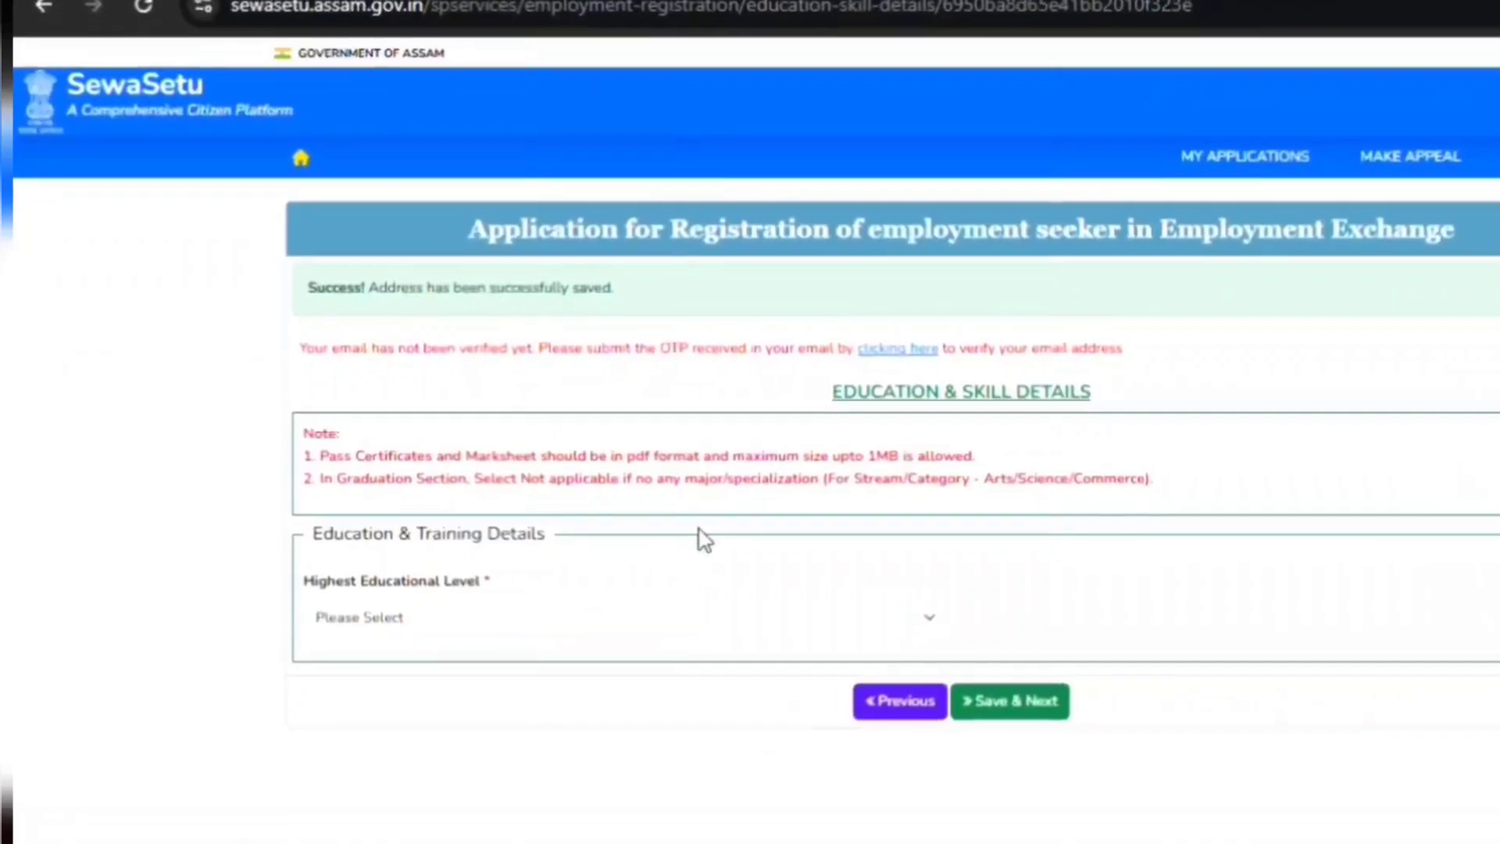
left_click(700, 622)
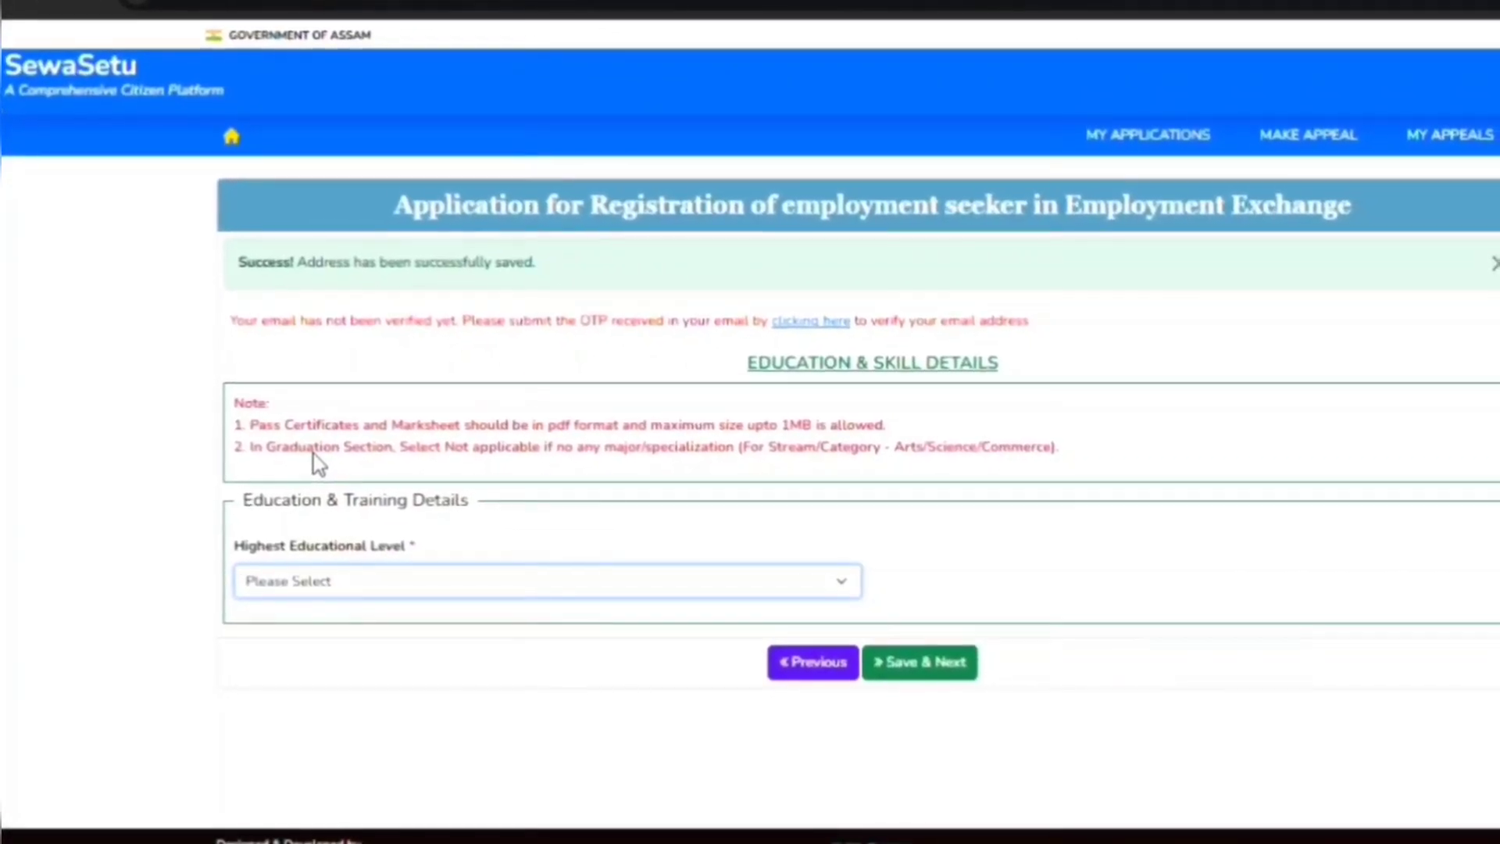
Set the highest educational level to Graduate and the 10th board to SEBA.
left_click(312, 454)
scroll(487, 671, "down", 1)
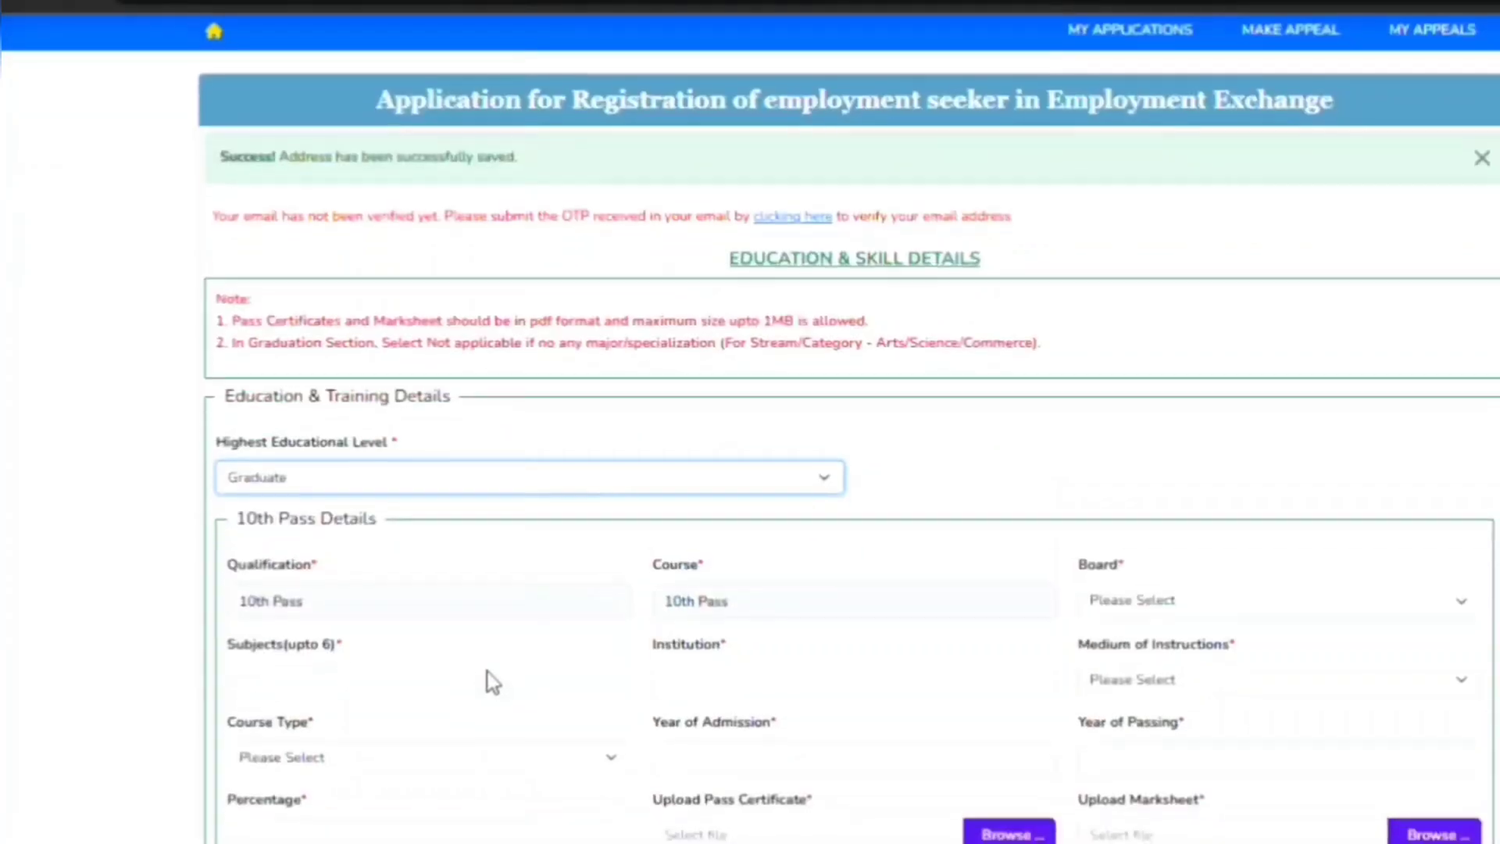
scroll(469, 653, "down", 2)
left_click(421, 581)
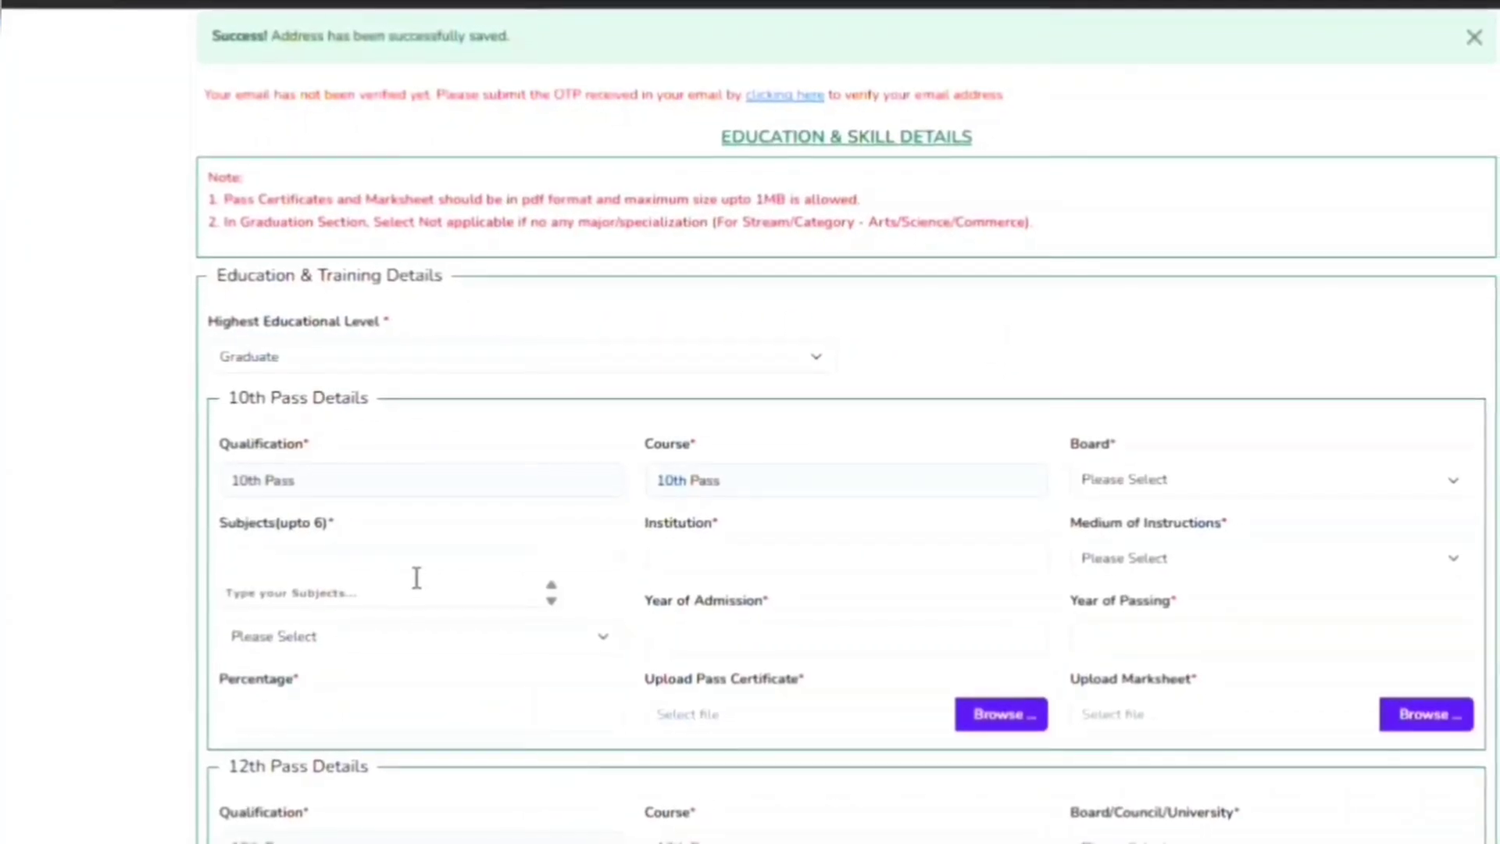
left_click(1207, 481)
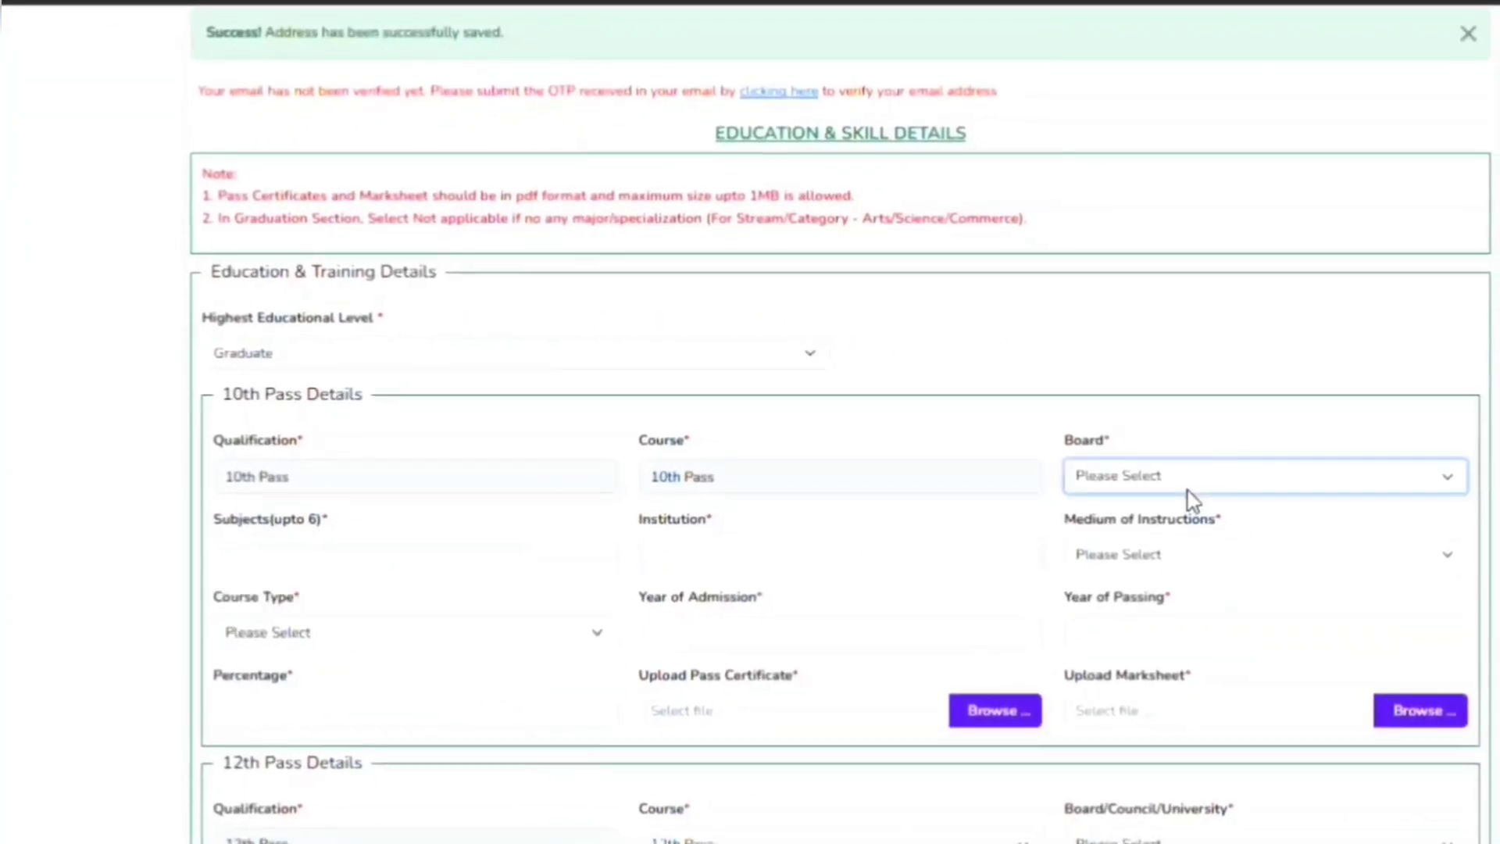
left_click(1111, 653)
Add Assamese MIL, English and General Mathematics as 10th subjects.
left_click(228, 559)
scroll(302, 562, "down", 1)
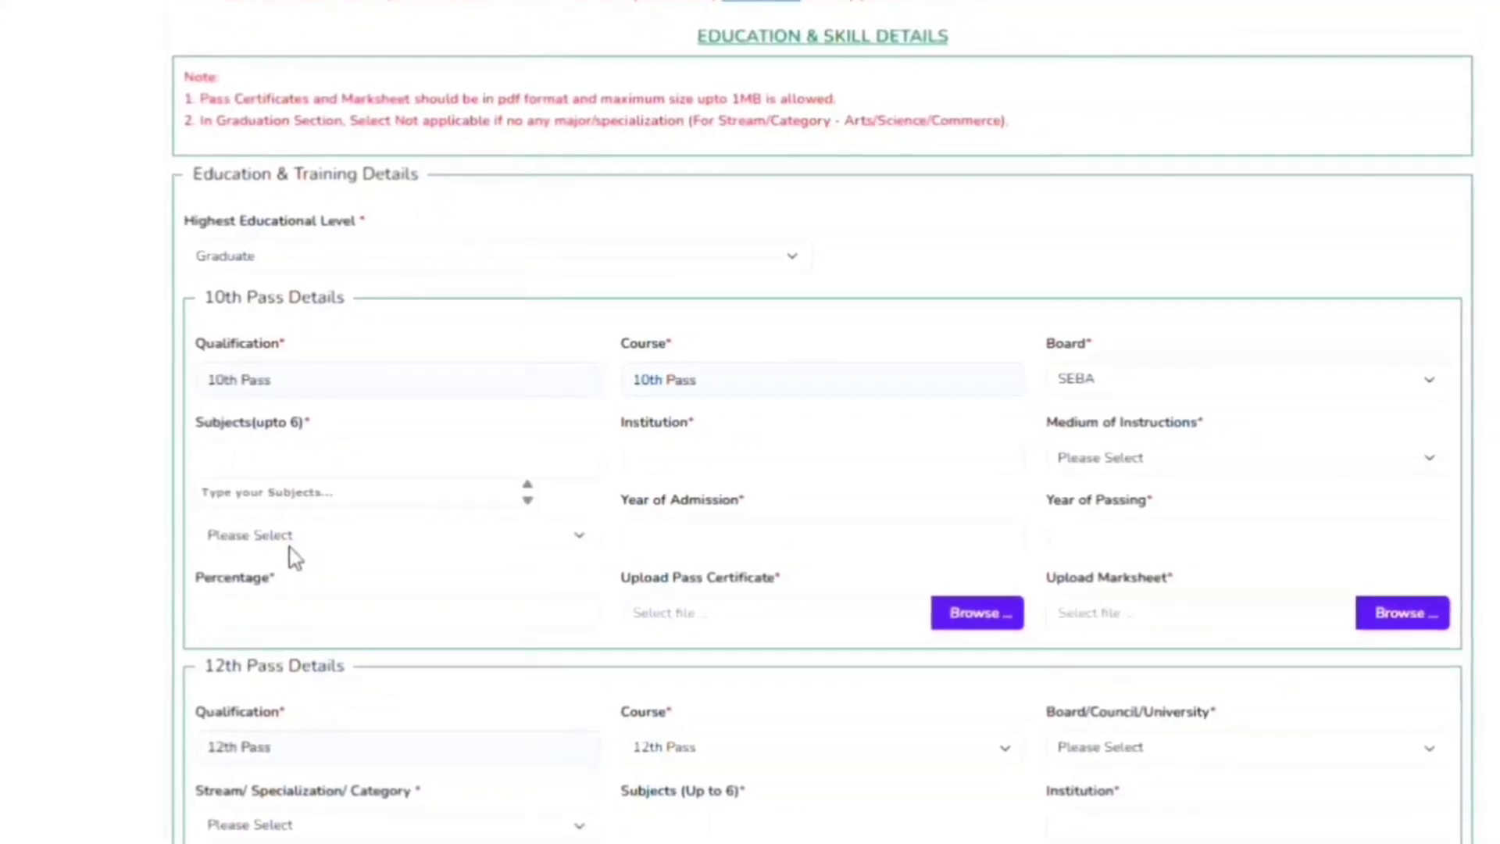
type("assa")
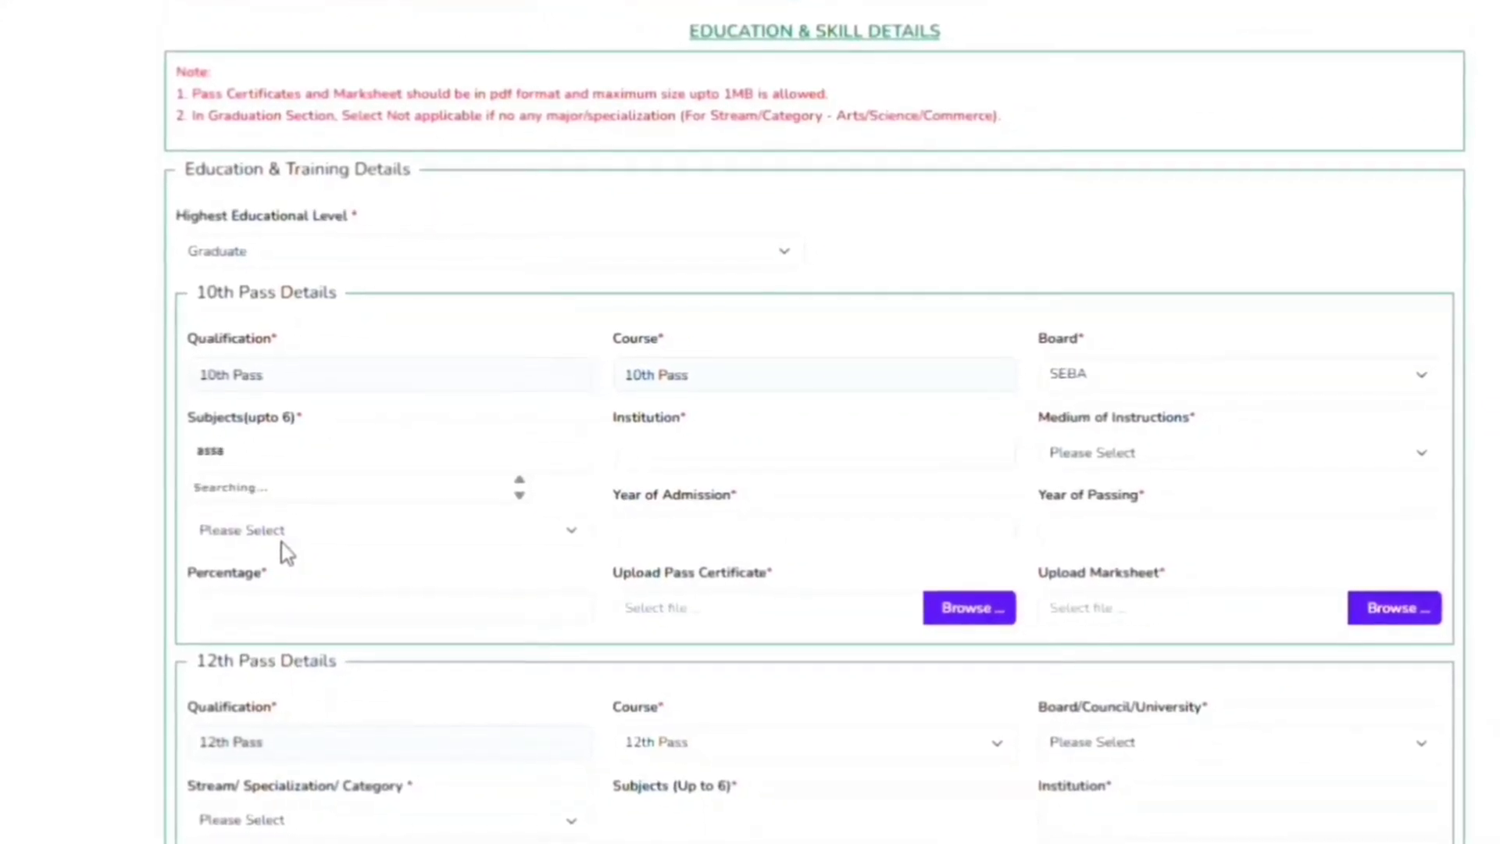
type("mese")
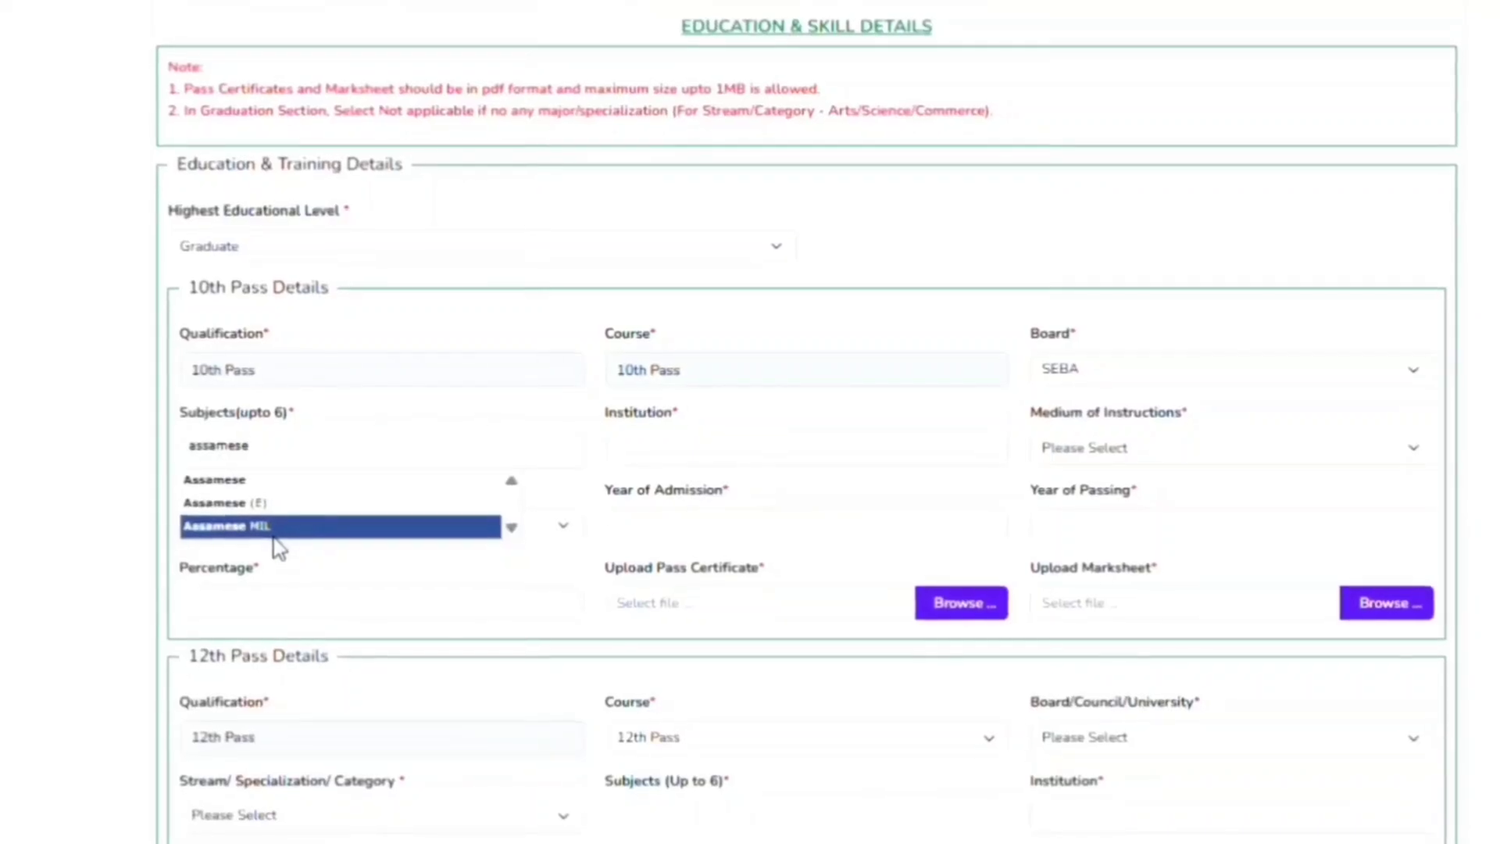
left_click(275, 539)
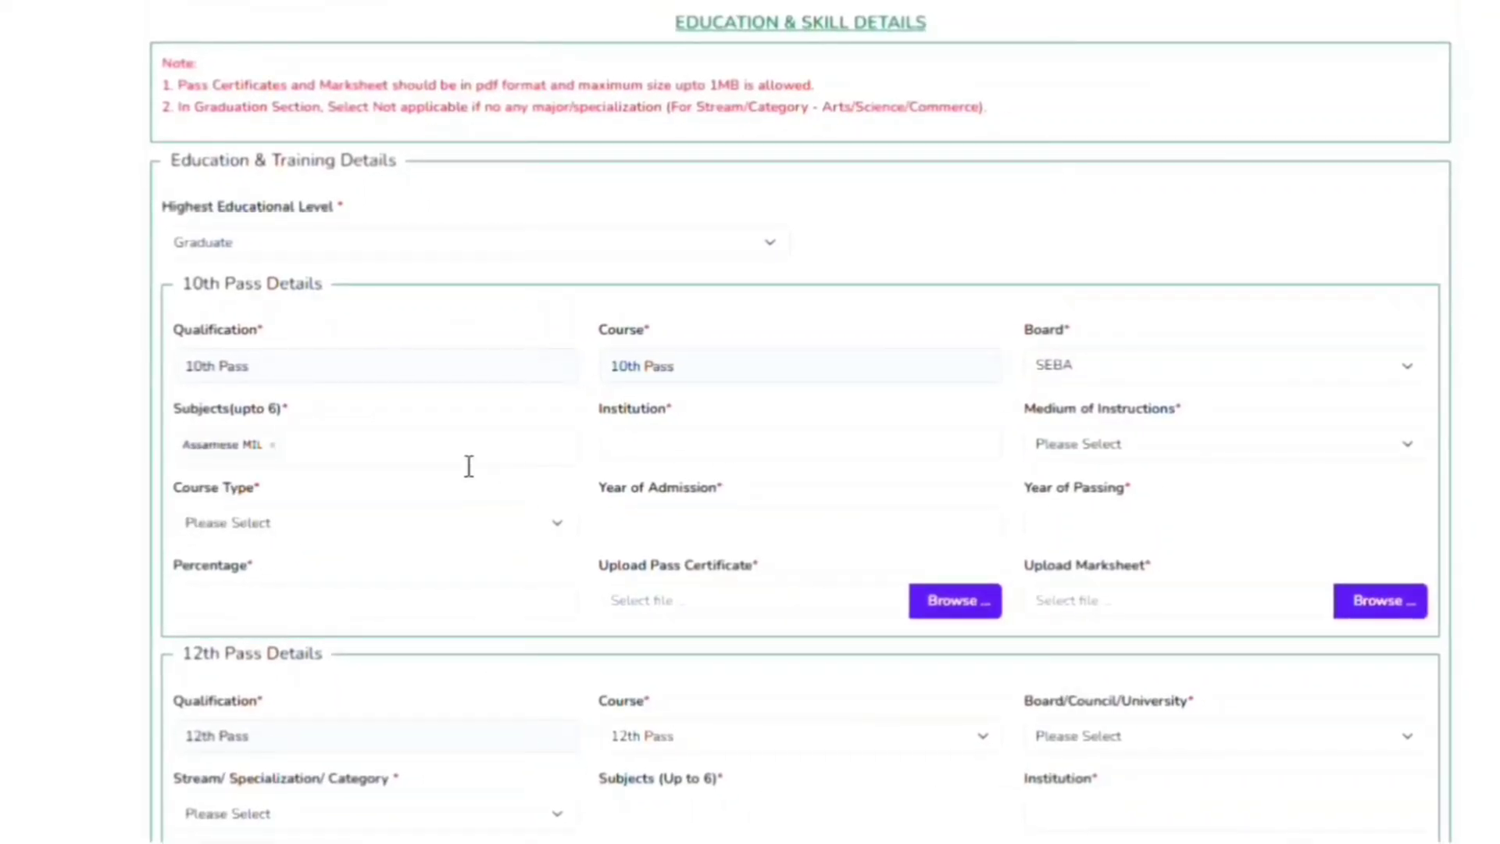
type("english")
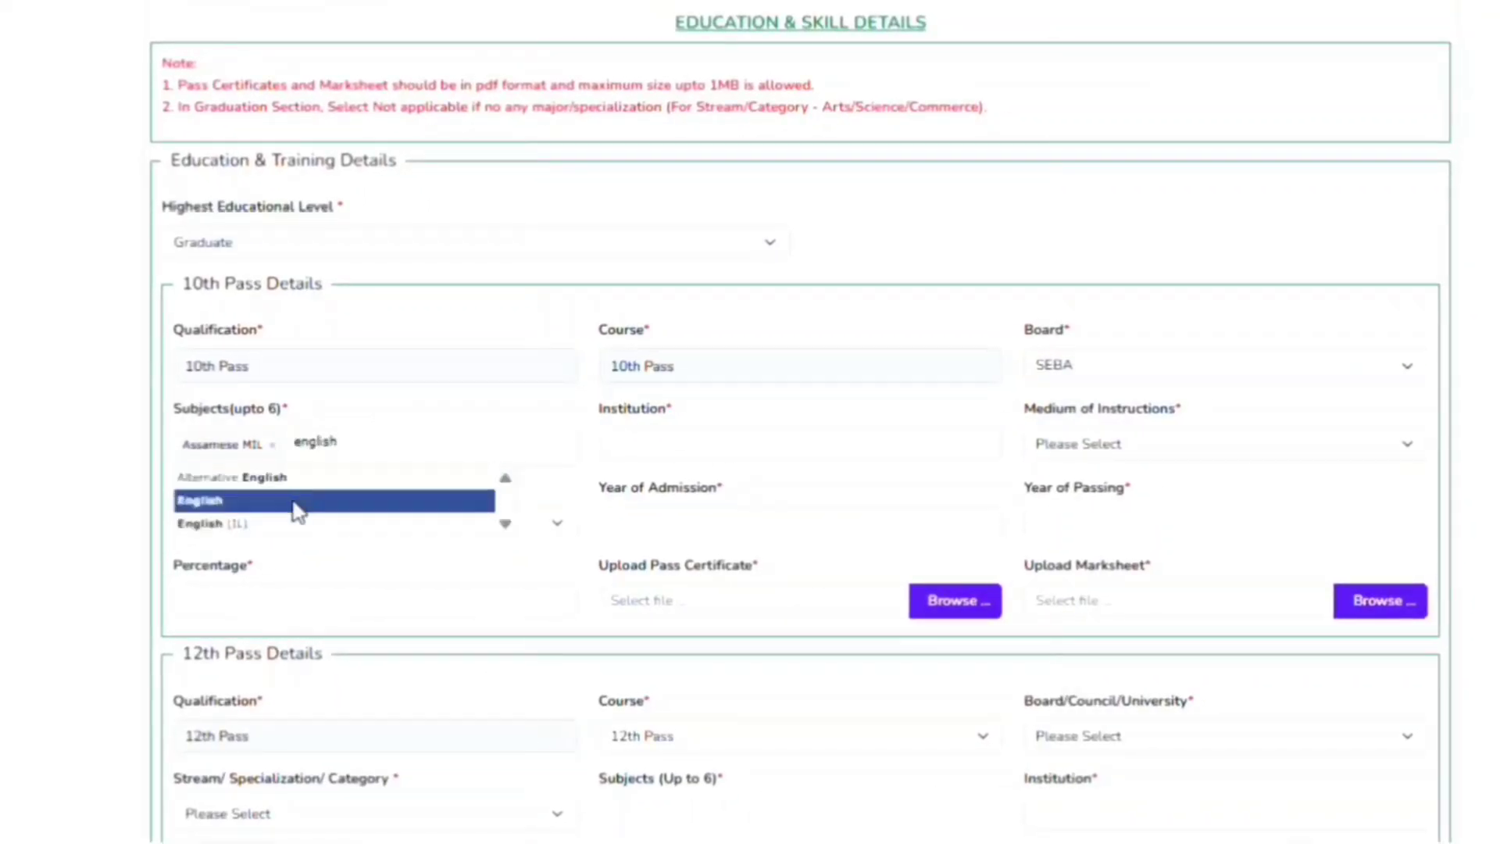
left_click(296, 508)
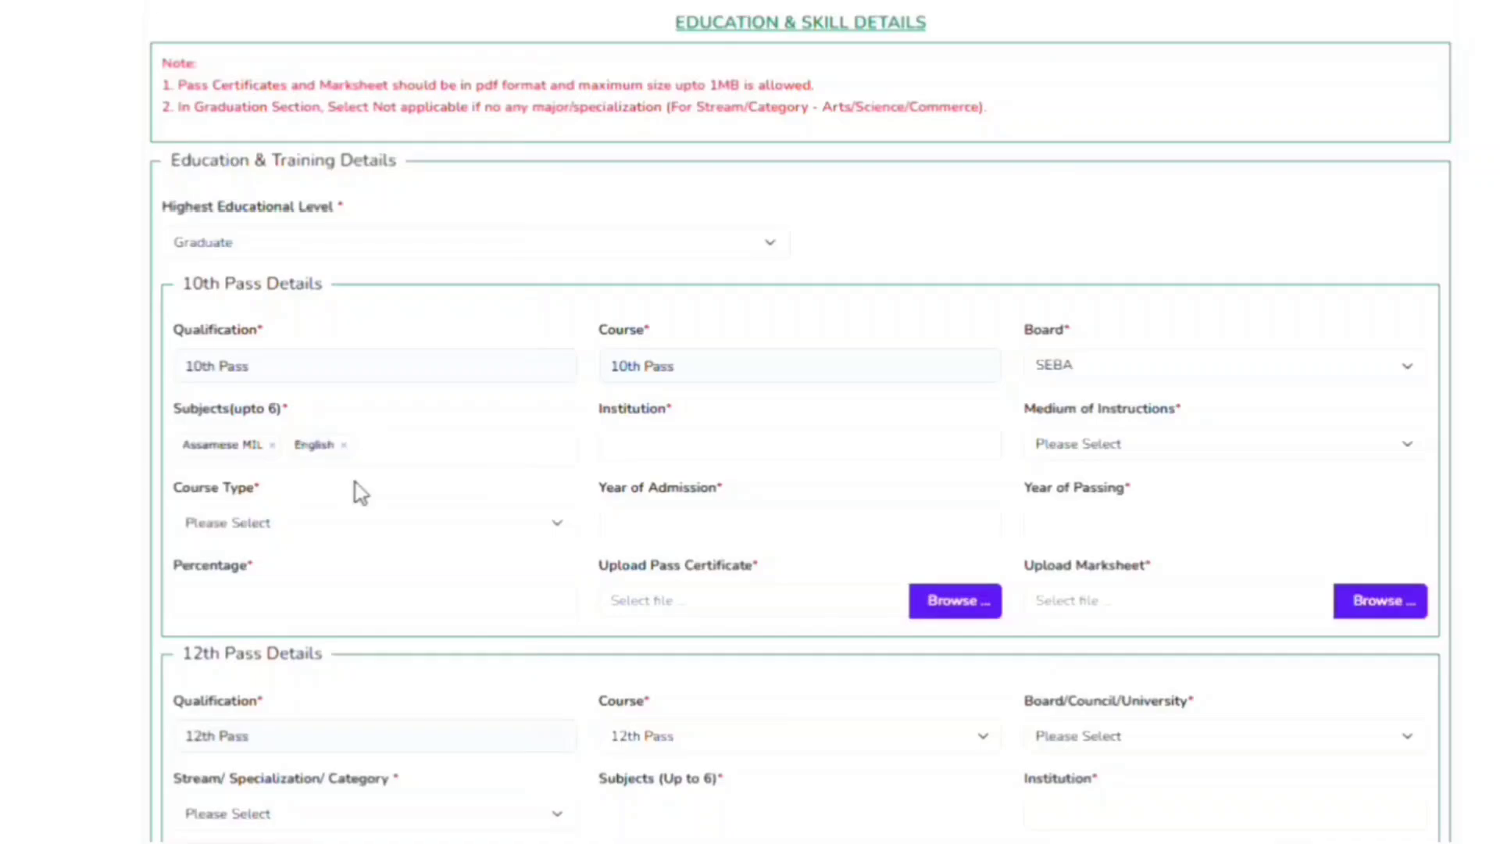
type("gene")
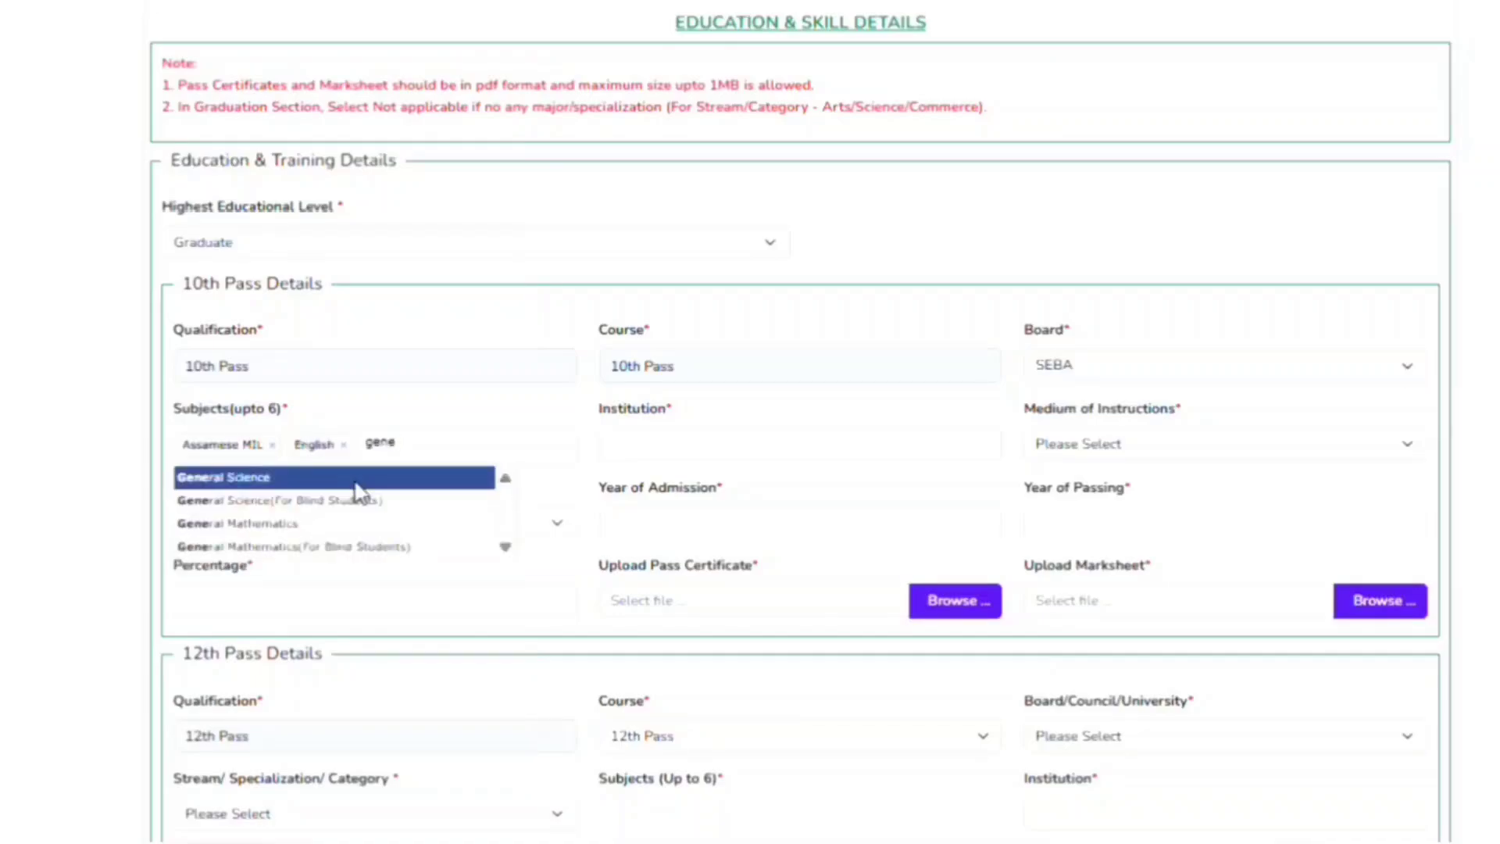
left_click(339, 524)
Add General Science, Social Science and Arabic (E) as the remaining 10th subjects.
type("gene")
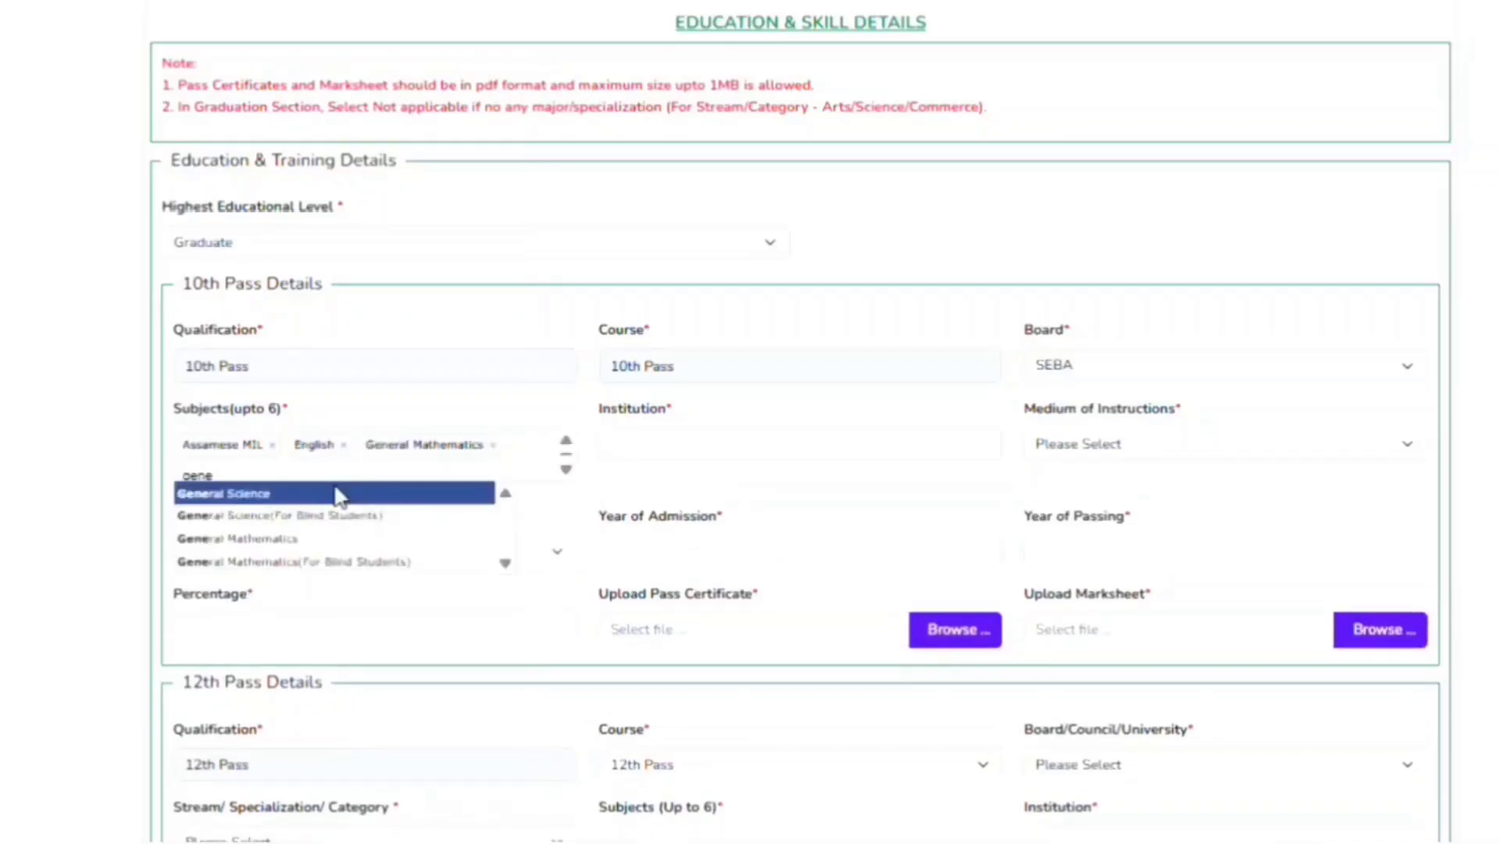
left_click(295, 499)
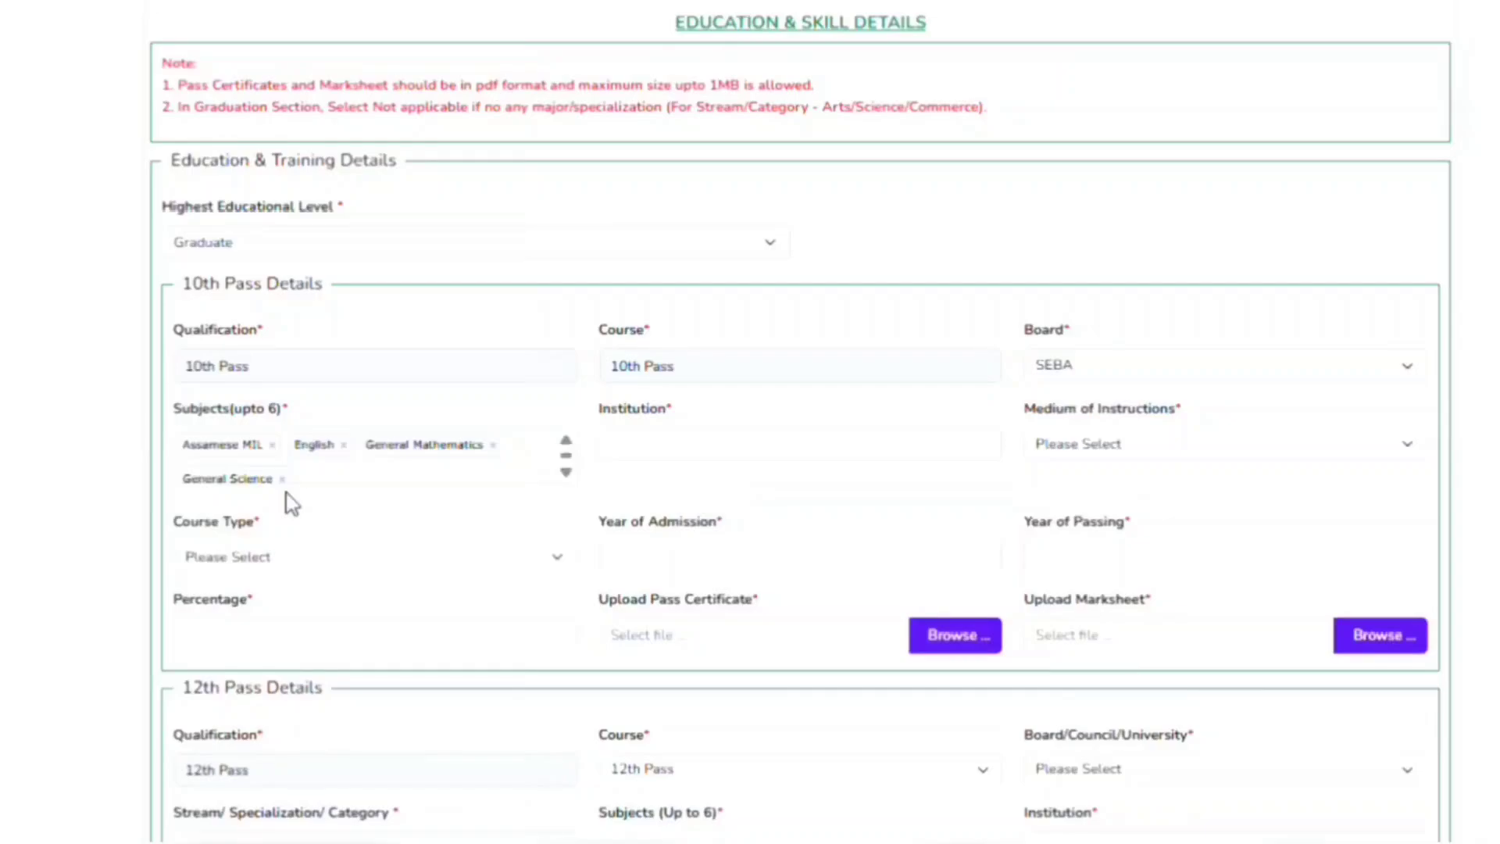
type("social")
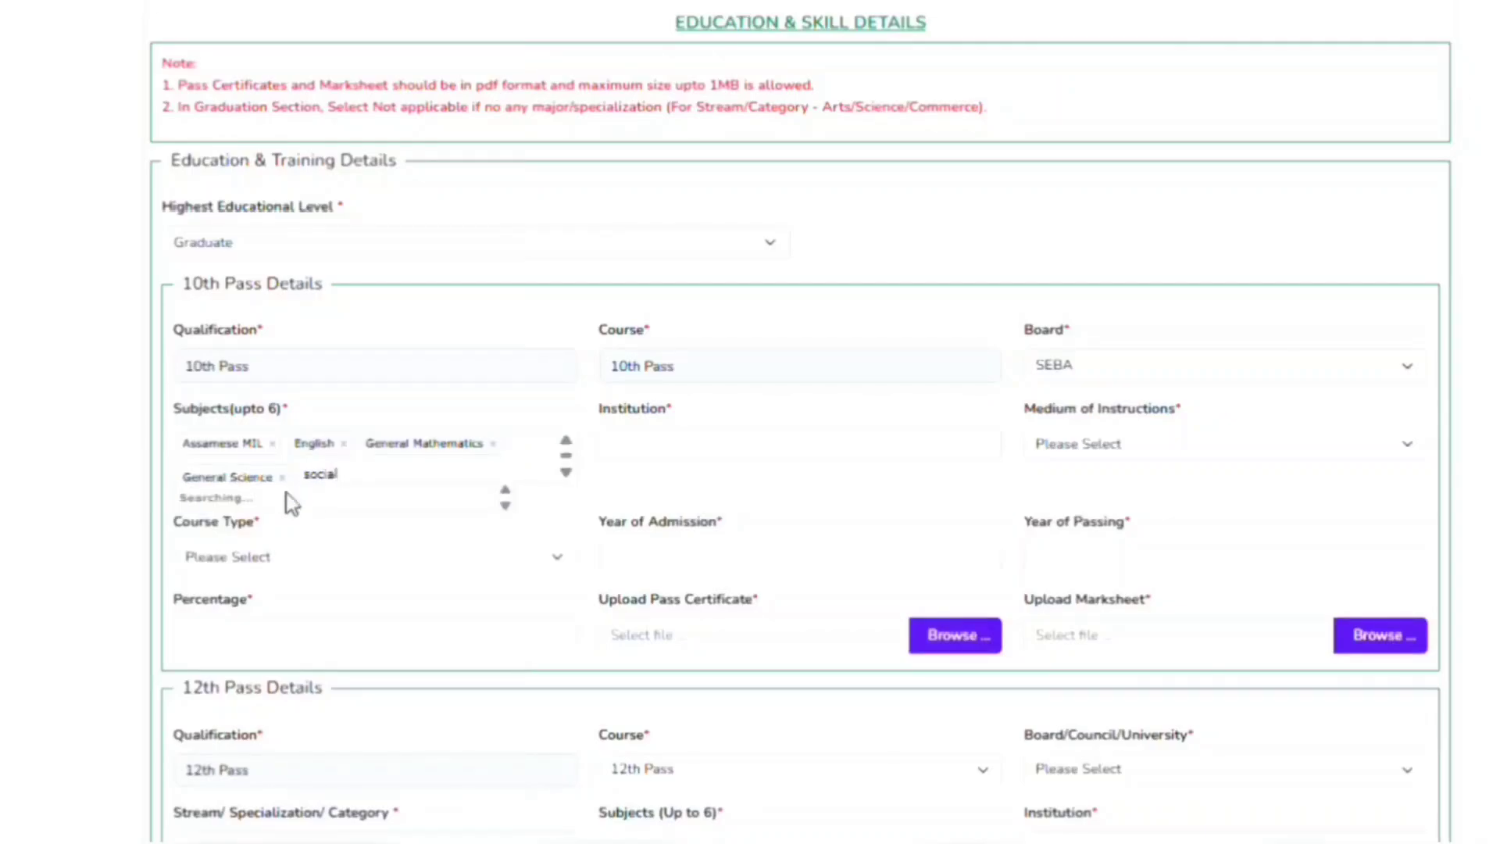
left_click(291, 504)
double_click(286, 493)
left_click(444, 482)
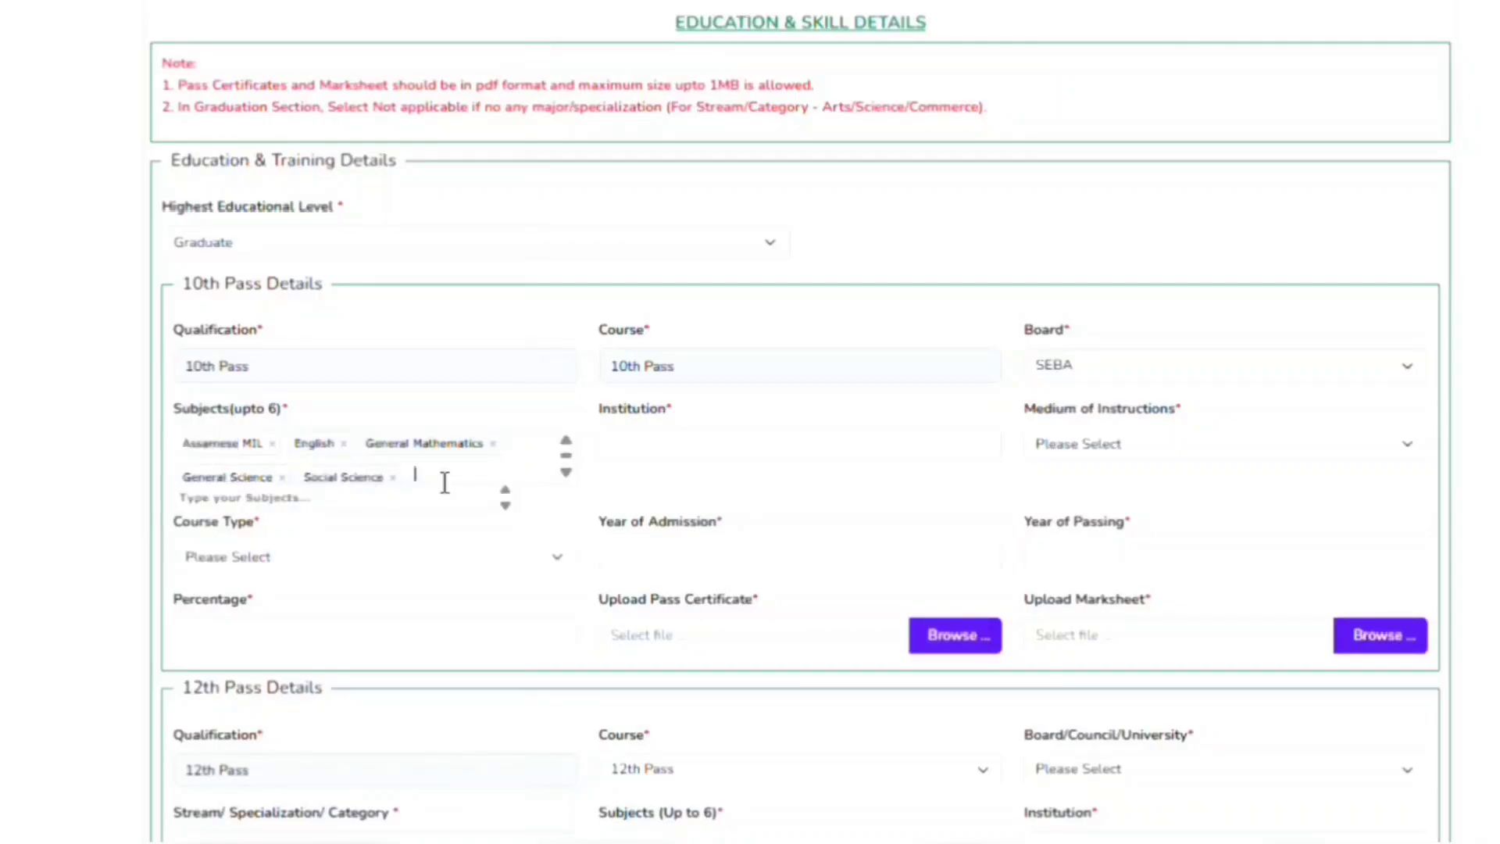
type("arabic")
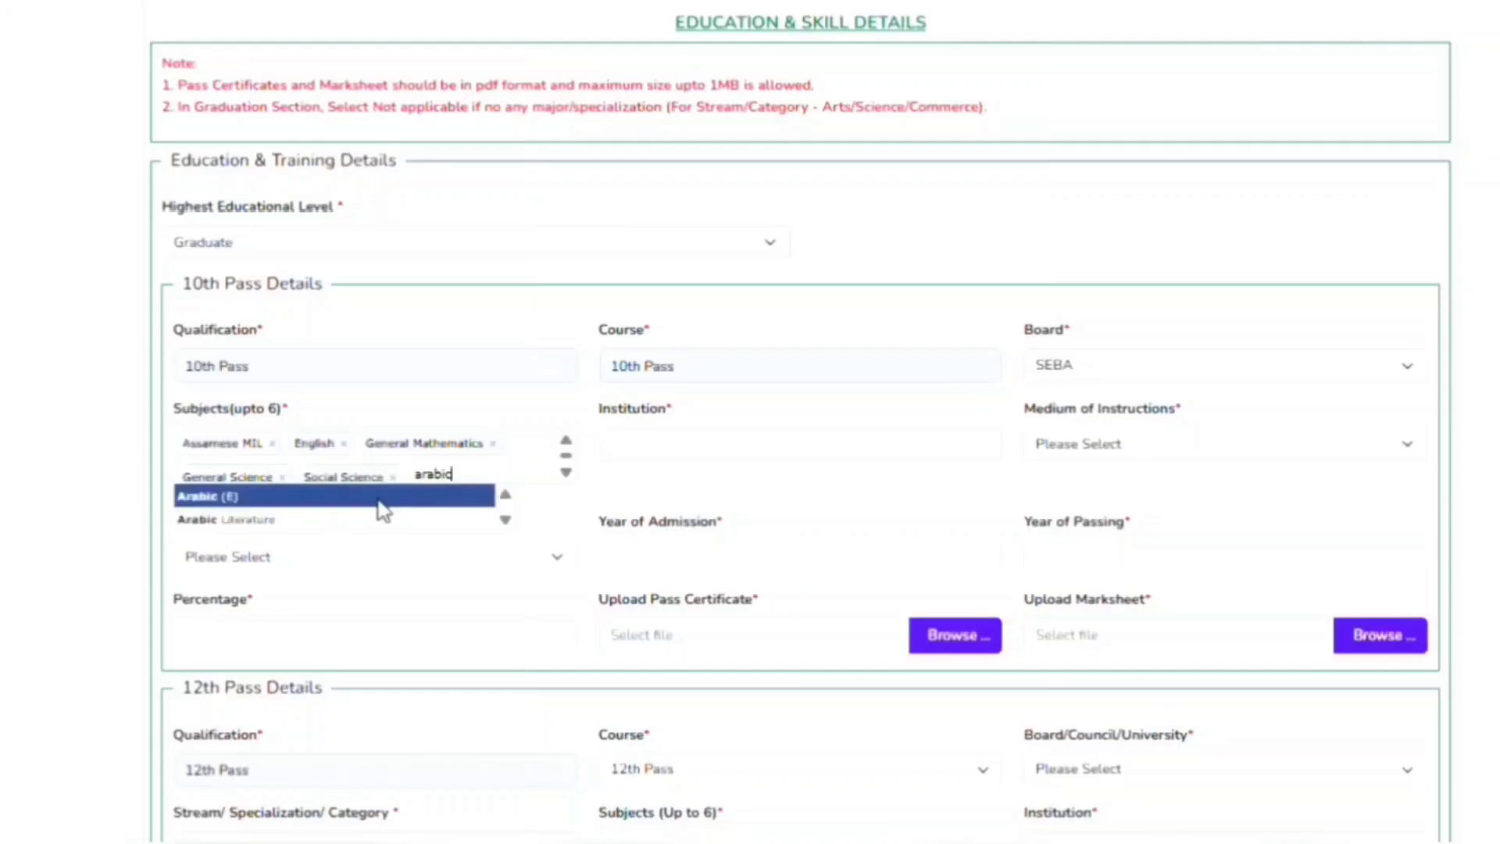
left_click(383, 501)
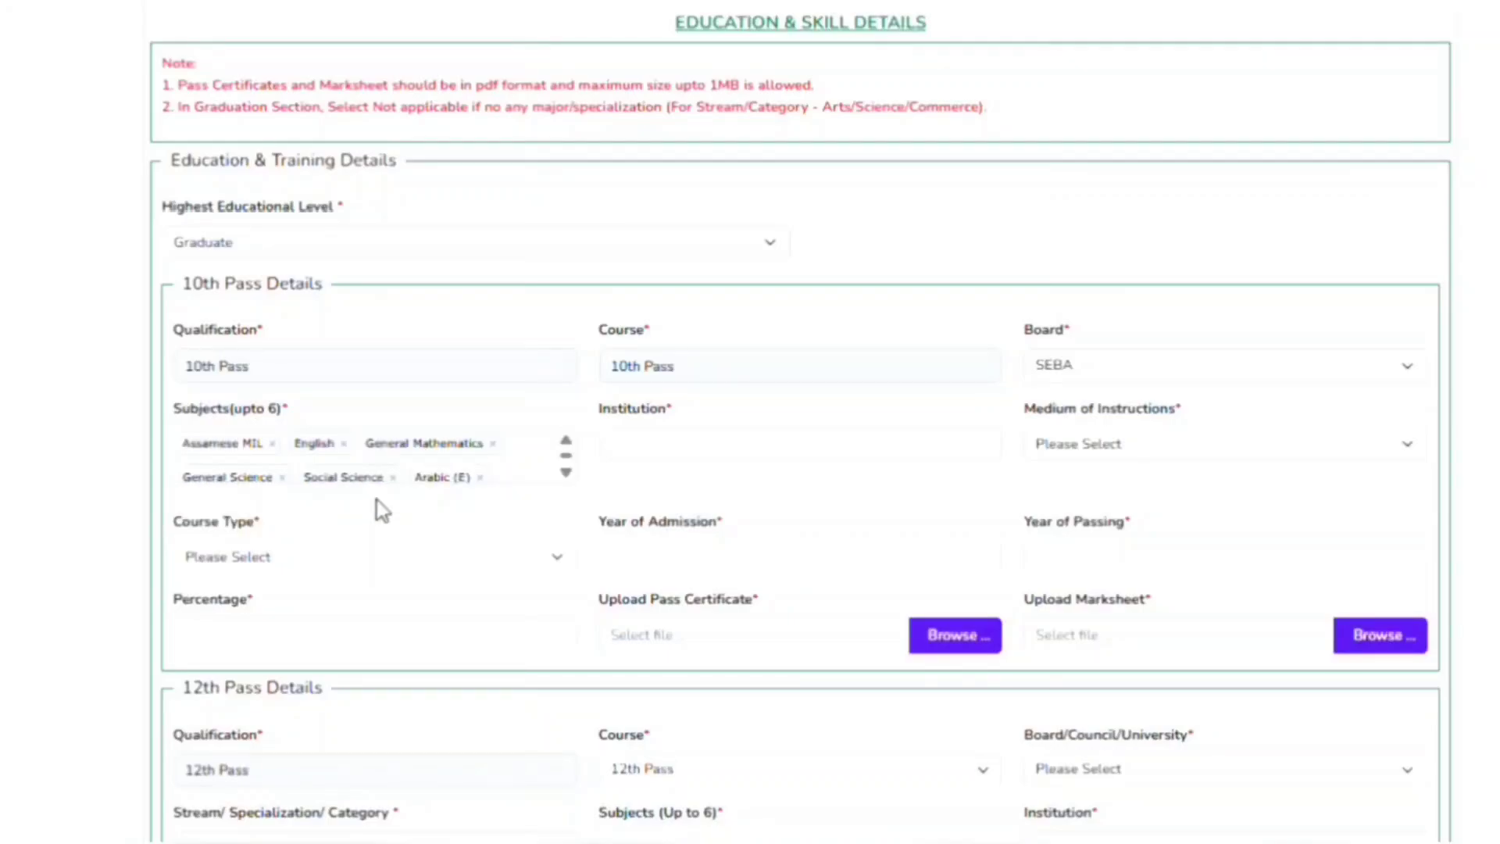
Set the 10th medium of instruction to Assamese and course type to Regular.
left_click(706, 453)
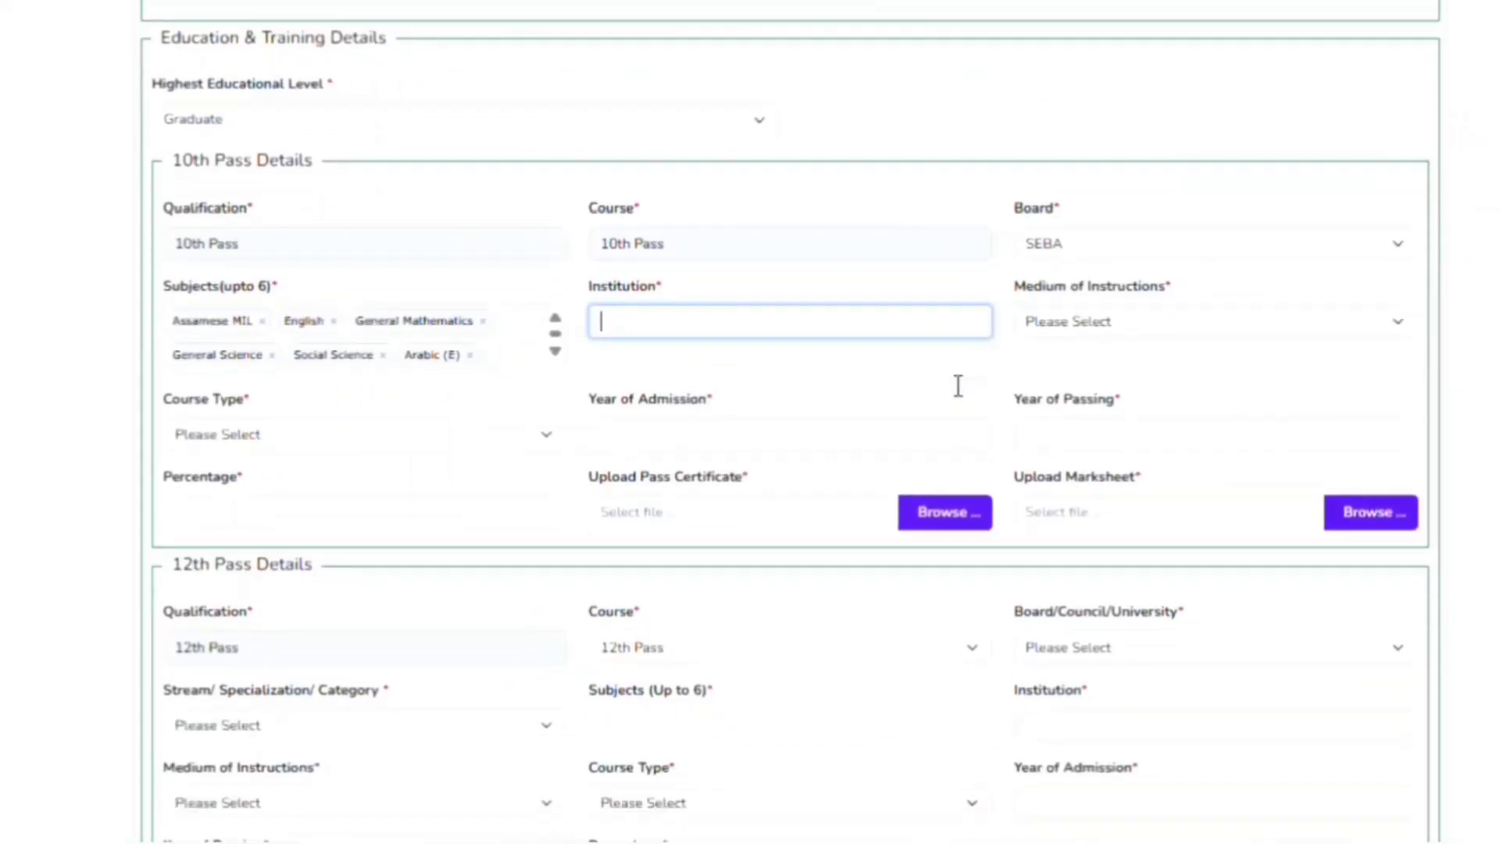
left_click(1139, 320)
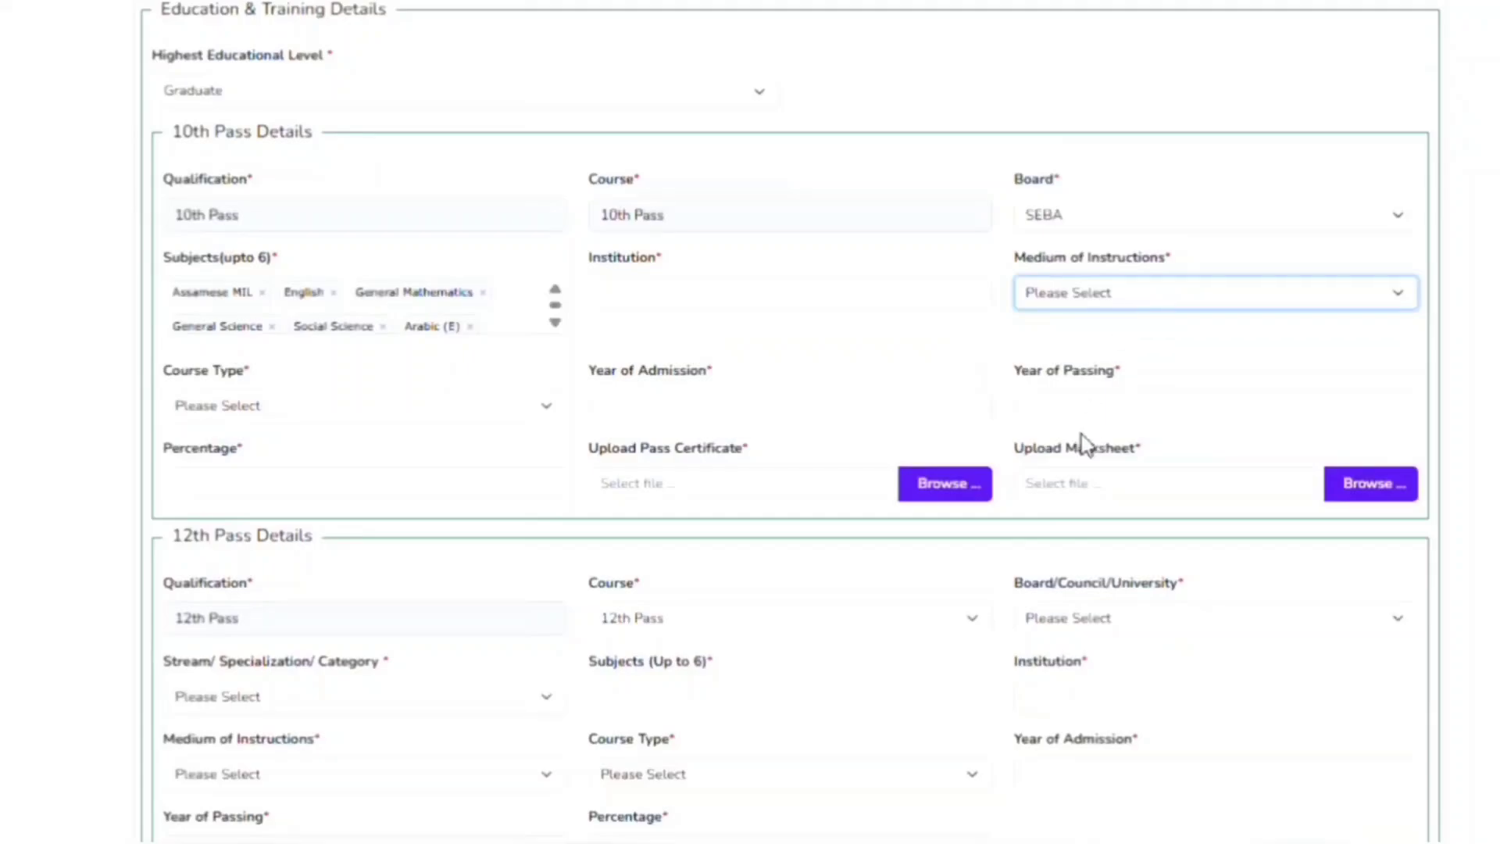
left_click(1076, 503)
left_click(408, 415)
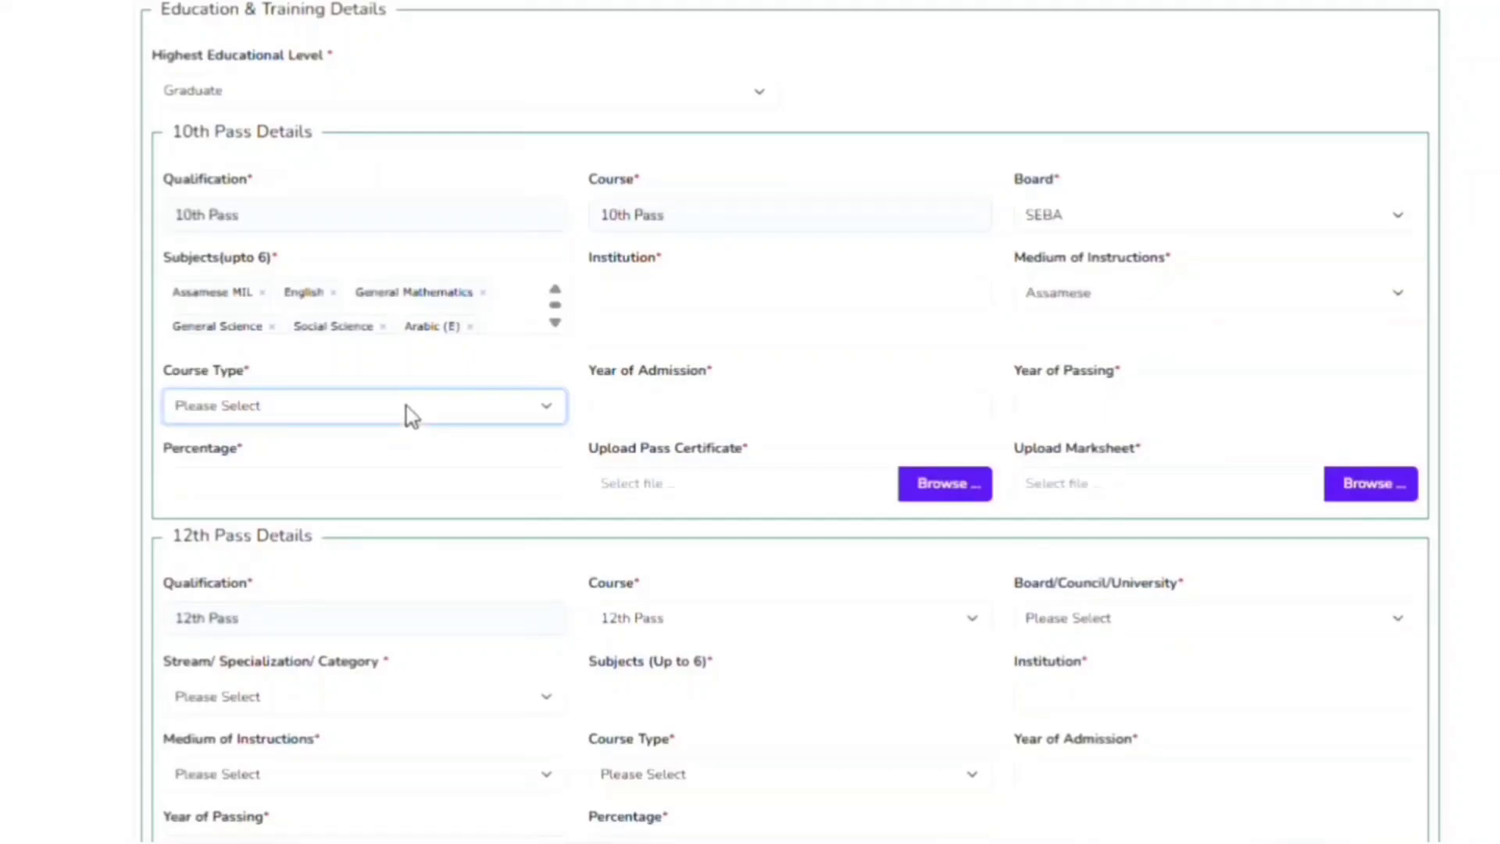
left_click(256, 490)
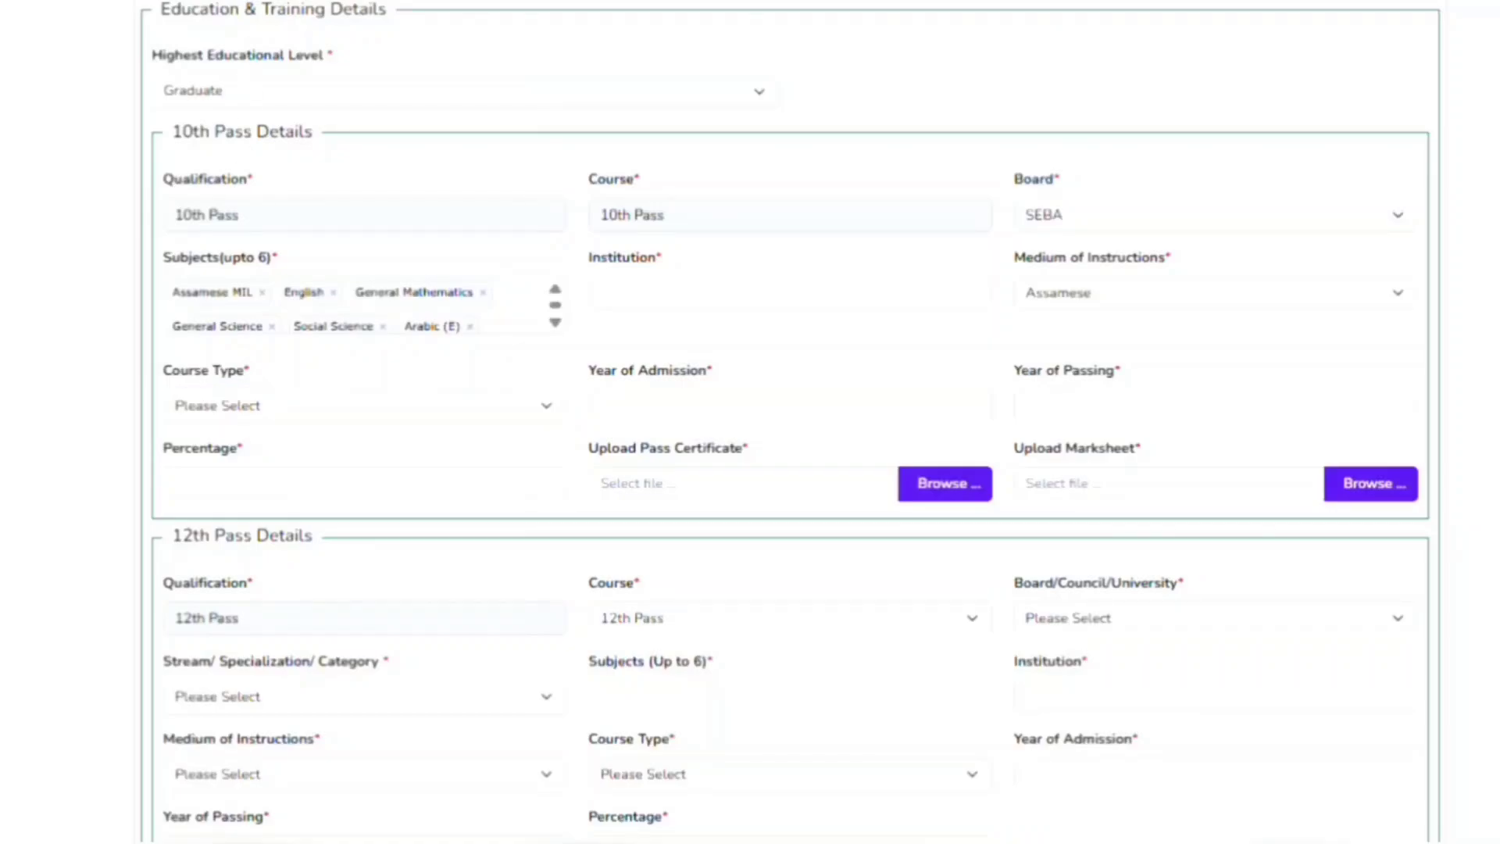
left_click(364, 406)
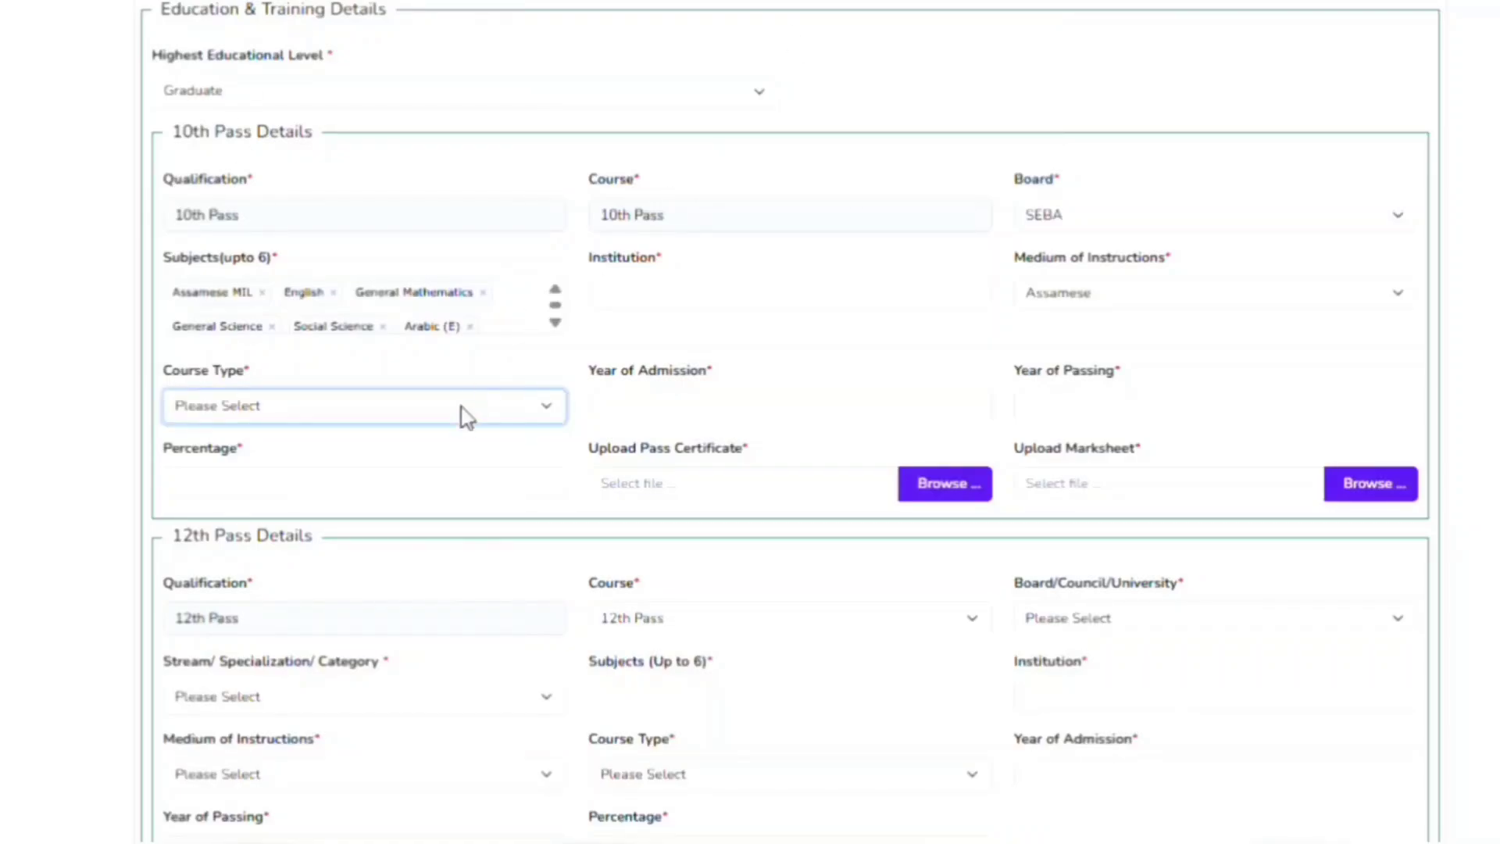
key("Down")
Set the 10th admission to June 2019 and passing to June 2020.
left_click(763, 406)
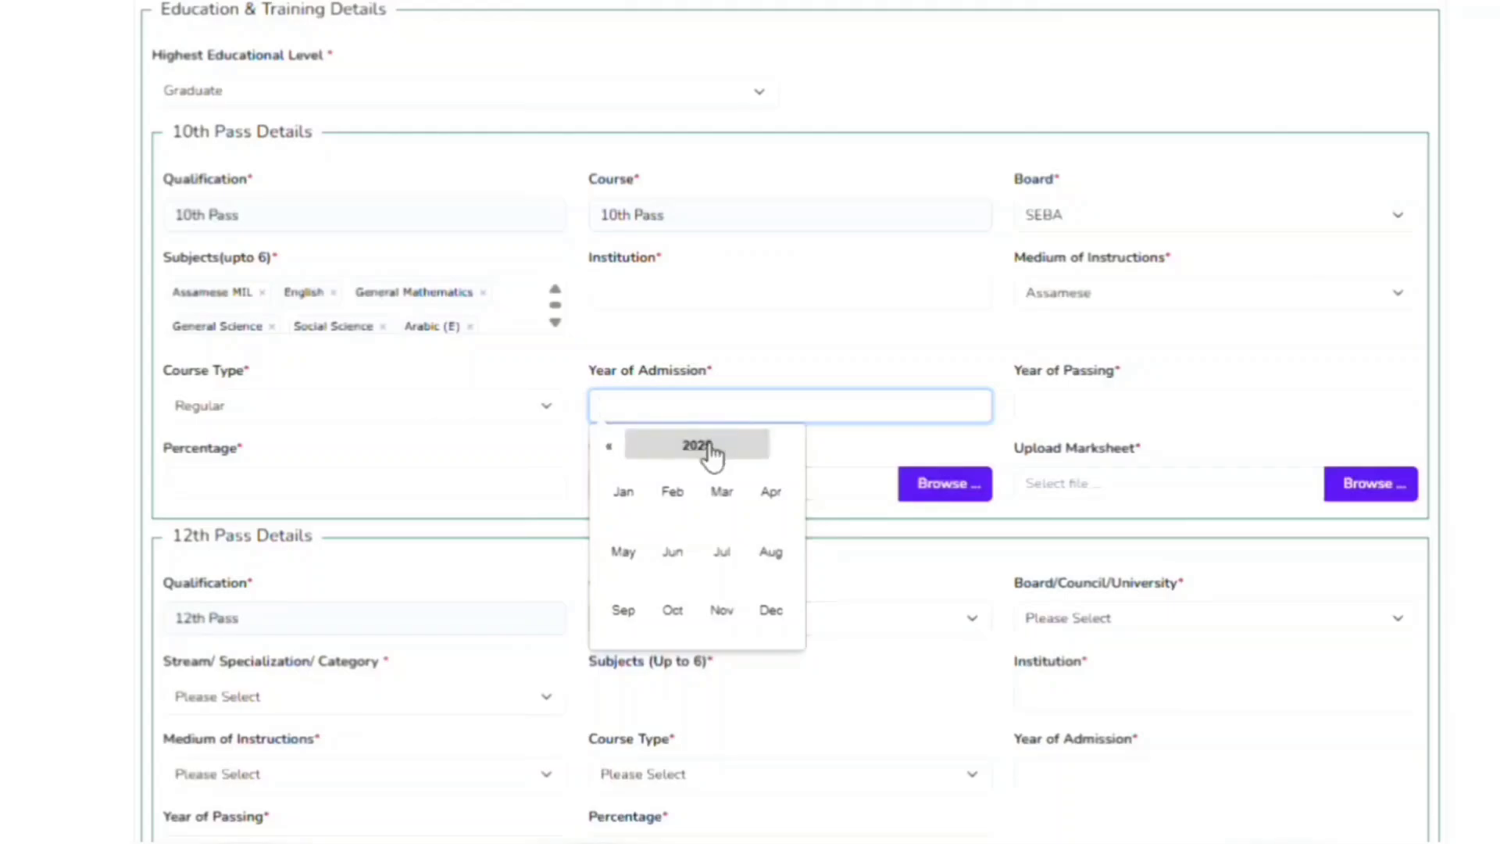
left_click(700, 445)
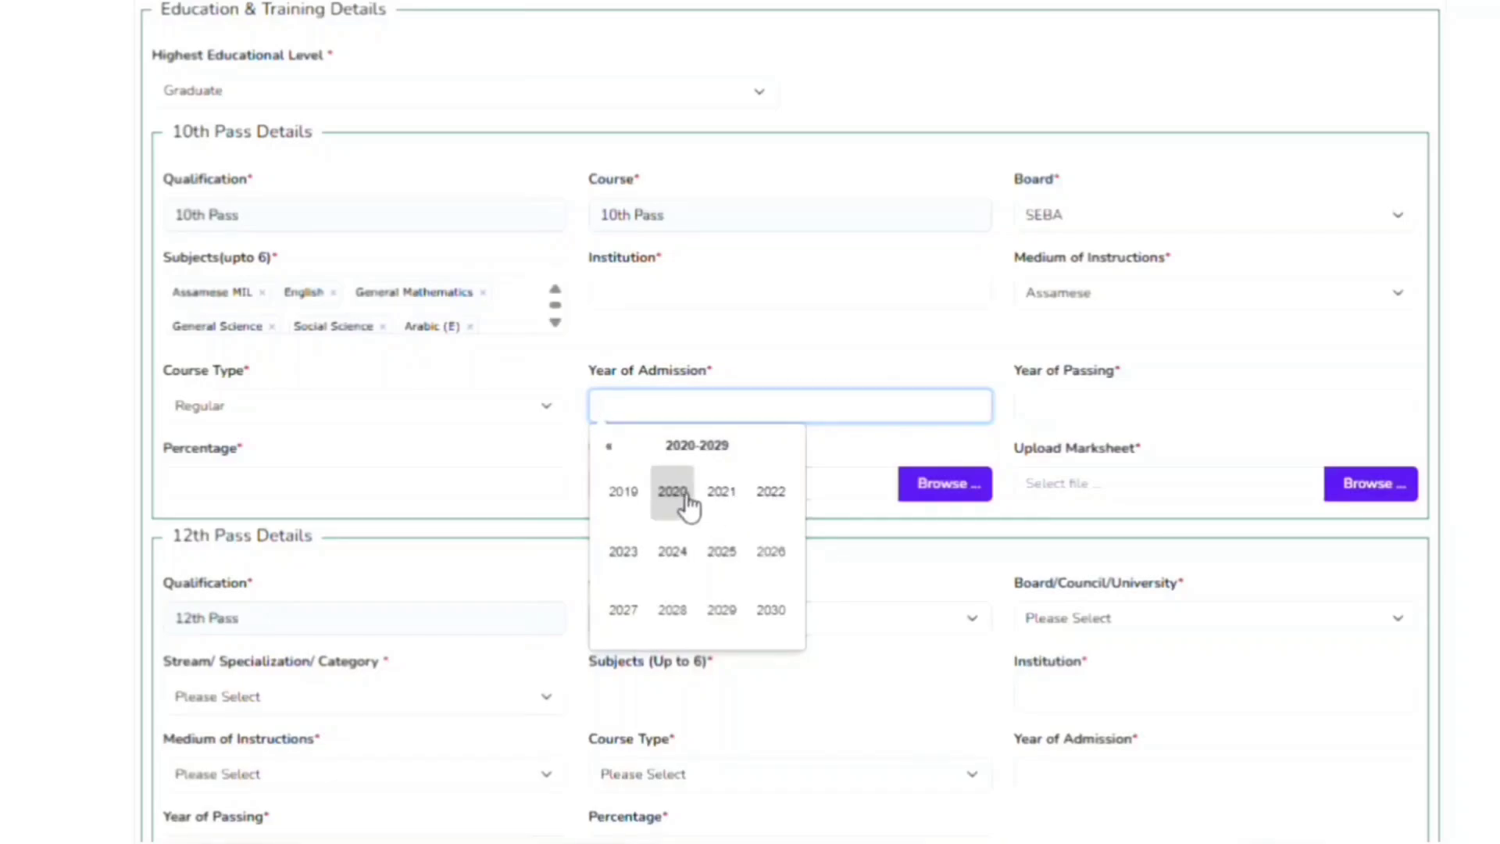
left_click(638, 500)
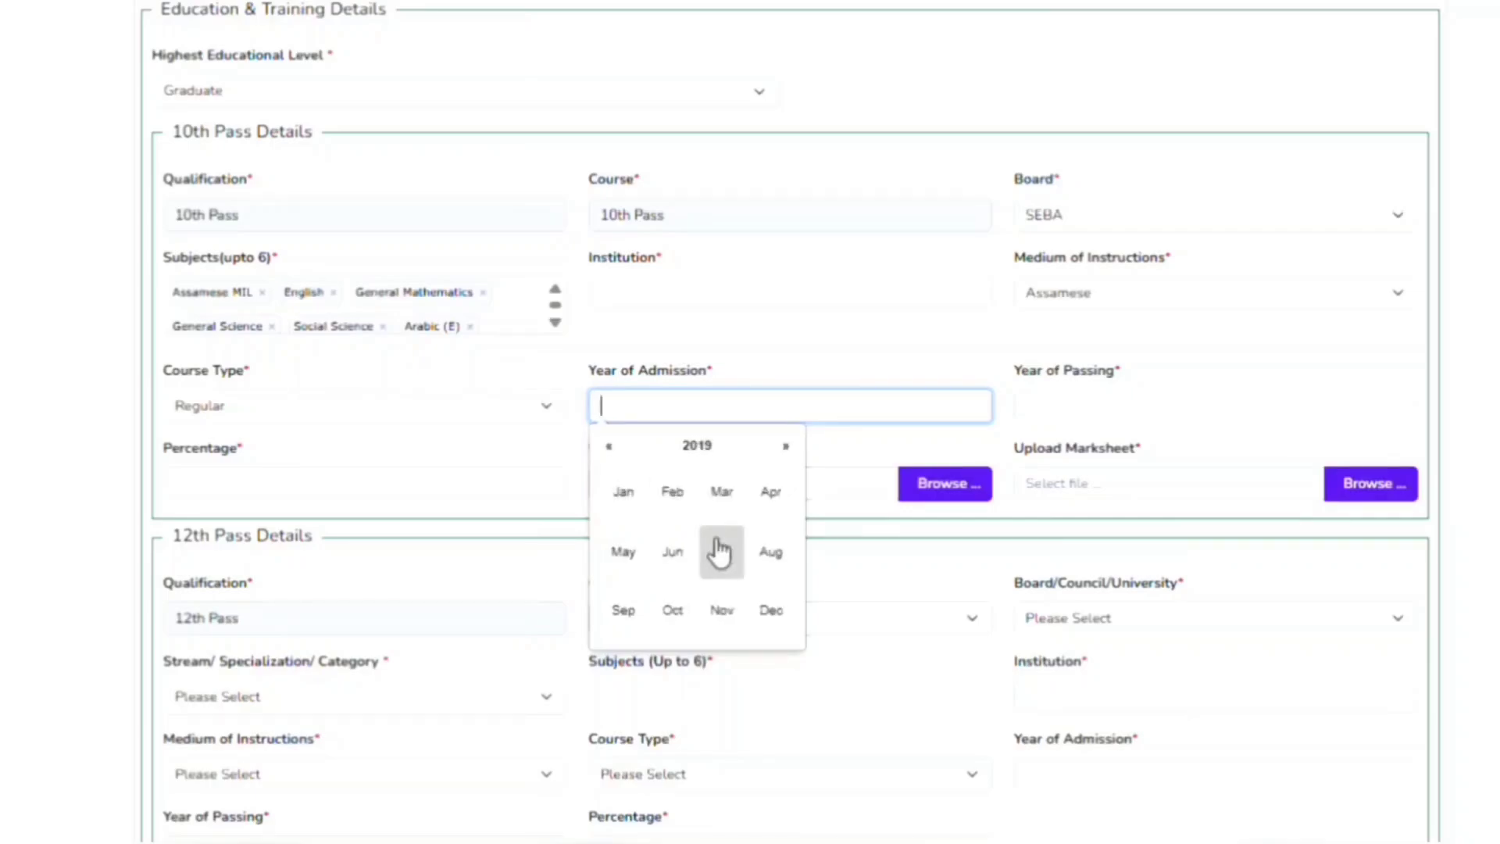
left_click(677, 556)
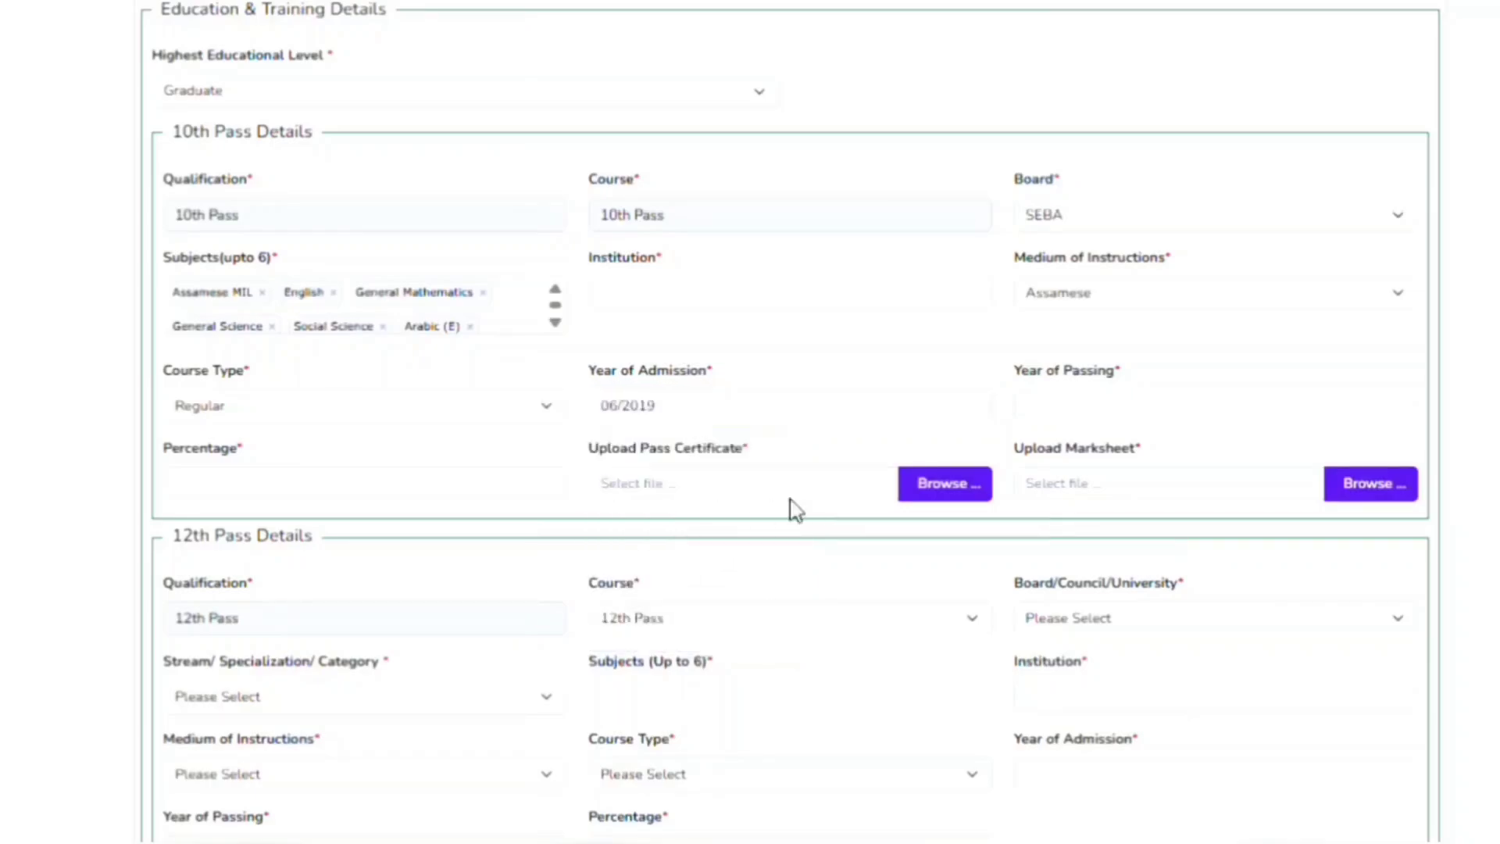
left_click(1121, 414)
left_click(1129, 447)
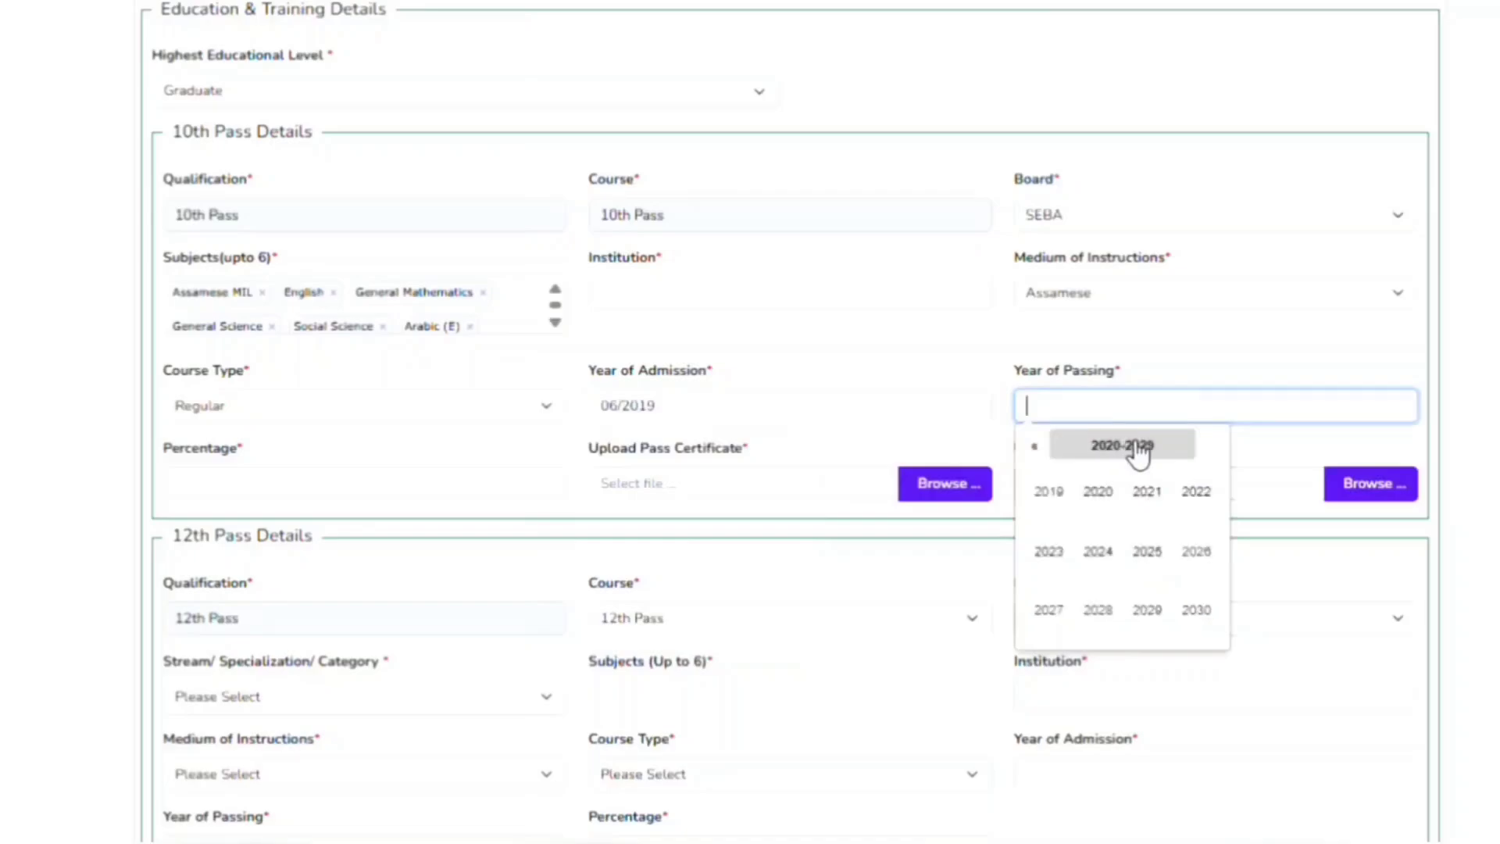
left_click(1110, 494)
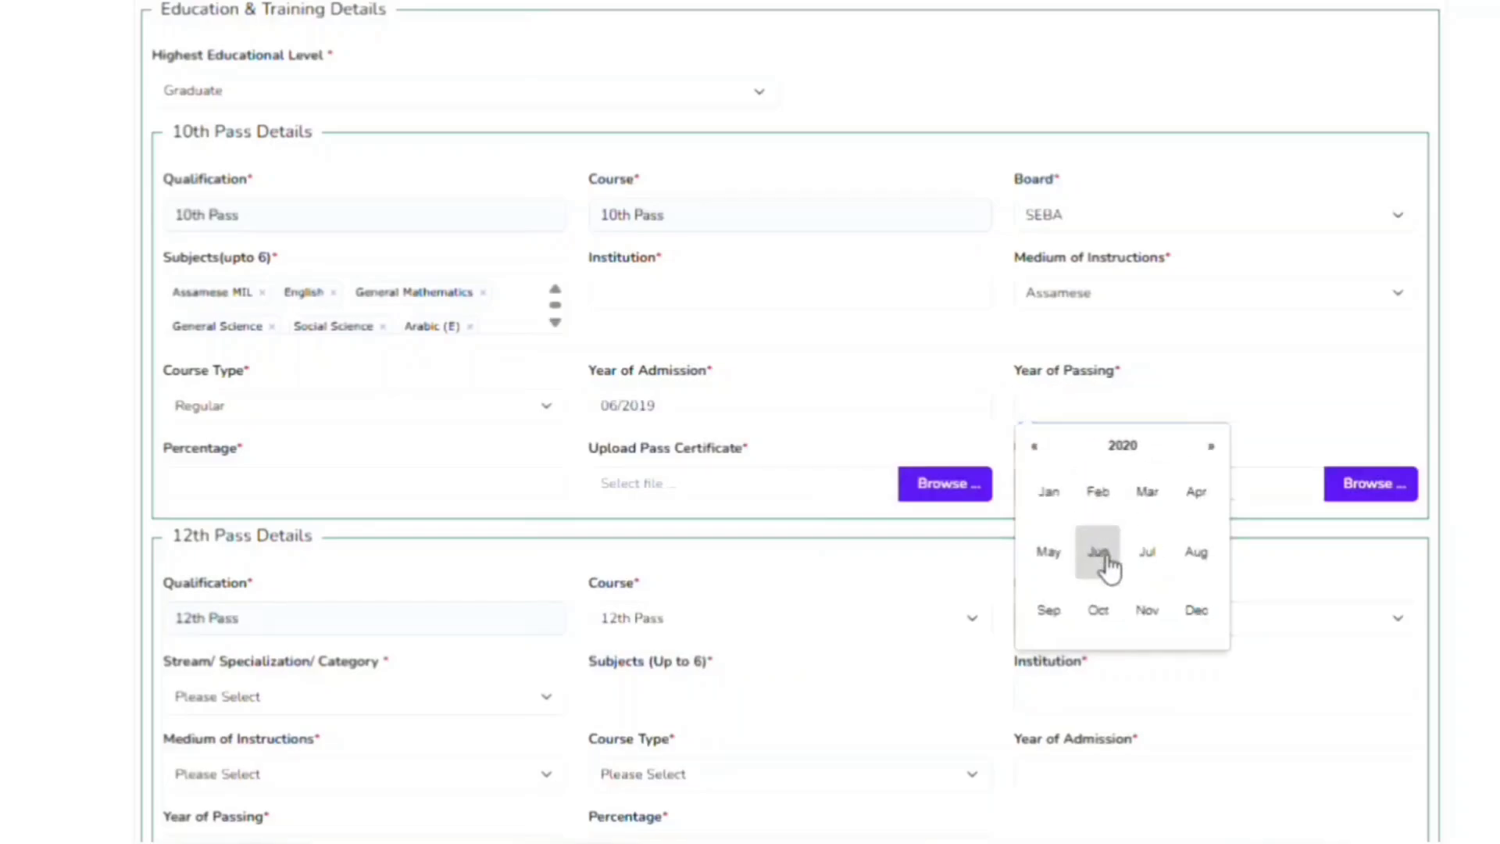
left_click(1102, 561)
left_click(335, 497)
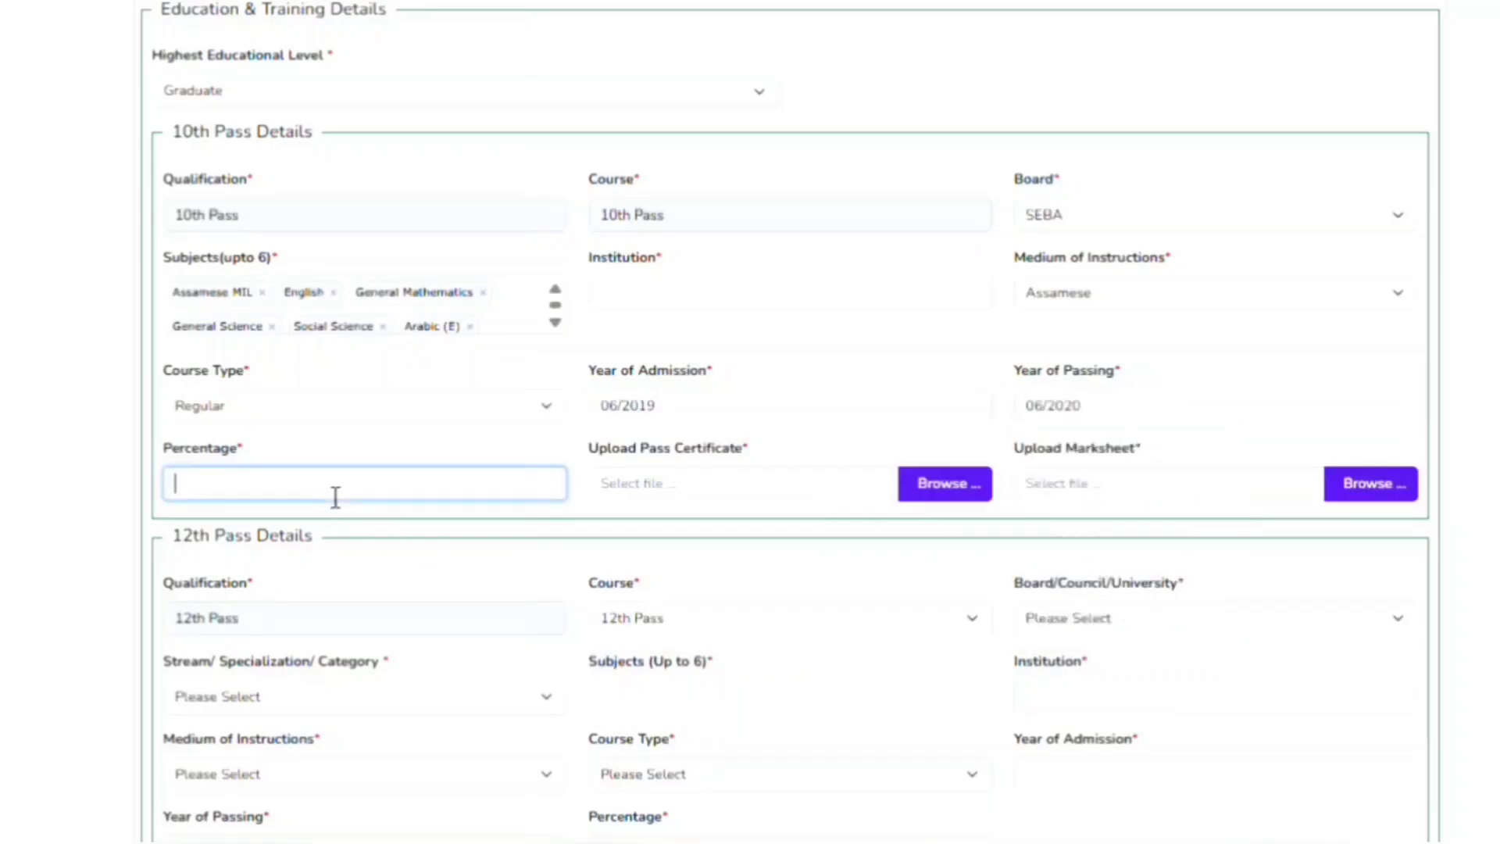
scroll(335, 497, "down", 2)
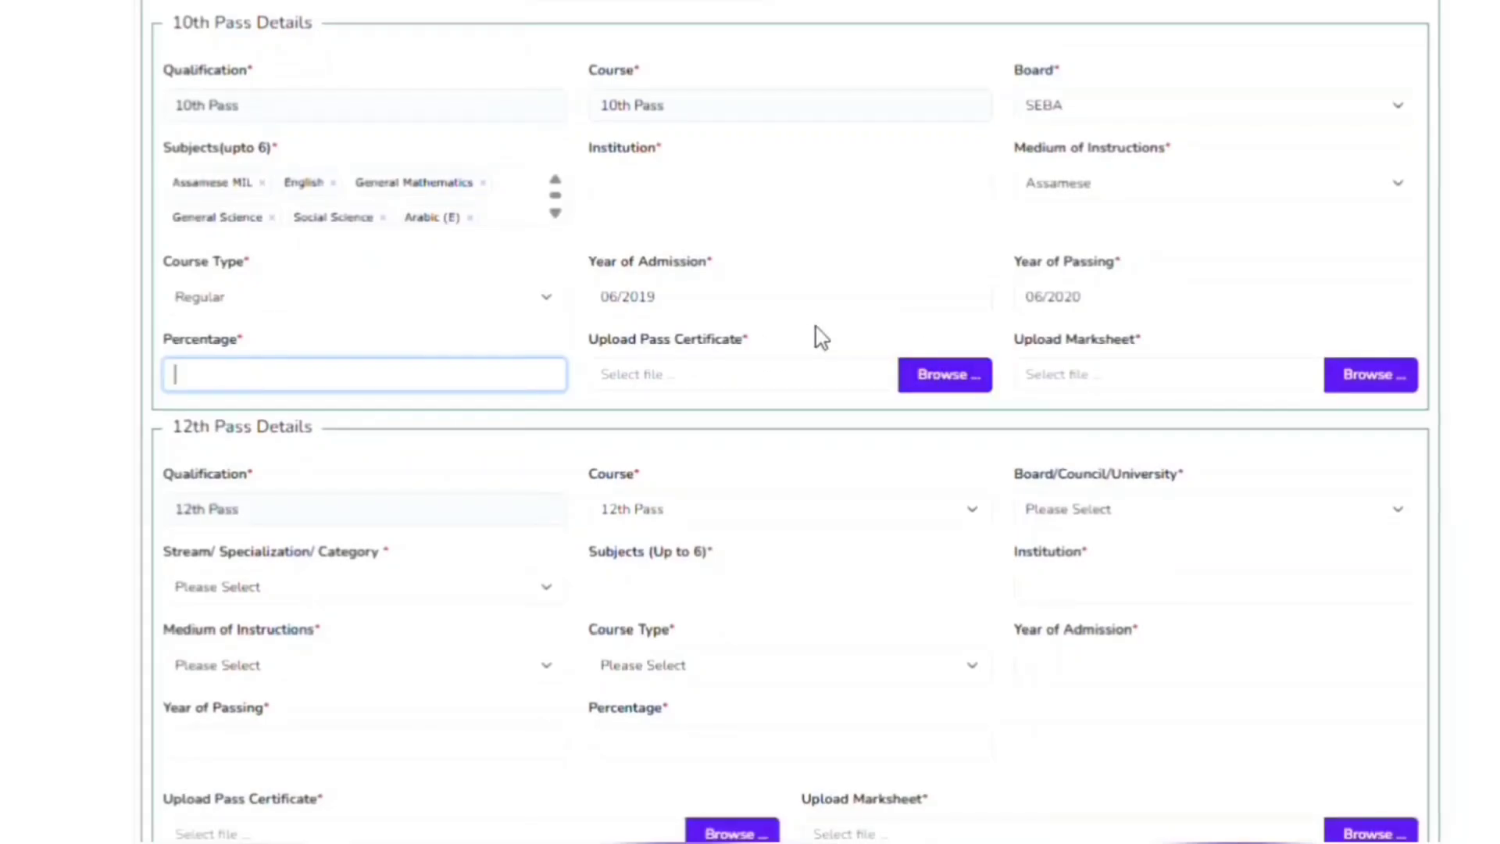
scroll(821, 338, "up", 5)
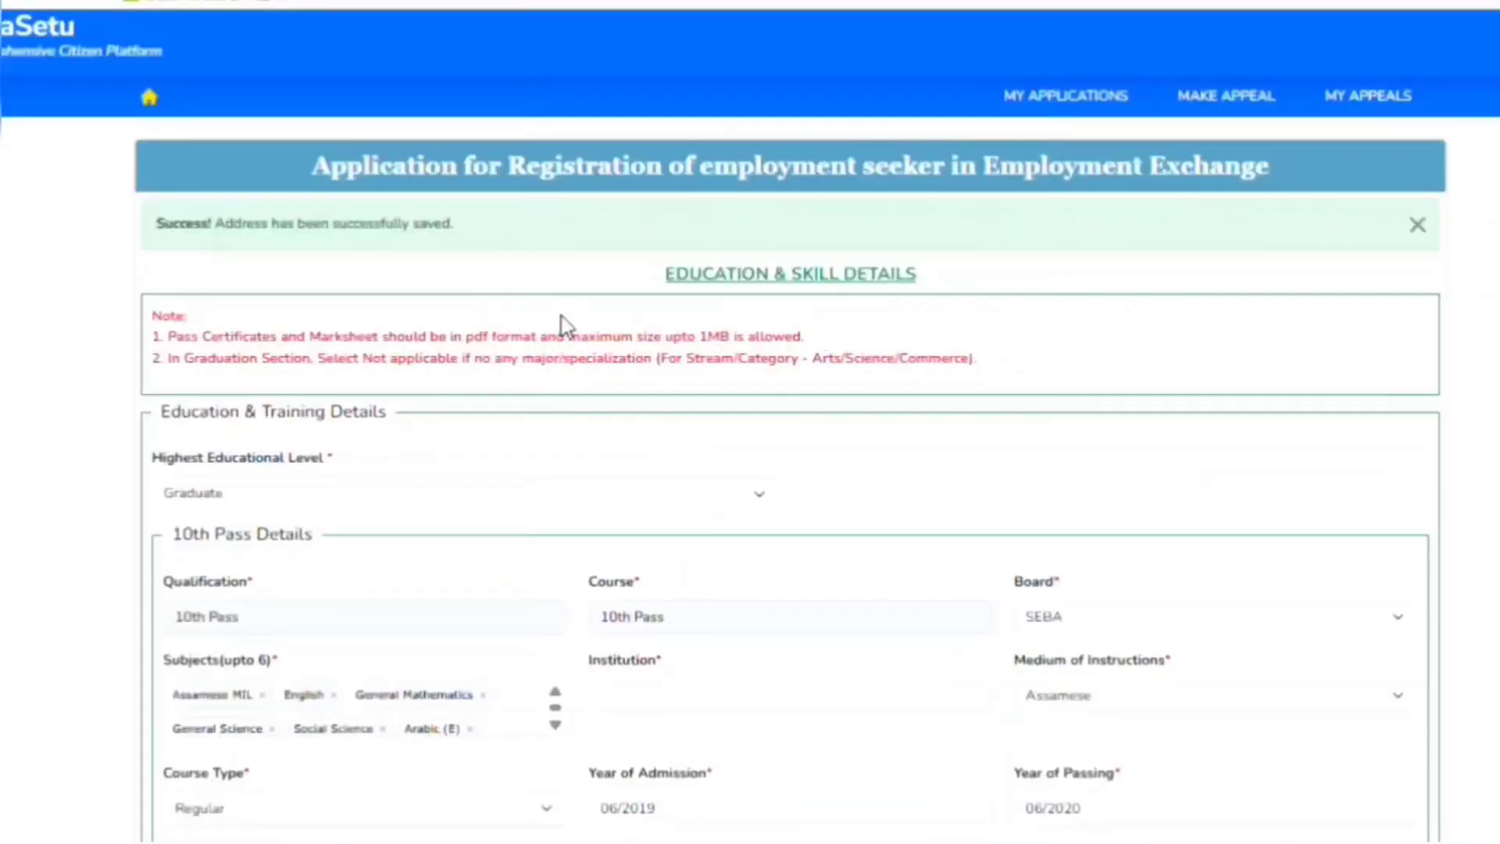
scroll(762, 342, "down", 5)
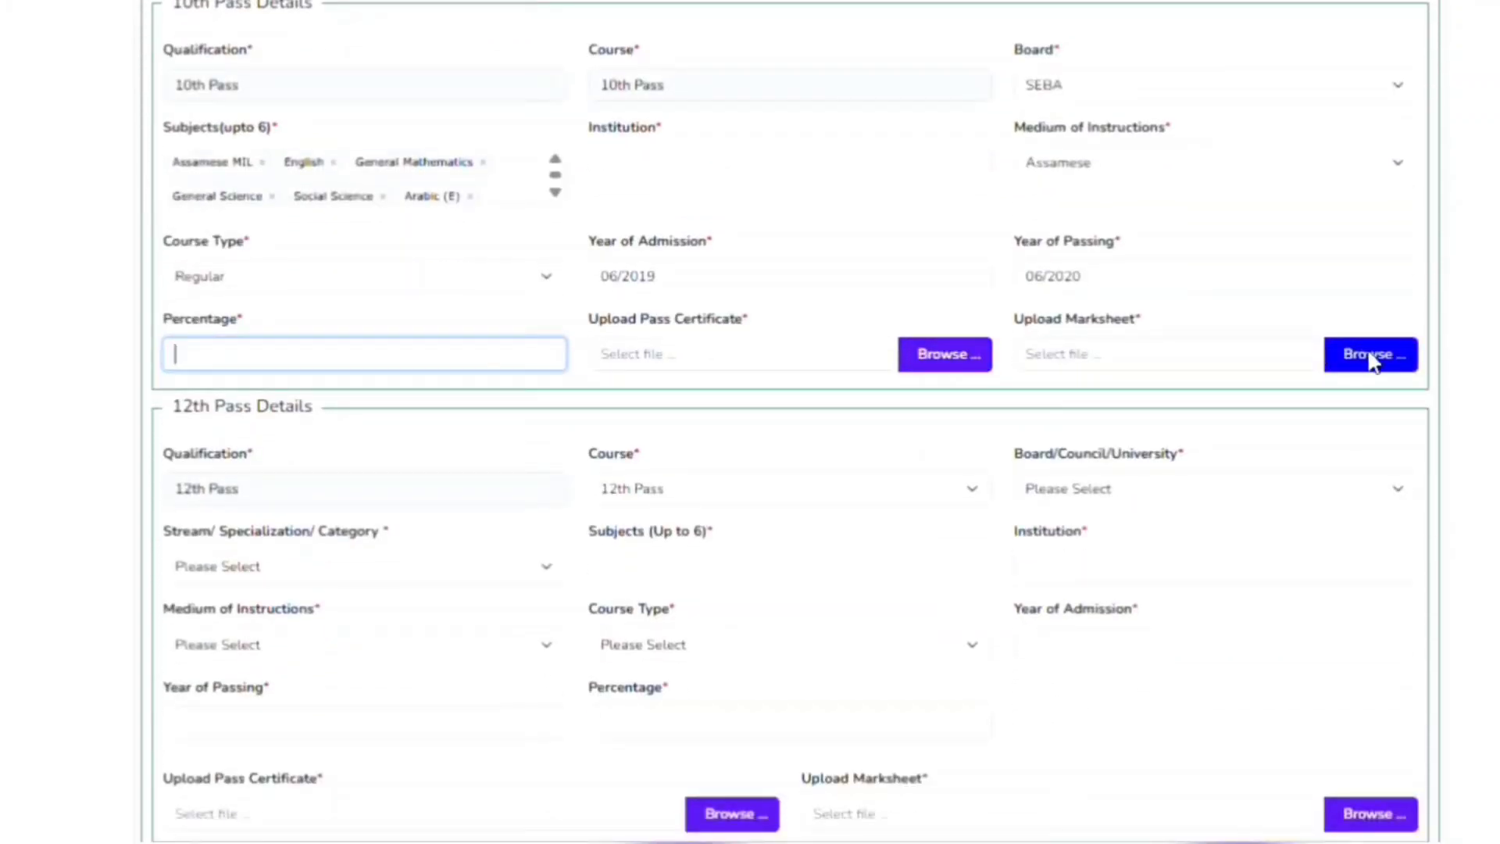
scroll(909, 383, "down", 1)
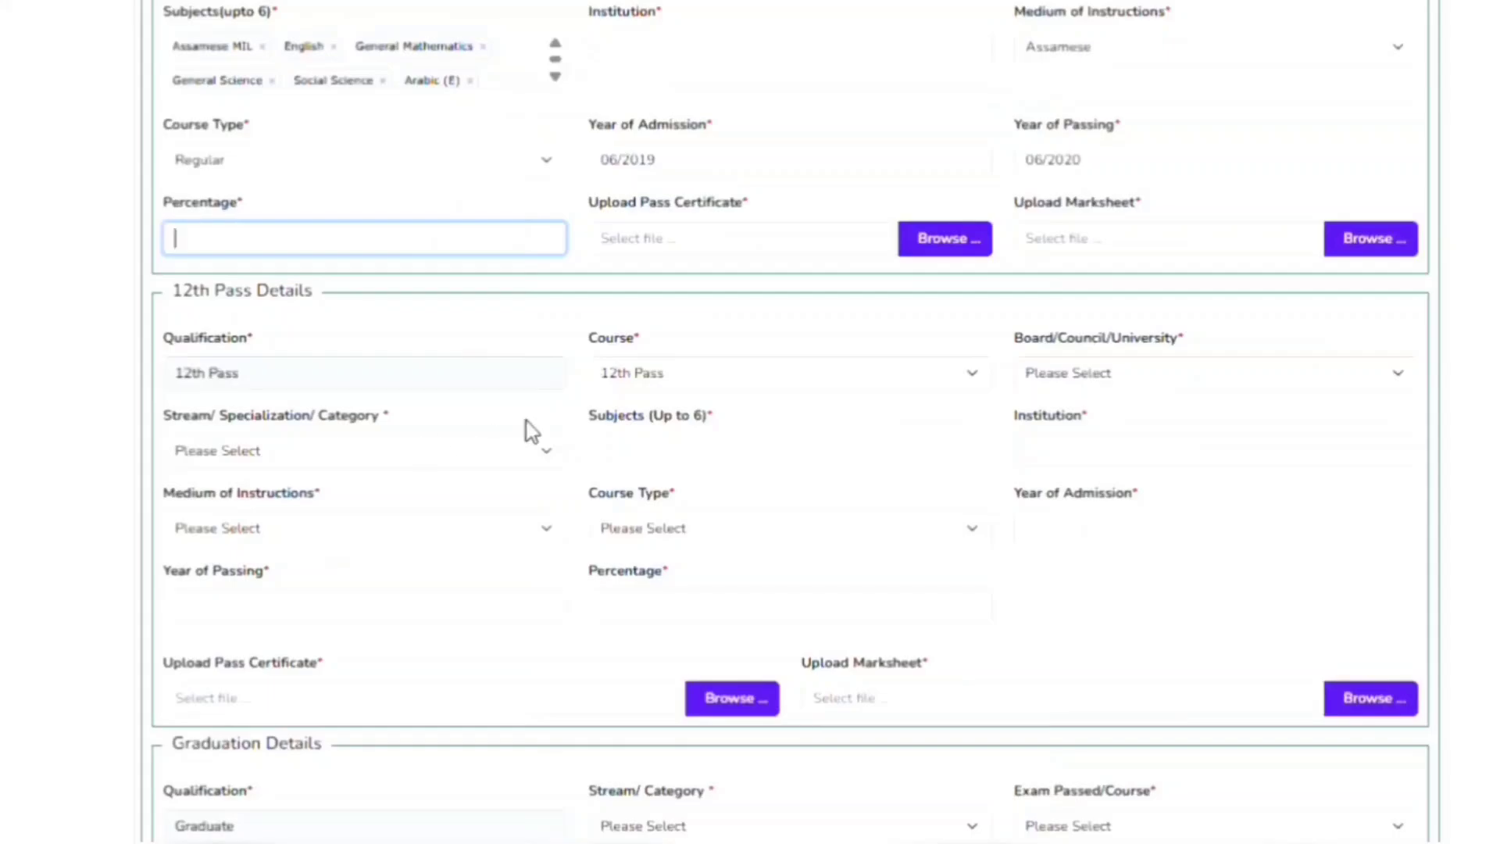
Set the 12th Pass board to AHSEC and stream to Arts.
left_click(1039, 376)
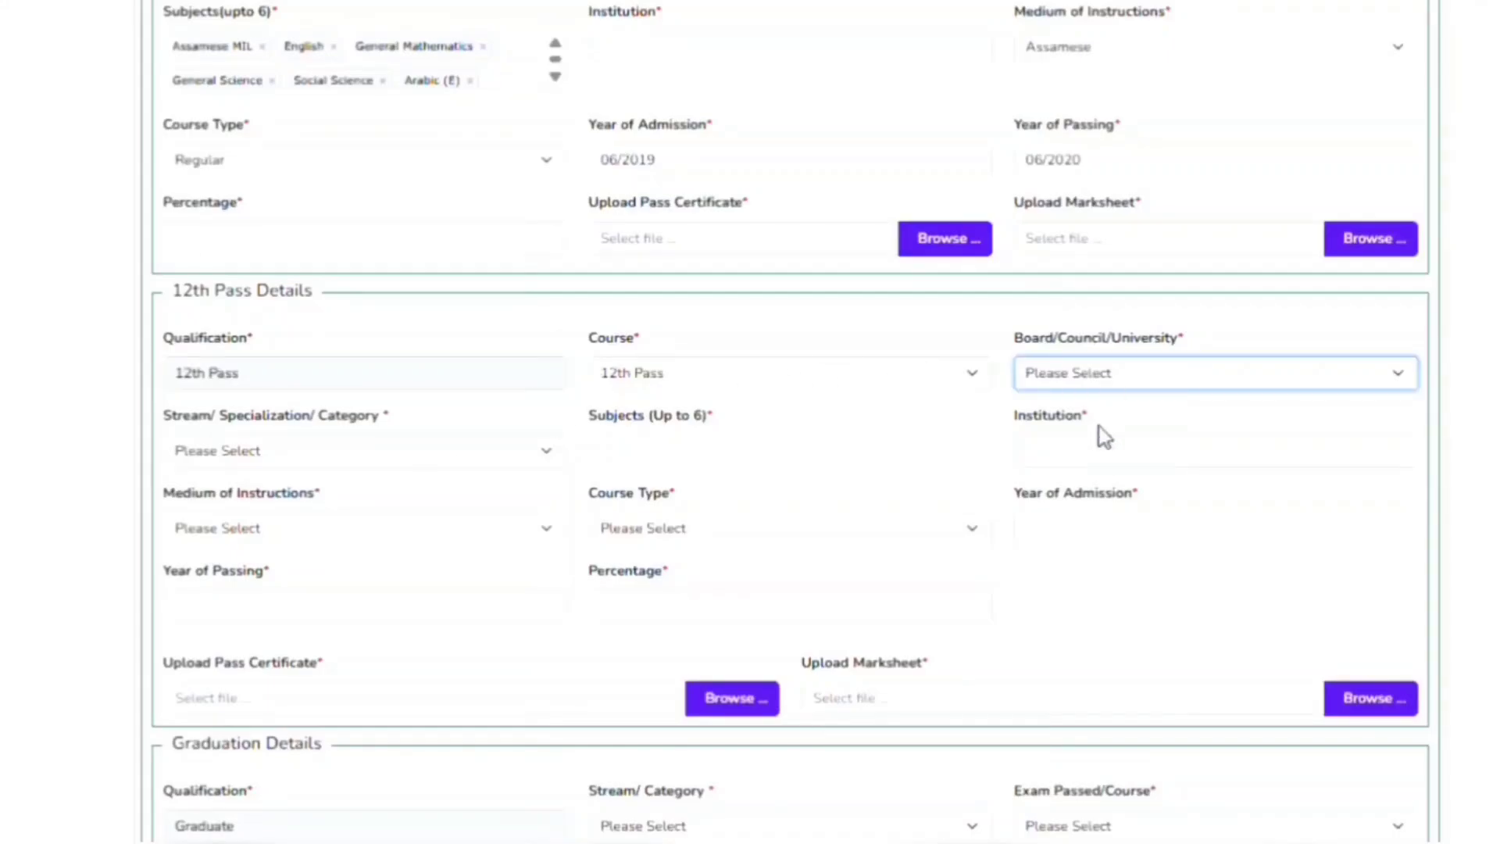
left_click(1068, 650)
left_click(383, 447)
left_click(287, 547)
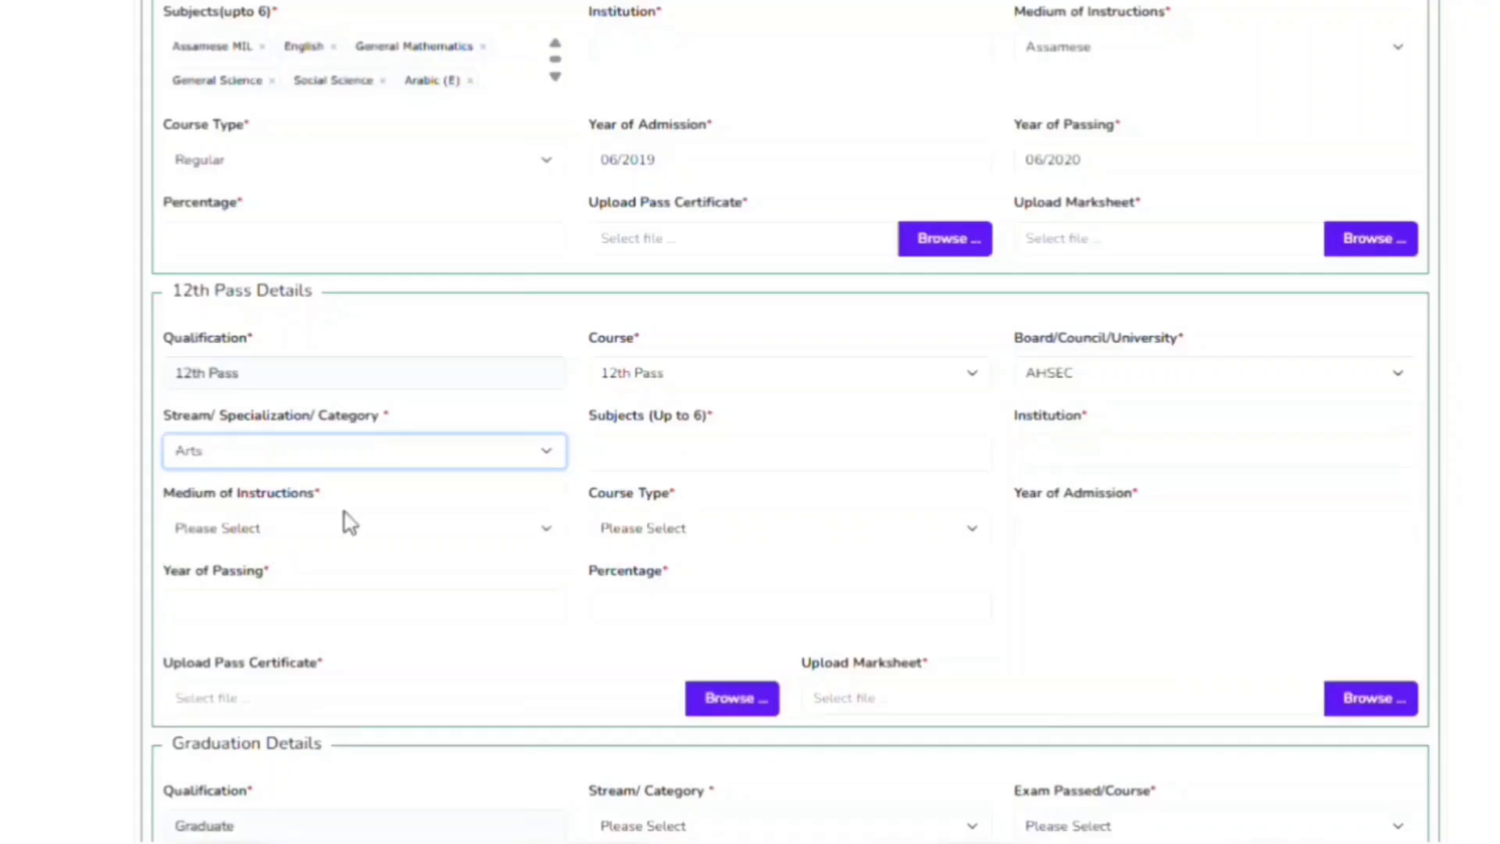
left_click(706, 462)
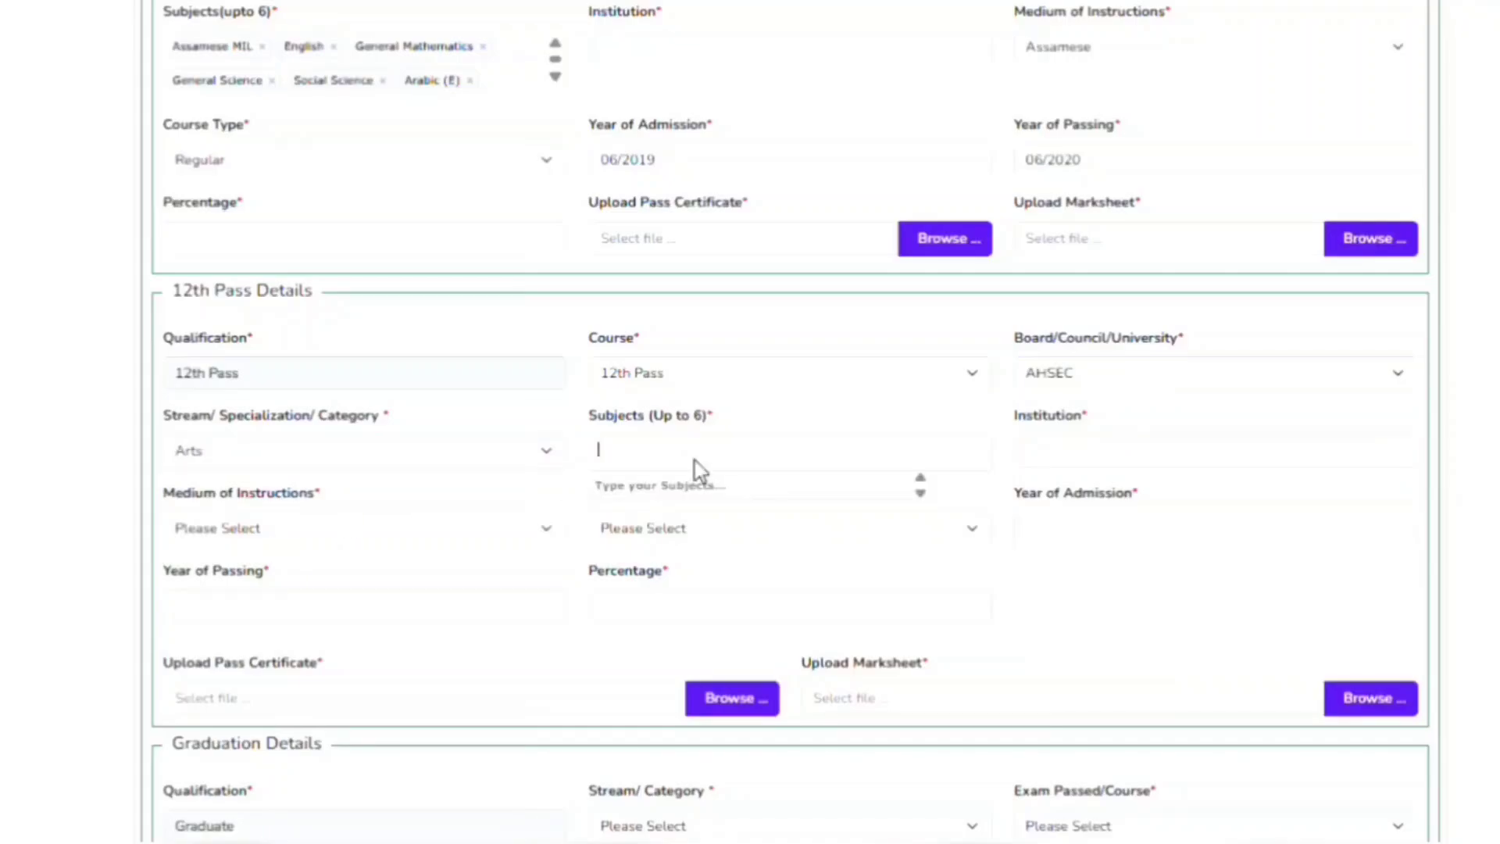
scroll(699, 470, "down", 1)
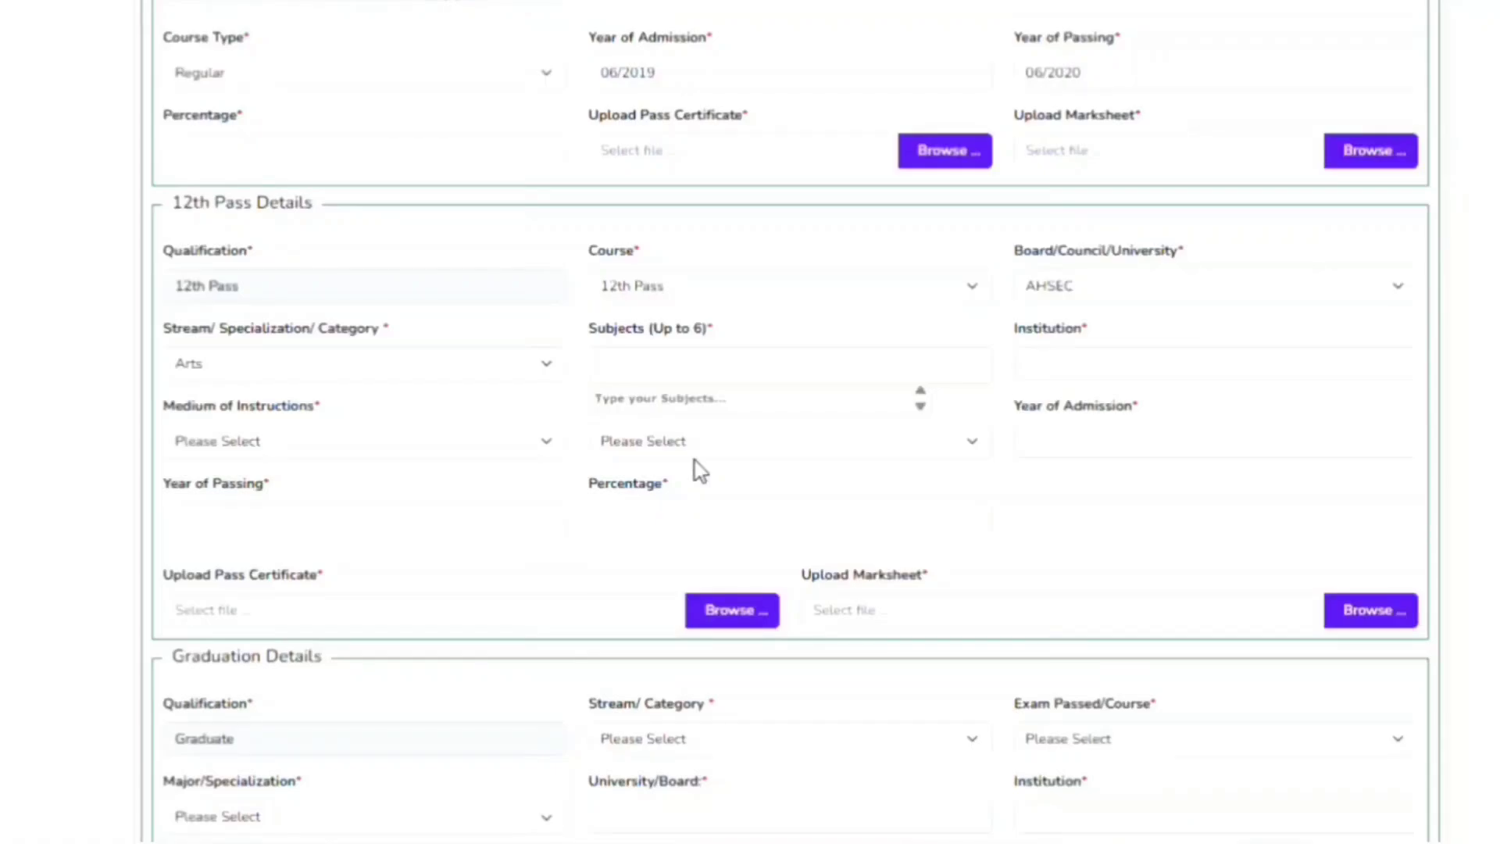
Set the 12th Pass medium to Assamese and course type to Regular.
left_click(1087, 380)
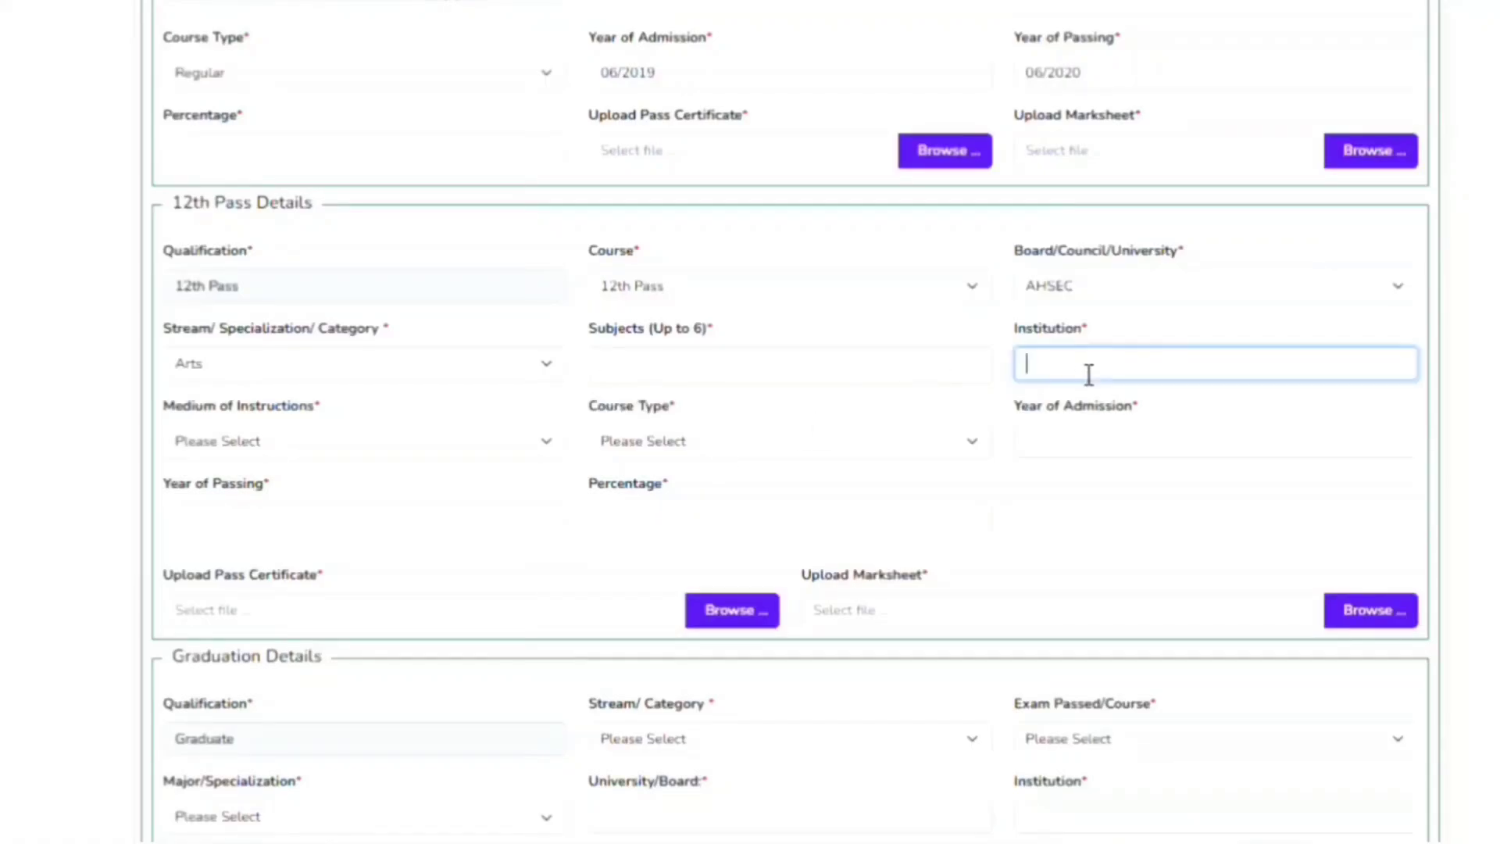
left_click(402, 444)
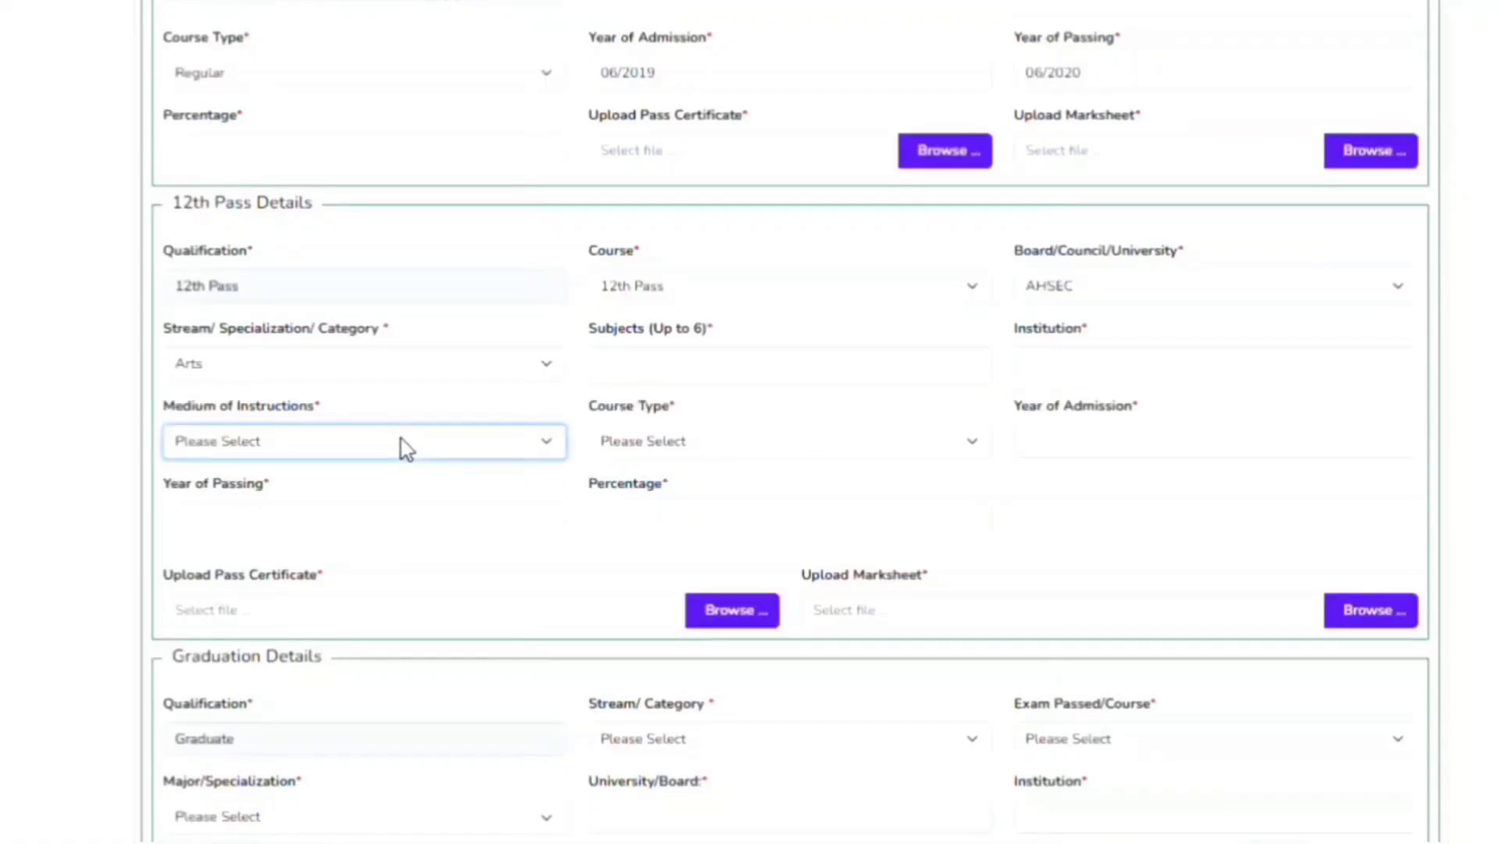
left_click(227, 62)
scroll(479, 396, "down", 1)
left_click(656, 368)
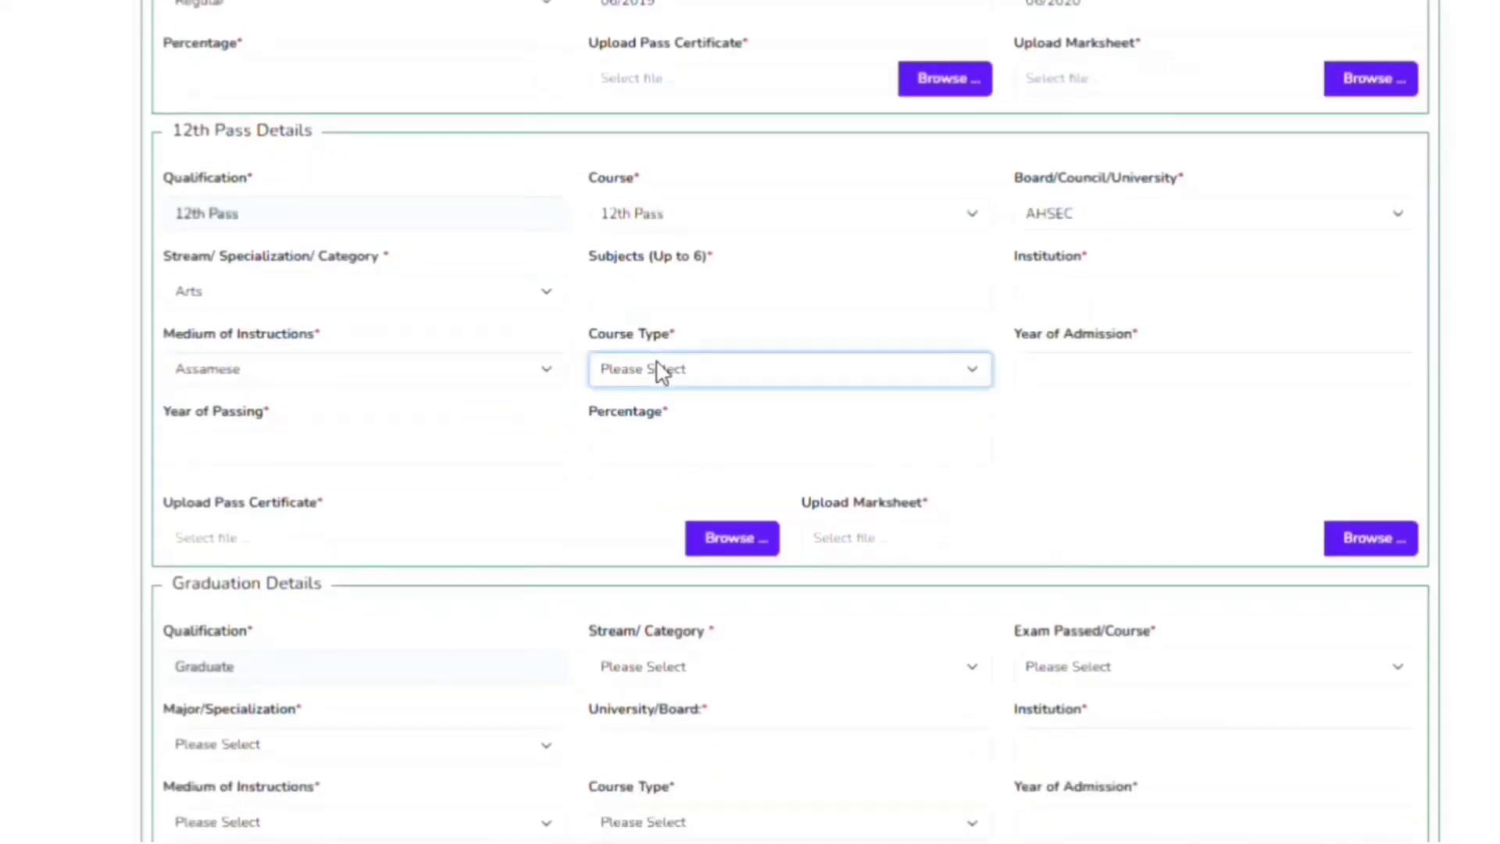
left_click(662, 456)
Set the 12th Pass admission to June 2021 and passing to June 2022.
left_click(1108, 397)
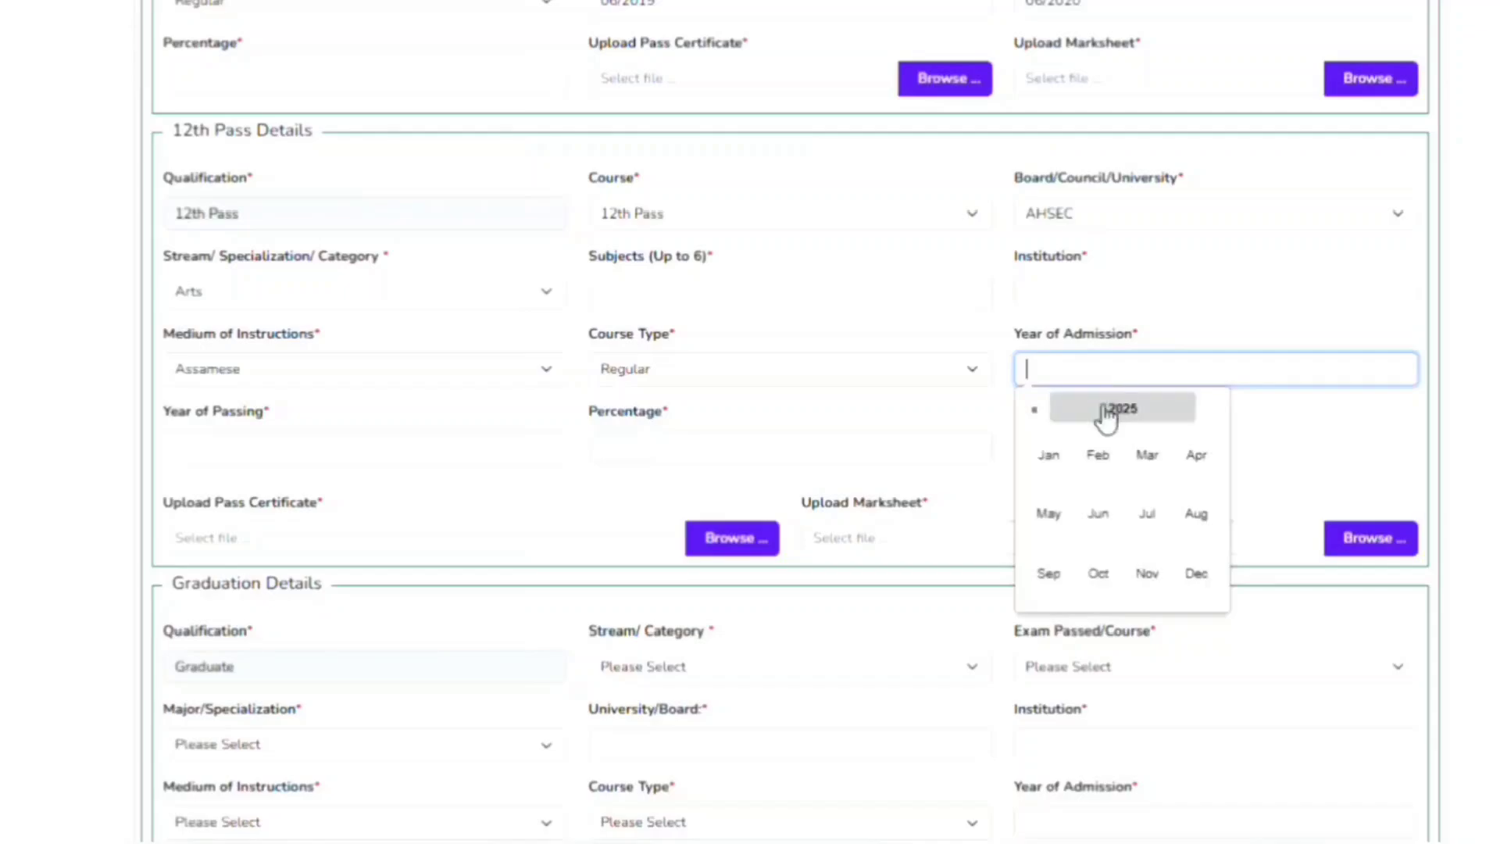
left_click(1146, 415)
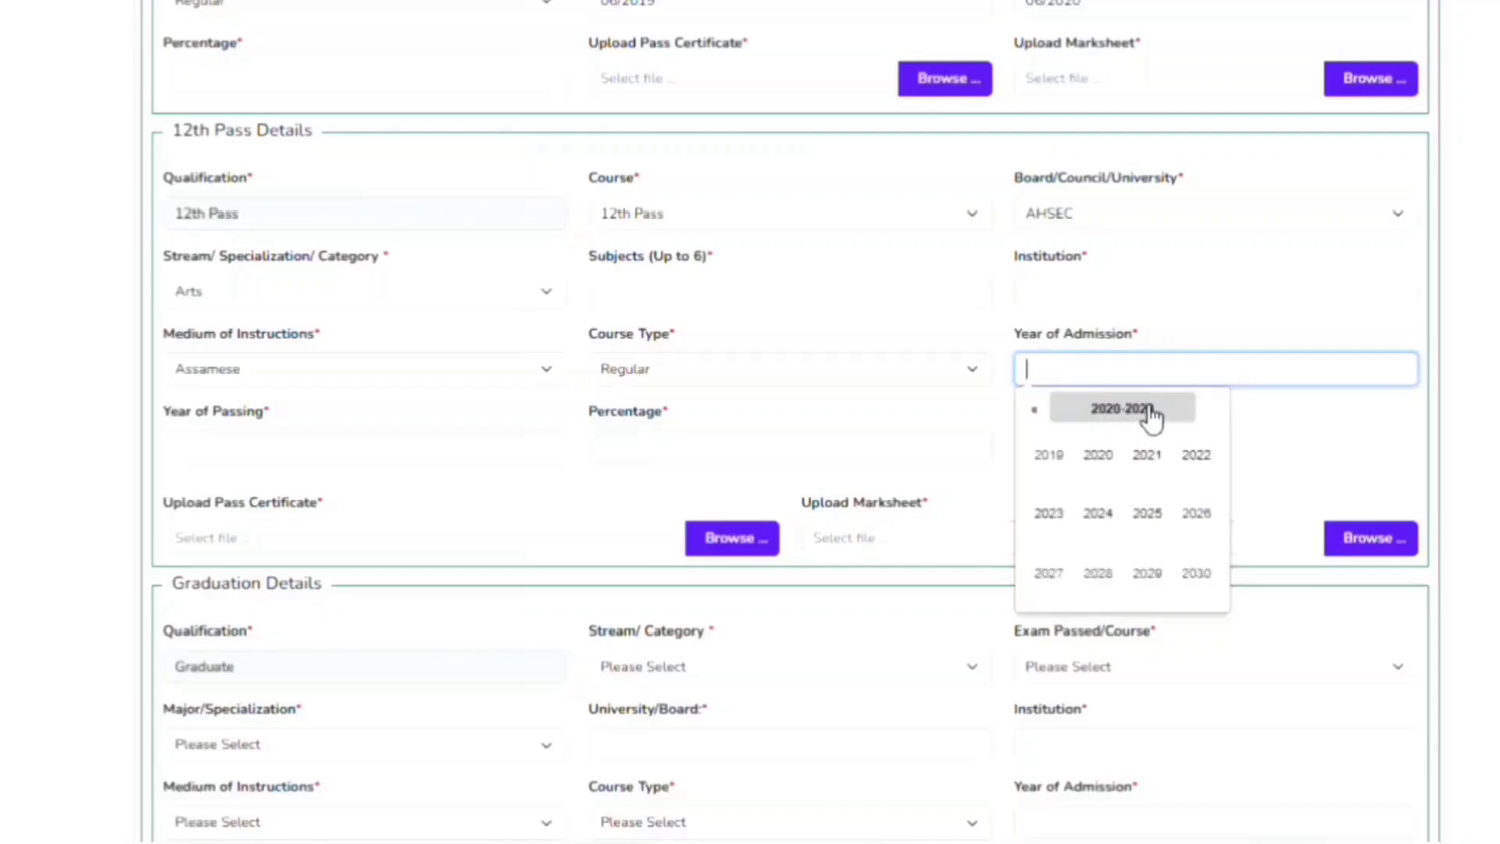
left_click(1170, 462)
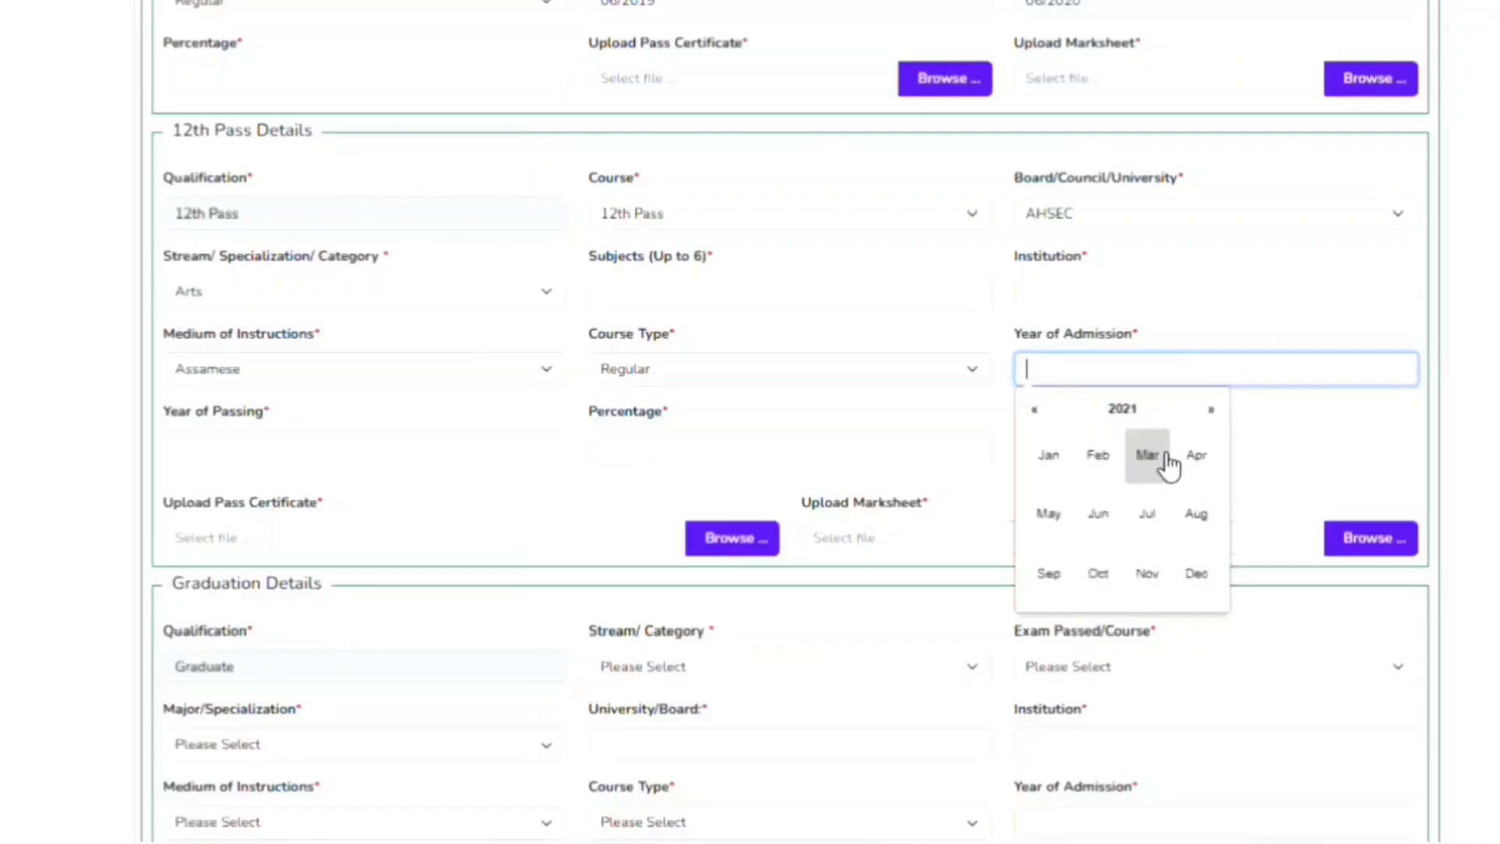
left_click(1103, 511)
left_click(461, 459)
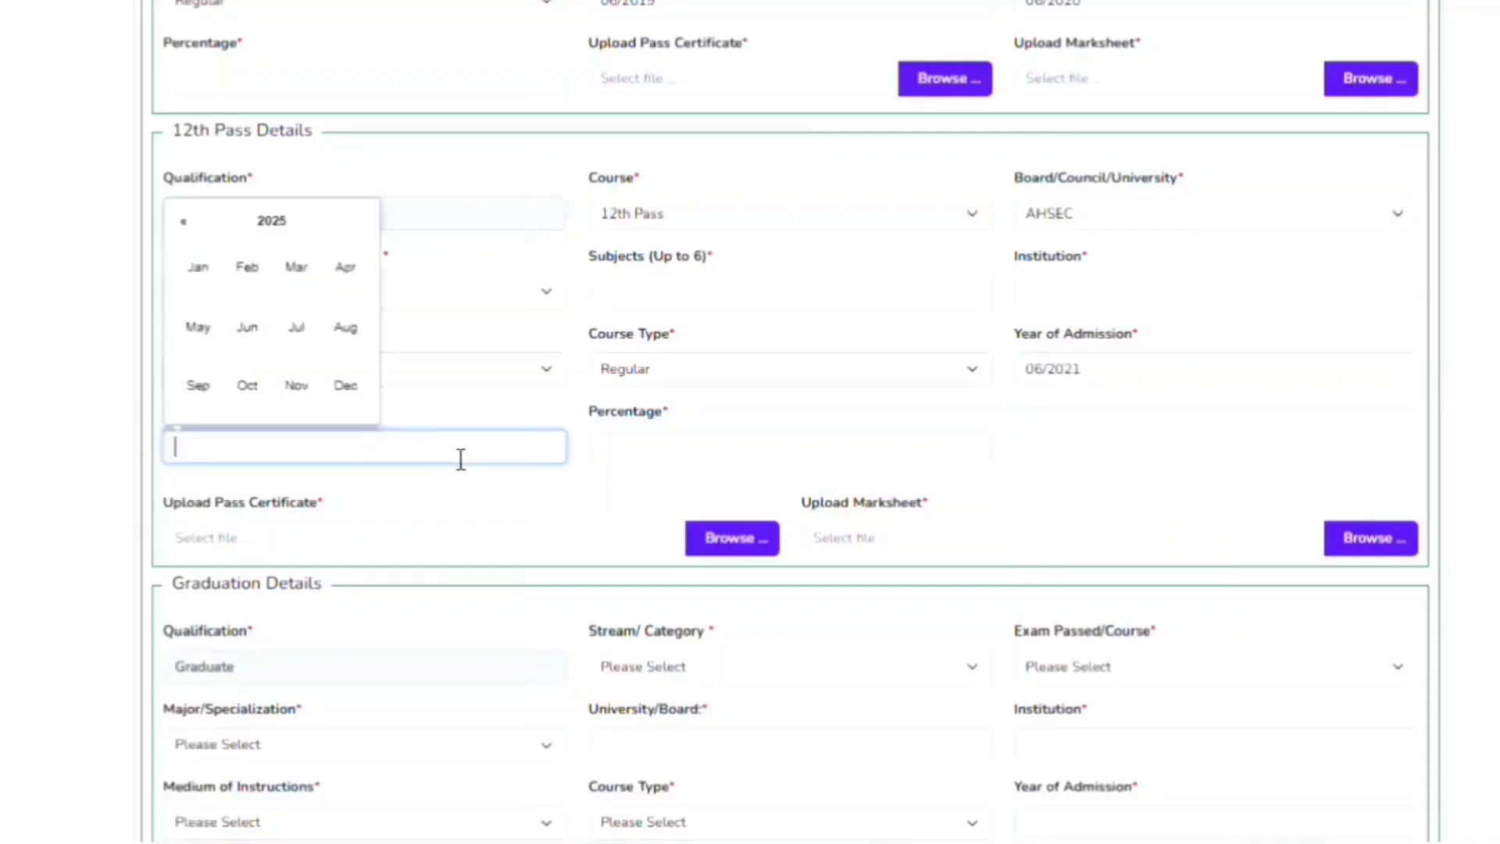
left_click(286, 226)
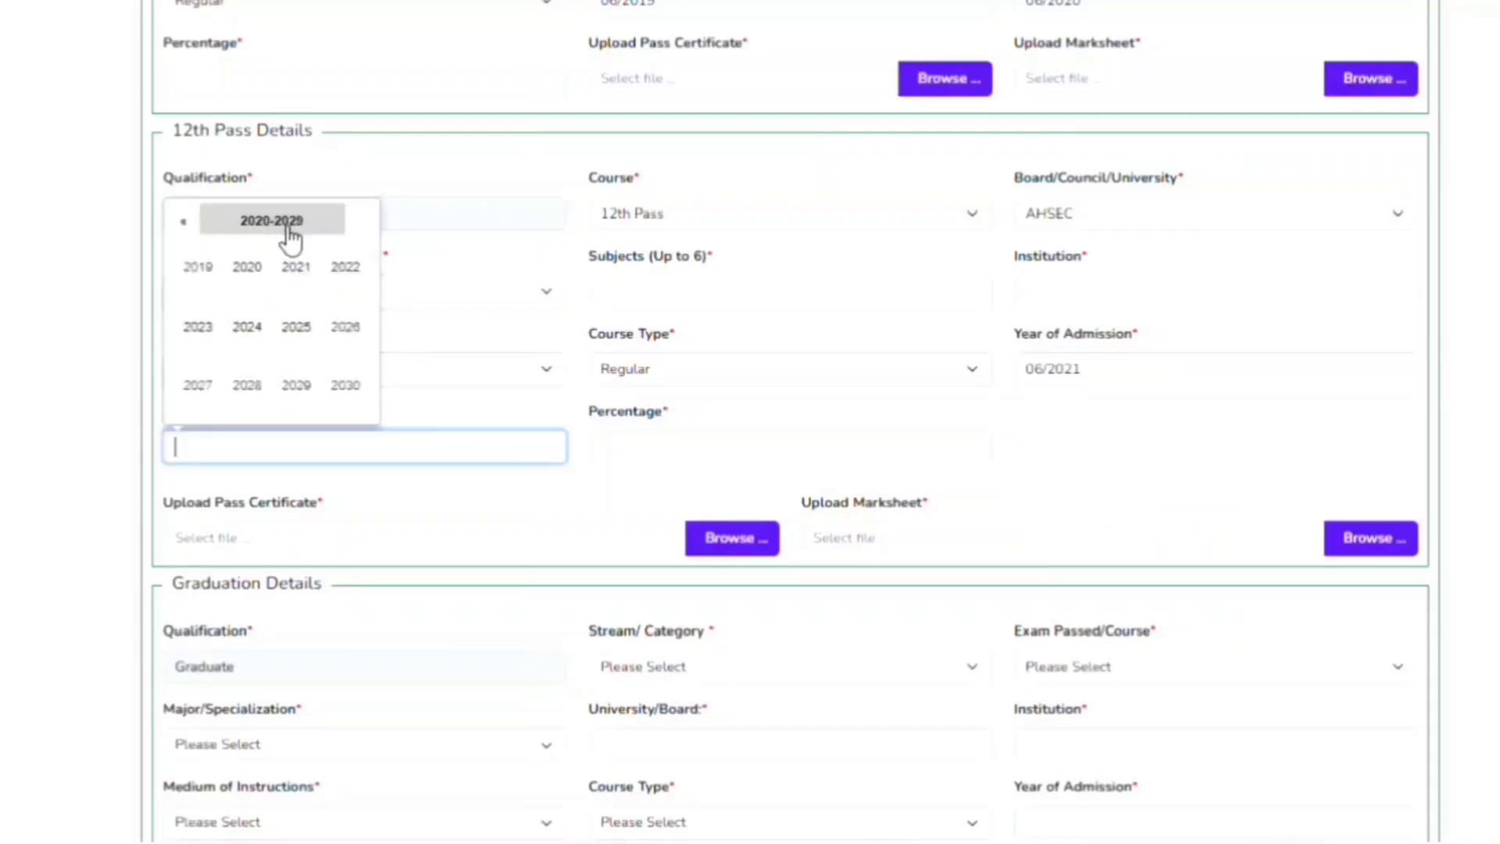
left_click(345, 270)
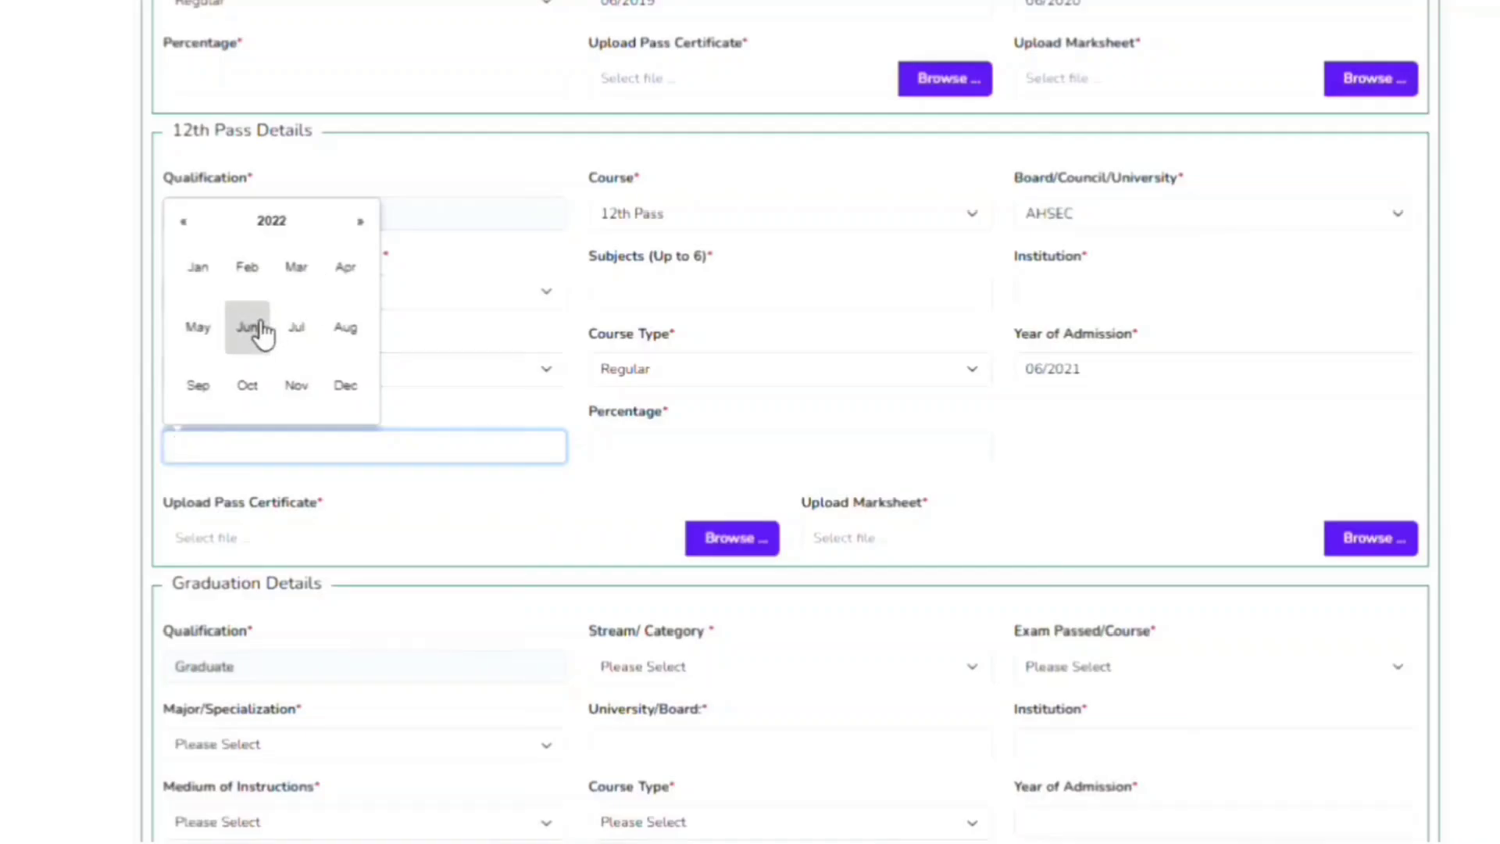
left_click(264, 334)
scroll(308, 459, "down", 1)
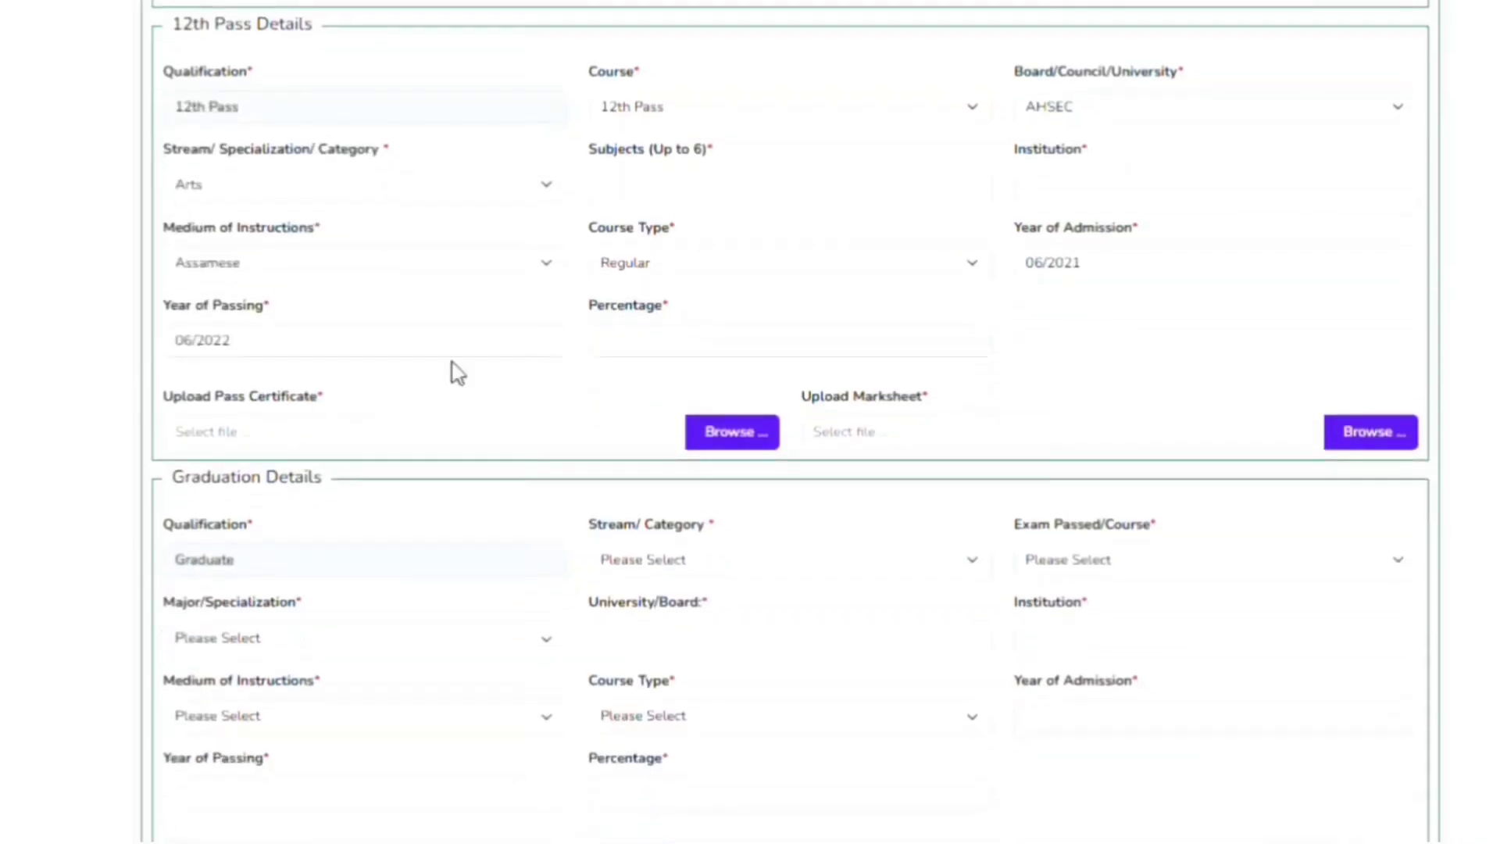
left_click(651, 350)
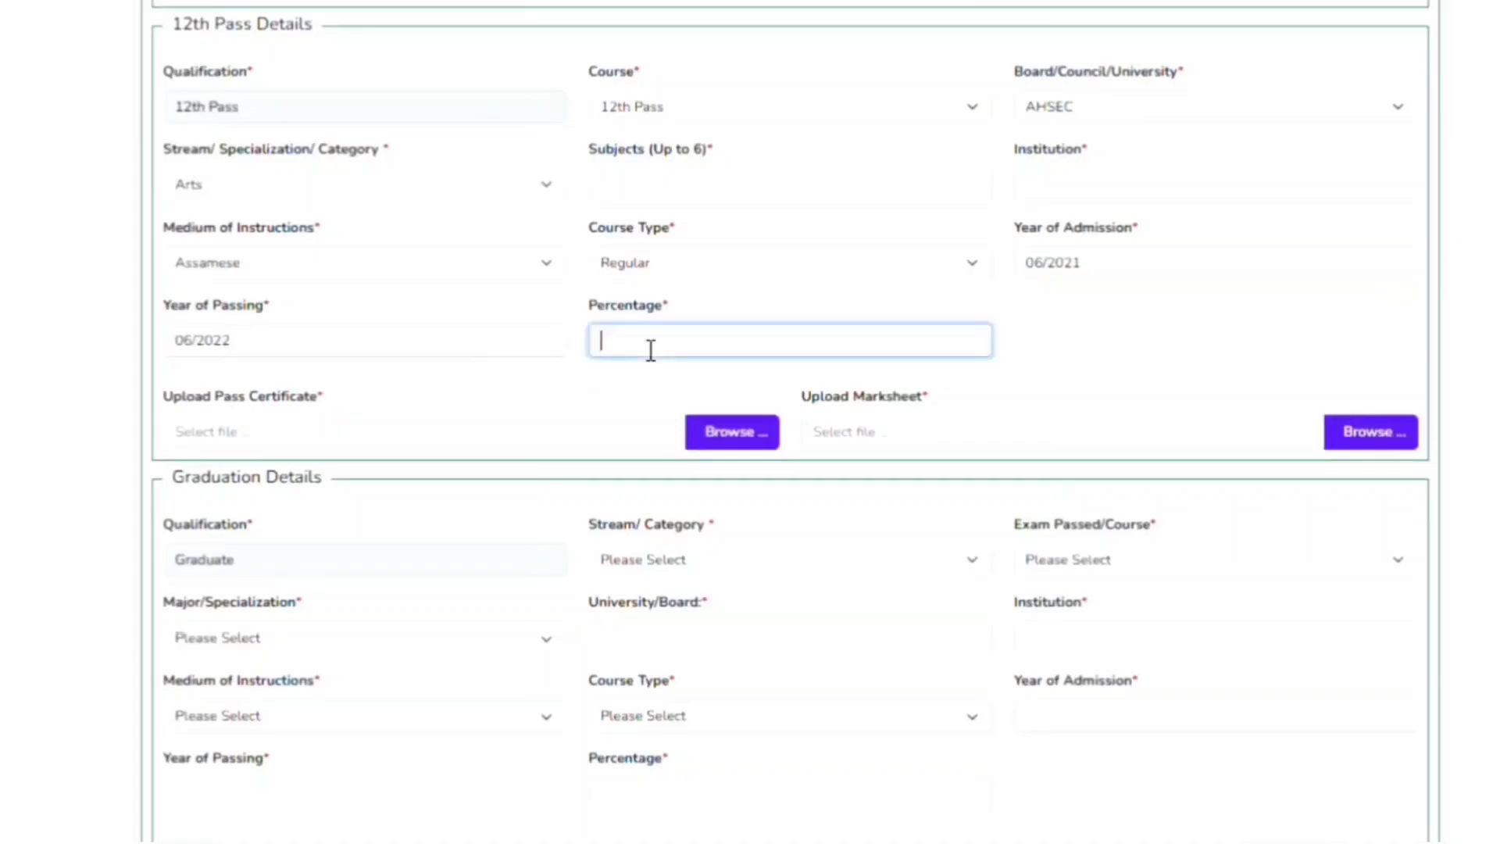
scroll(650, 349, "down", 1)
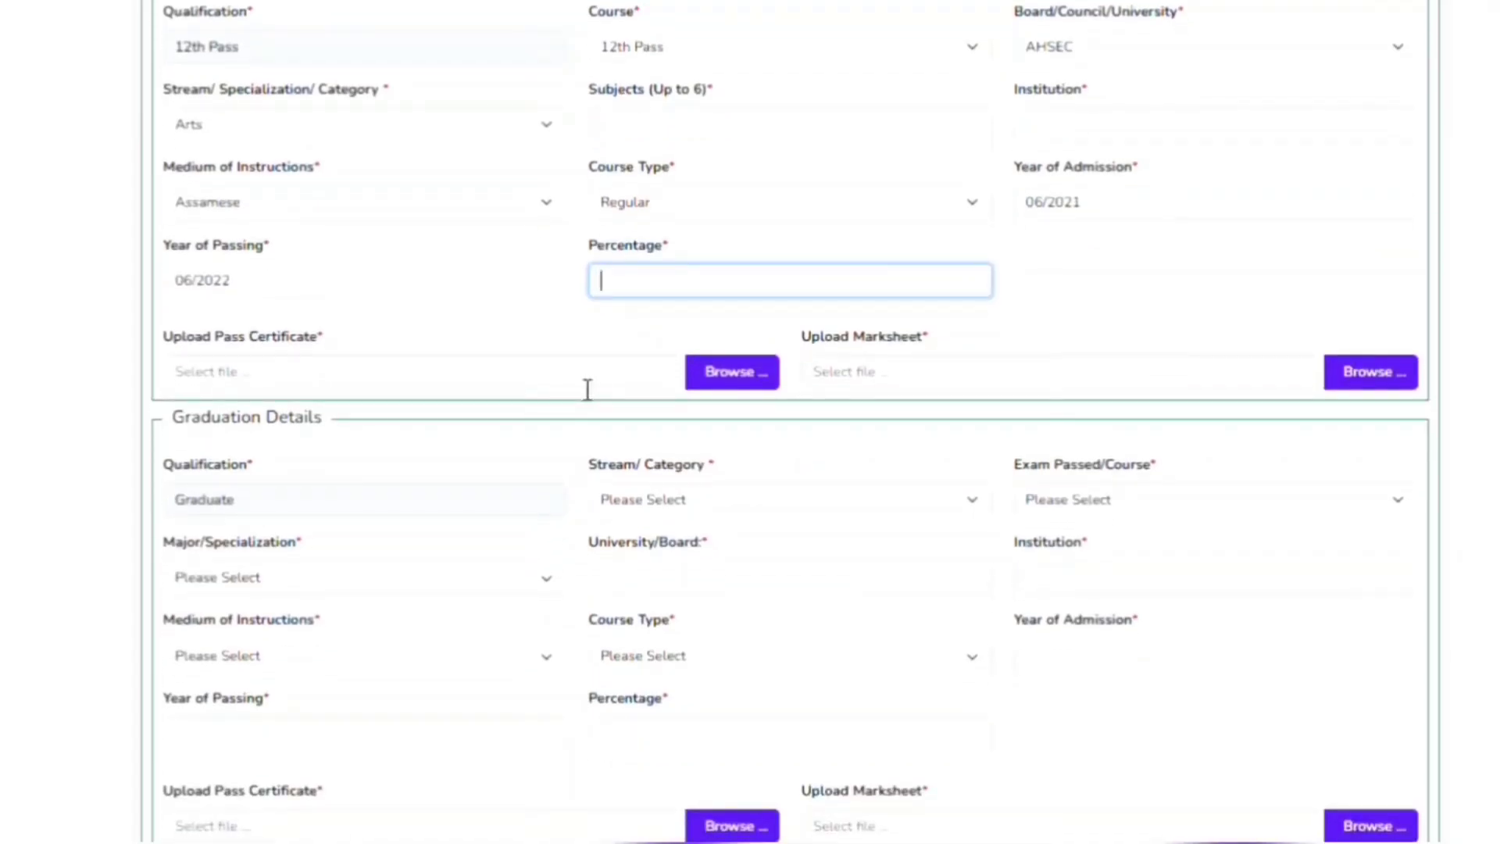
scroll(535, 372, "down", 1)
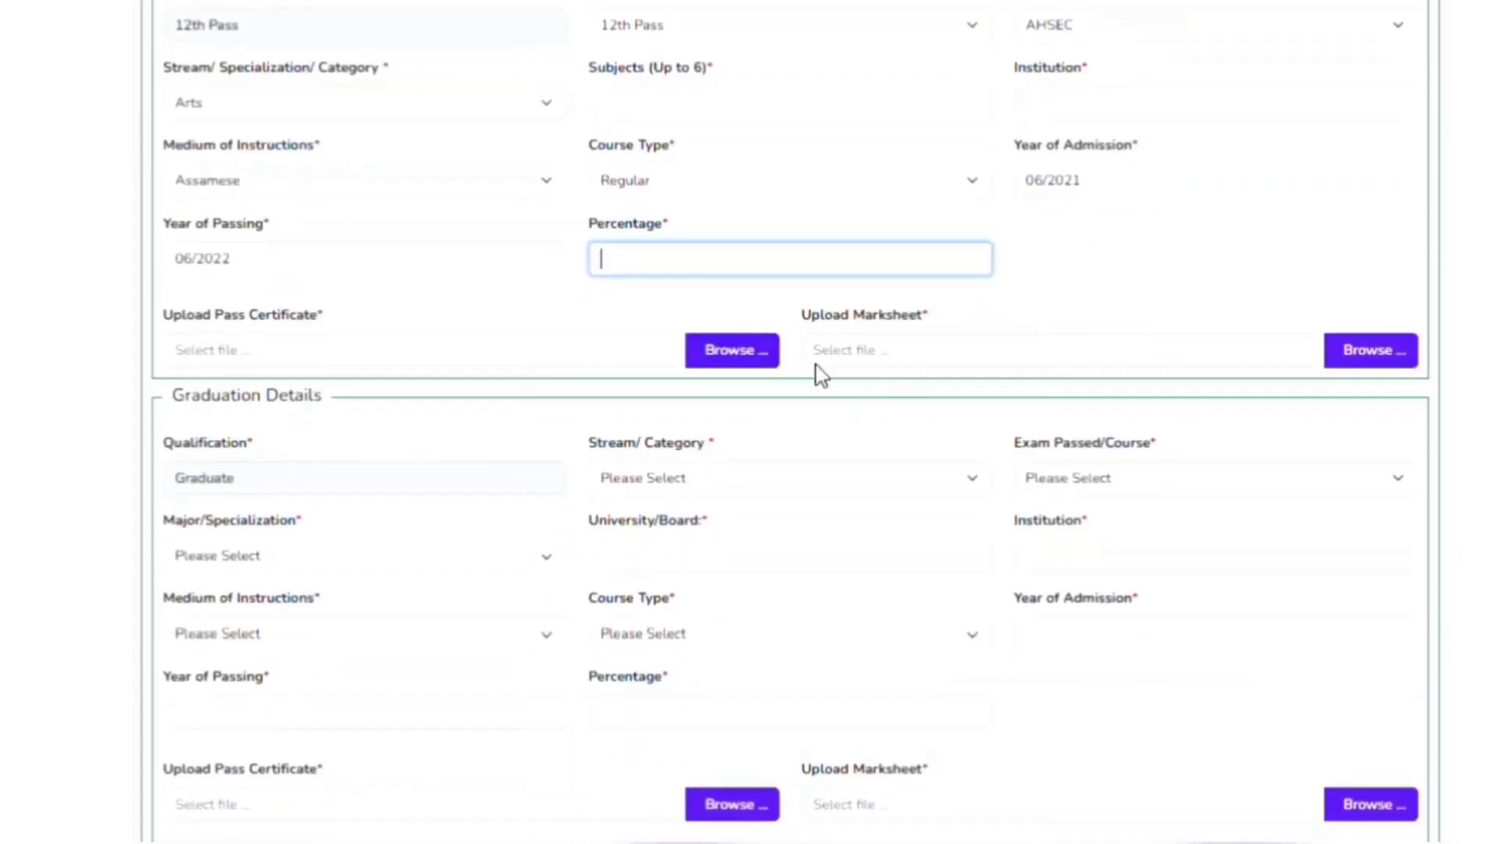
scroll(770, 429, "down", 1)
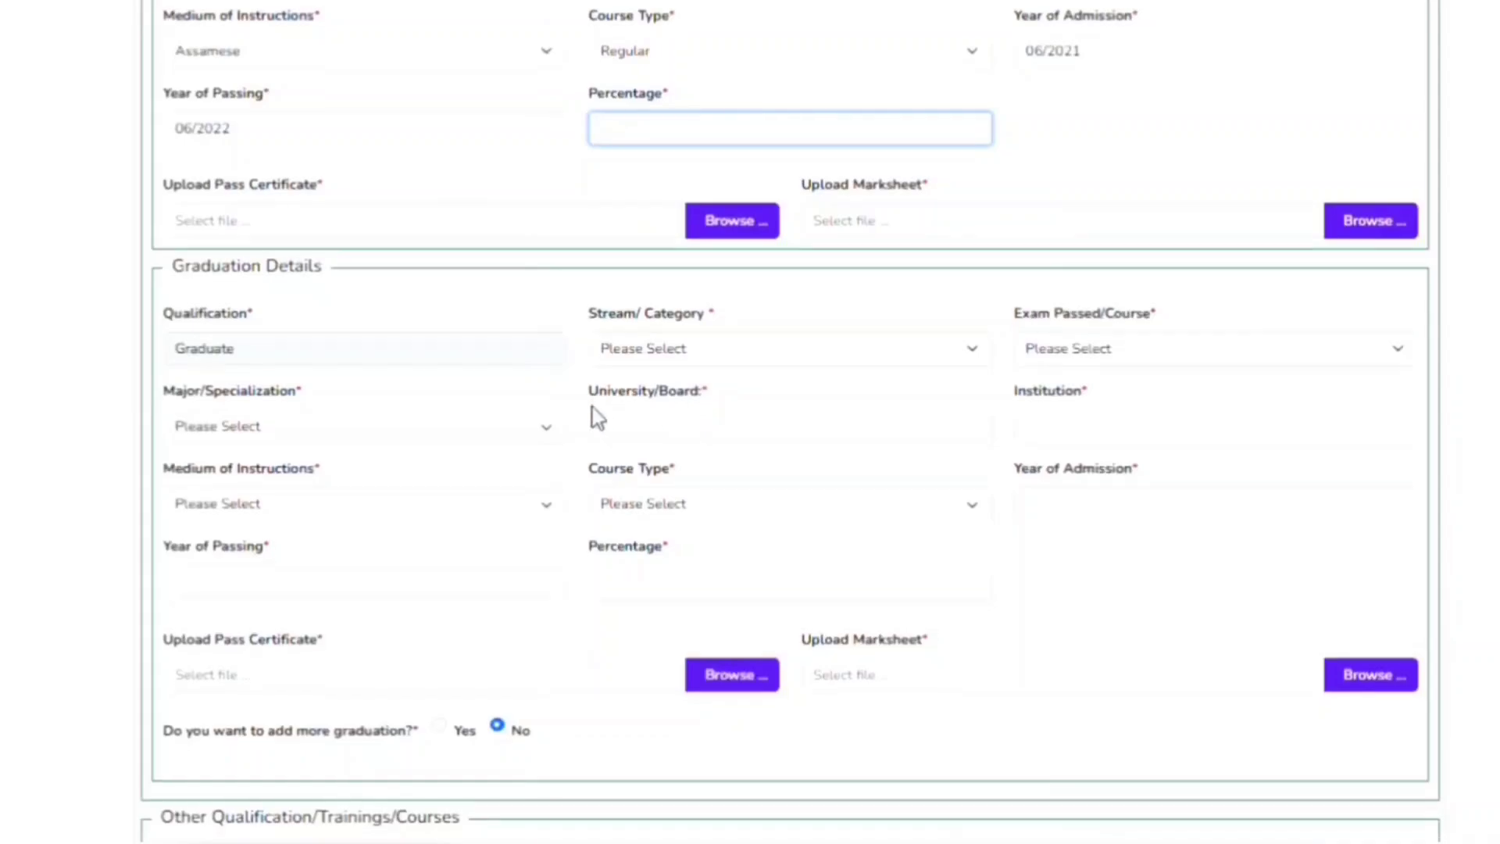
Set graduation stream Arts, exam Bachelor of Arts, and major History.
scroll(596, 415, "down", 1)
scroll(673, 341, "down", 2)
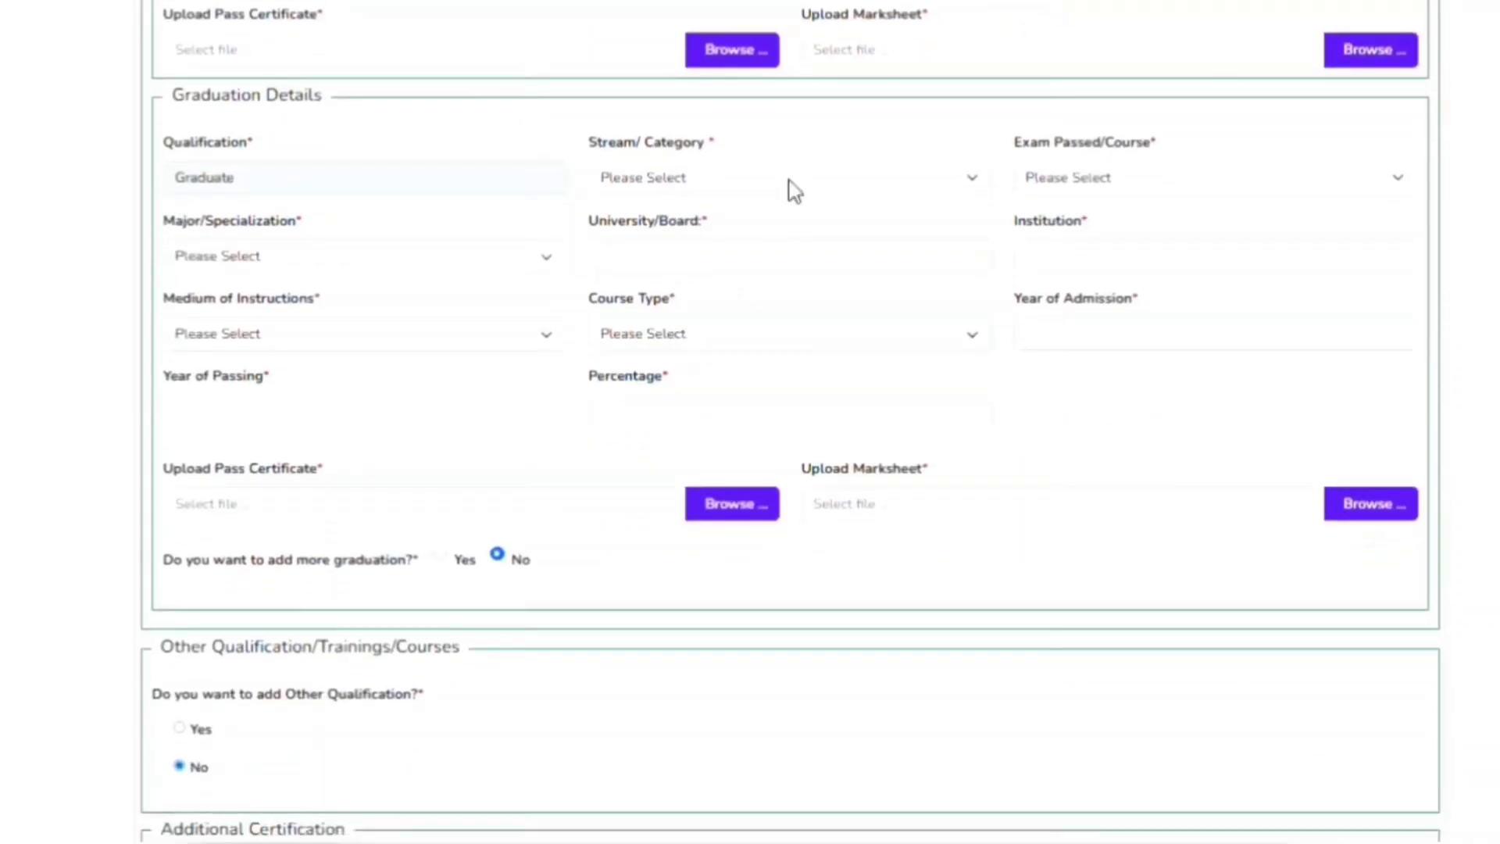
left_click(797, 175)
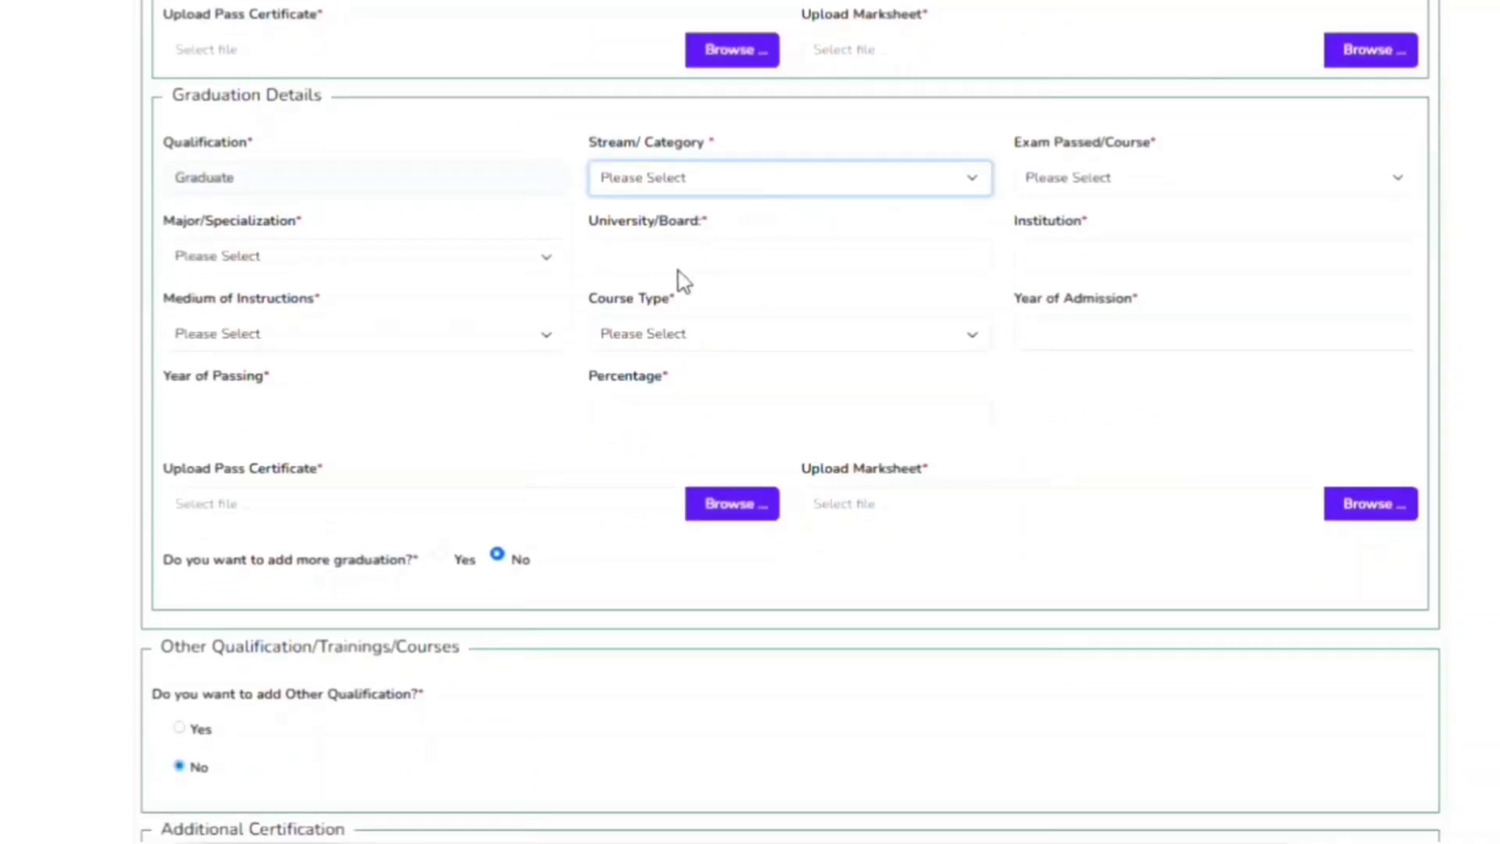
left_click(657, 241)
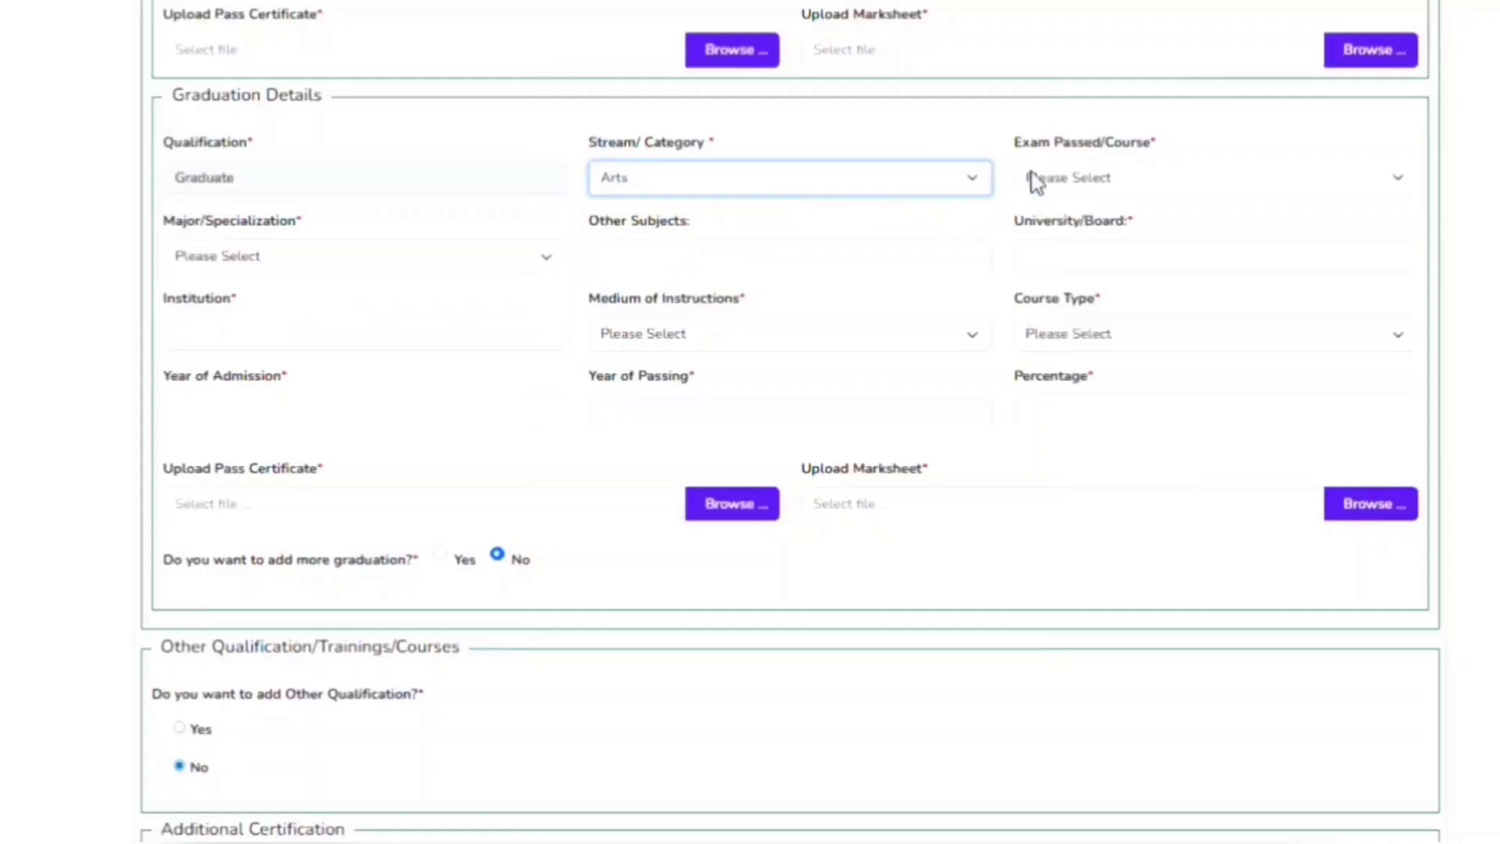
left_click(1080, 190)
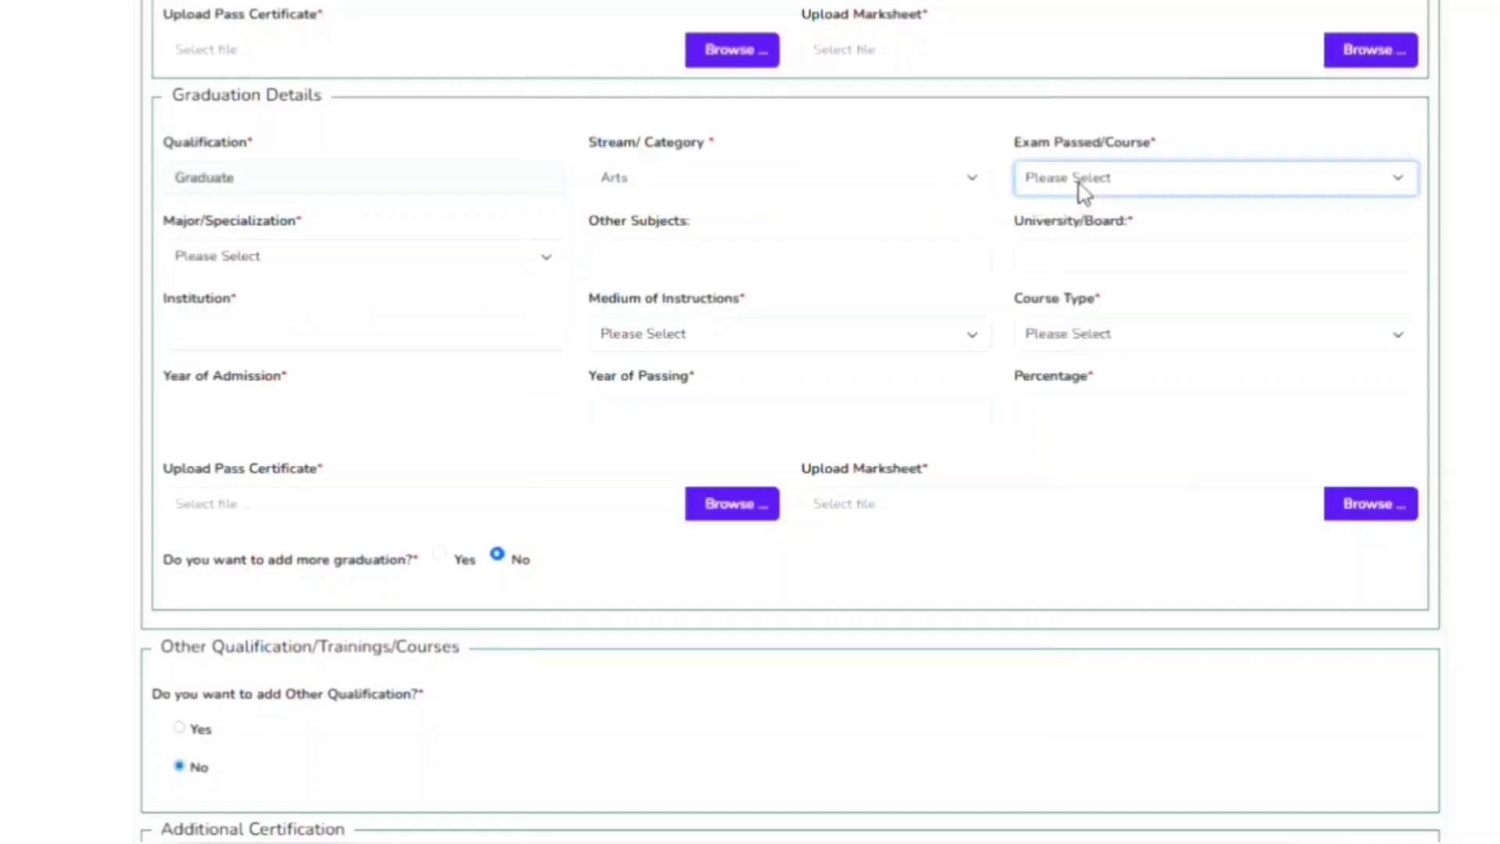
left_click(1099, 254)
left_click(328, 256)
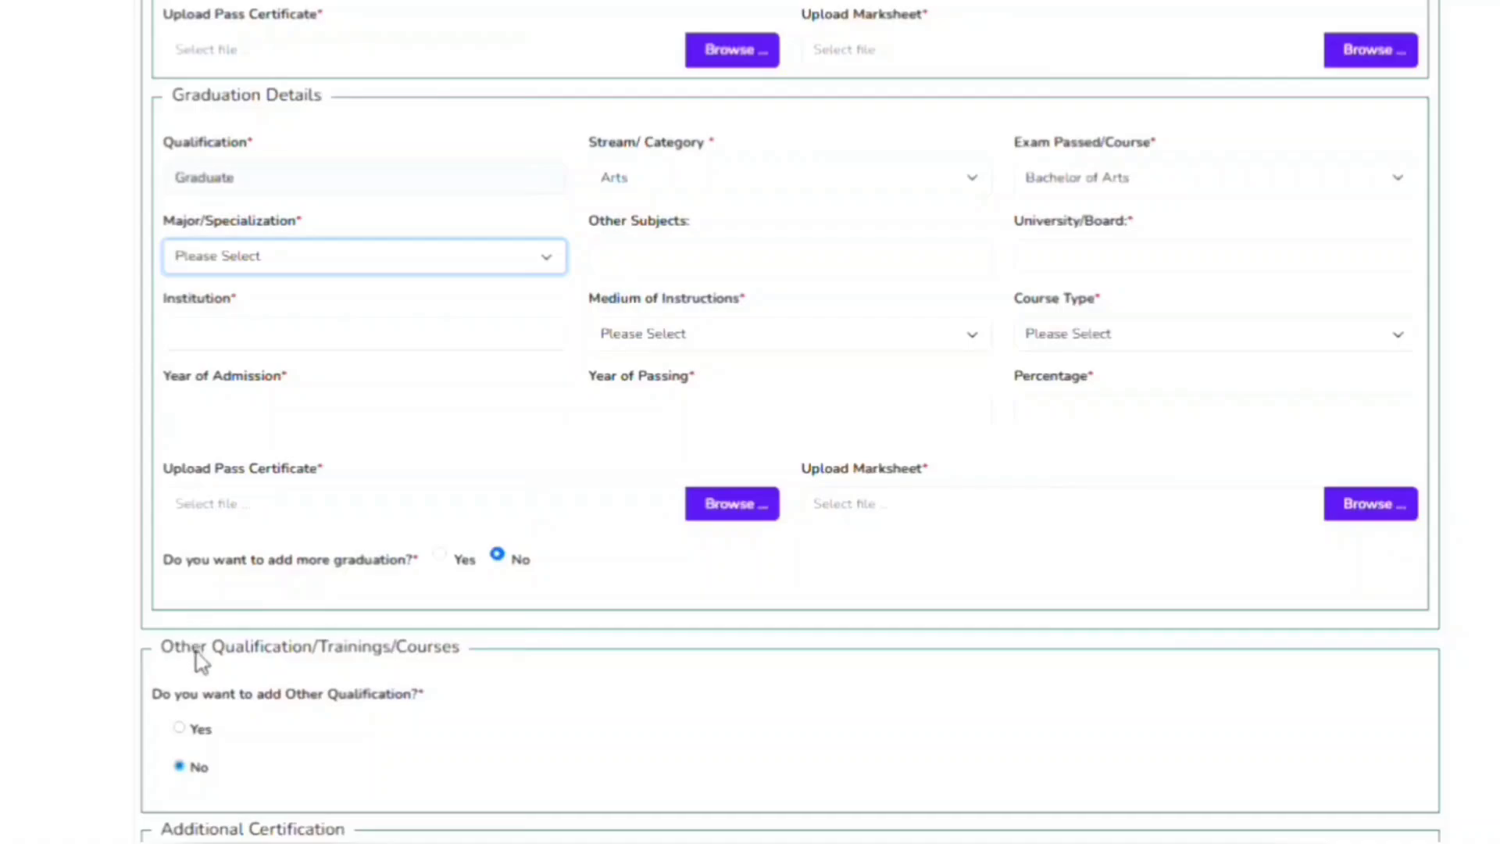
key("h")
left_click(733, 279)
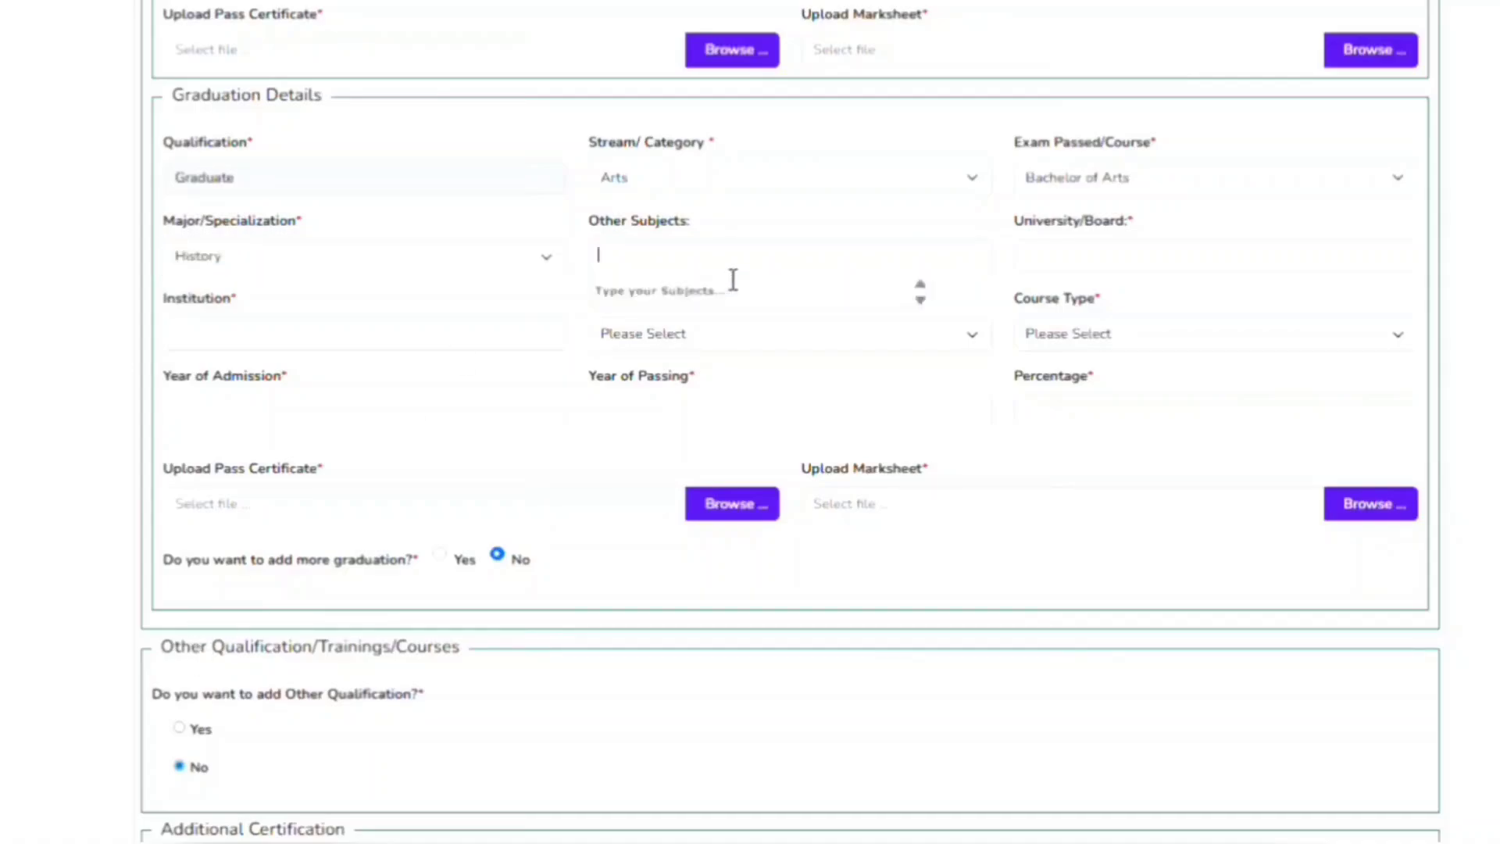
Enter GAUHATI UNIVERSITY, with Assamese medium and Regular course type.
left_click(1084, 266)
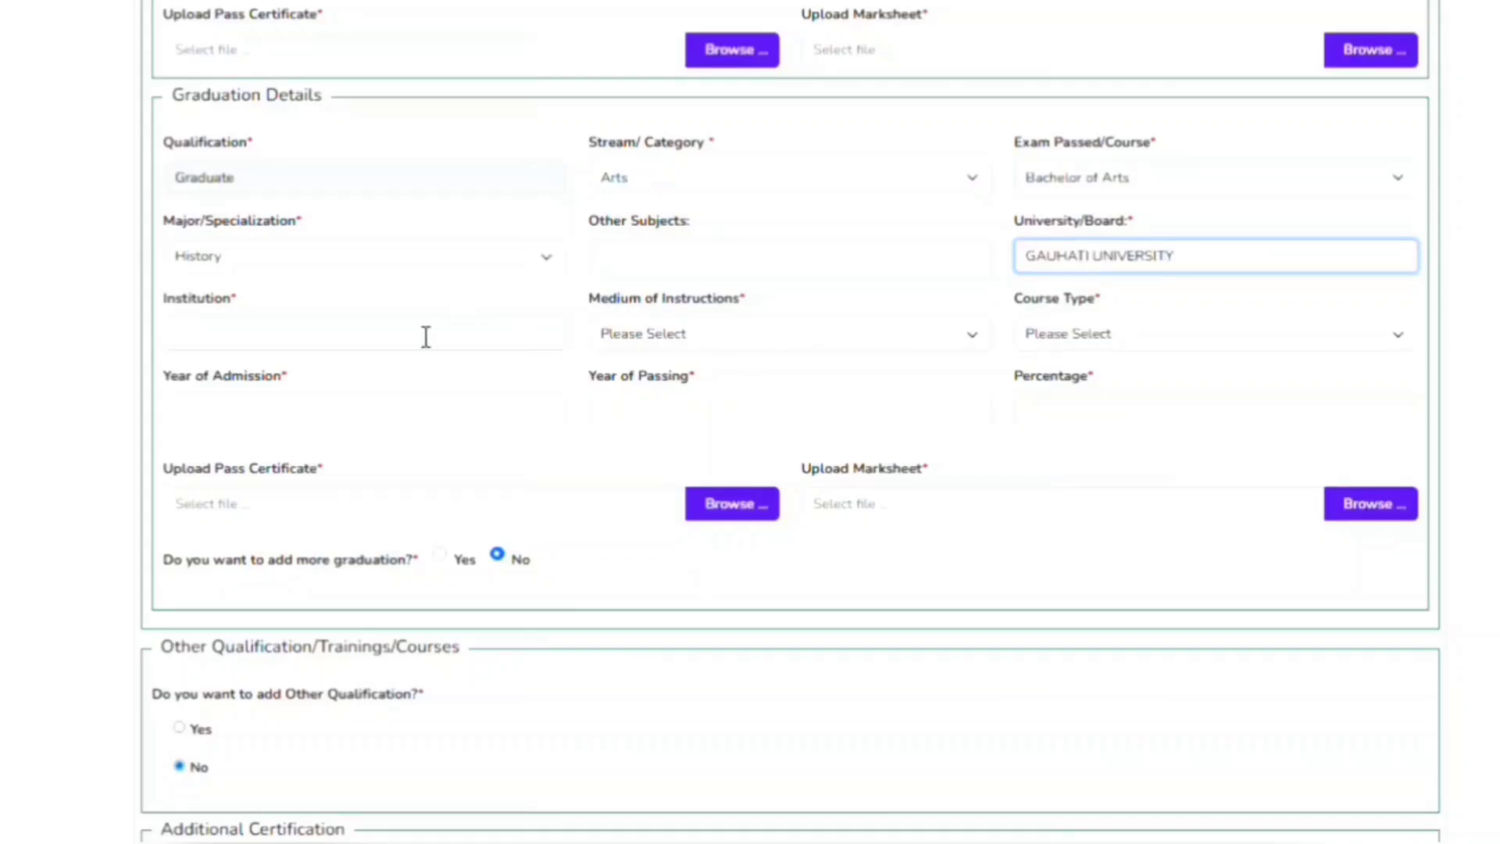
left_click(414, 346)
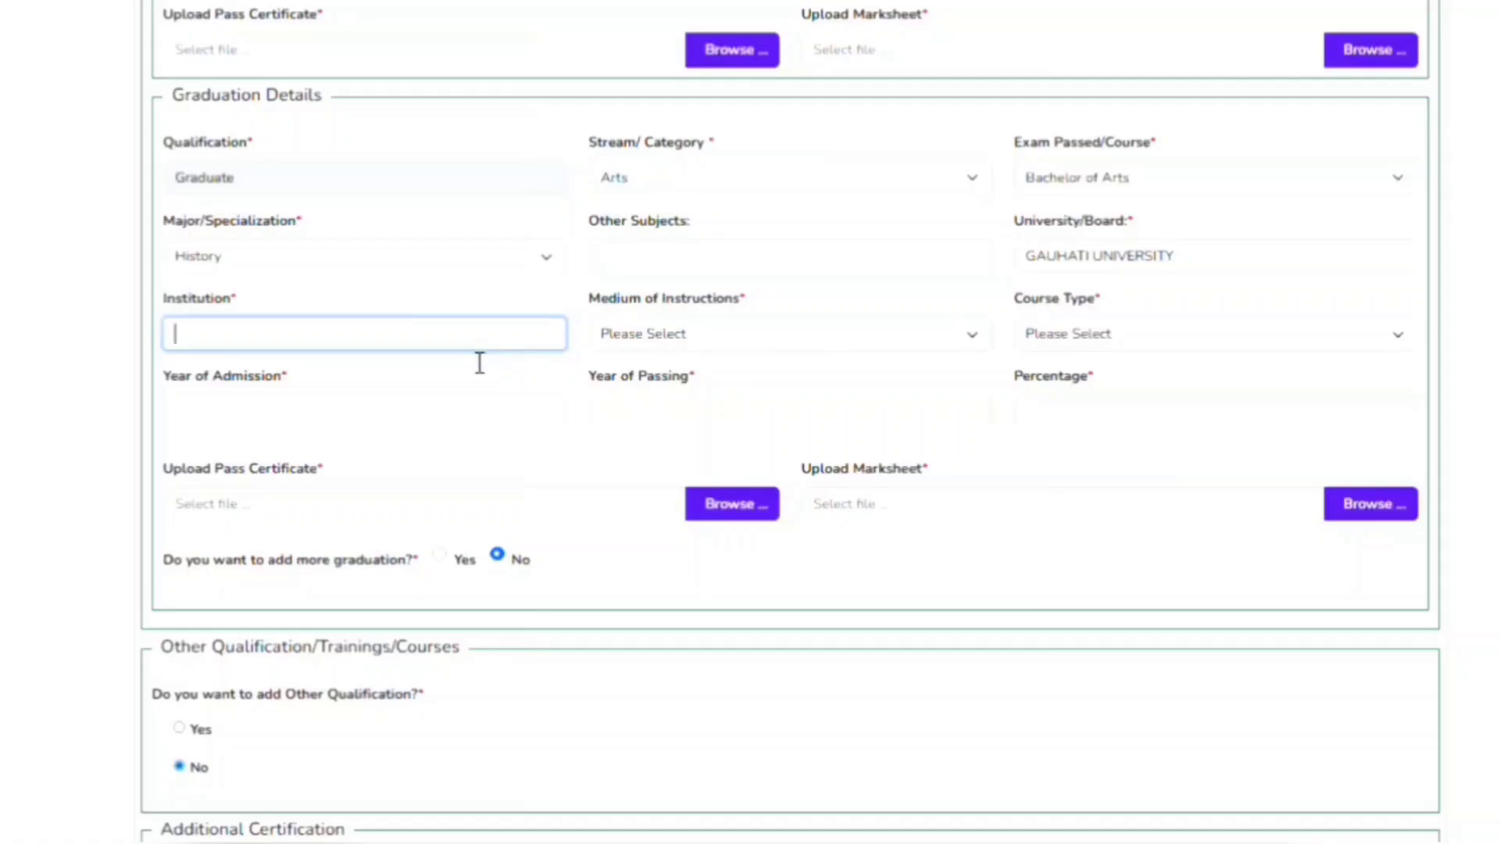
left_click(684, 336)
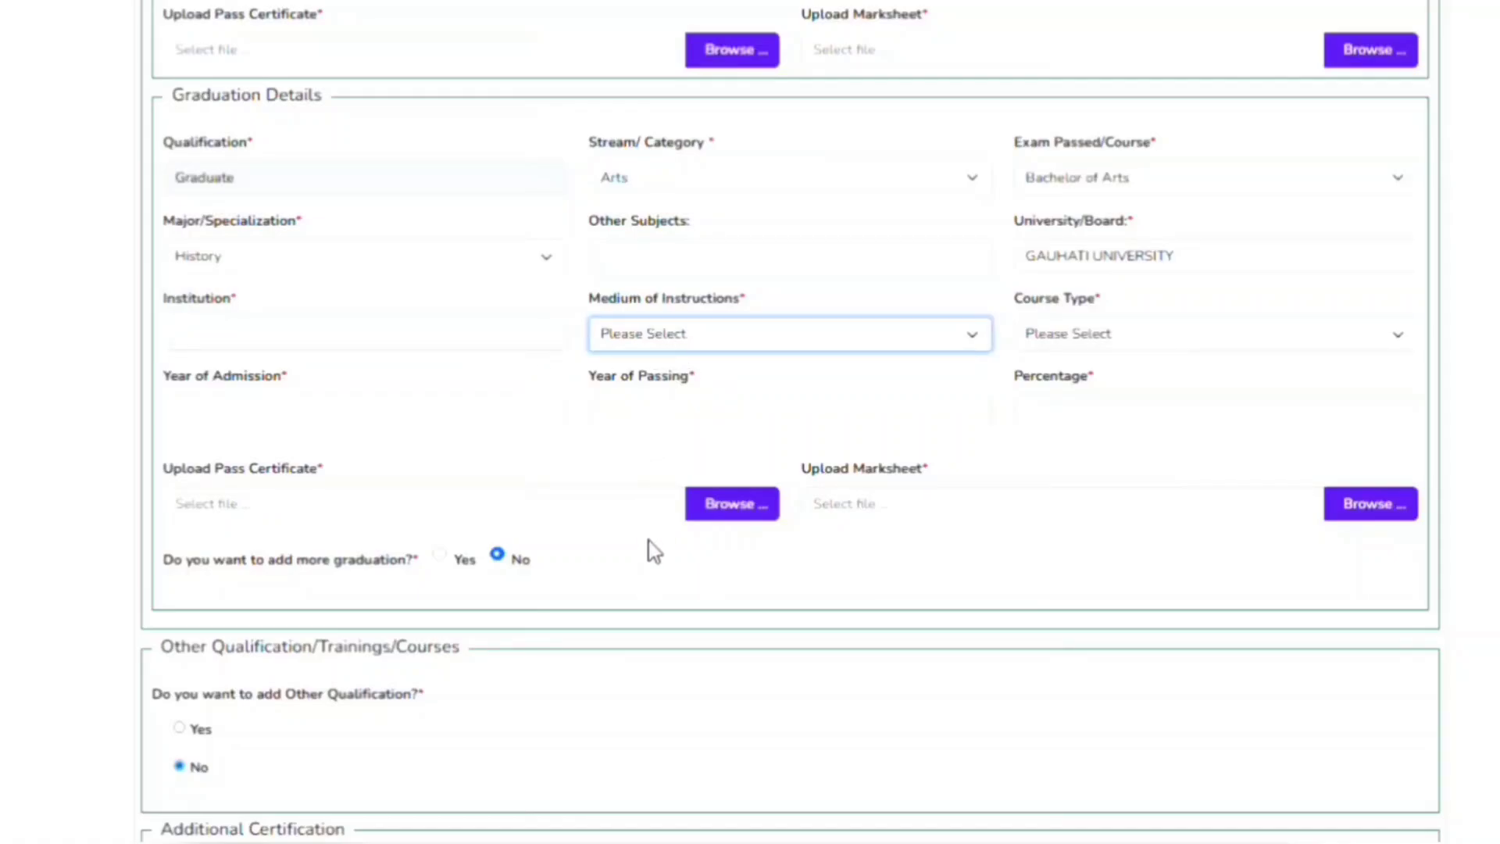
key("Down")
left_click(1076, 348)
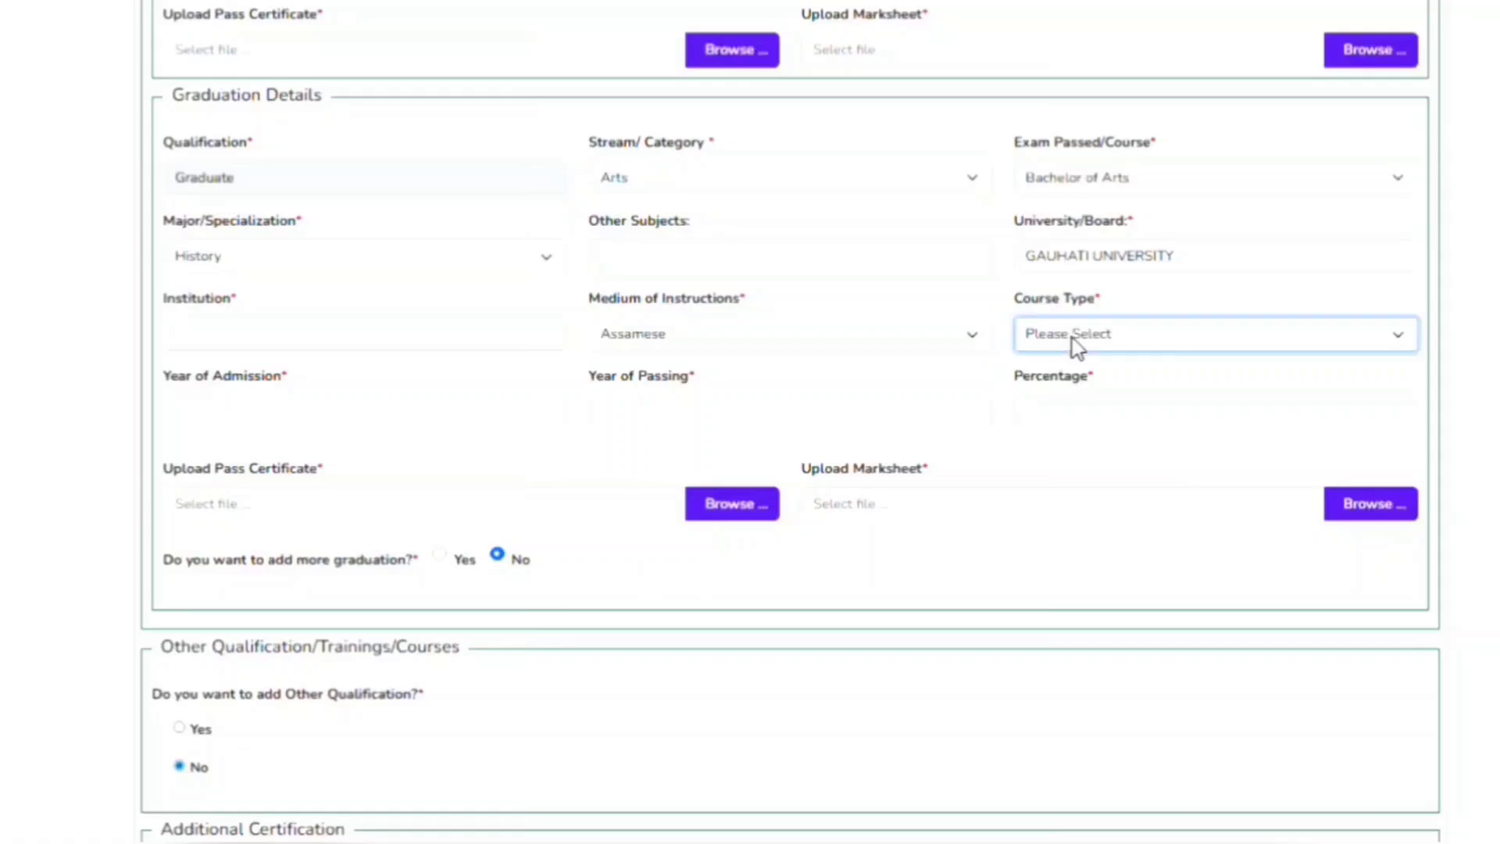
key("Down")
Pick 2022 as the graduation year of admission.
left_click(434, 429)
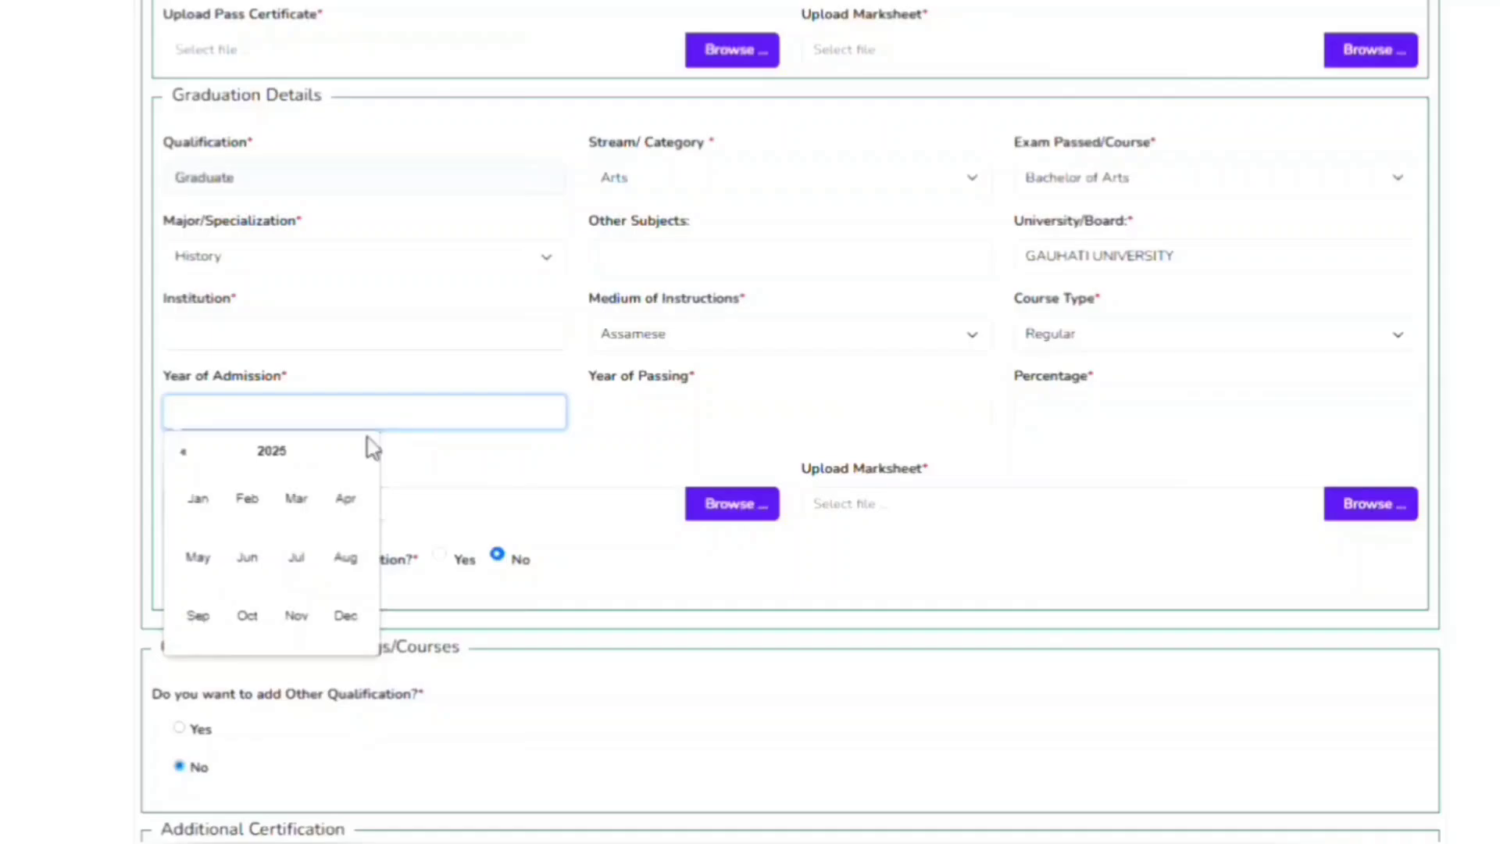
left_click(297, 457)
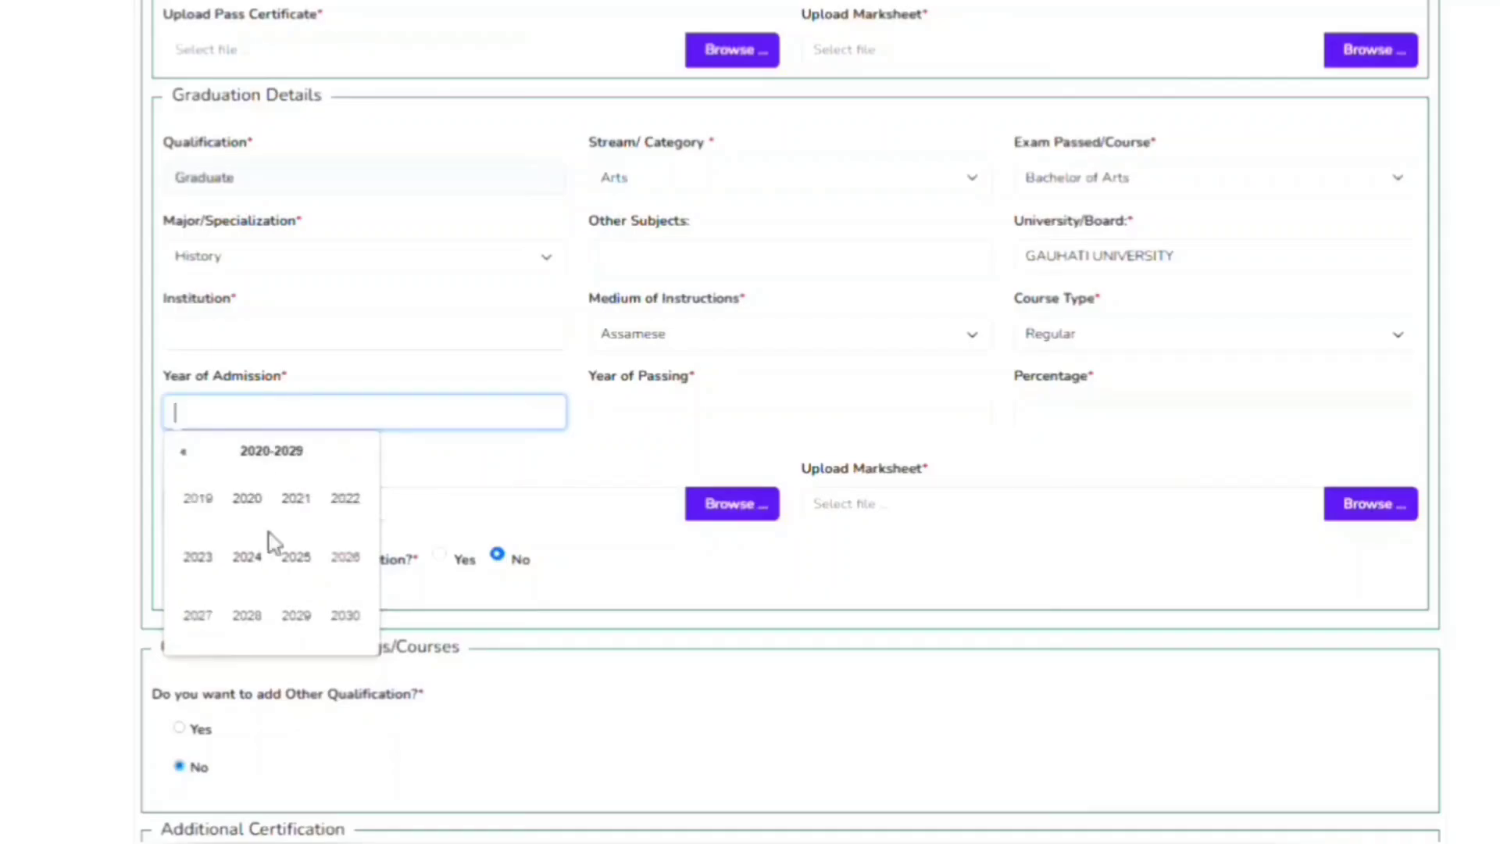
left_click(349, 504)
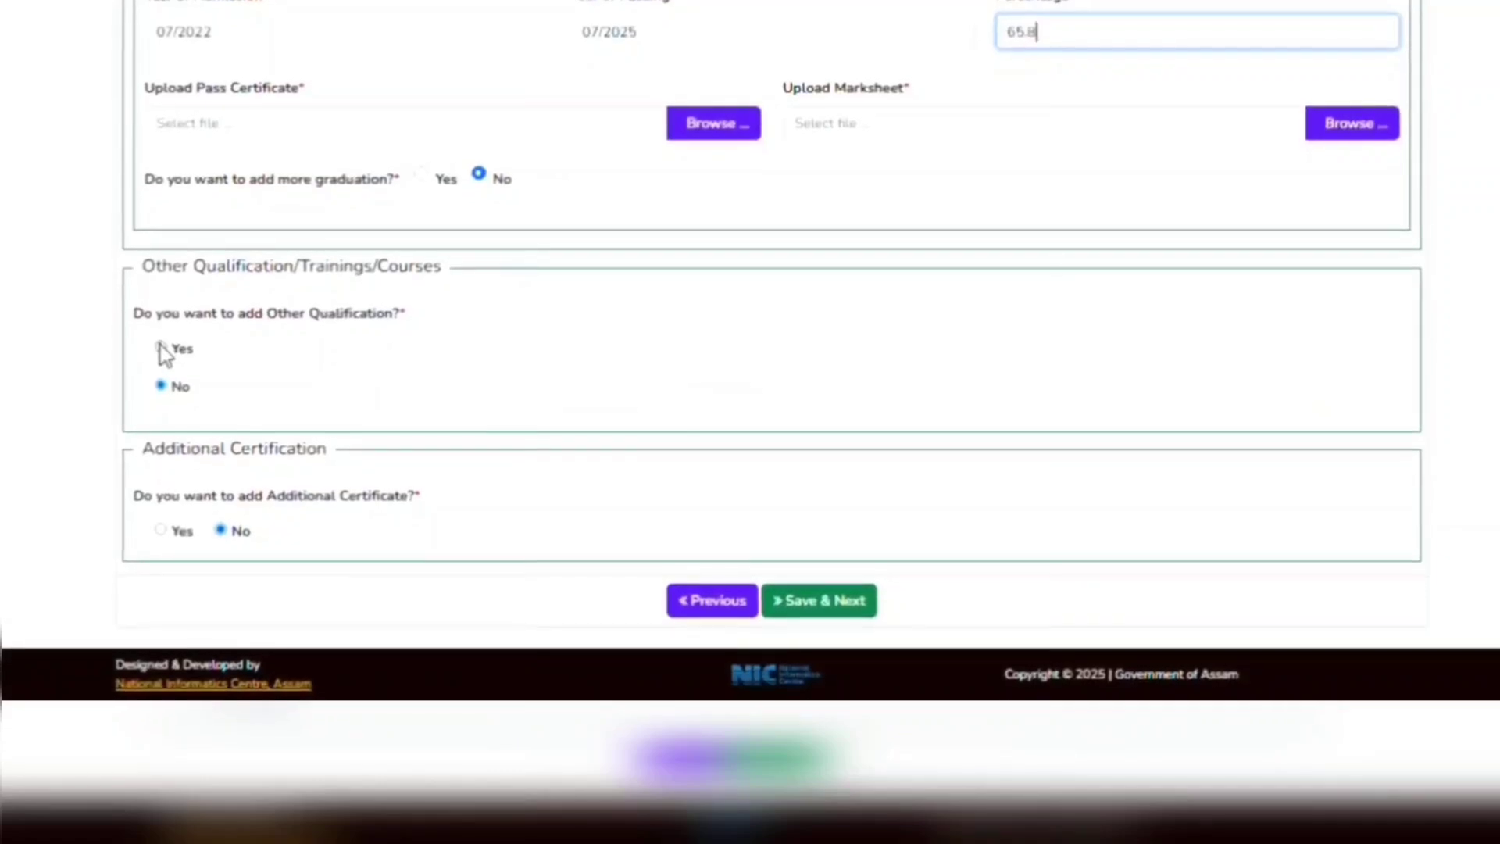
Answer Yes to Other Qualification and tick Diploma.
left_click(162, 355)
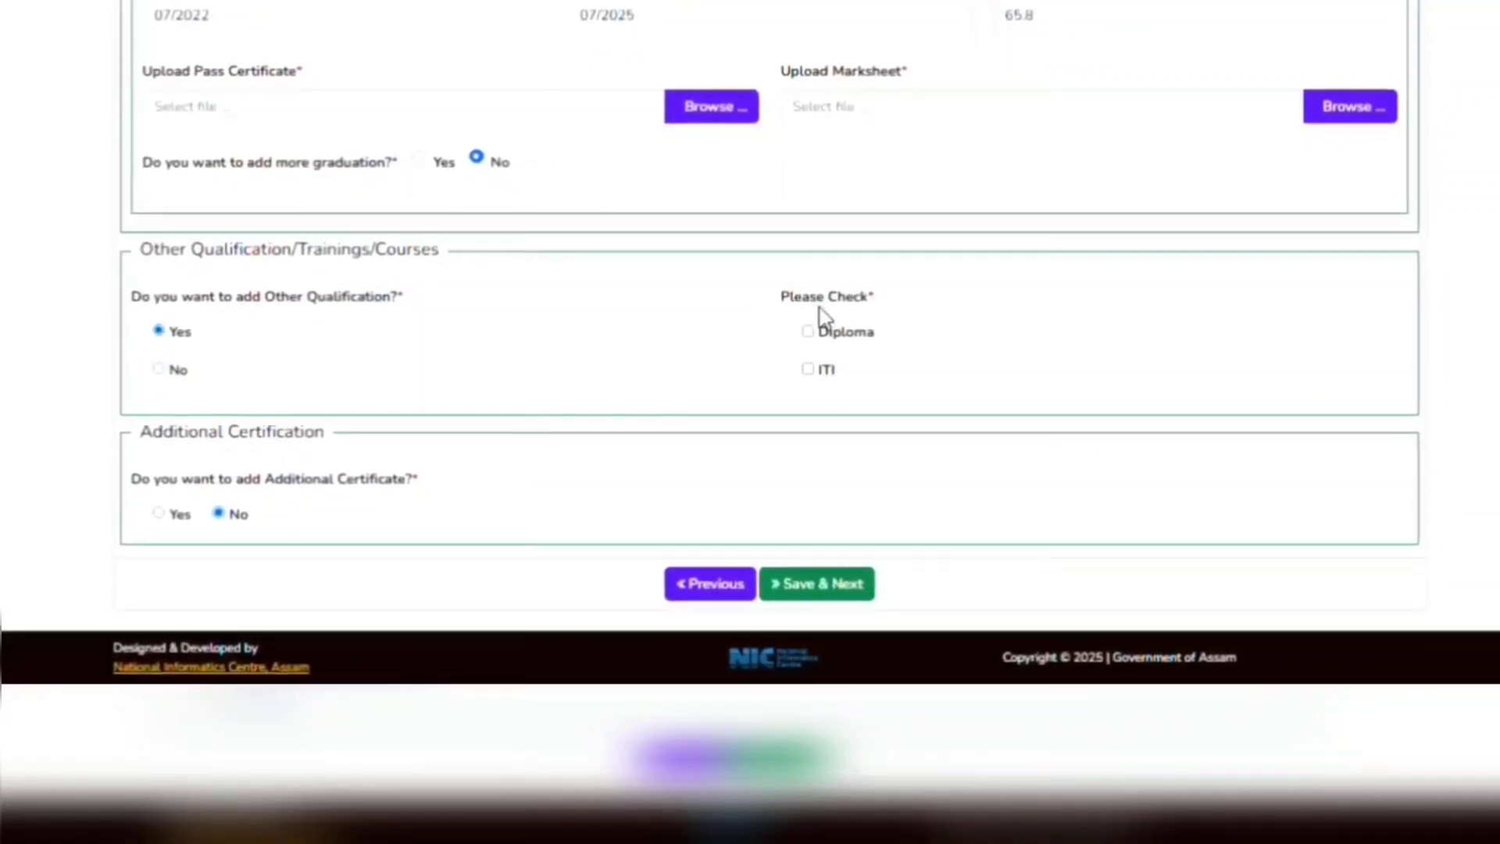
left_click(807, 324)
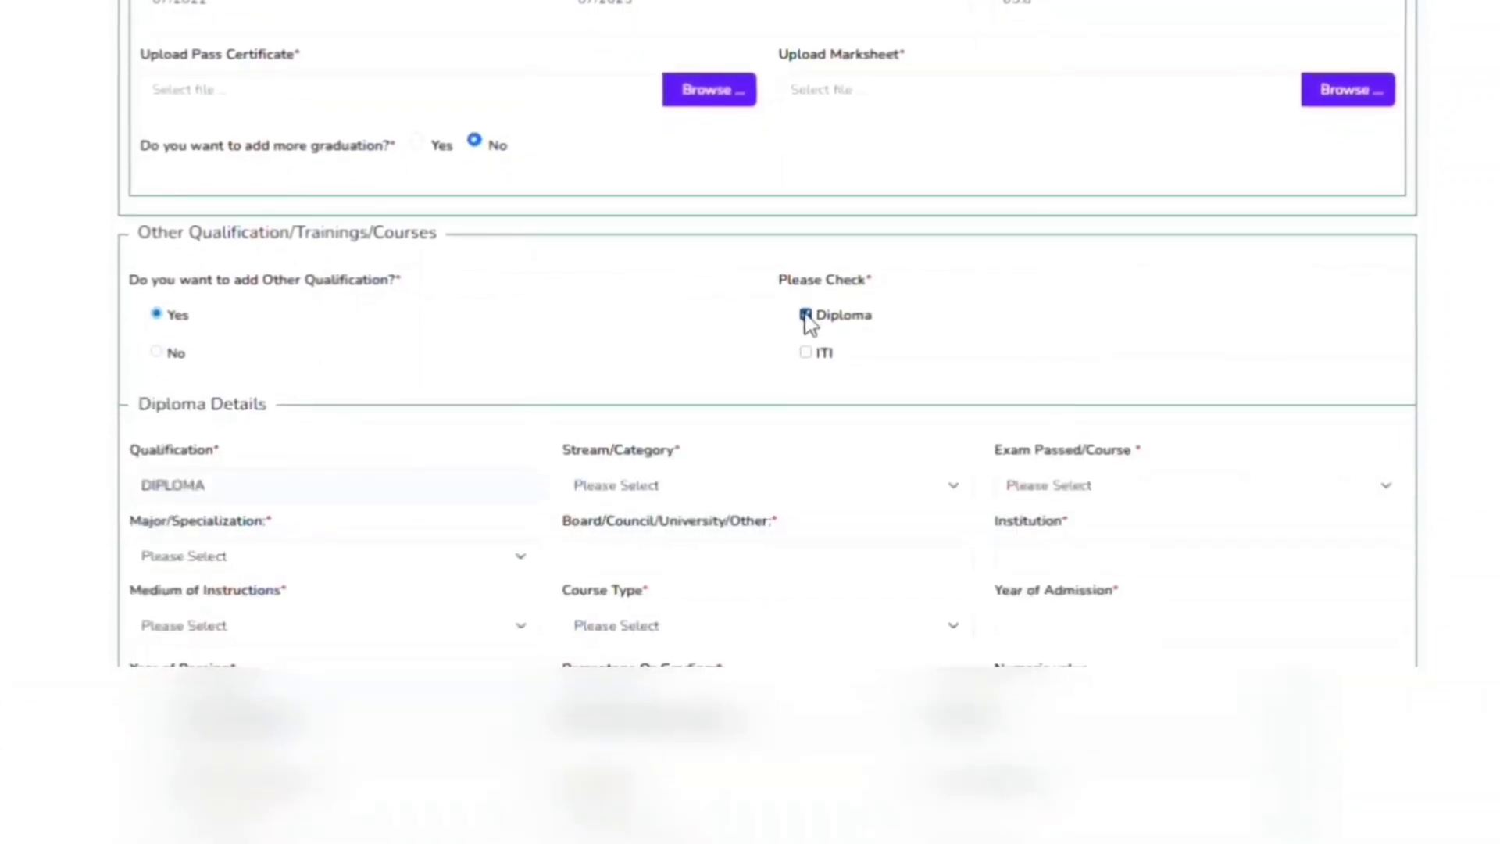
scroll(562, 436, "down", 2)
scroll(563, 442, "down", 1)
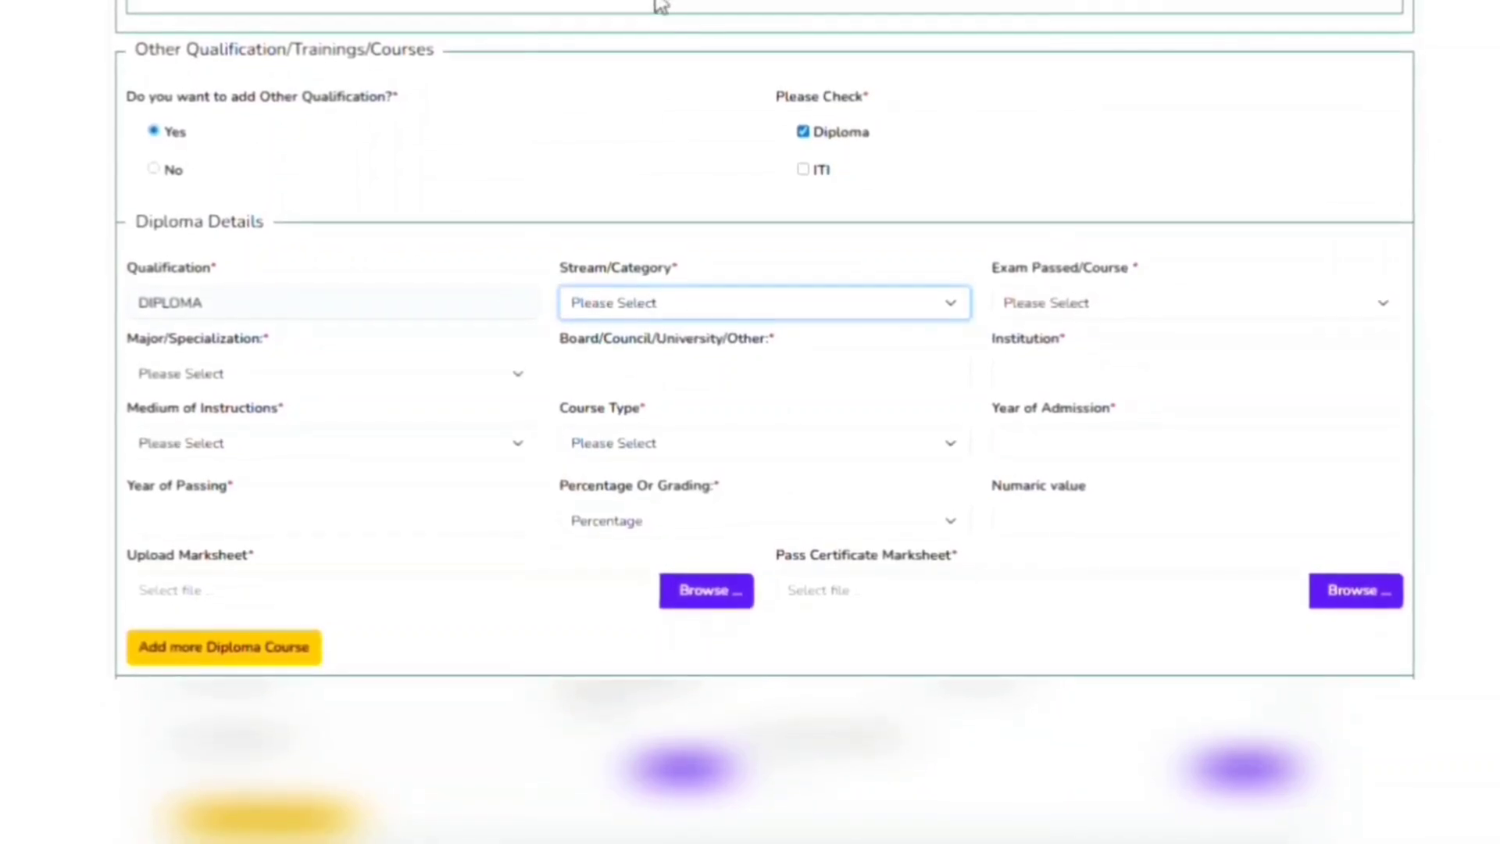
Set the diploma to Computer stream, Advance Diploma in Computer Application, board EAIT.
left_click(875, 239)
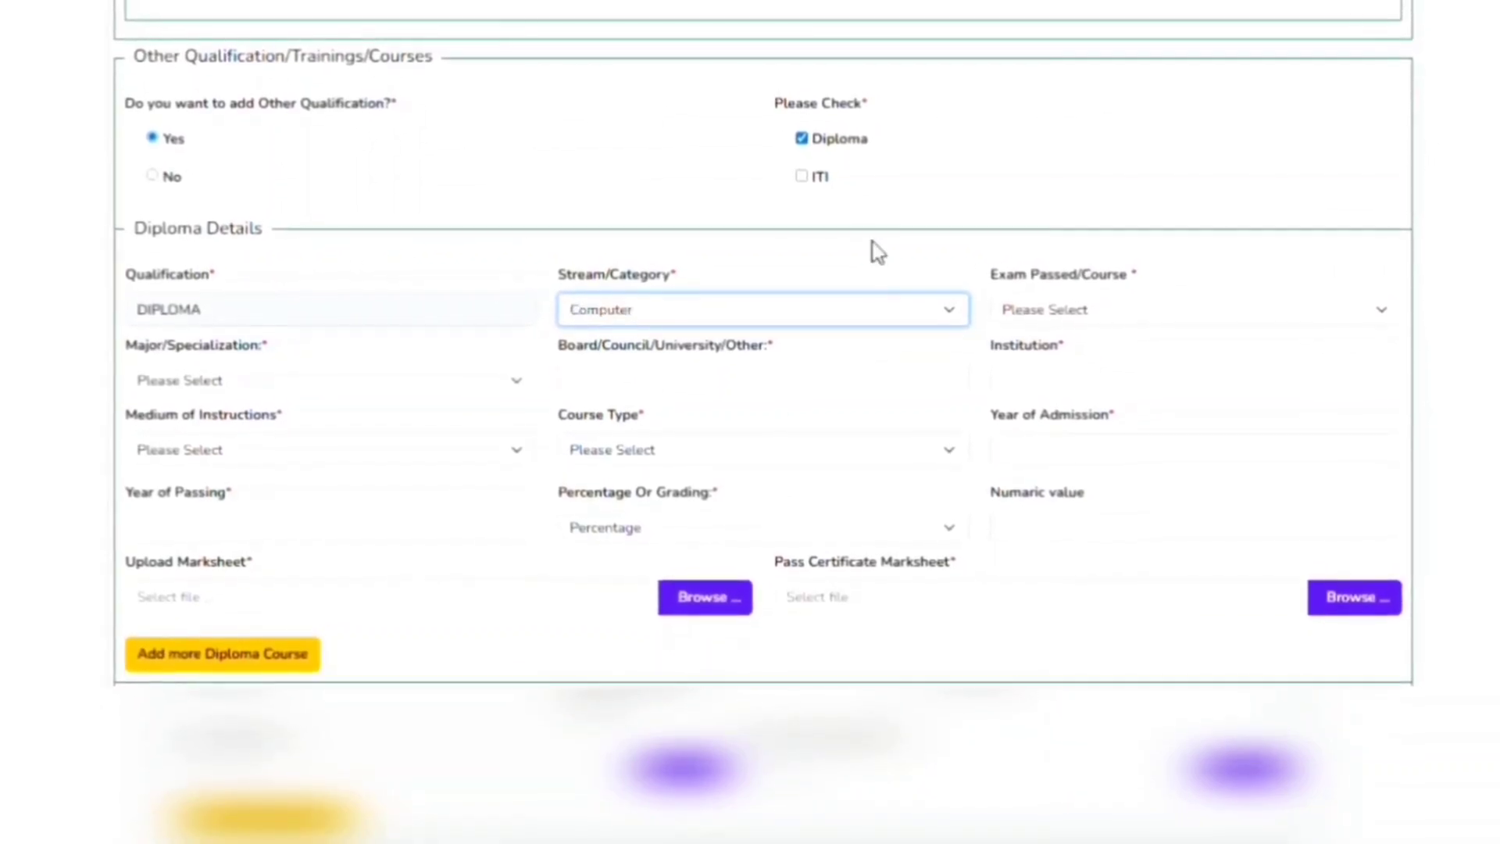
left_click(1072, 307)
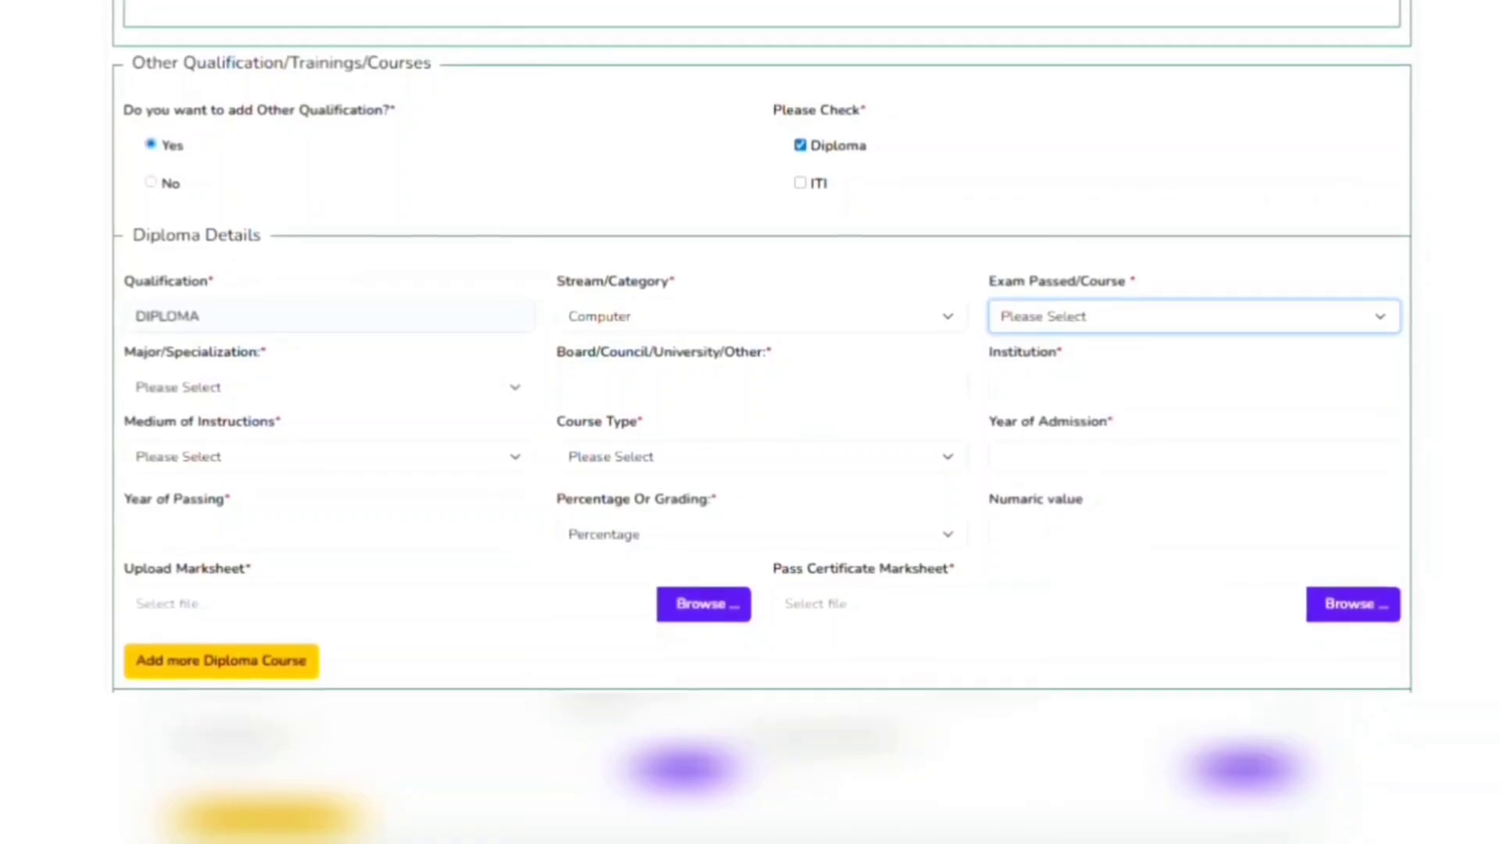
left_click(1094, 358)
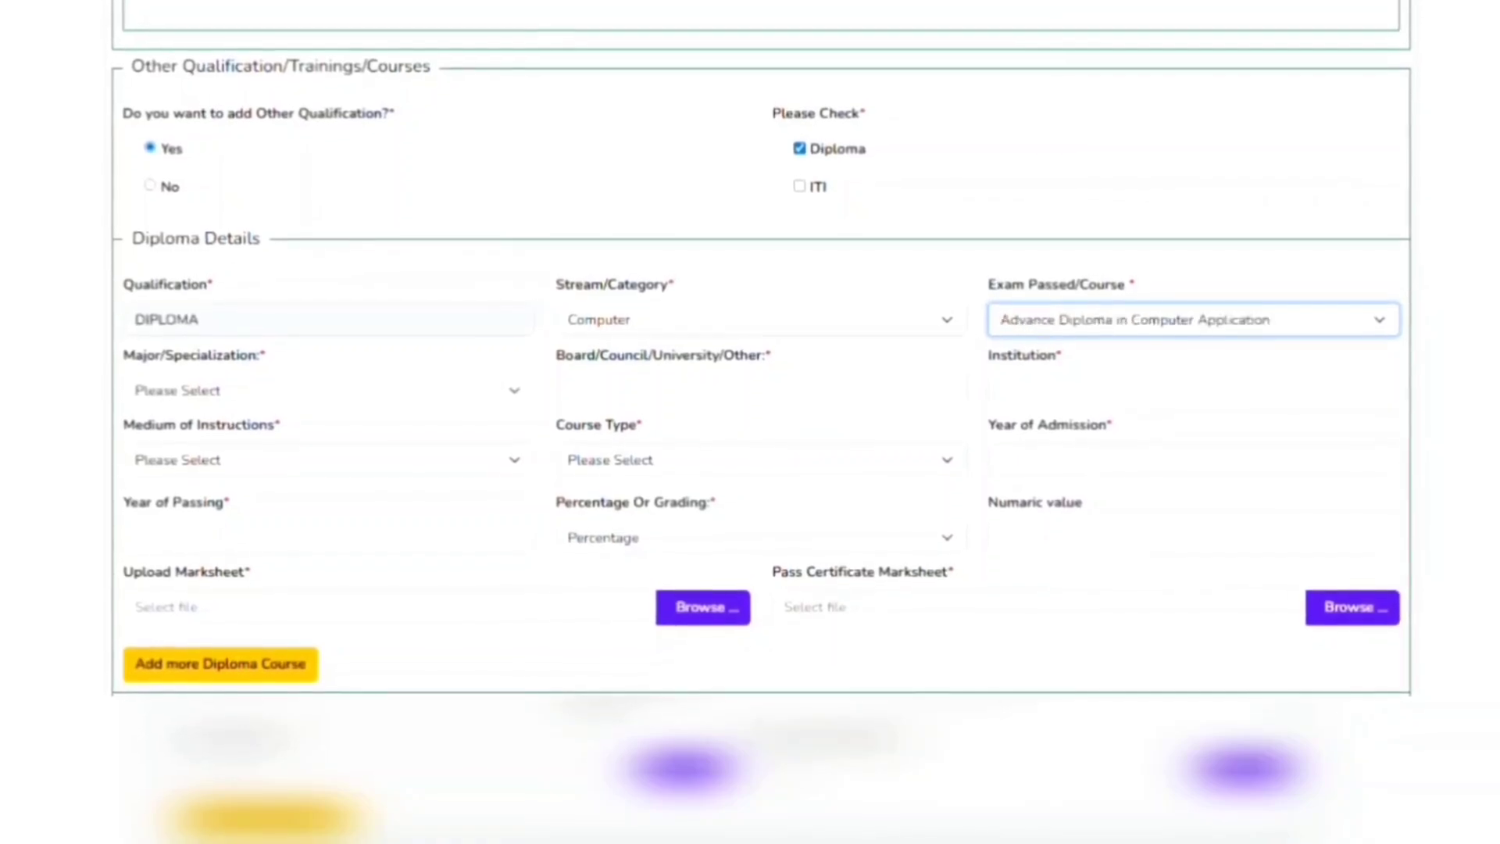
left_click(193, 393)
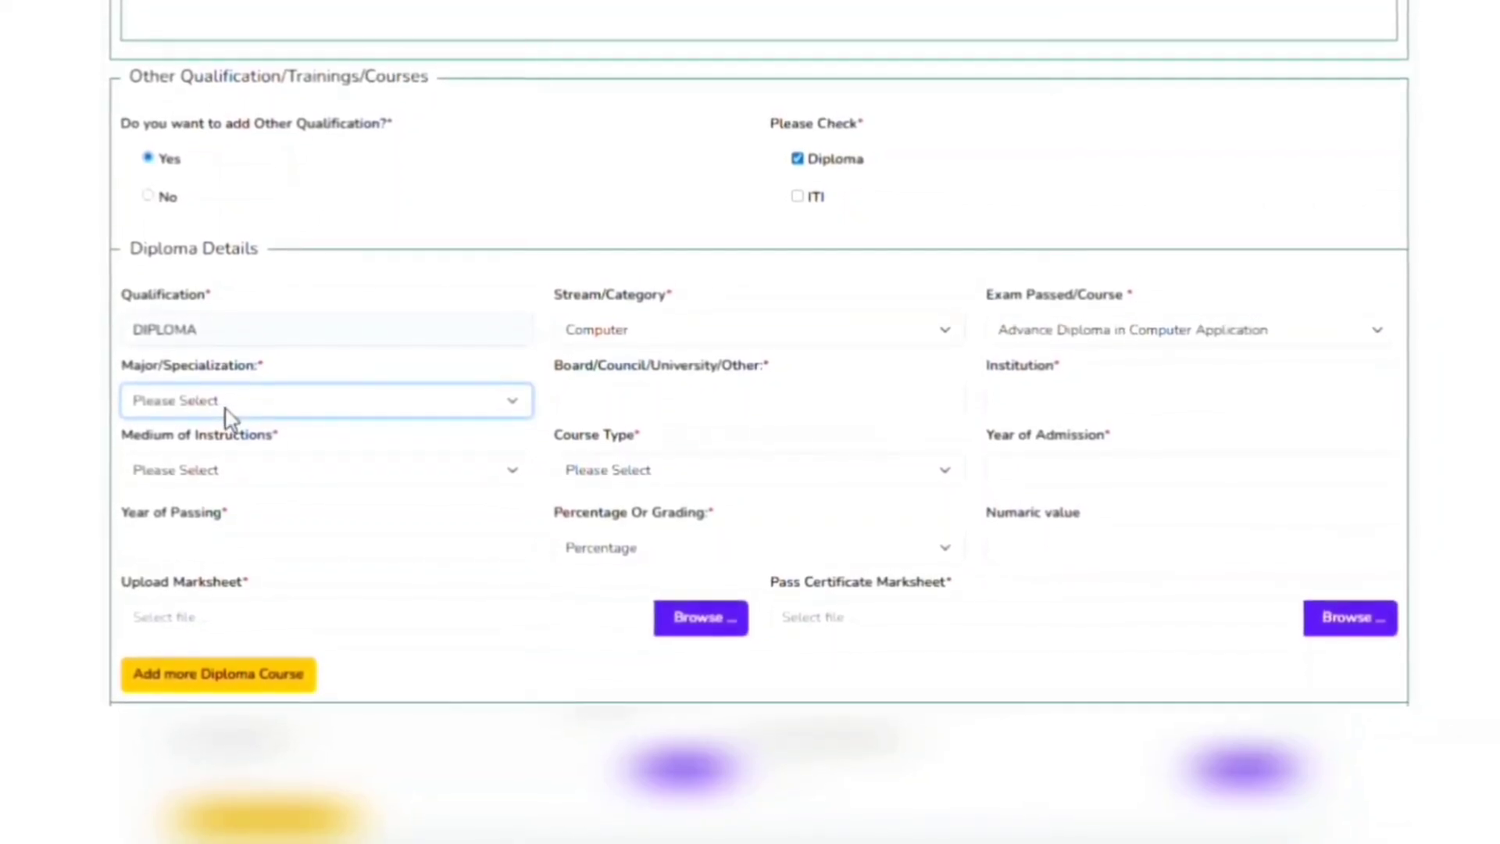
left_click(256, 501)
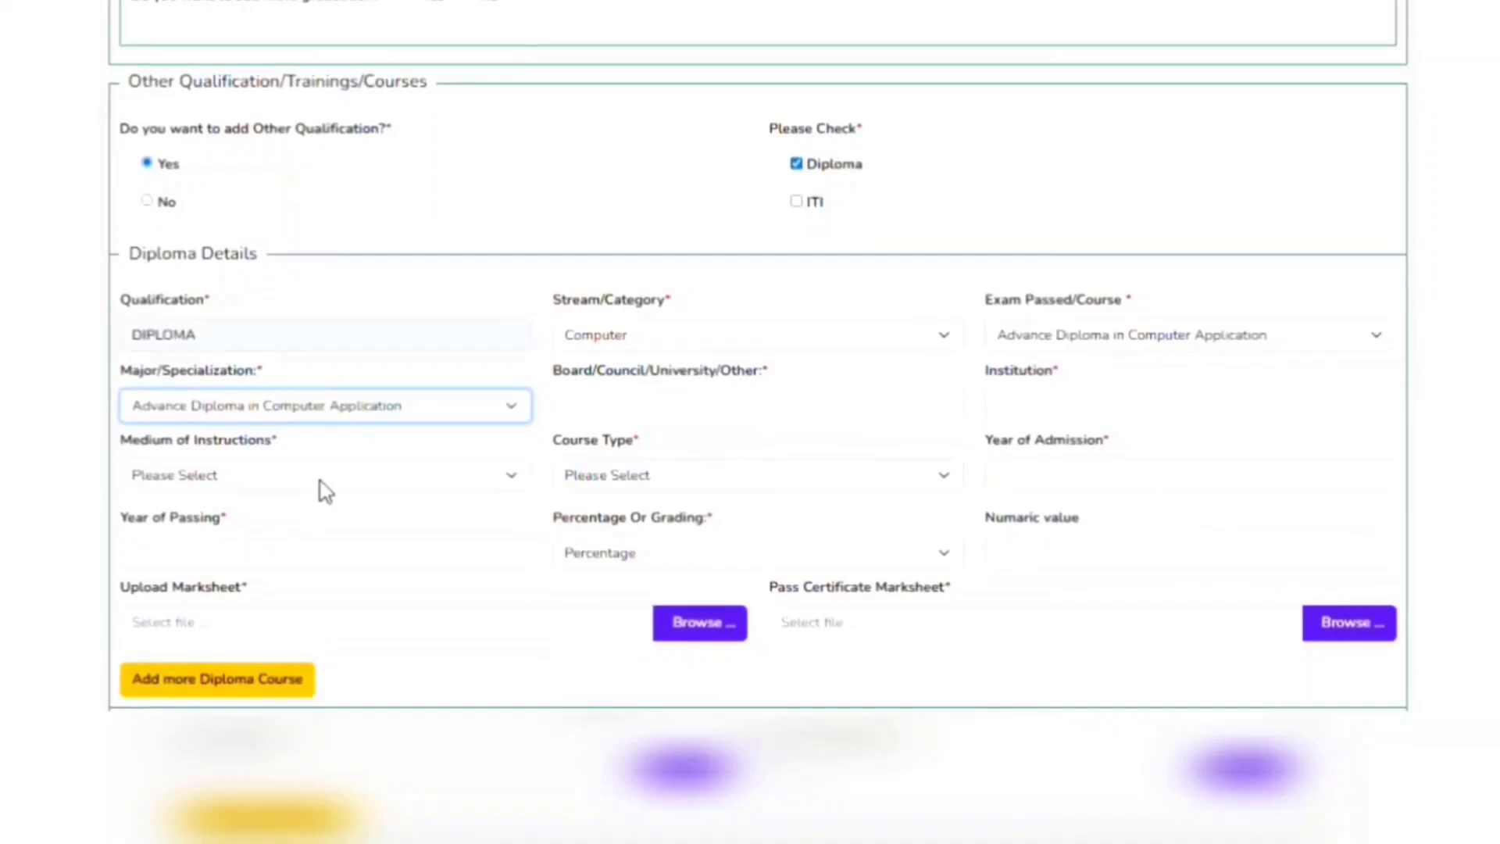
left_click(615, 411)
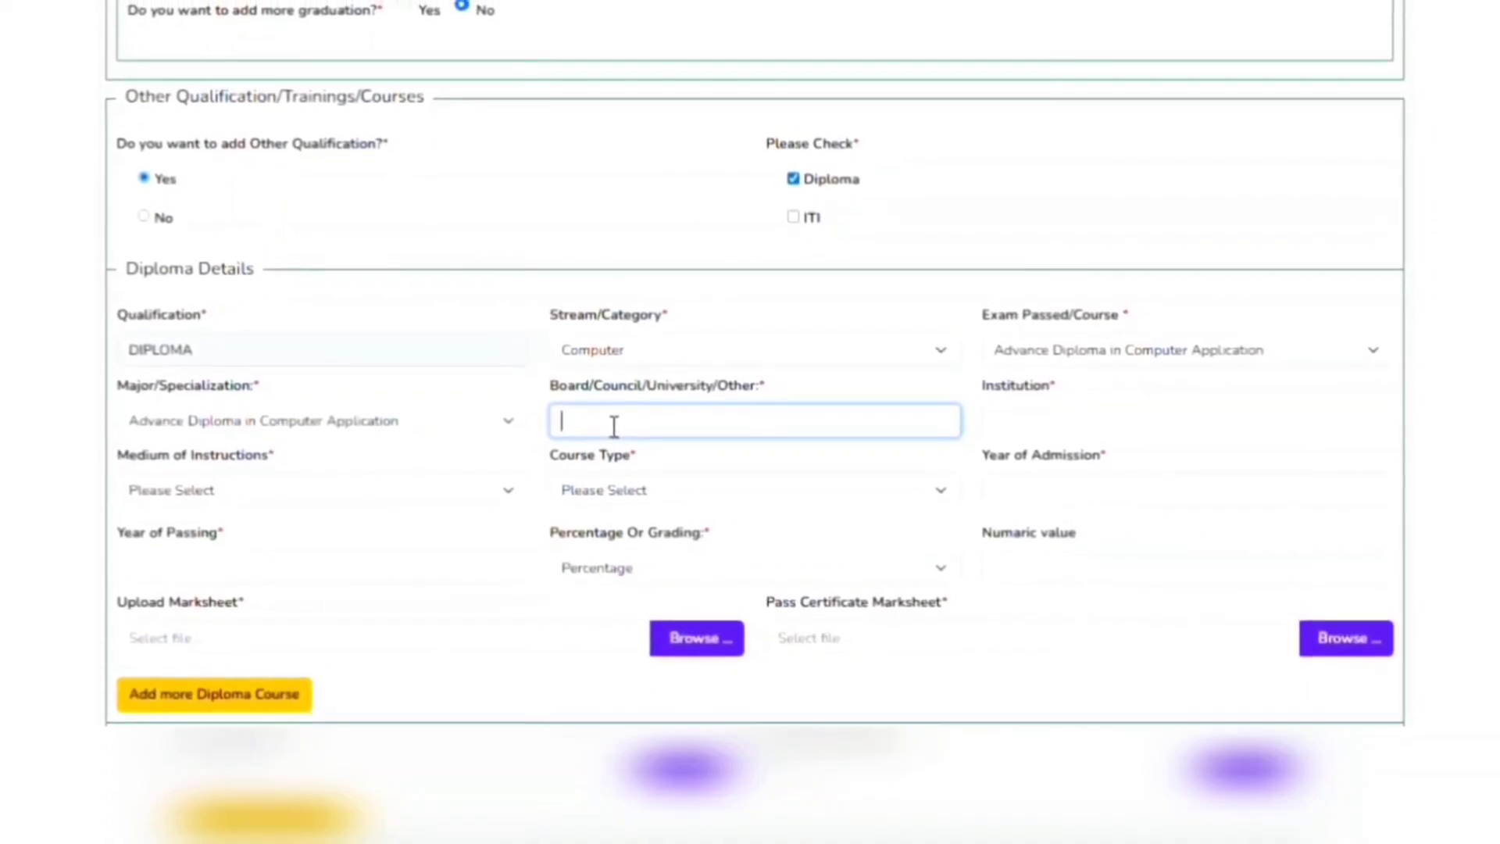
type("EAIT")
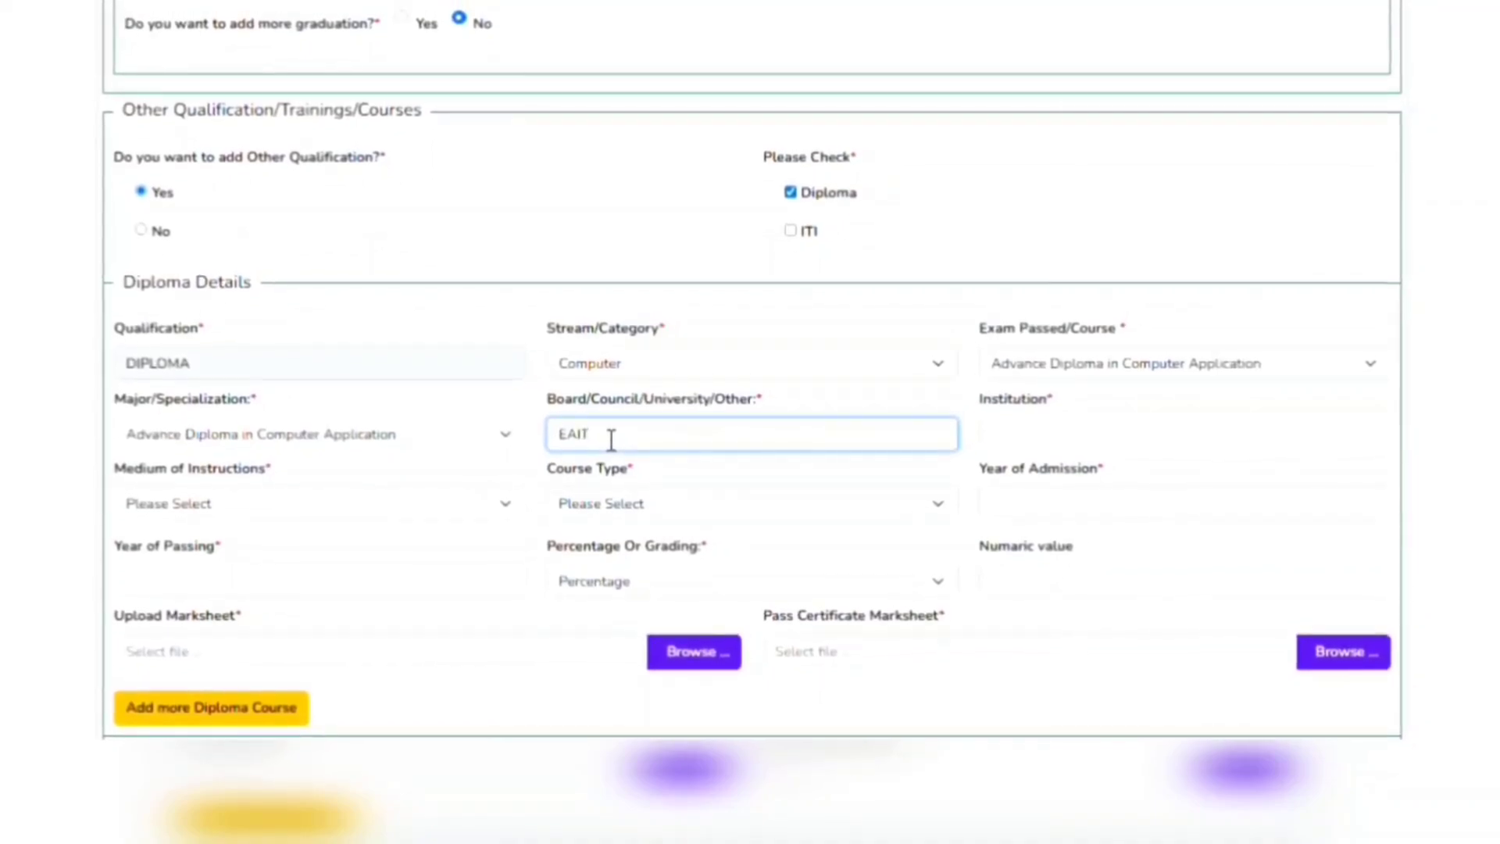
scroll(606, 437, "down", 4)
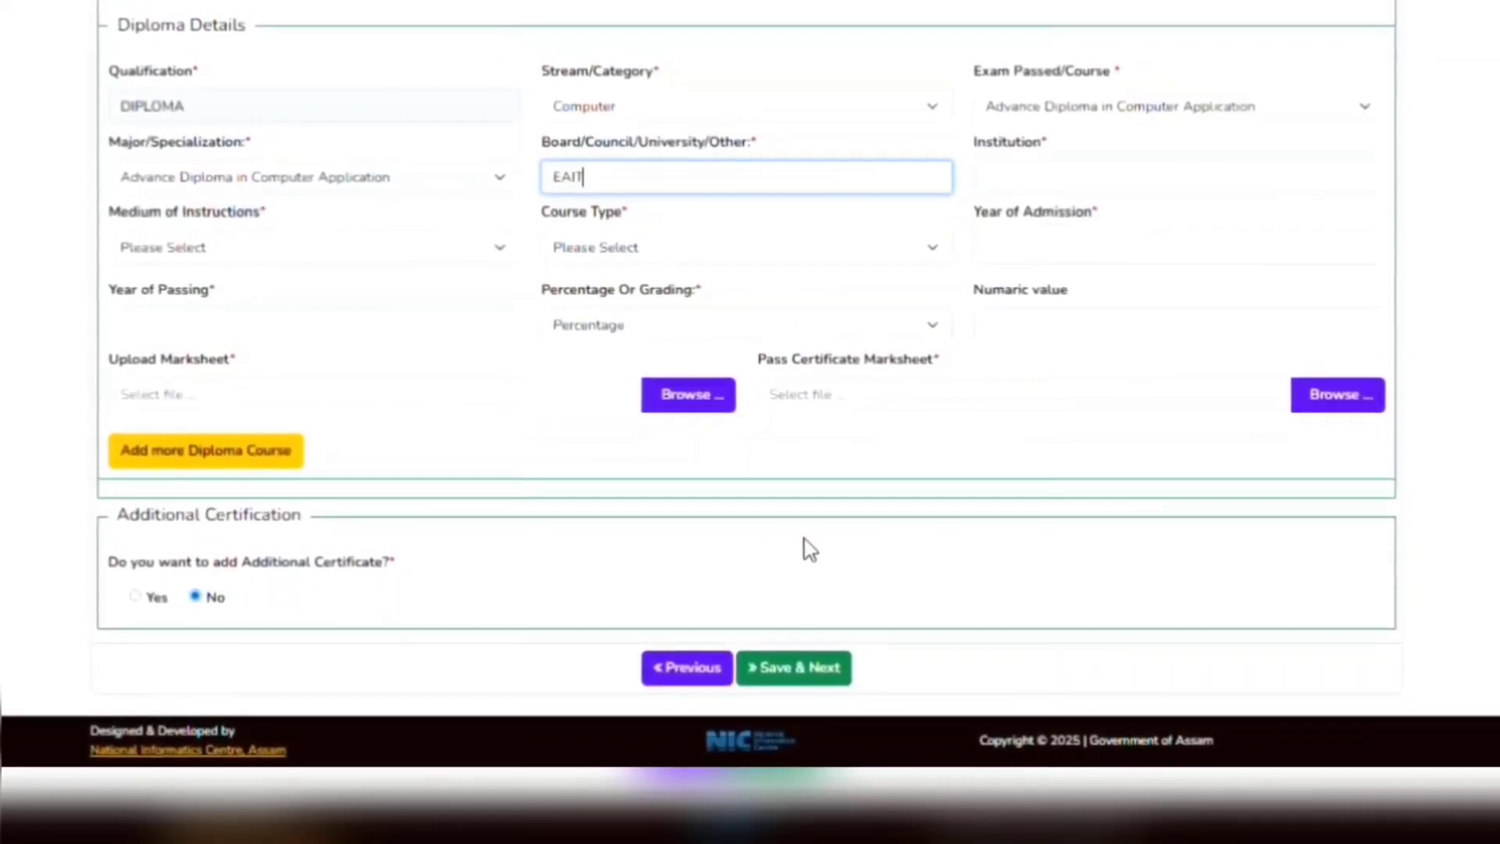
scroll(620, 422, "up", 4)
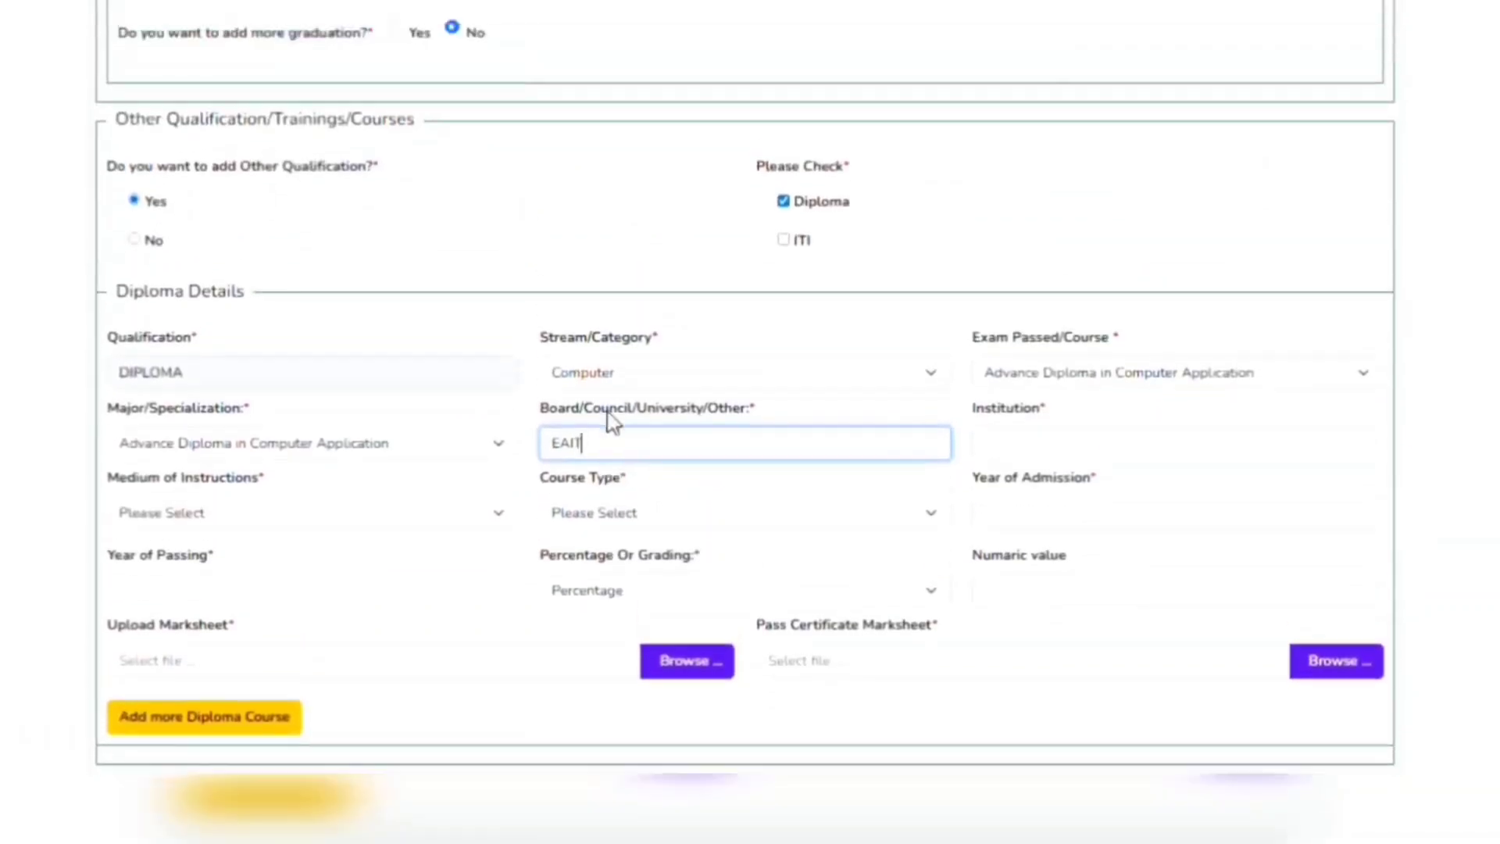
left_click(159, 286)
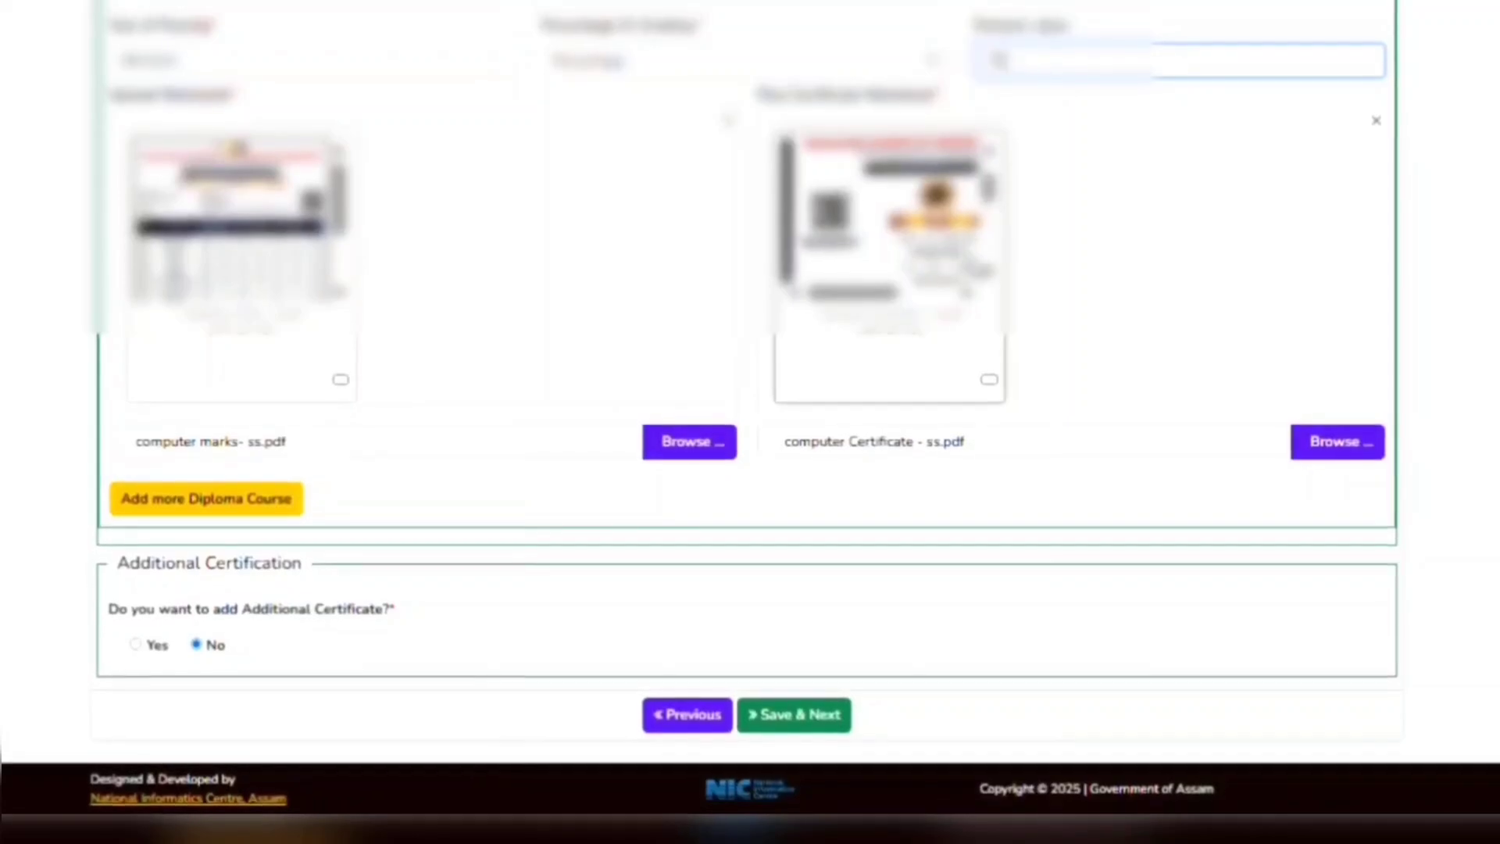
Save the education details and add Assamese and English as language rows.
left_click(802, 725)
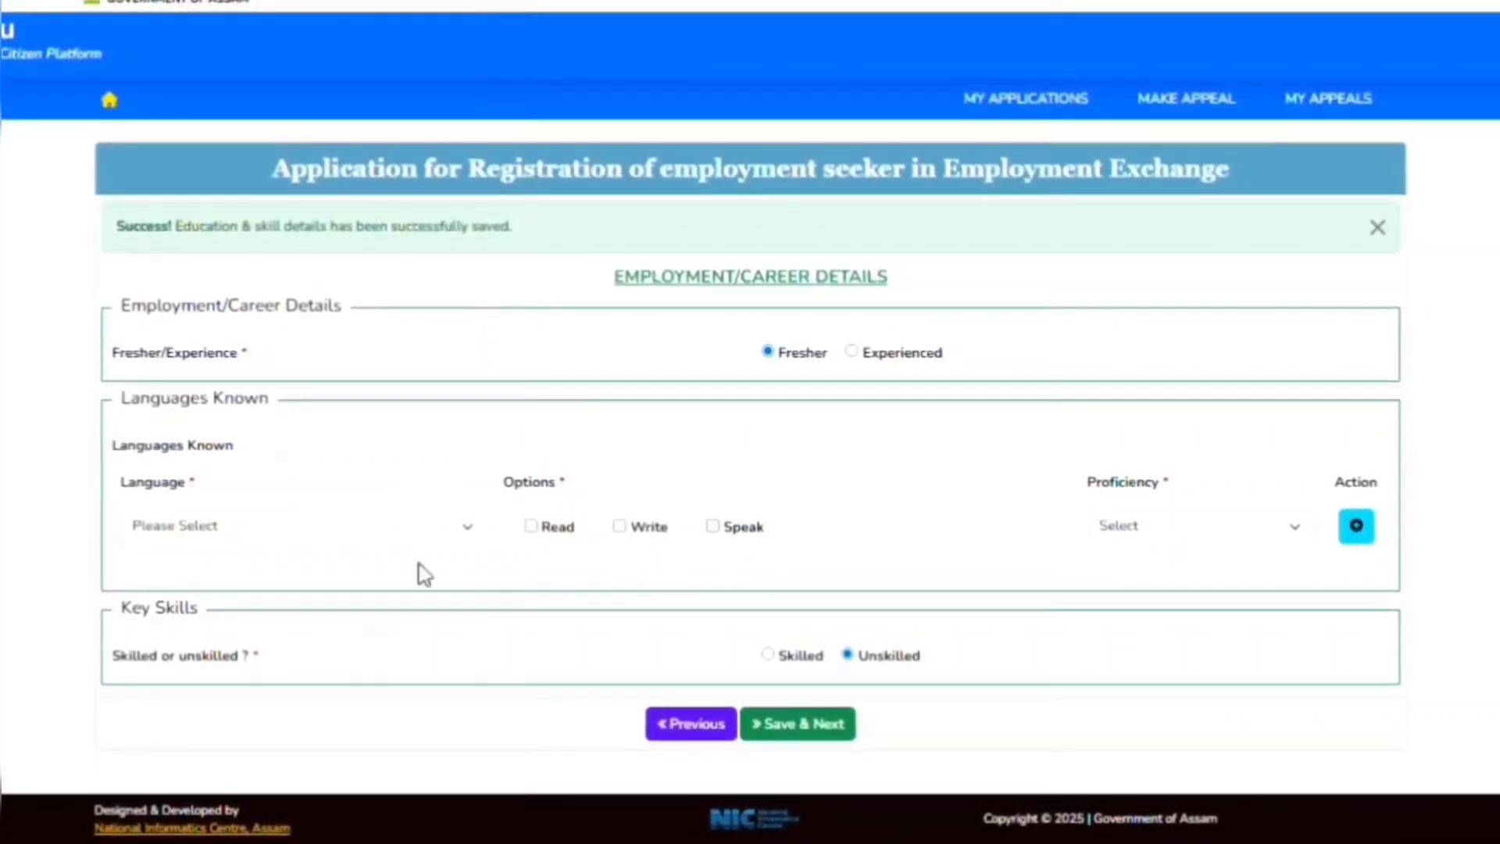
left_click(391, 535)
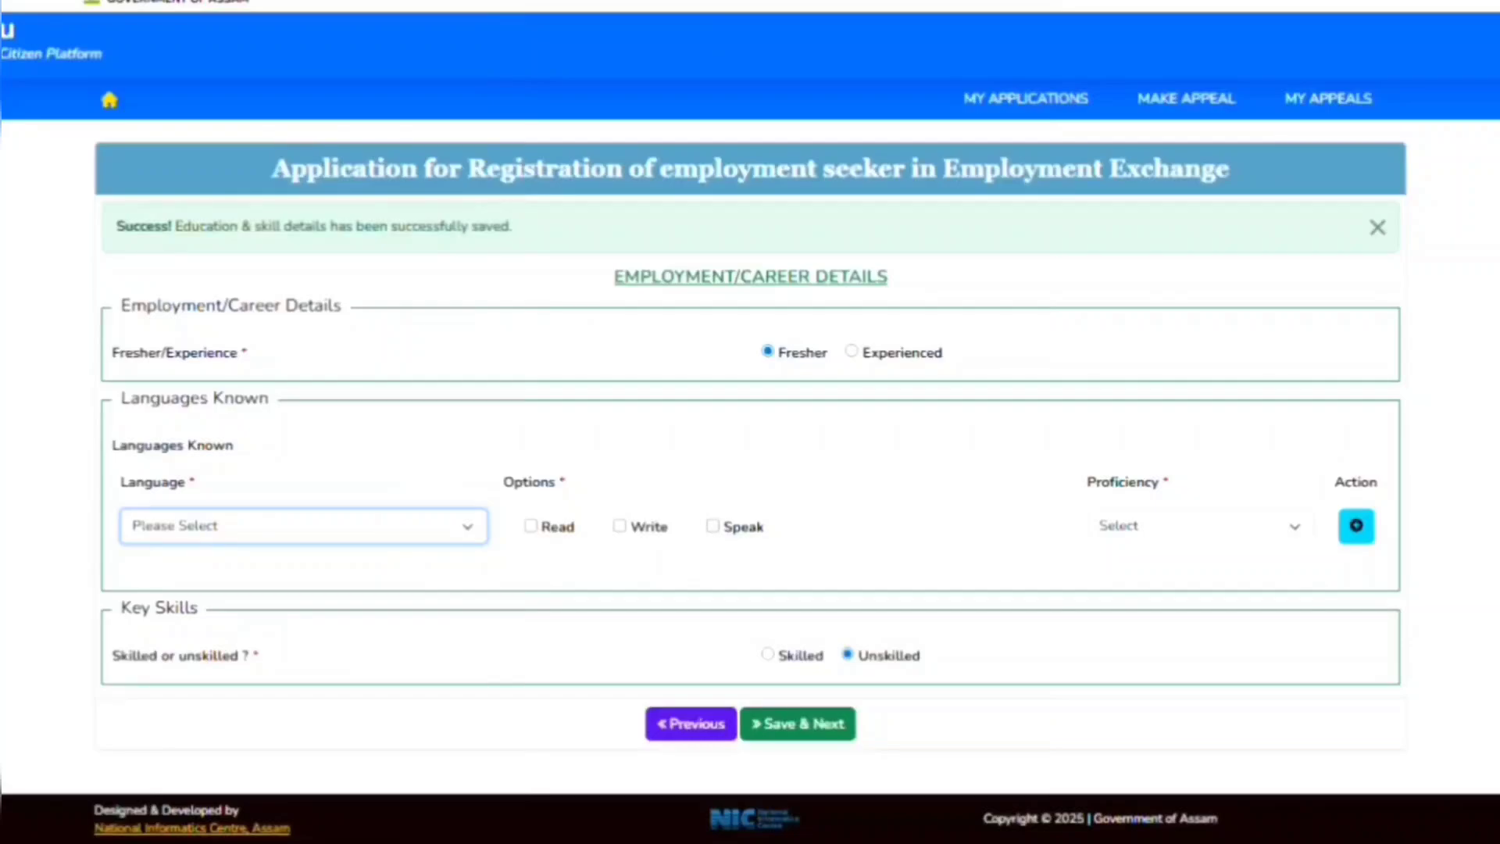
left_click(313, 578)
left_click(1357, 525)
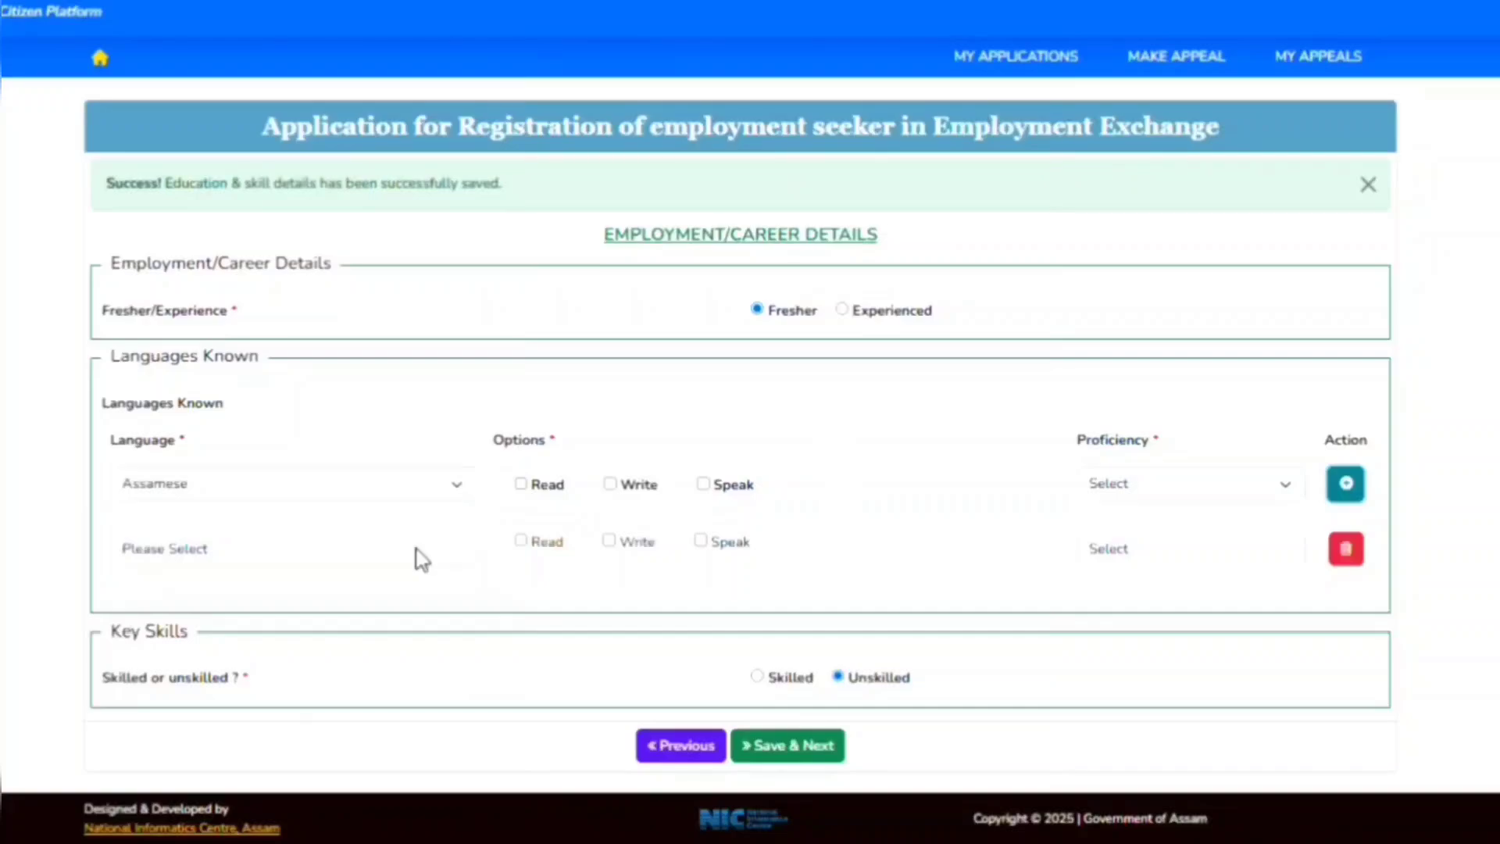
left_click(422, 559)
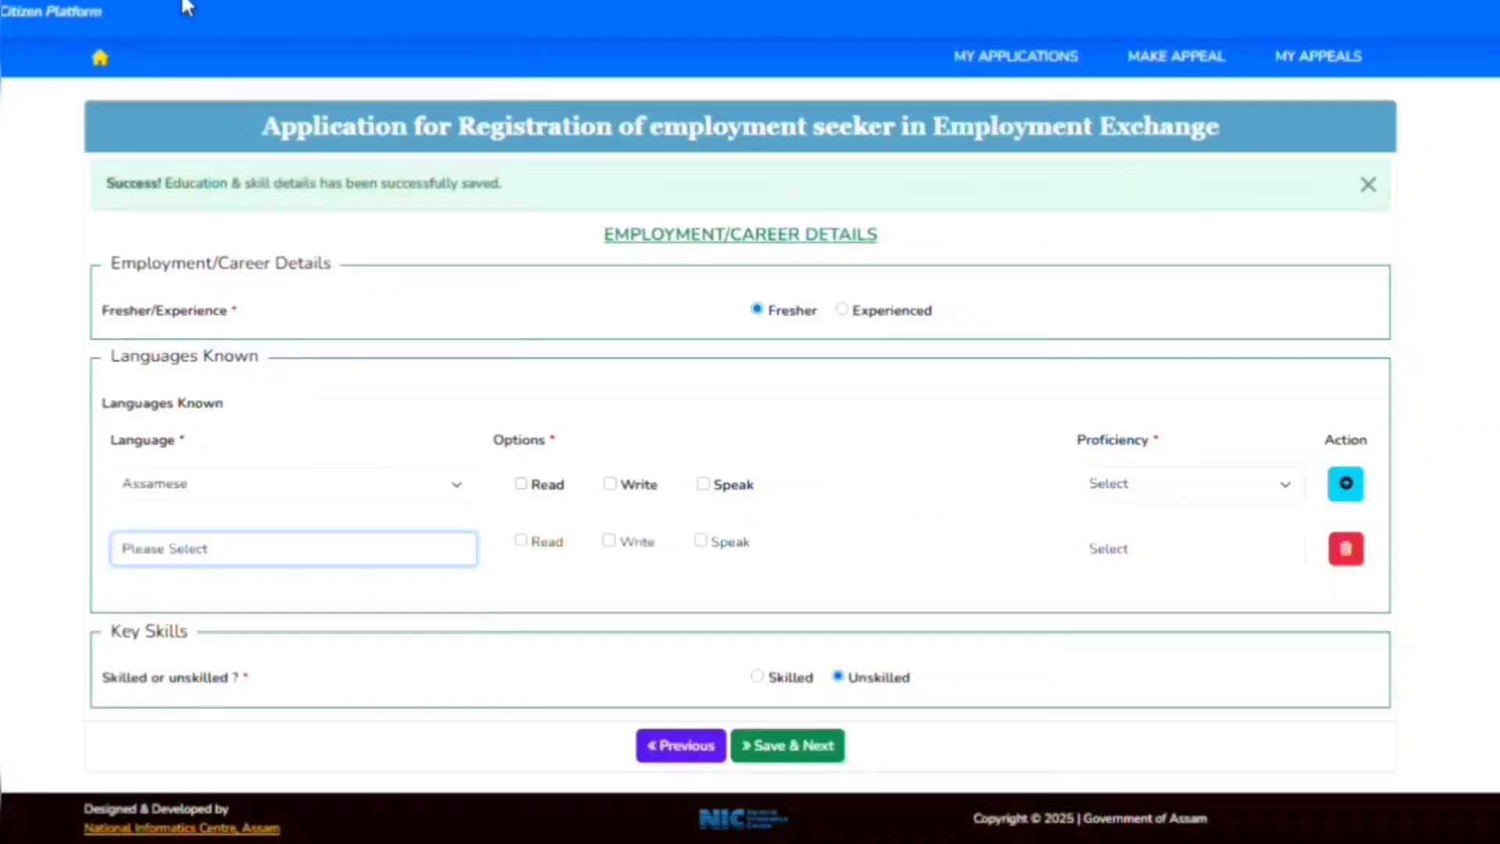
left_click(155, 48)
Mark Assamese and English as read, written and spoken, with English at Expert.
left_click(521, 484)
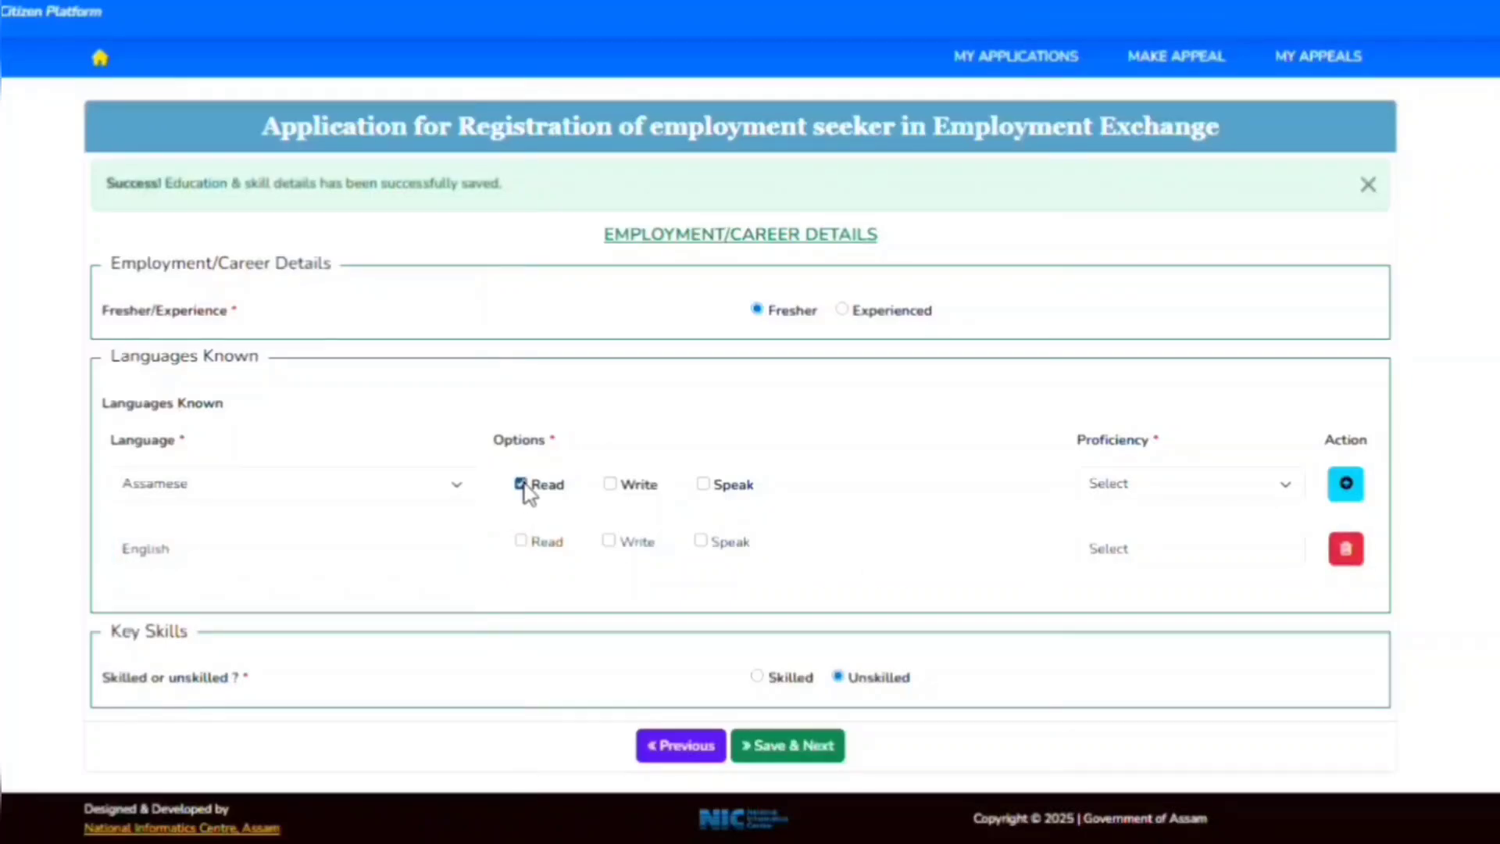
left_click(610, 486)
left_click(704, 485)
left_click(1136, 494)
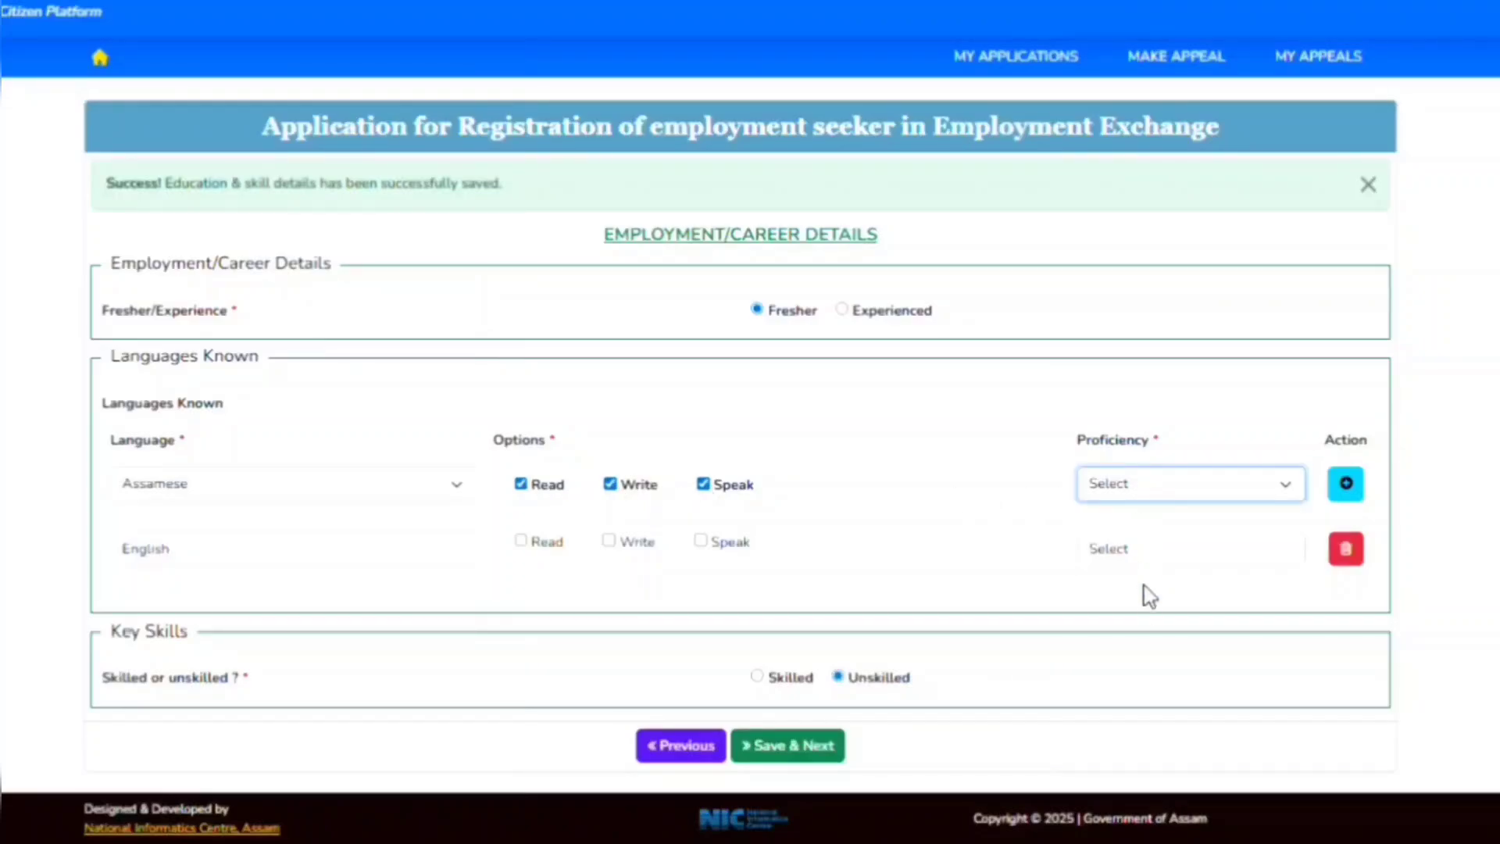
left_click(526, 538)
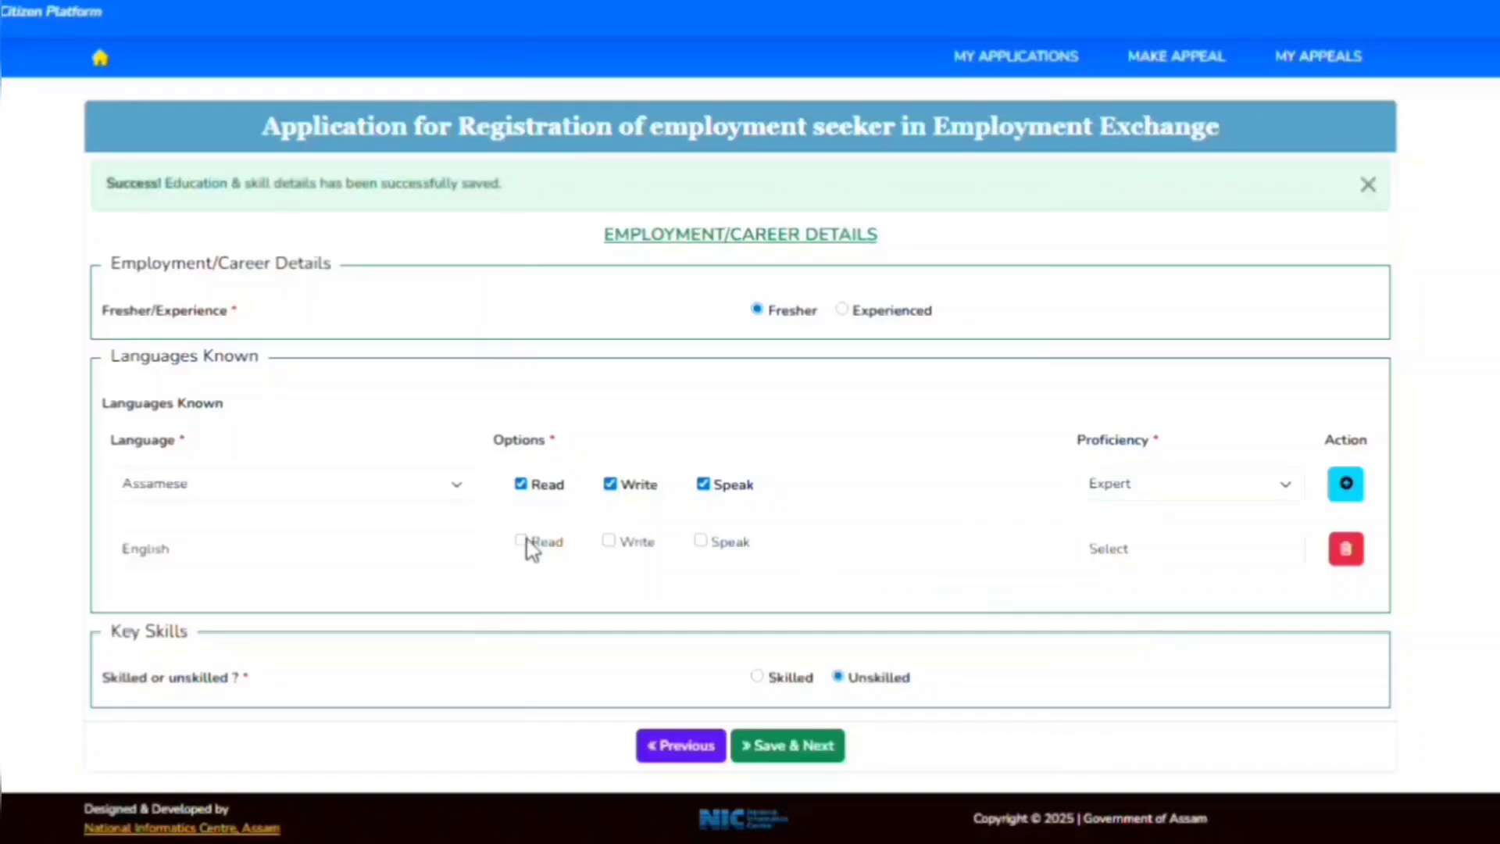
left_click(610, 543)
left_click(701, 541)
left_click(1150, 552)
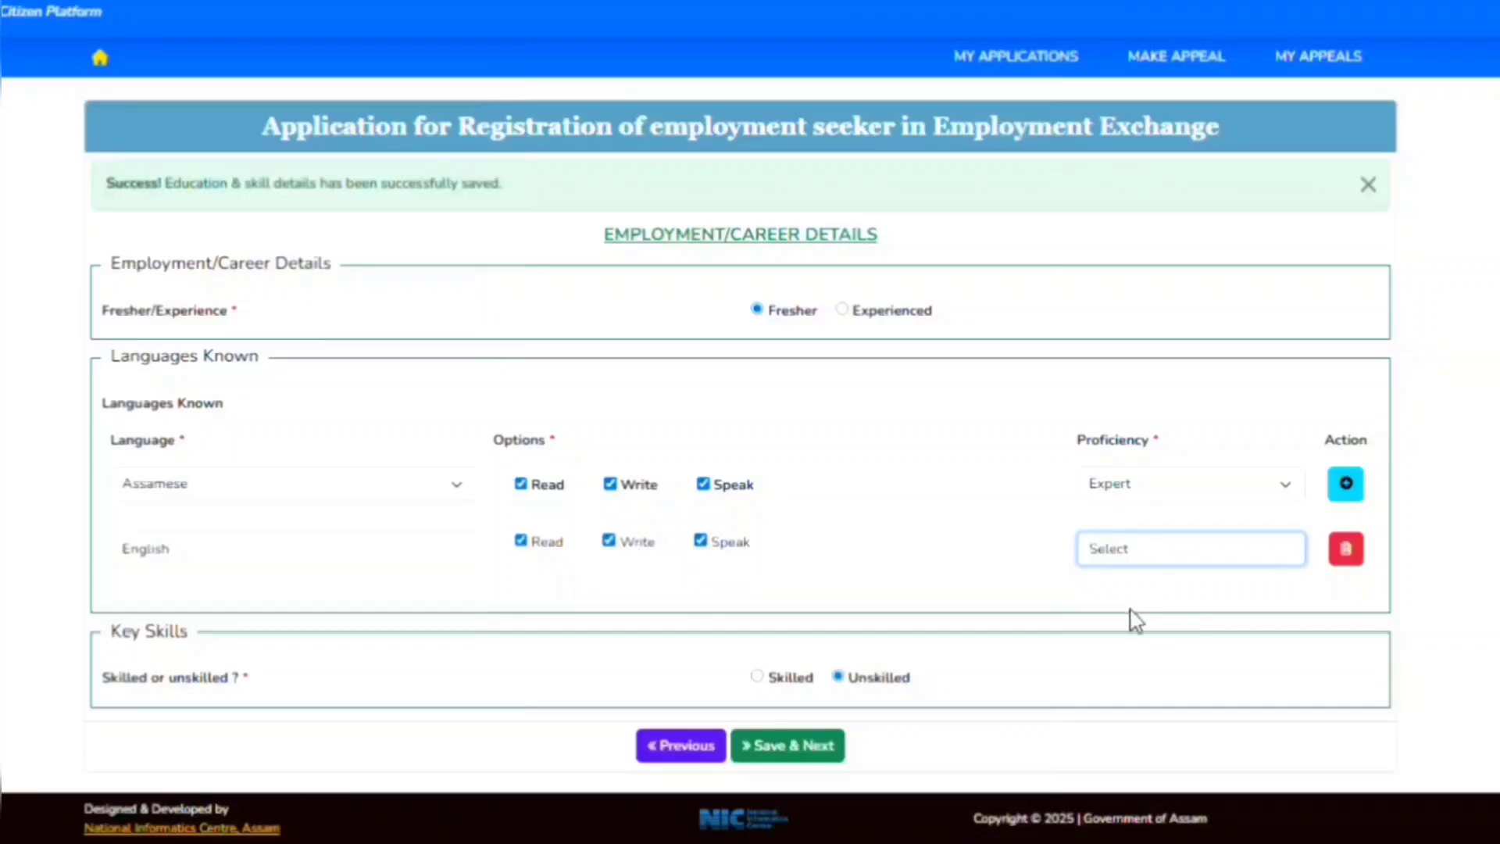
left_click(1126, 686)
Add Hindi as a third language read, written and spoken, then save and continue.
left_click(1348, 484)
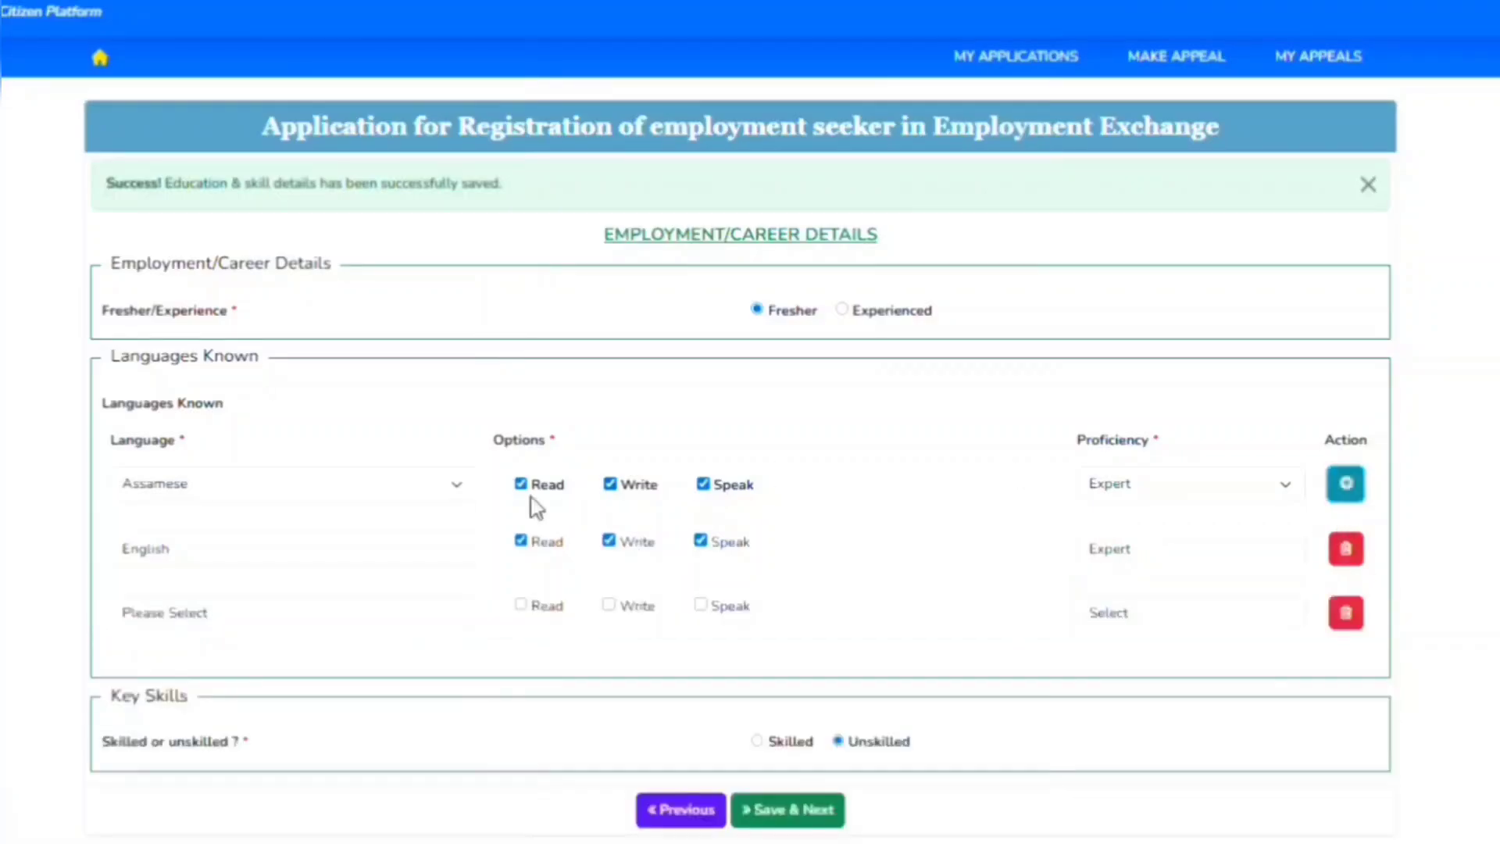
scroll(532, 504, "down", 1)
left_click(361, 556)
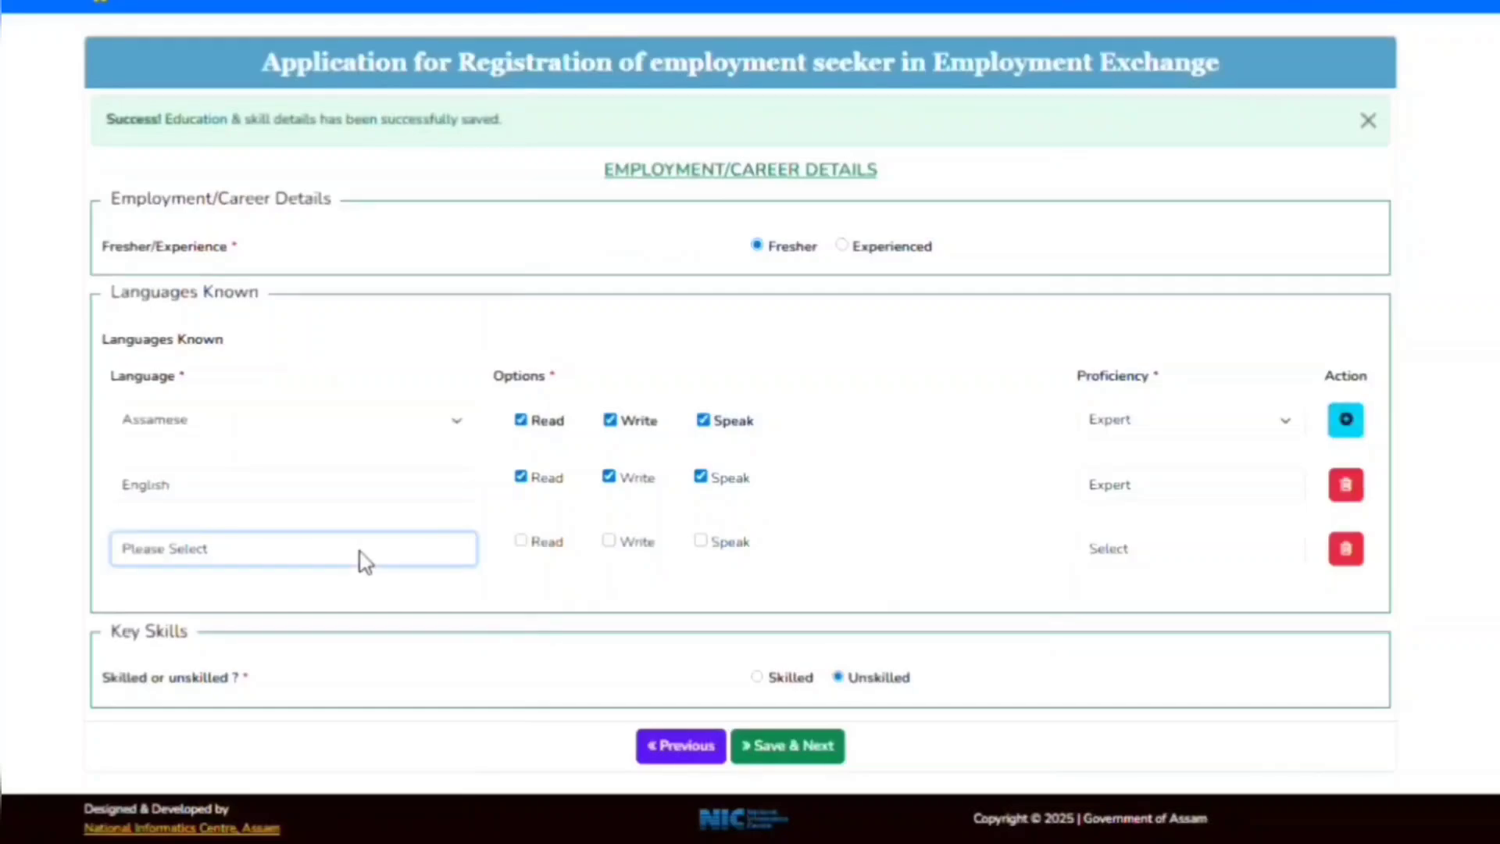
key("h")
left_click(522, 543)
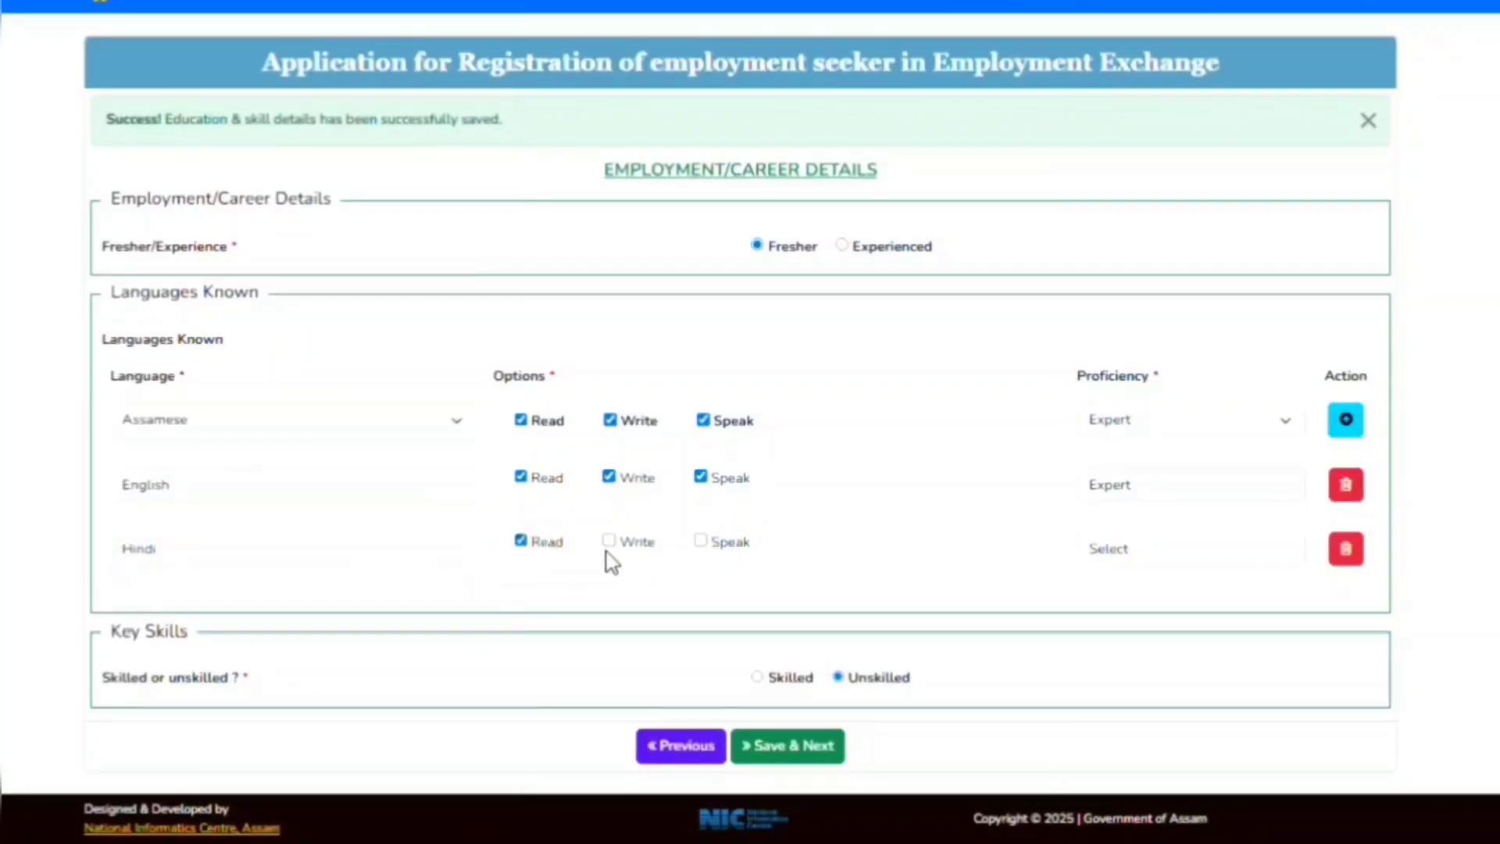
left_click(613, 543)
left_click(708, 542)
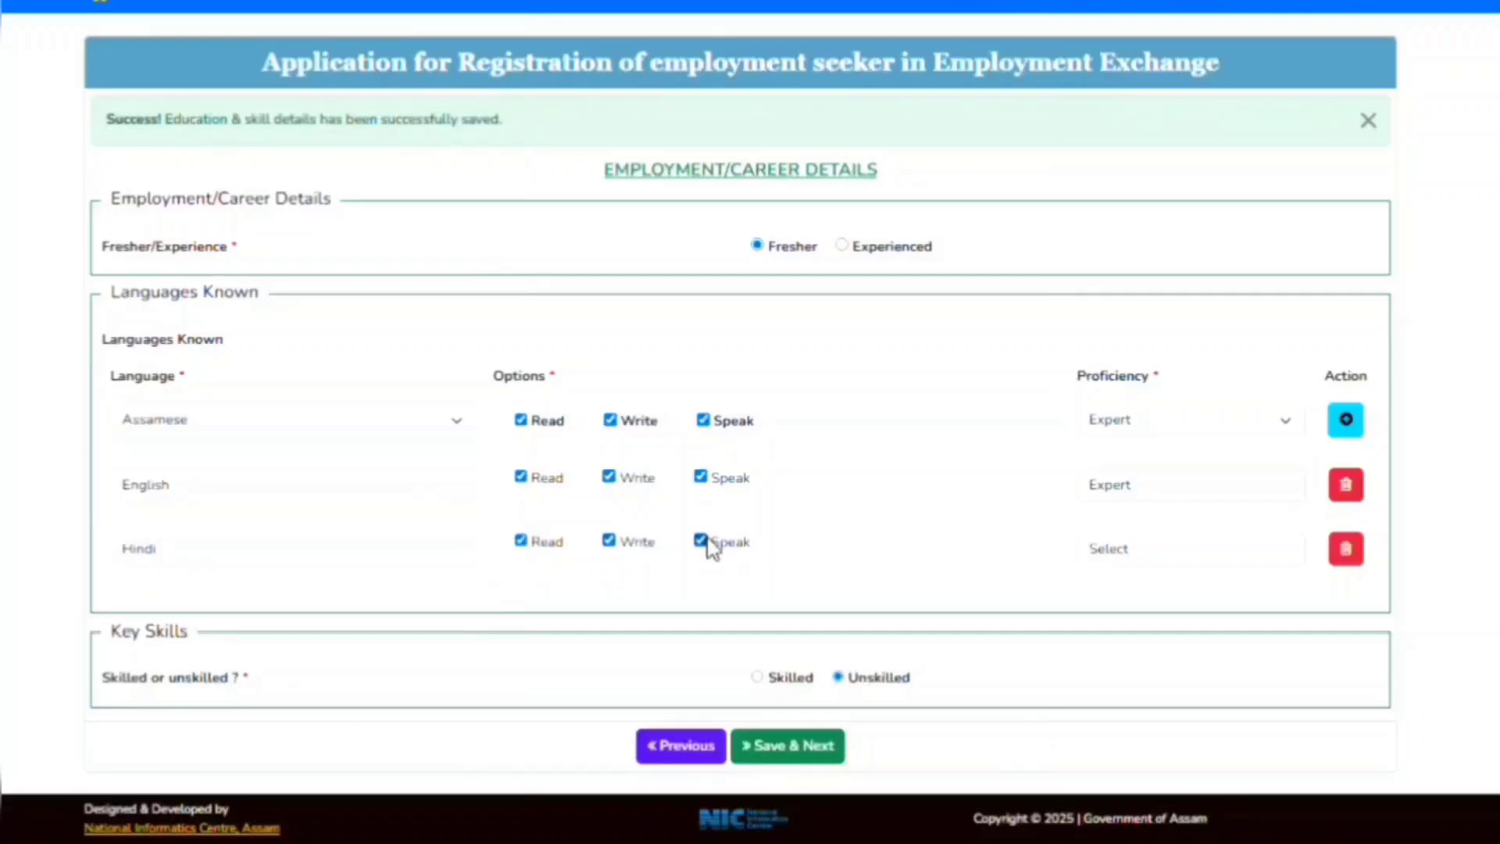
left_click(793, 755)
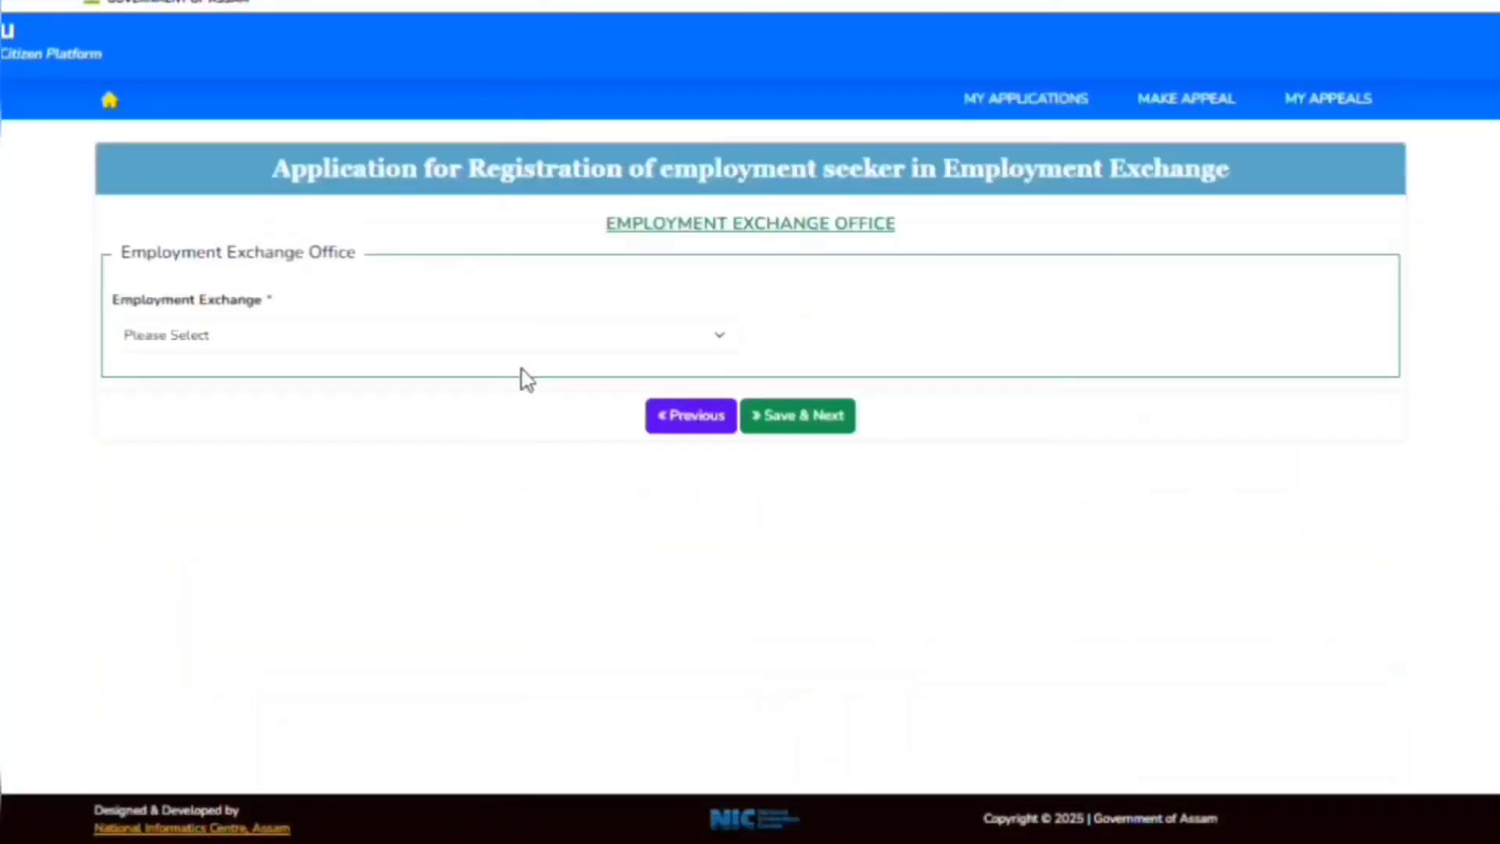
Select District Employment Exchange- Dhubri as the office and save.
left_click(509, 342)
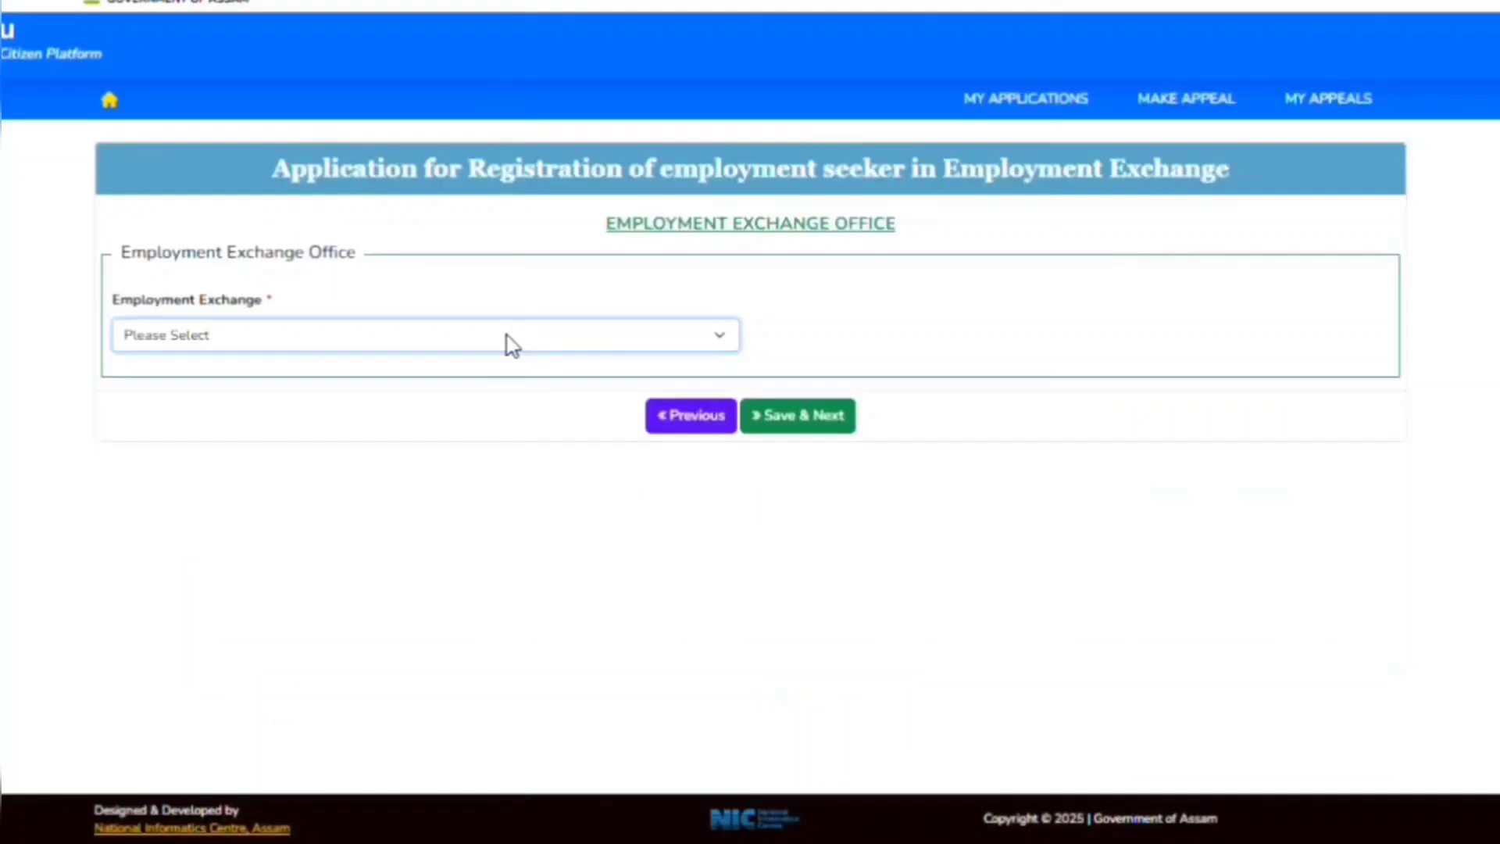
left_click(432, 402)
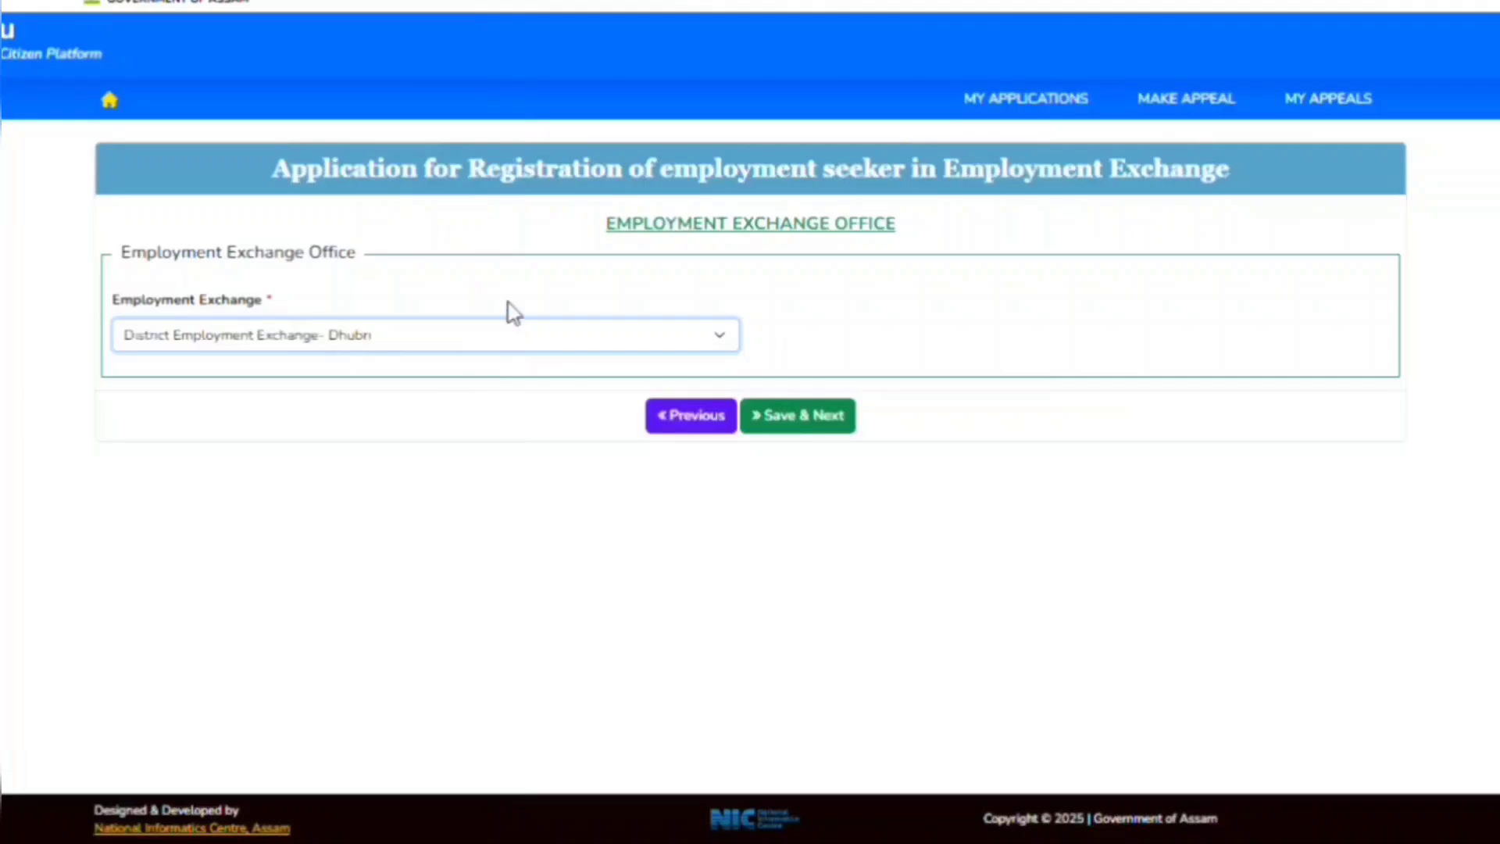
left_click(799, 424)
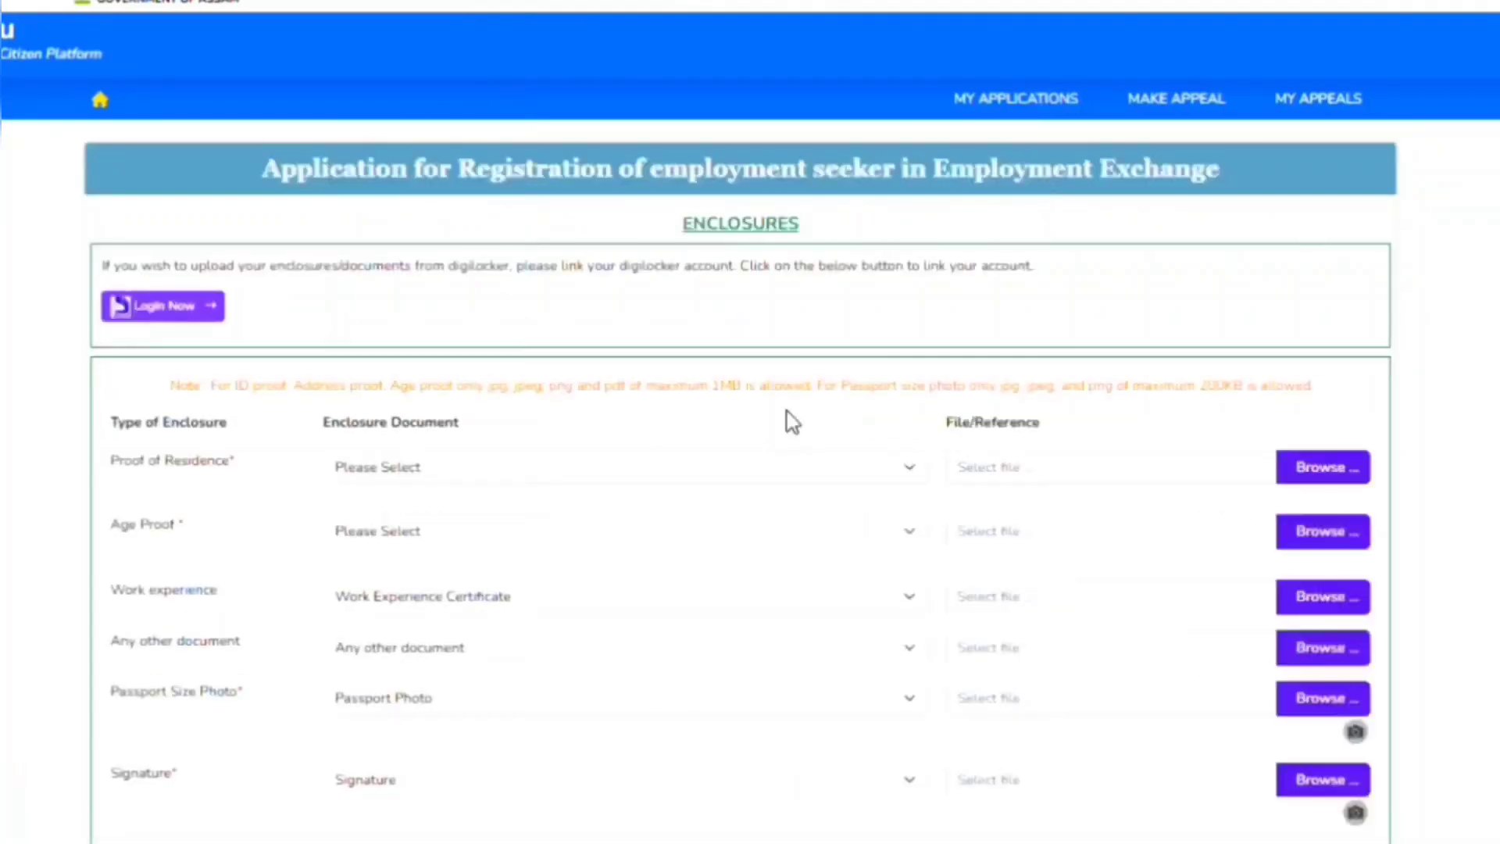
Choose Voter Card as residence proof and HSLC Admit Card as age proof.
scroll(786, 411, "down", 3)
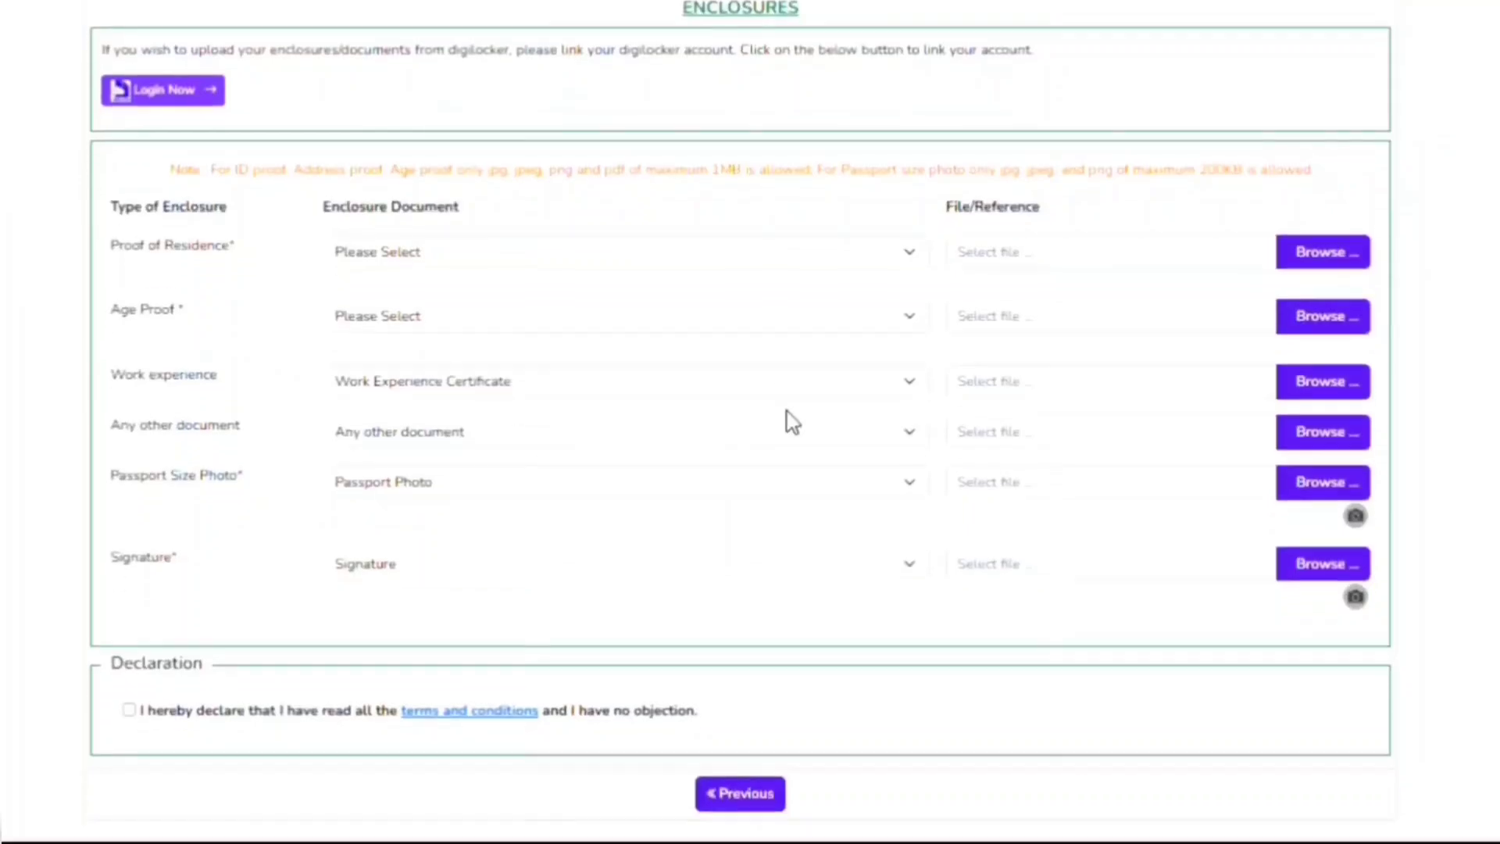
left_click(908, 247)
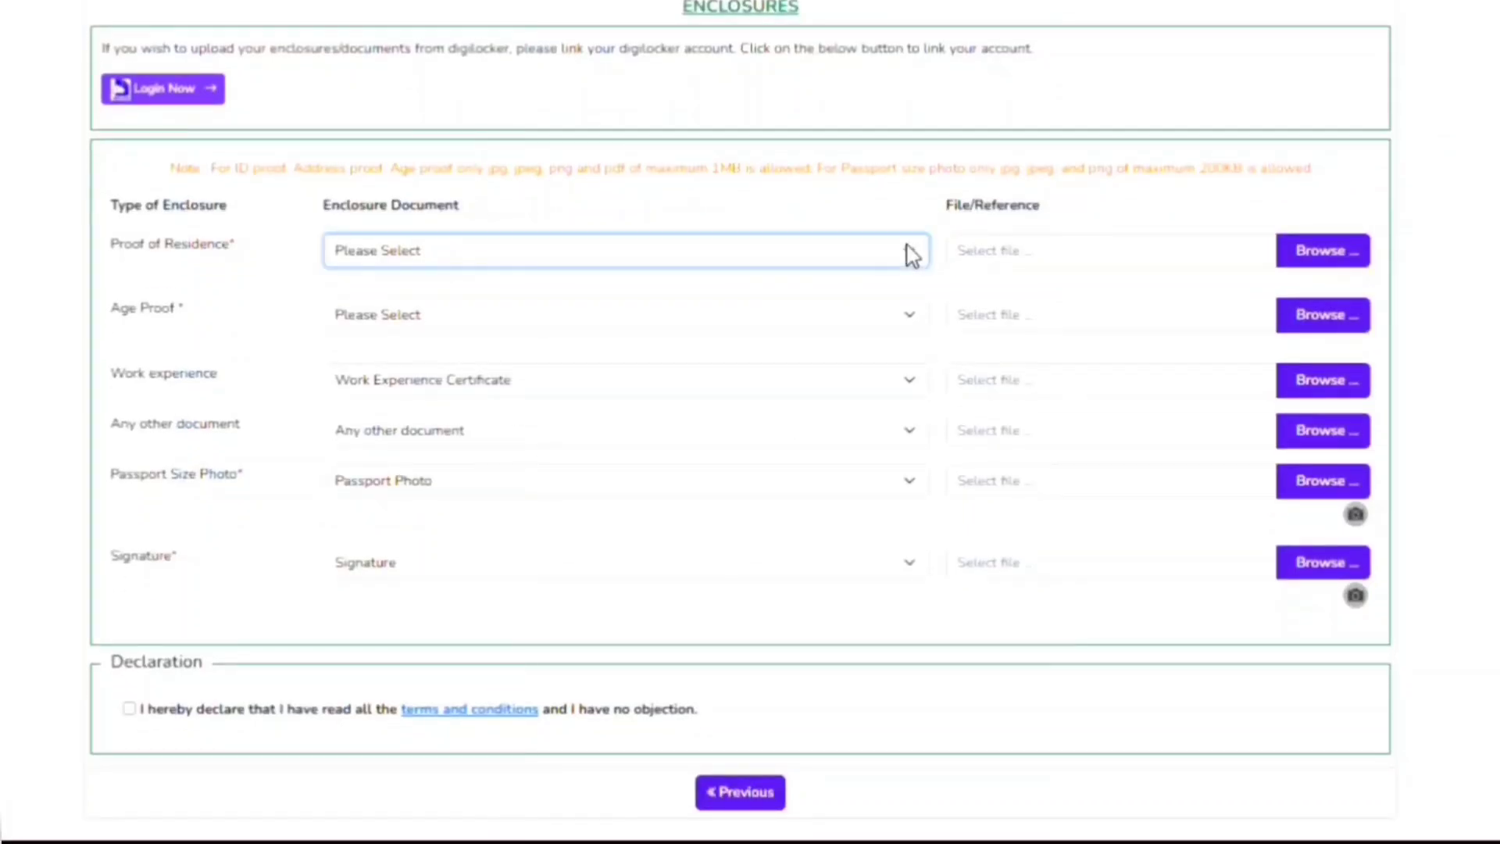
left_click(556, 451)
key("Tab")
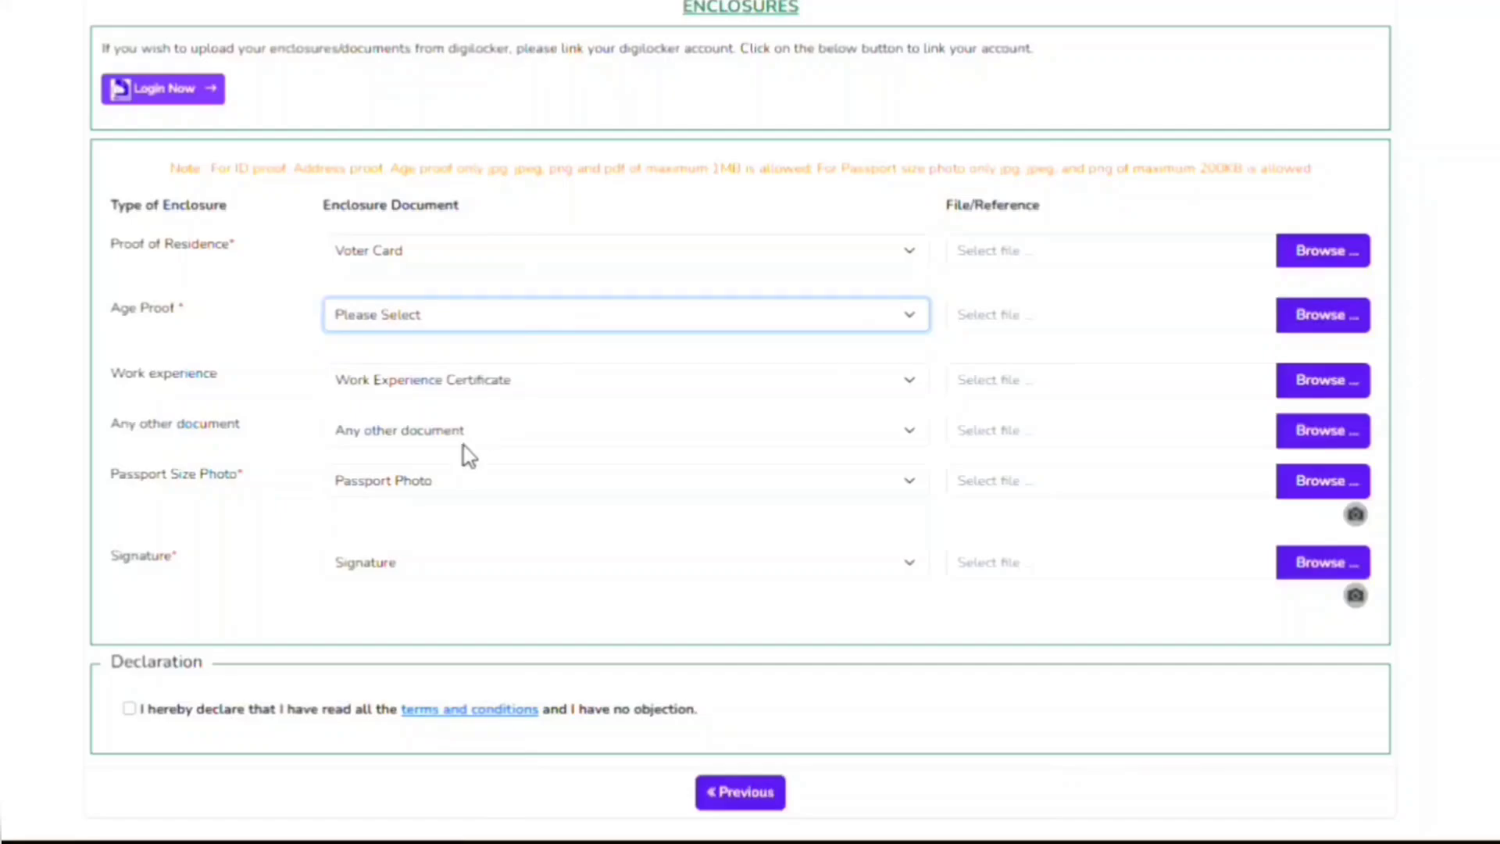
key("Down")
Attach the enclosure files, tick the declaration, and save to reach the Application Preview.
scroll(428, 426, "down", 1)
left_click(429, 434)
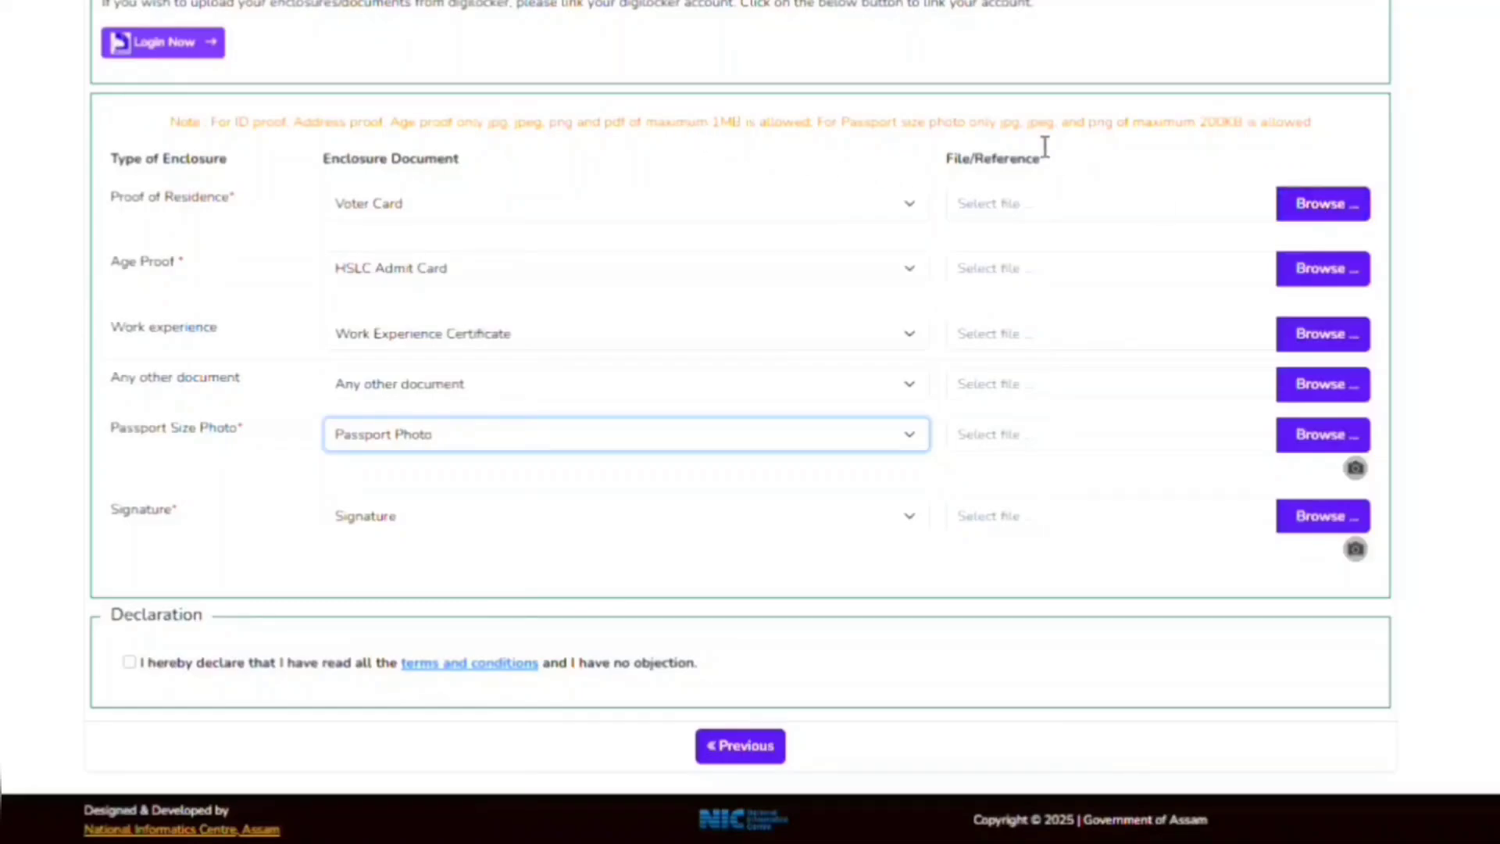
left_click(1329, 212)
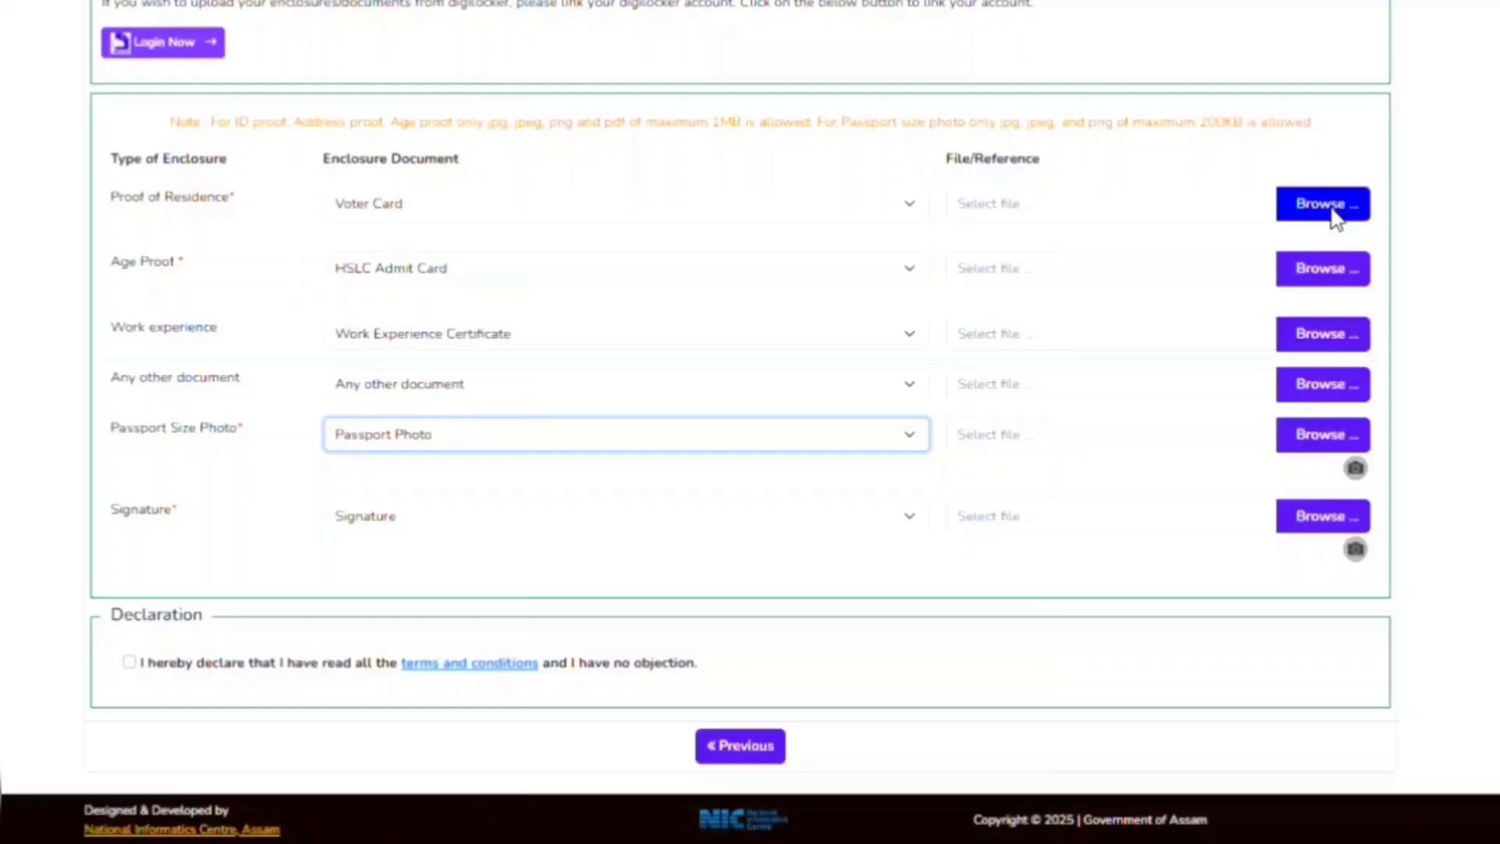
left_click(129, 663)
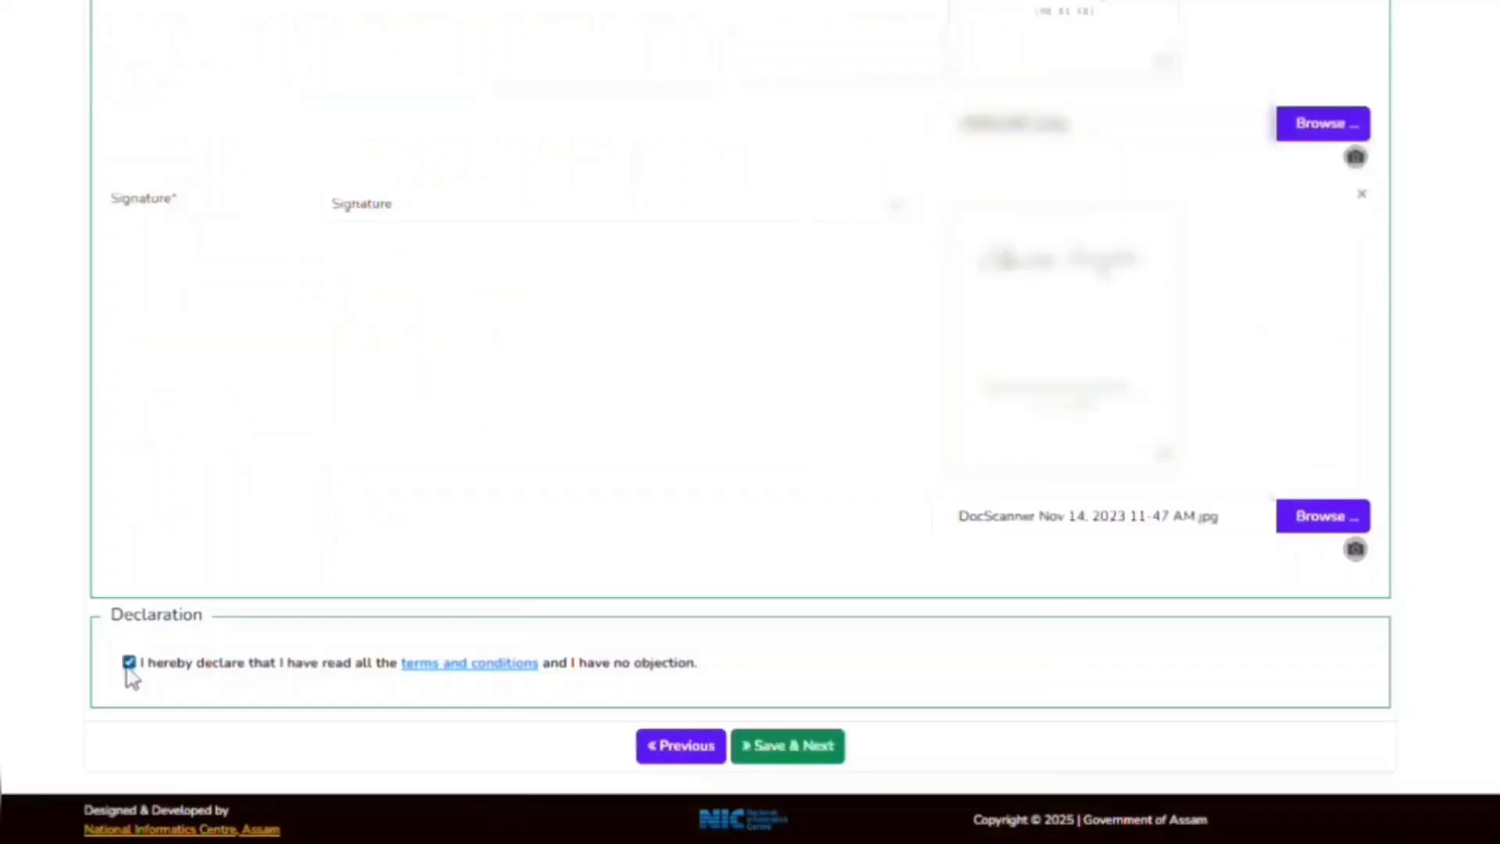
left_click(802, 754)
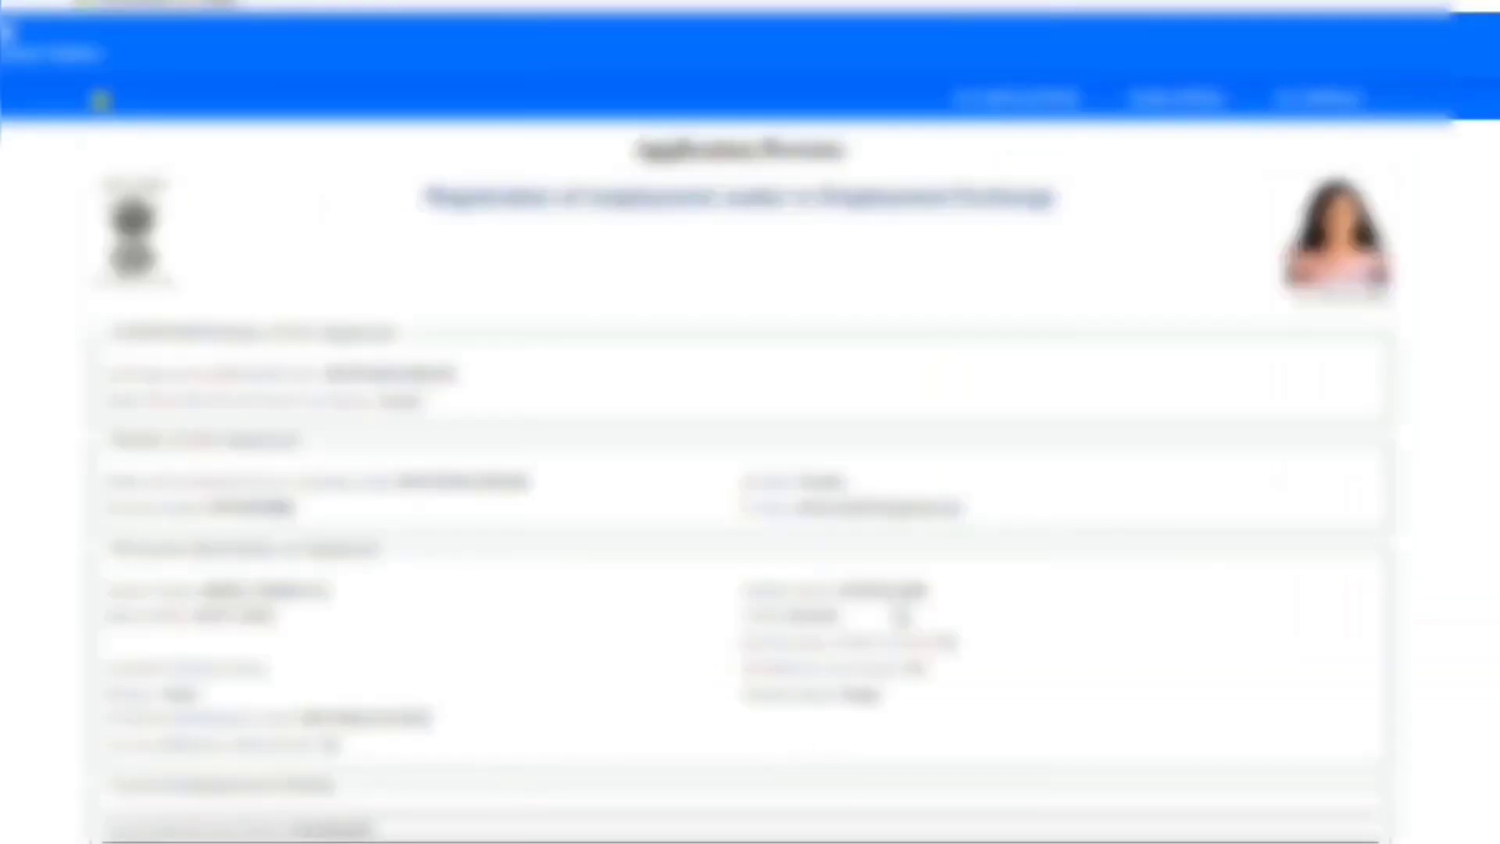
scroll(1052, 587, "down", 9)
Review the full Application Preview, then proceed to the payment page listing the 10 convenience charge.
scroll(1053, 588, "down", 2)
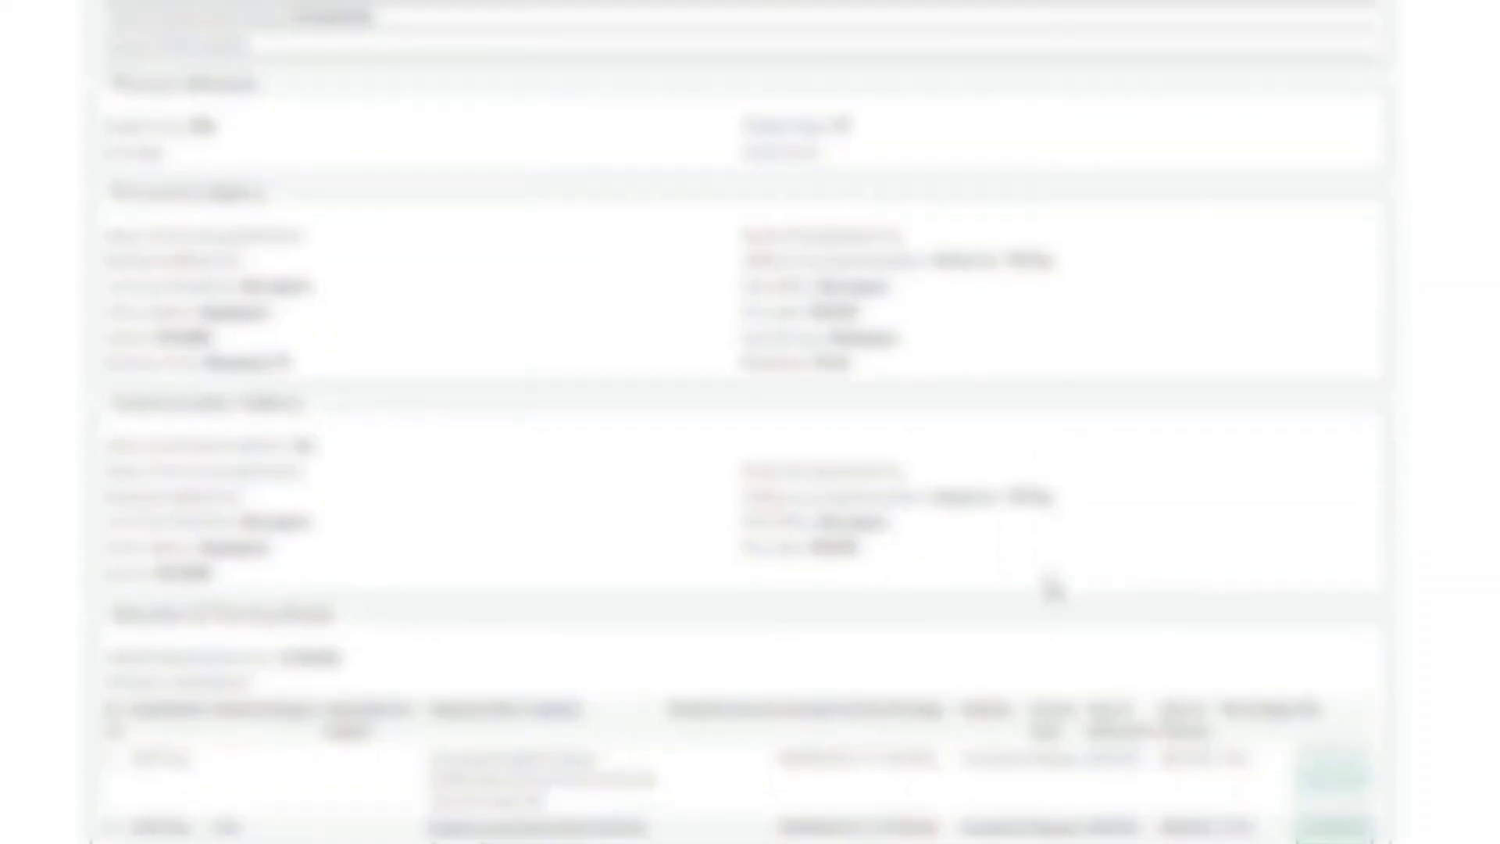
scroll(1053, 588, "up", 11)
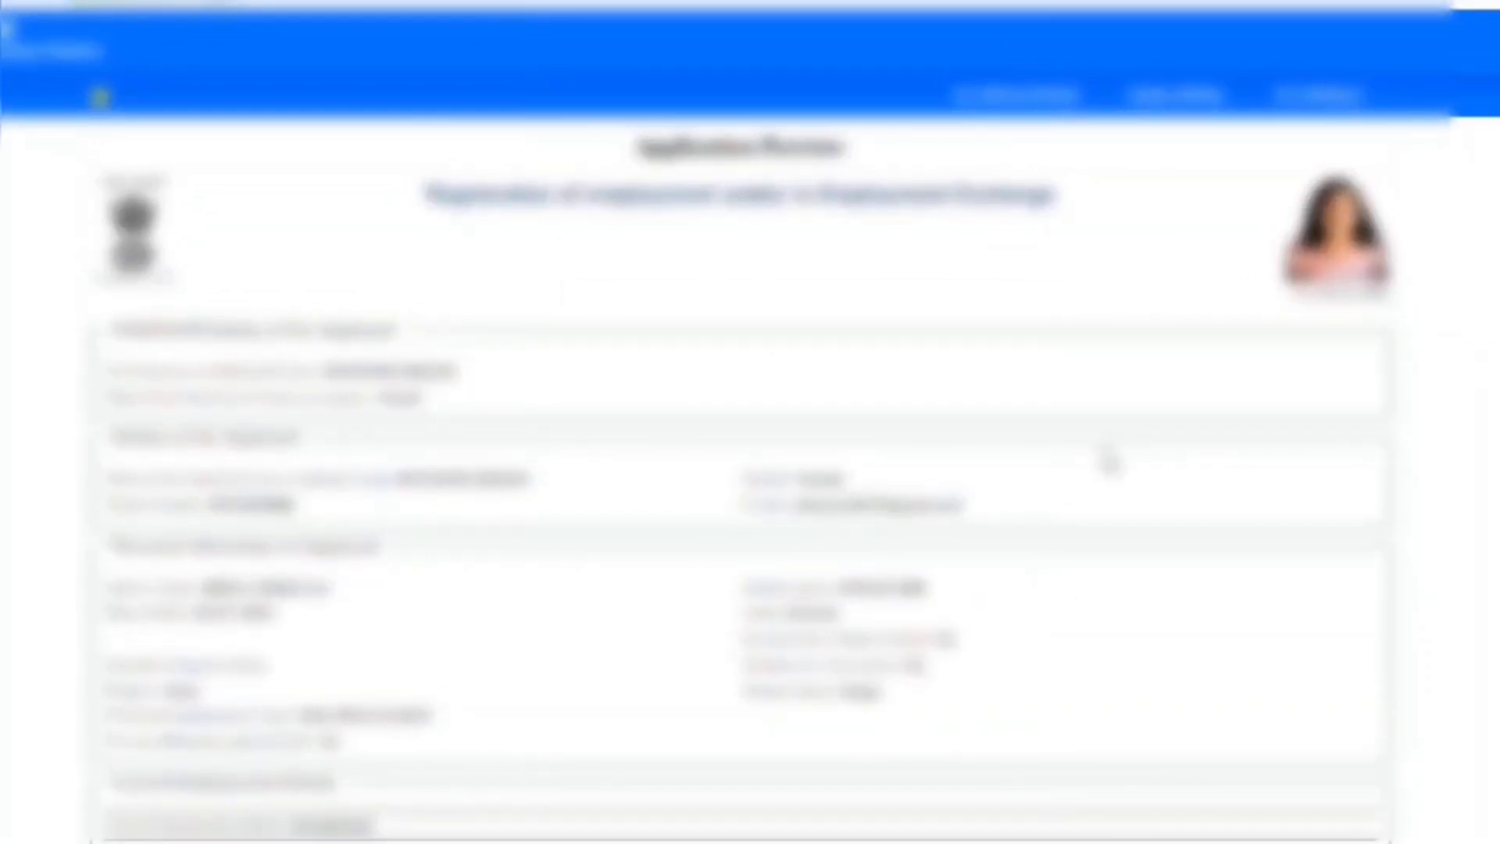
scroll(1110, 461, "down", 2)
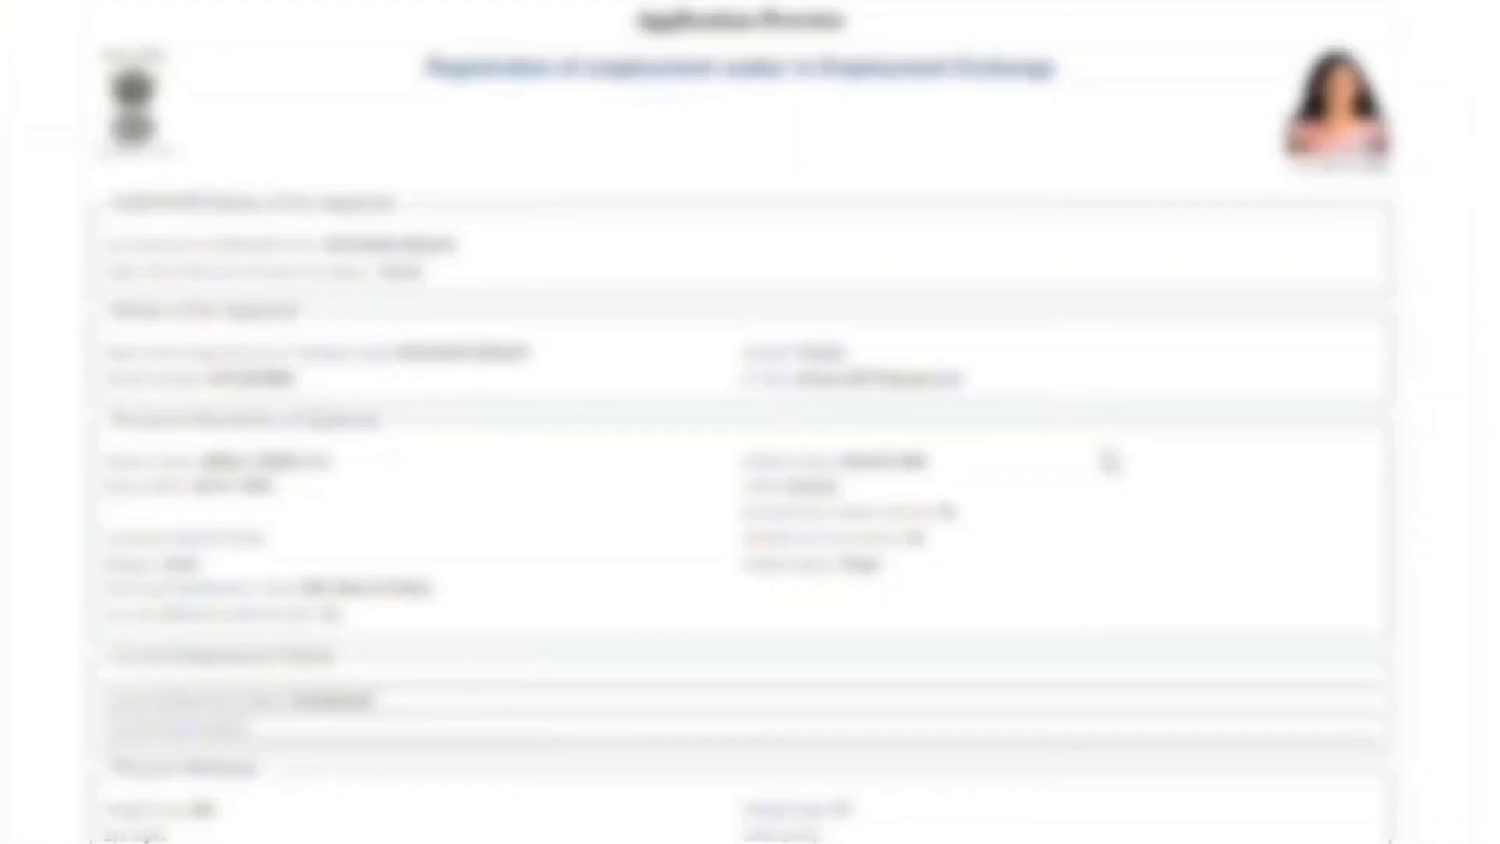
scroll(1109, 461, "down", 1)
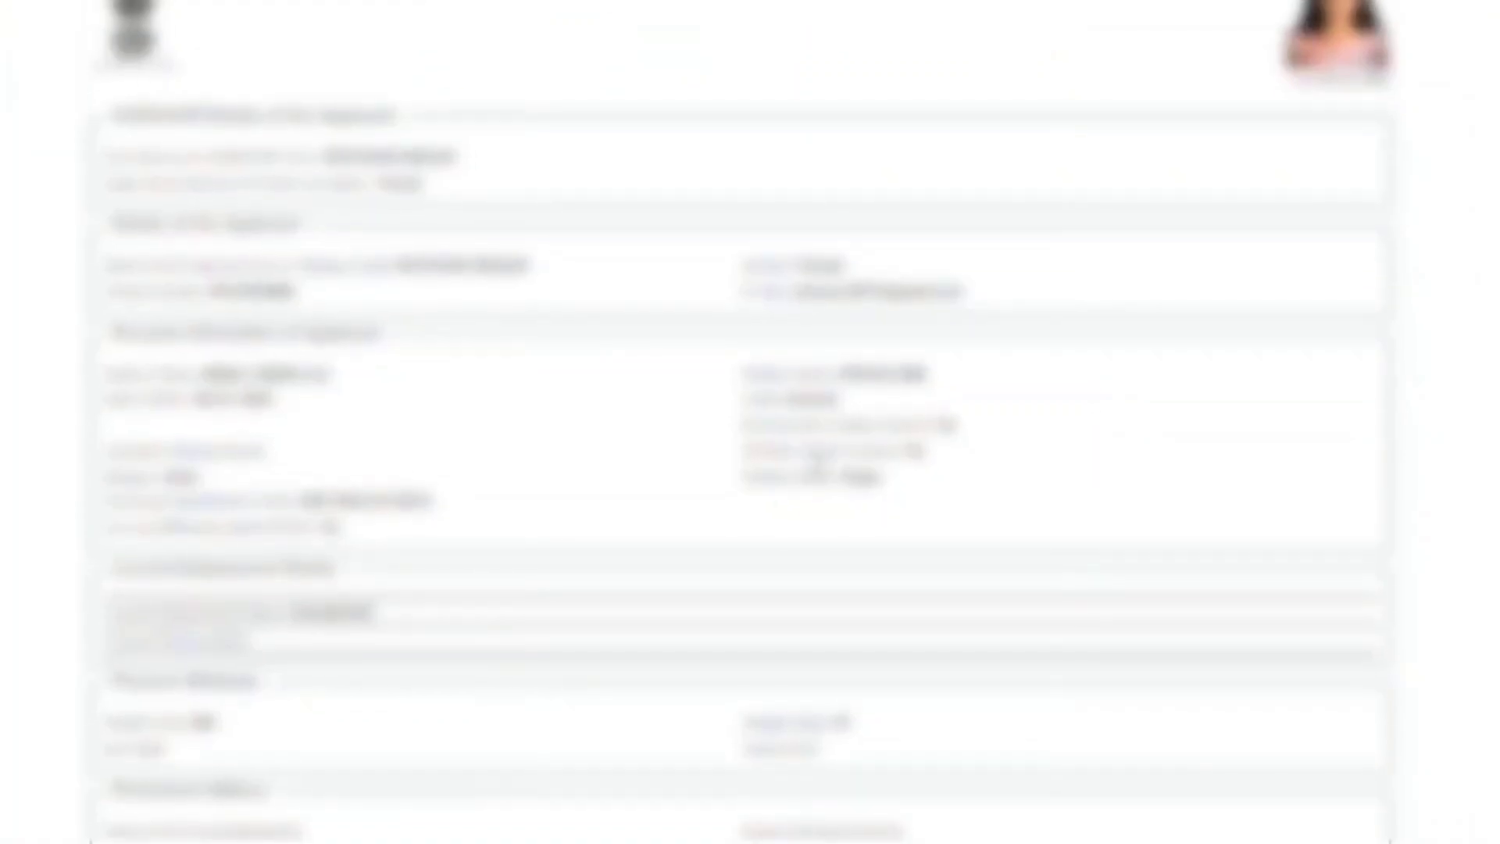
scroll(817, 461, "down", 3)
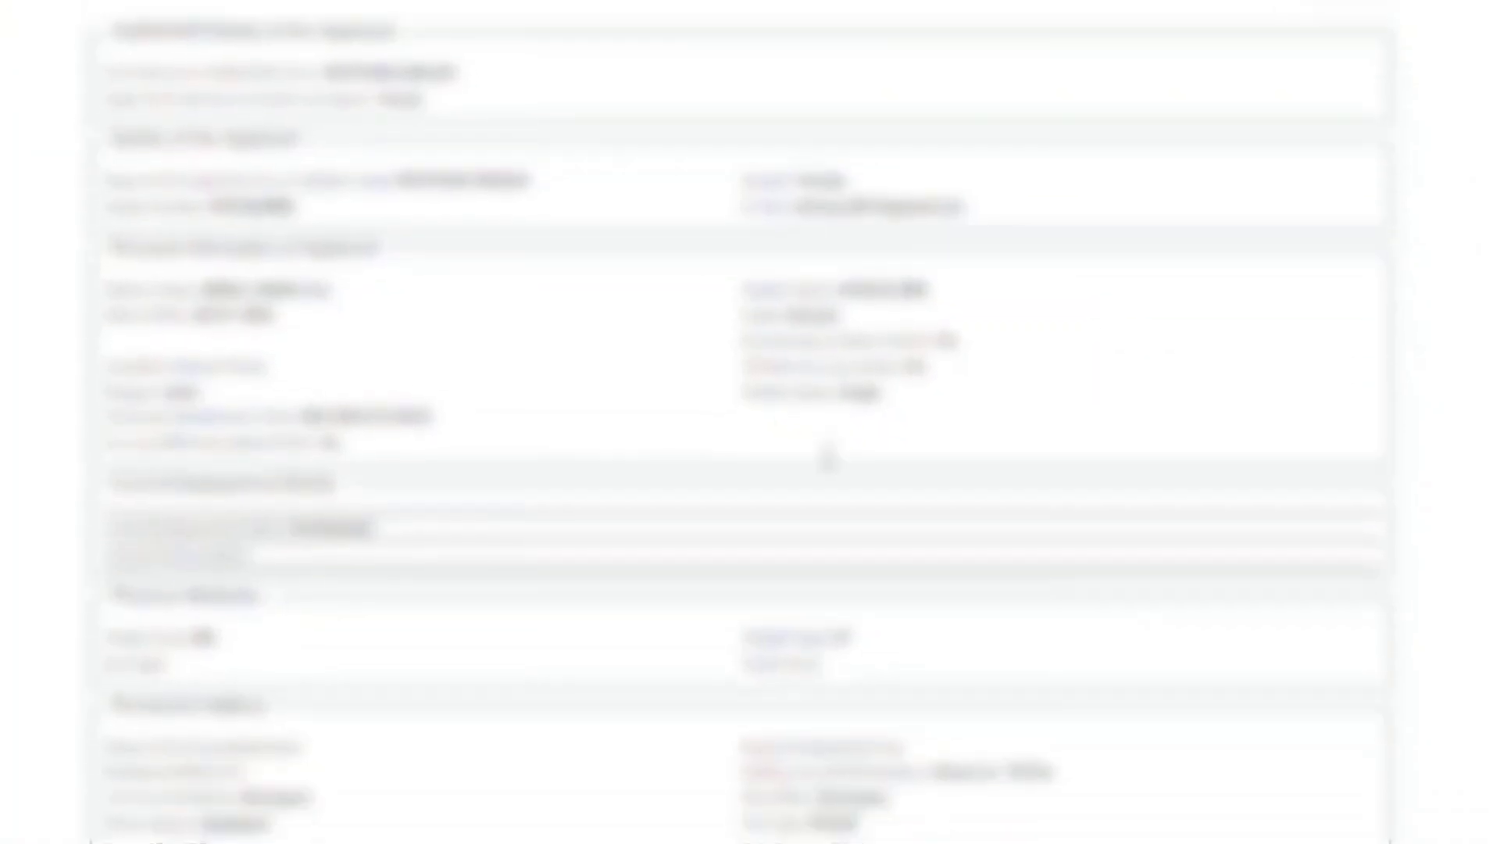
scroll(817, 457, "down", 3)
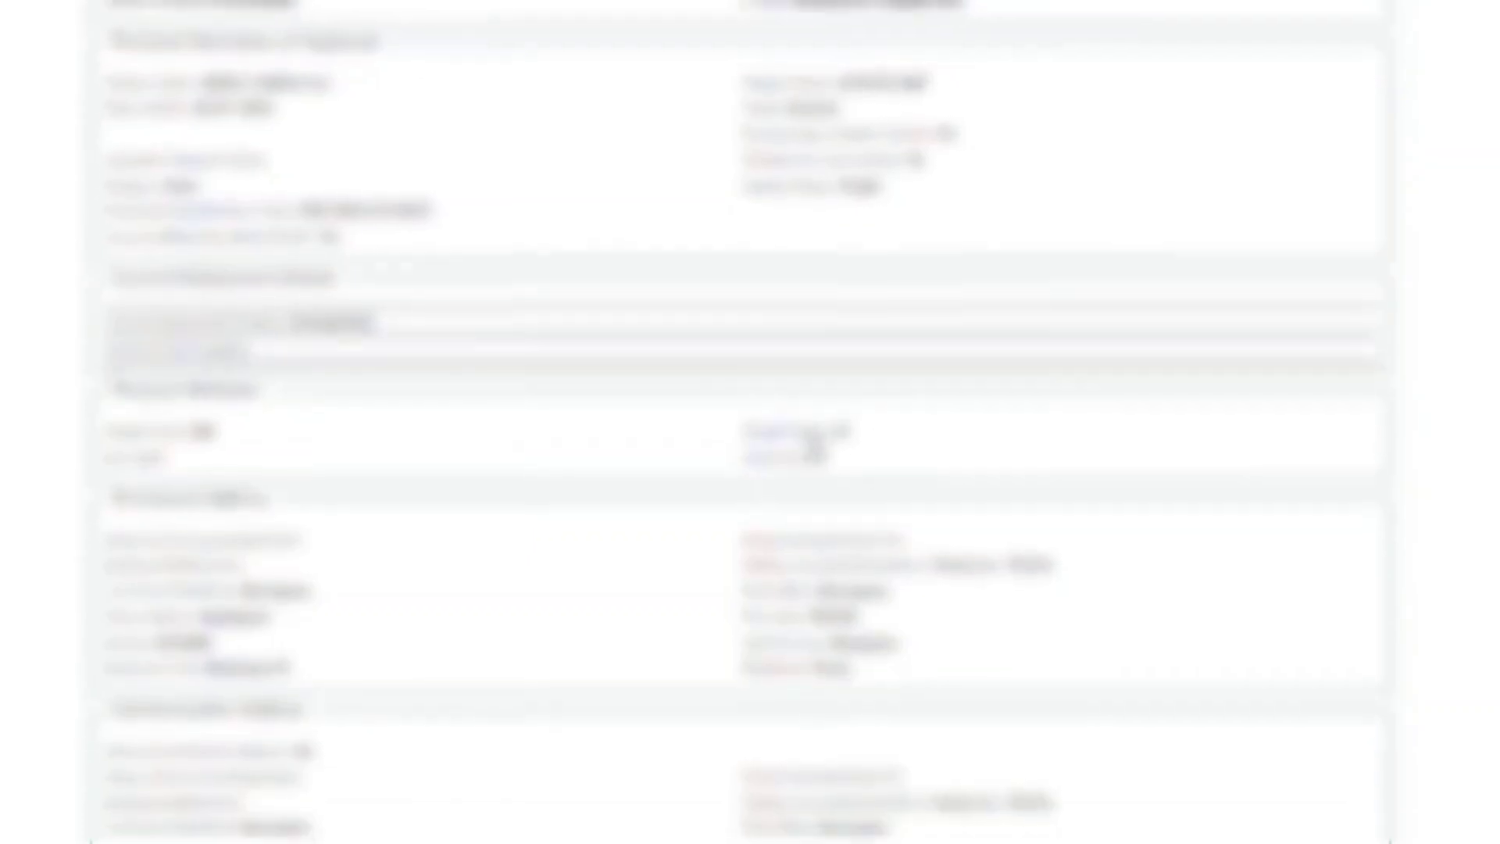
scroll(813, 449, "down", 4)
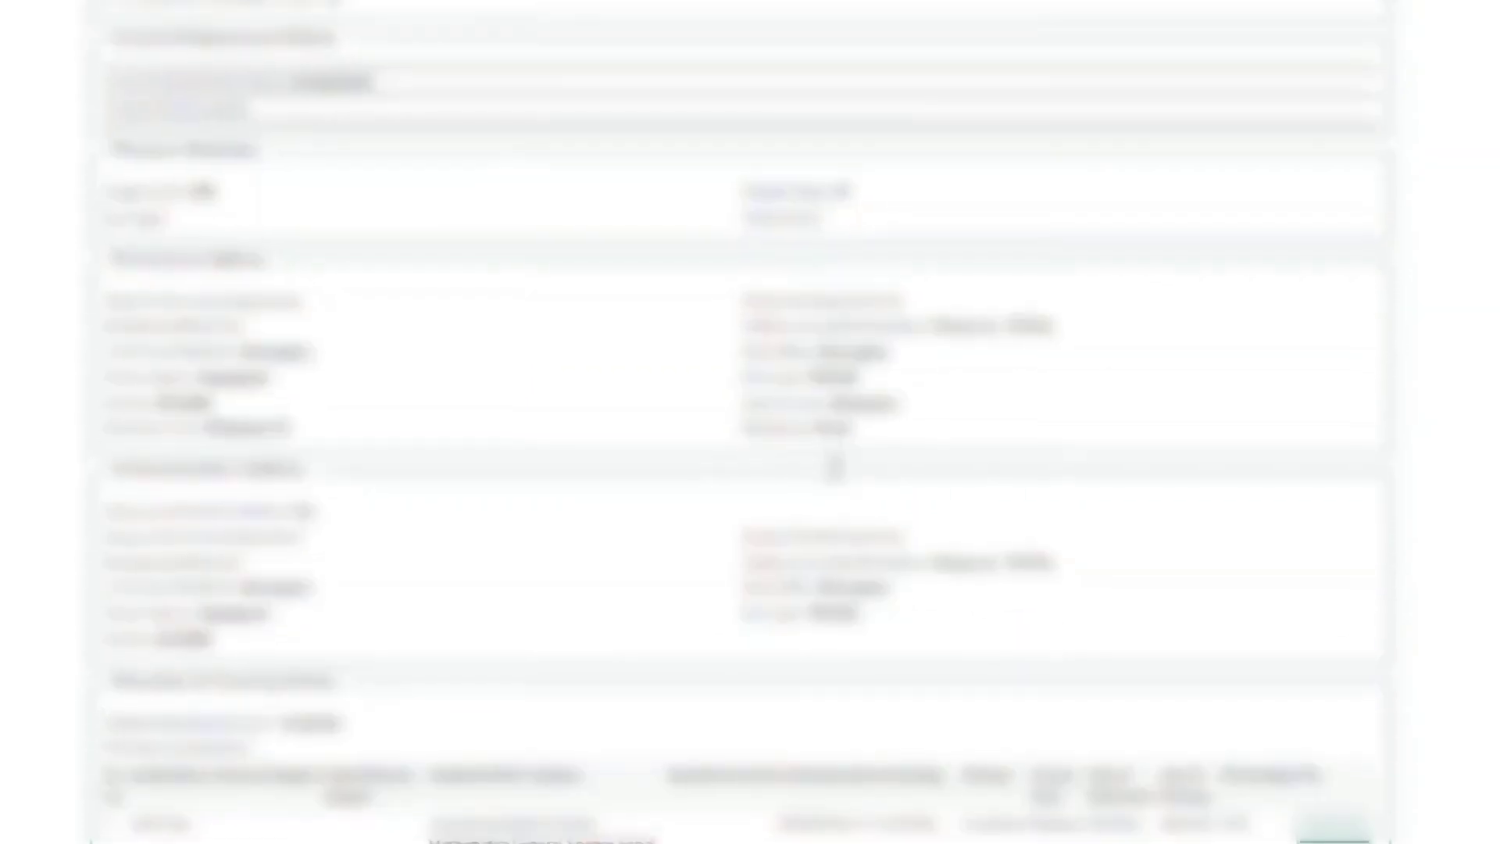
scroll(834, 466, "down", 1)
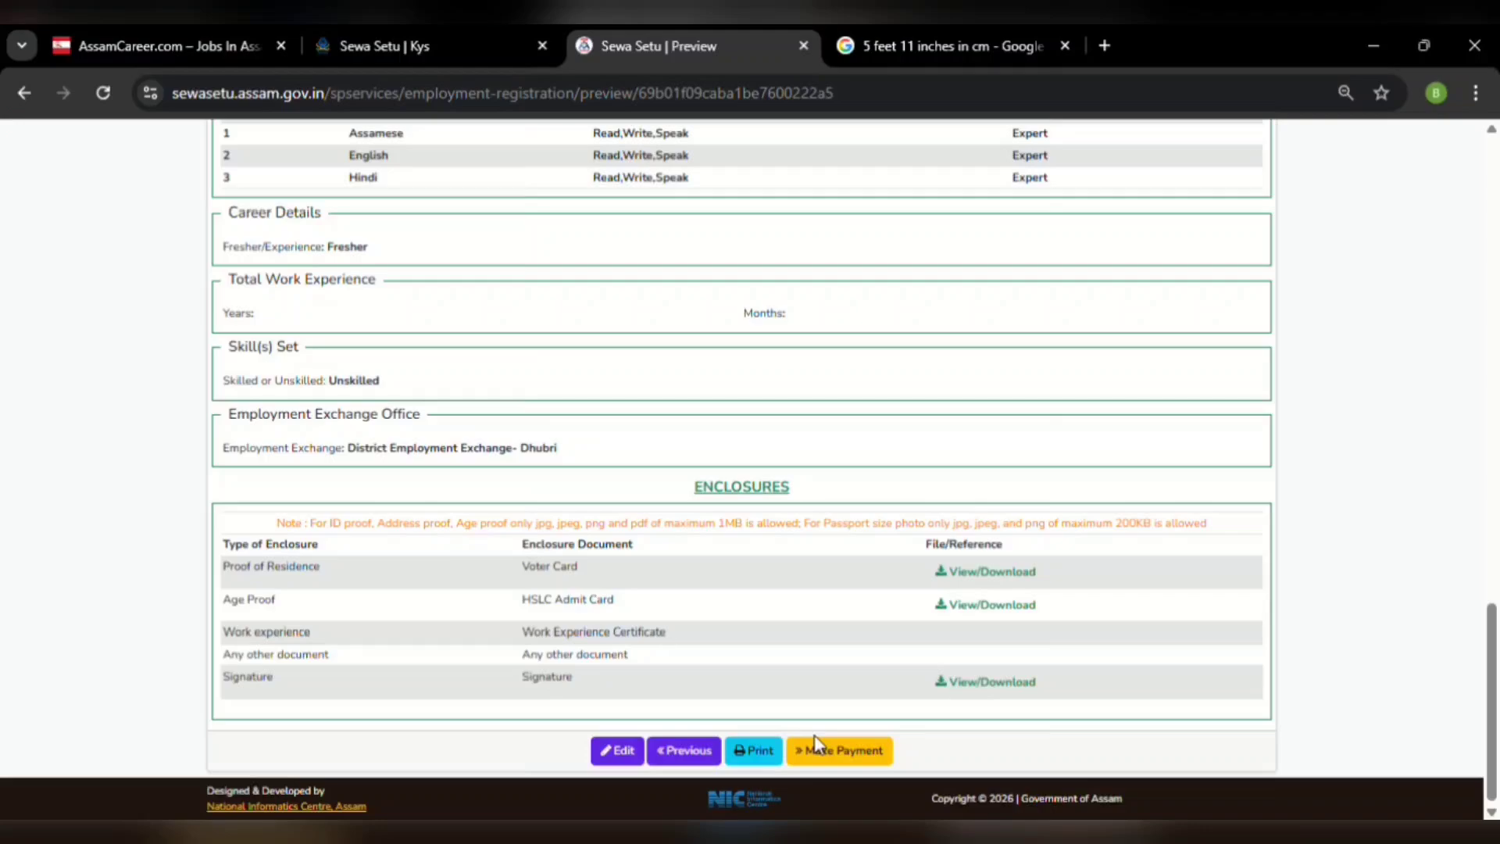
left_click(818, 751)
left_click(839, 752)
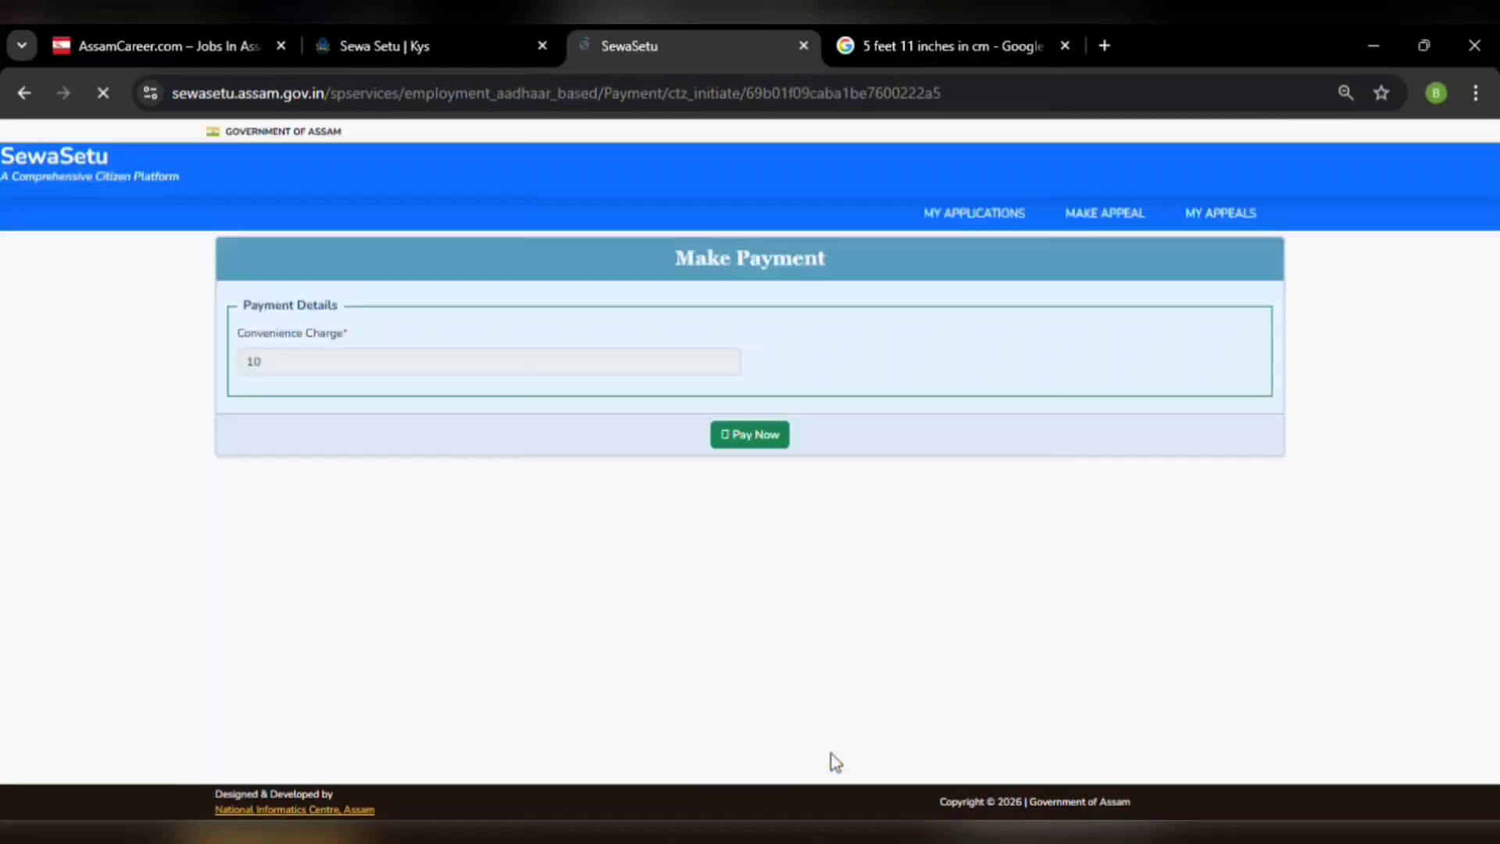
Pay the ₹10 challan via the UPI-capable gateway using BANDHAN BANK PG, agreeing to refund terms.
left_click(758, 447)
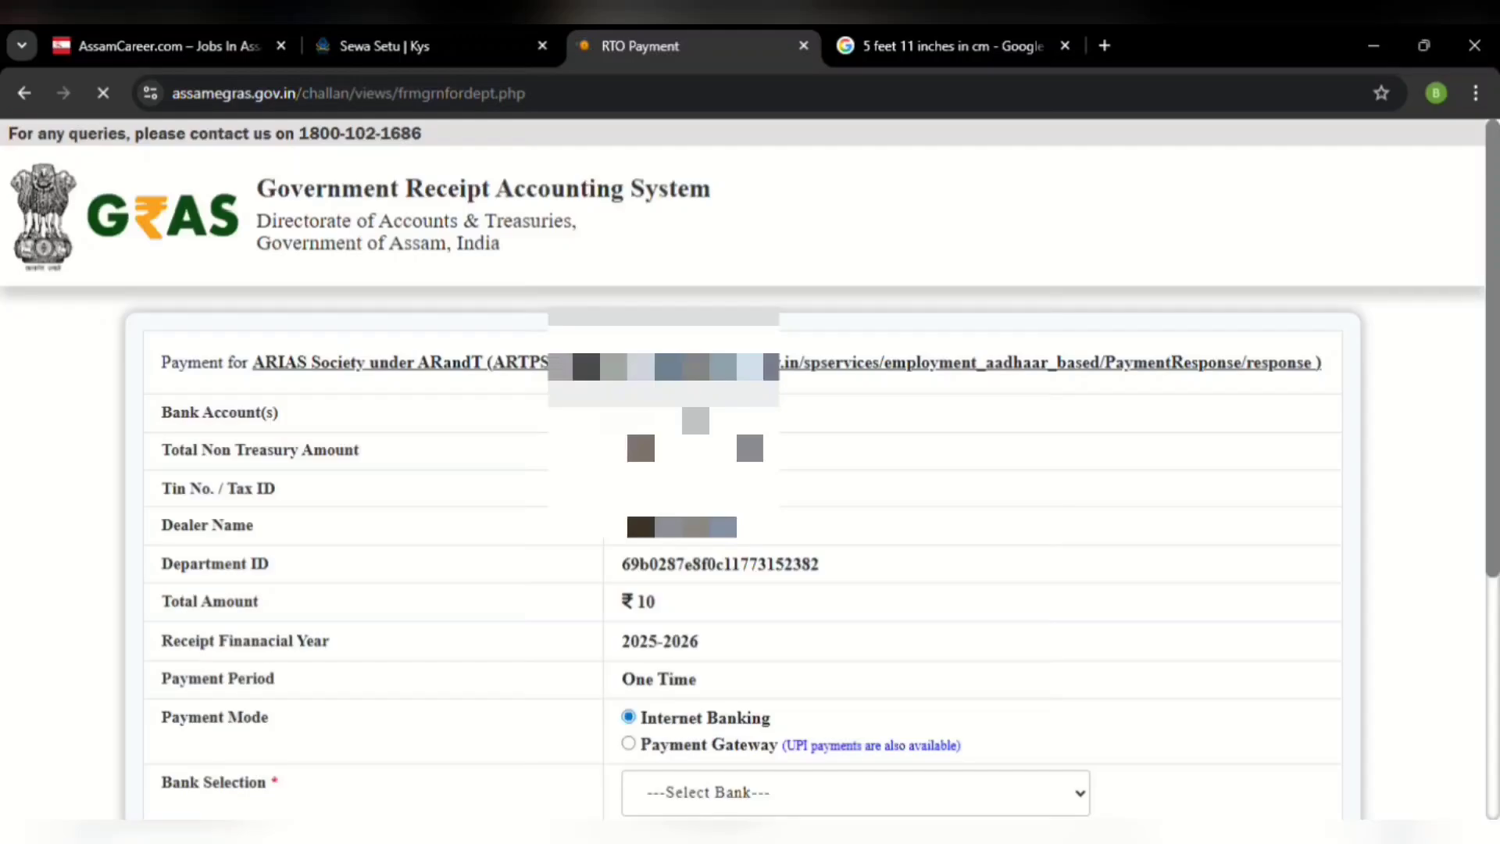
scroll(766, 294, "down", 5)
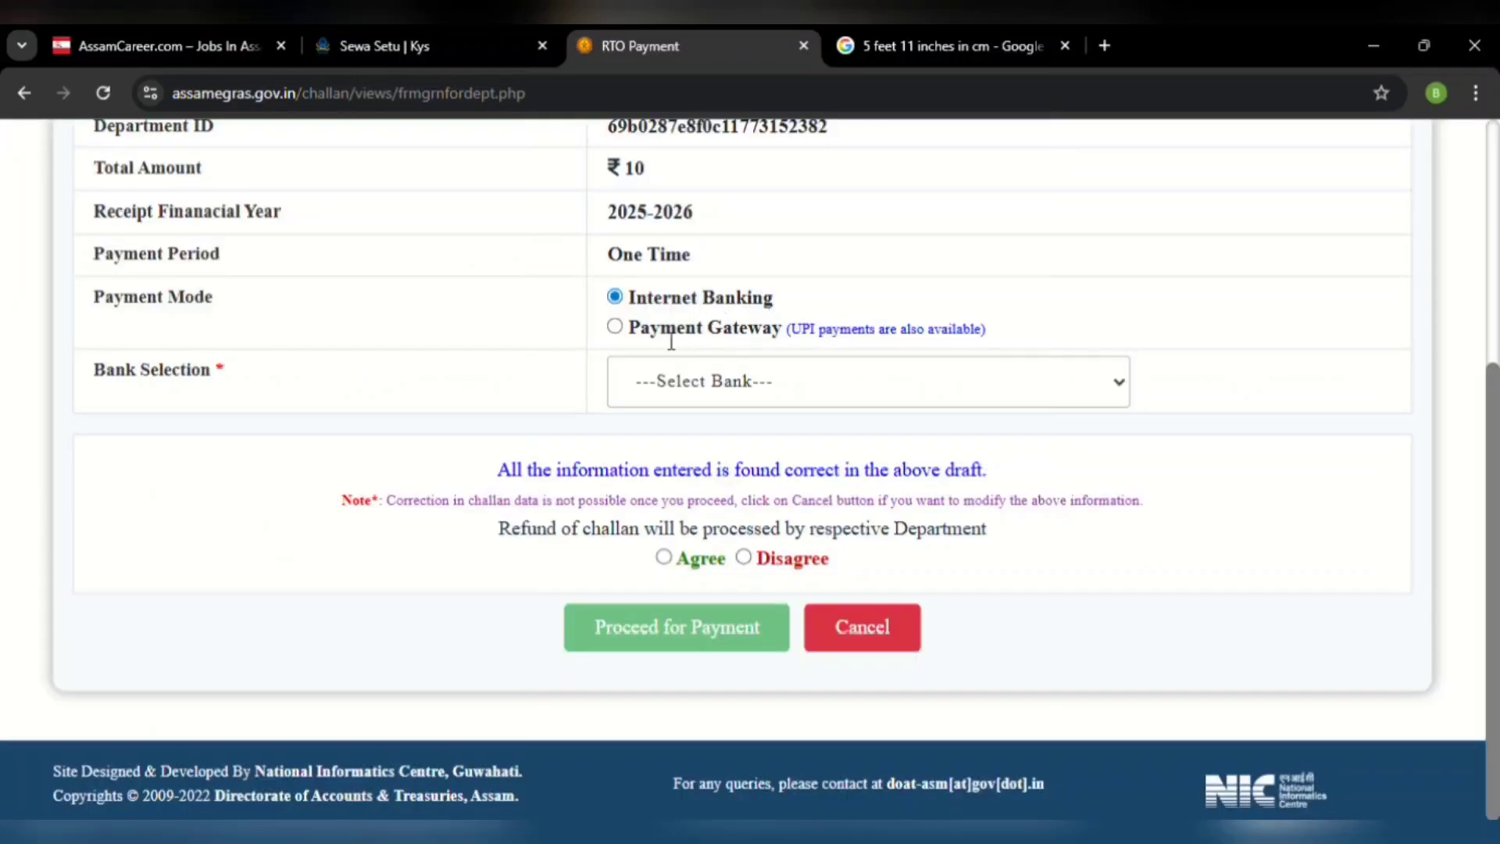
left_click(615, 328)
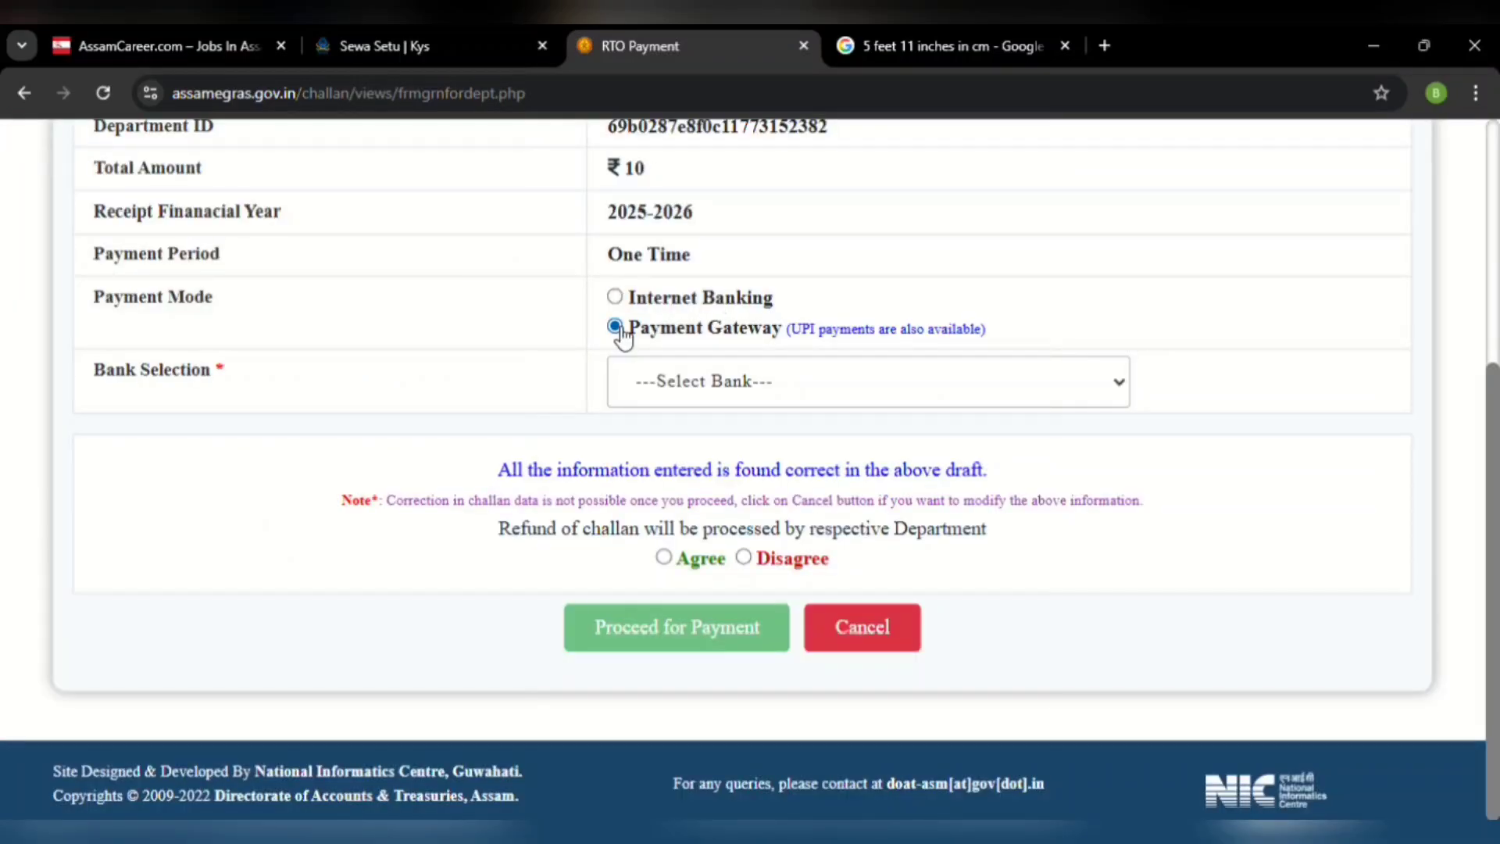
left_click(682, 383)
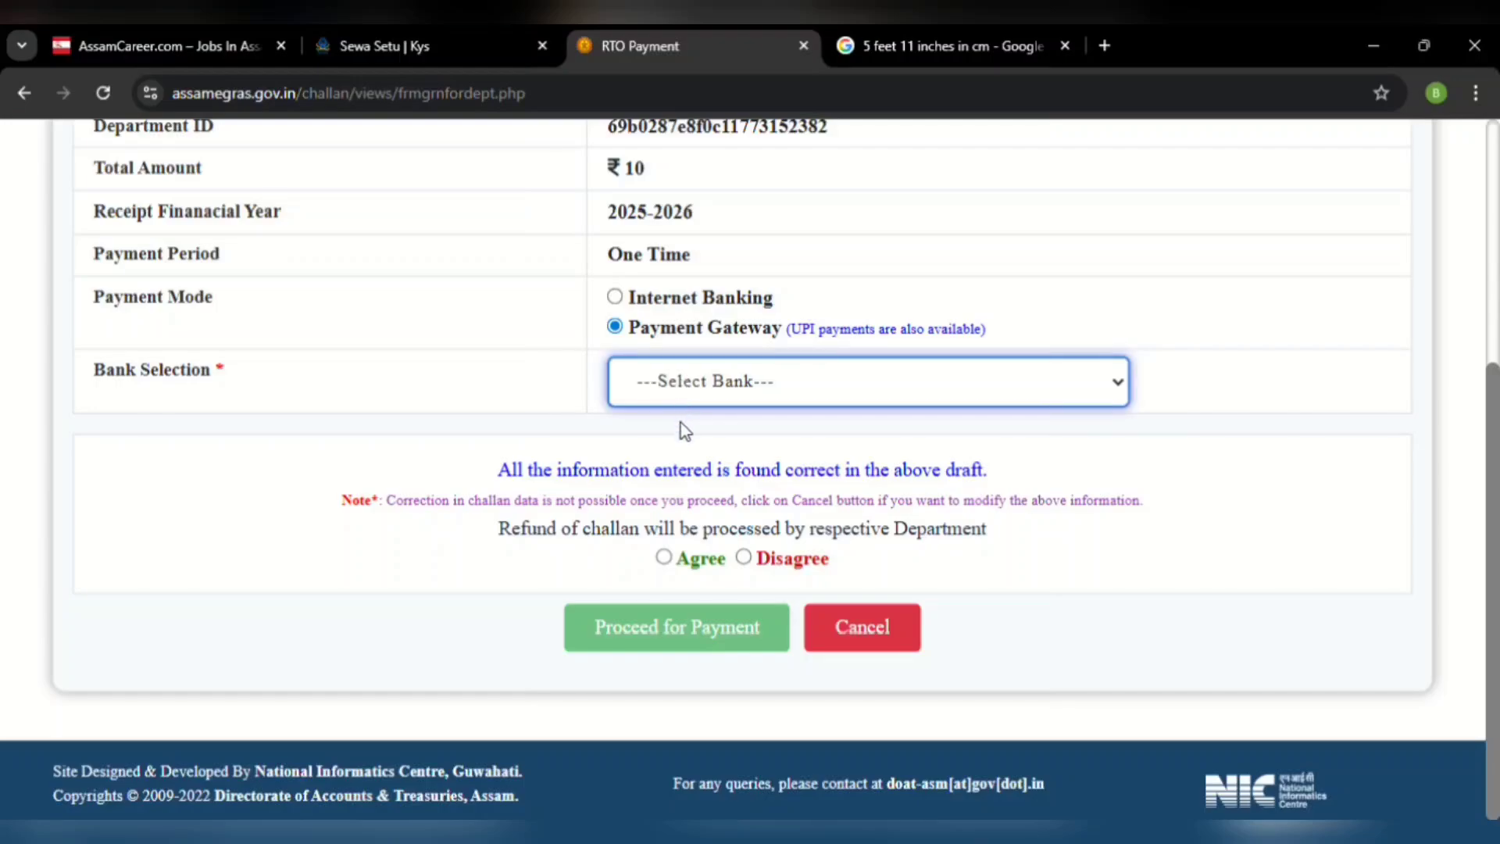
left_click(683, 444)
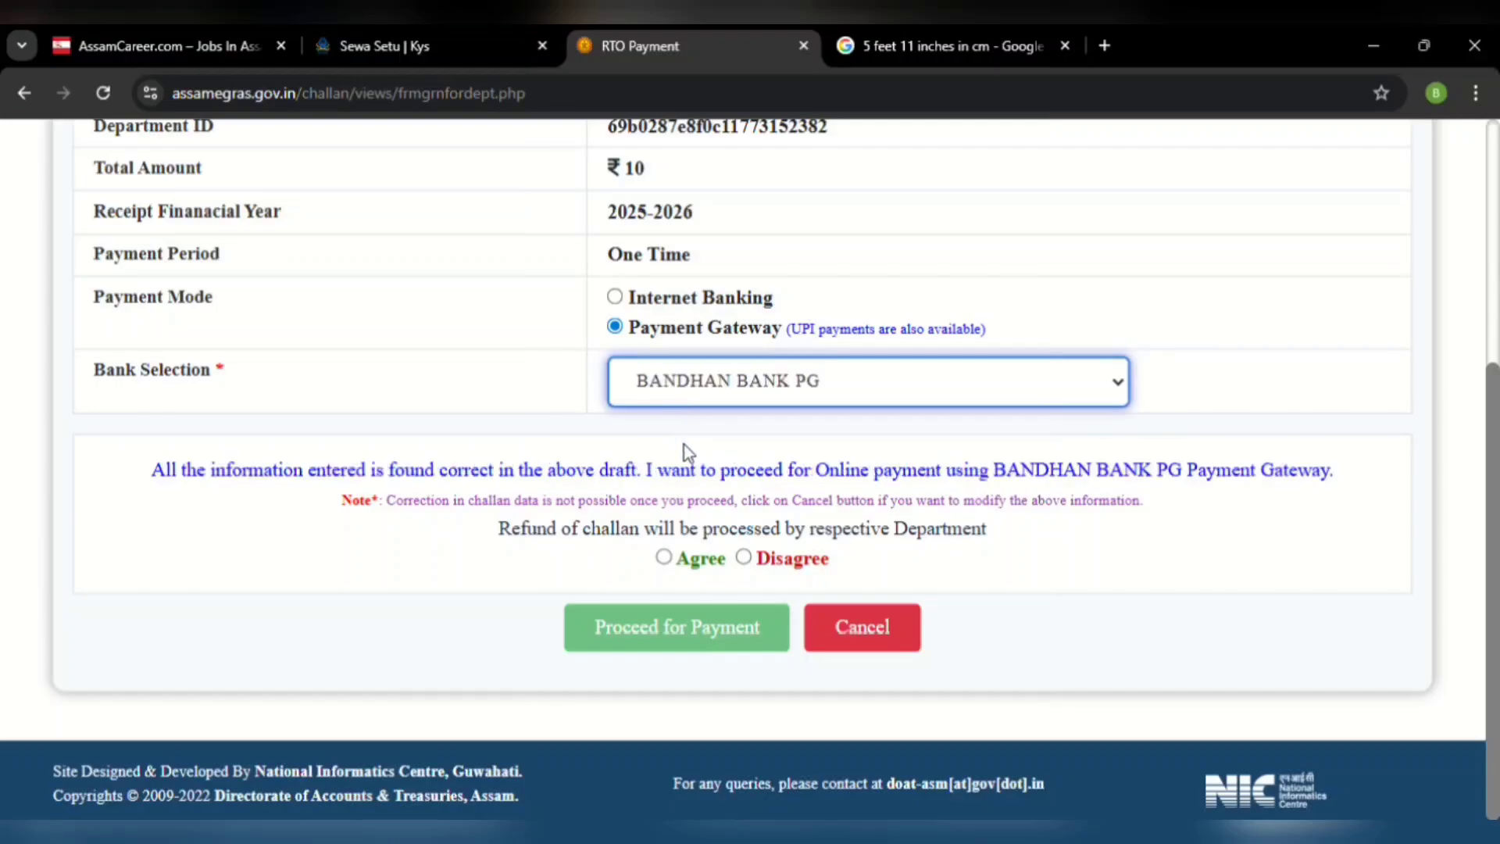
left_click(664, 558)
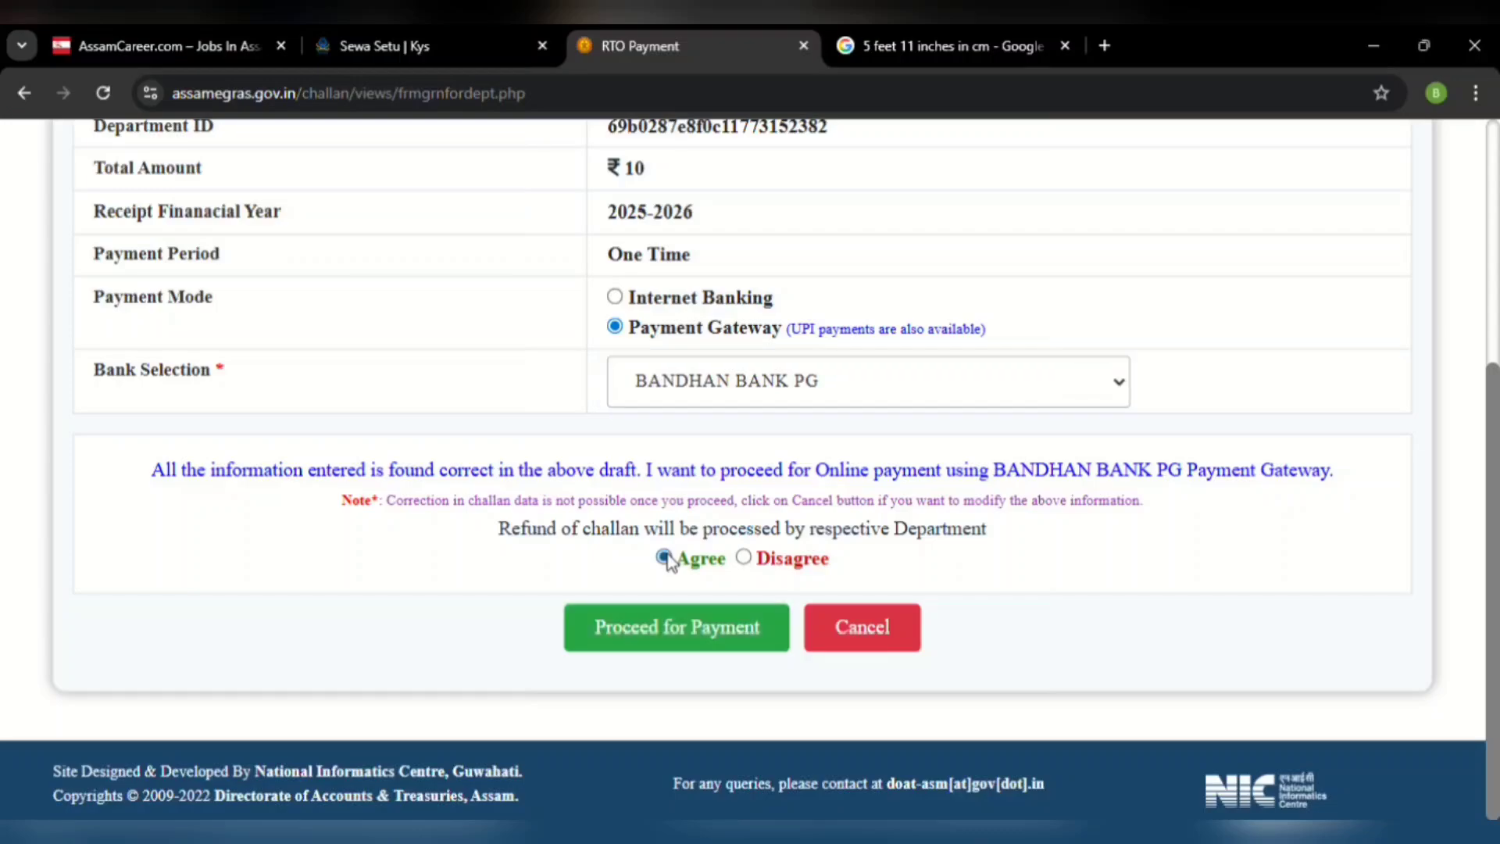
left_click(626, 639)
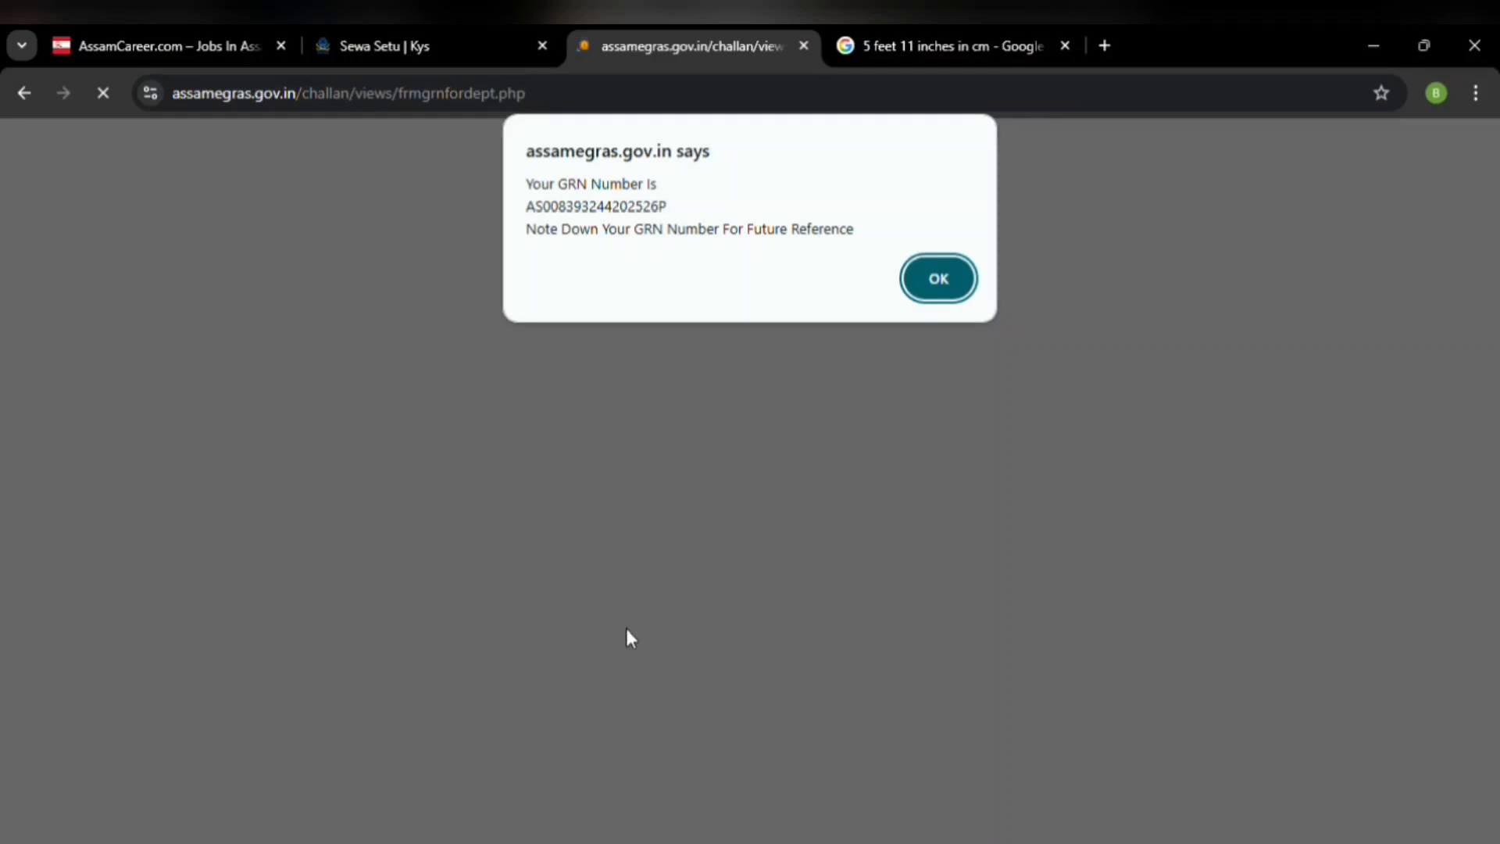
Dismiss the GRN notice, accept Bandhan Bank's terms, and continue to the Worldline INR 10.00 payment page.
left_click(937, 278)
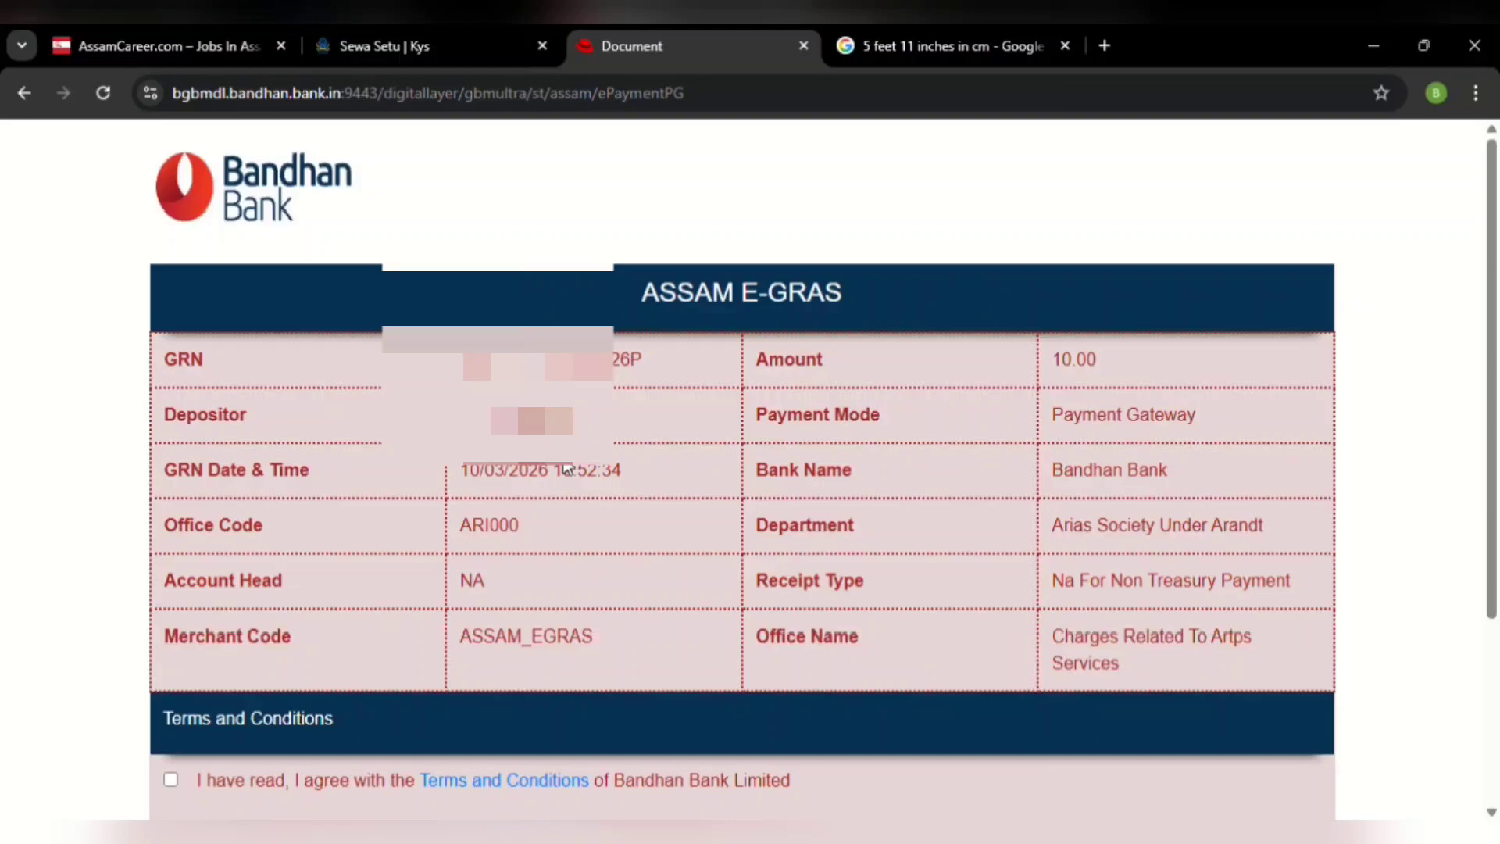
scroll(566, 467, "down", 3)
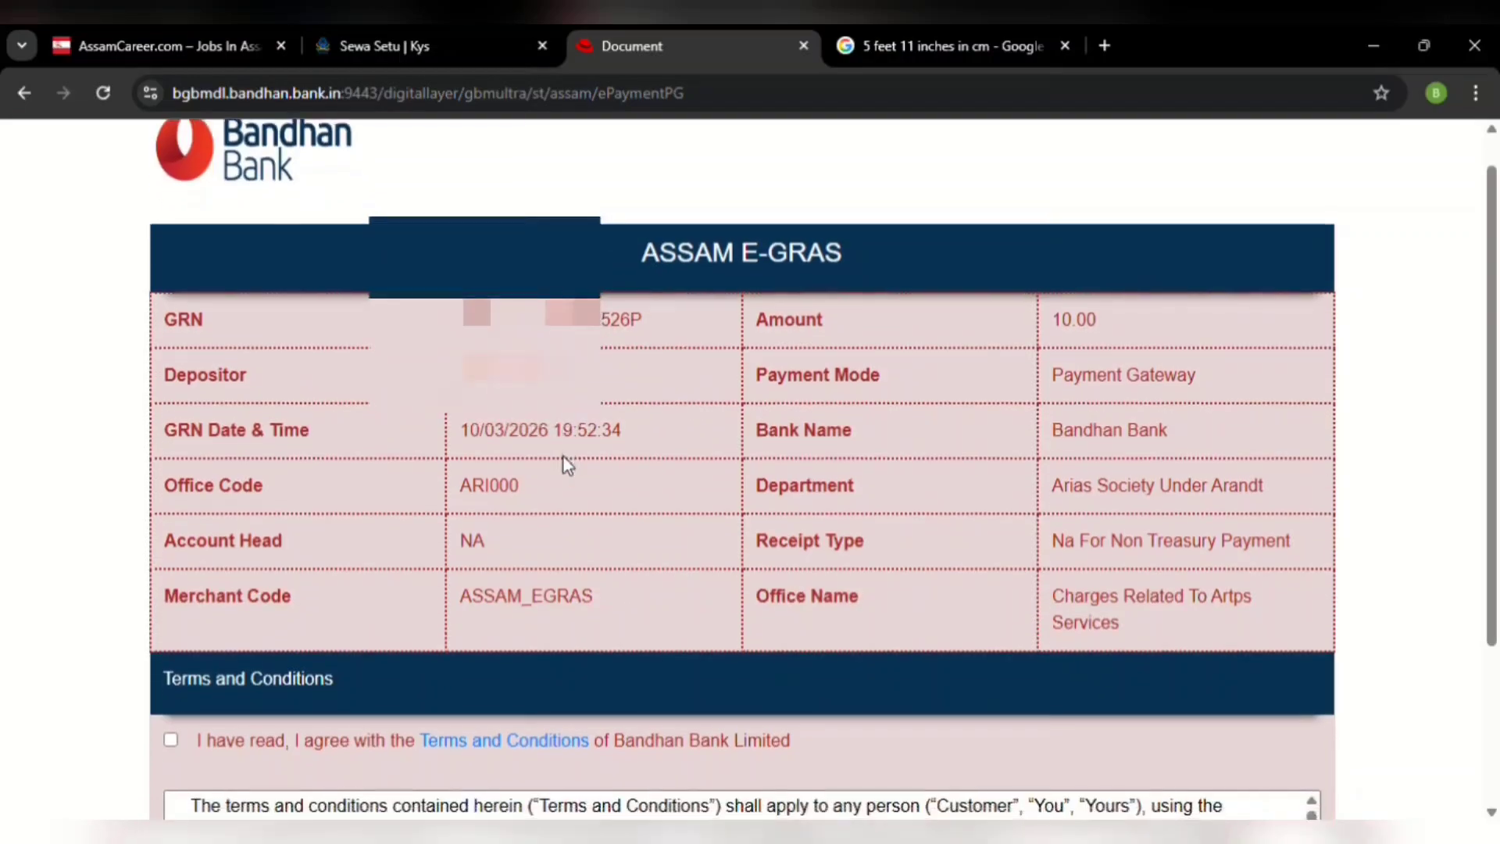
scroll(567, 465, "down", 1)
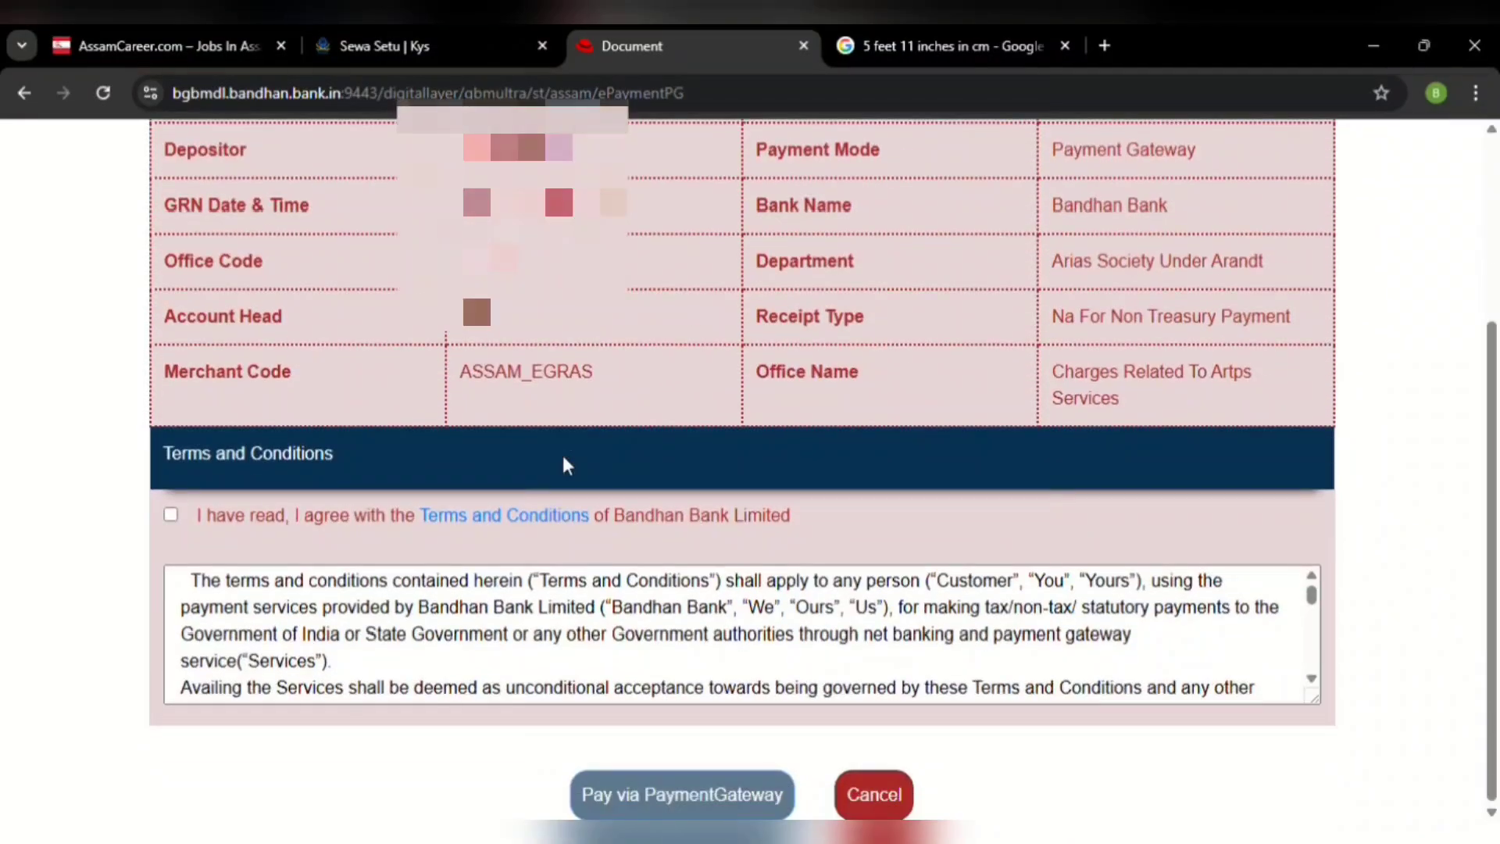
scroll(566, 464, "up", 3)
scroll(566, 465, "down", 1)
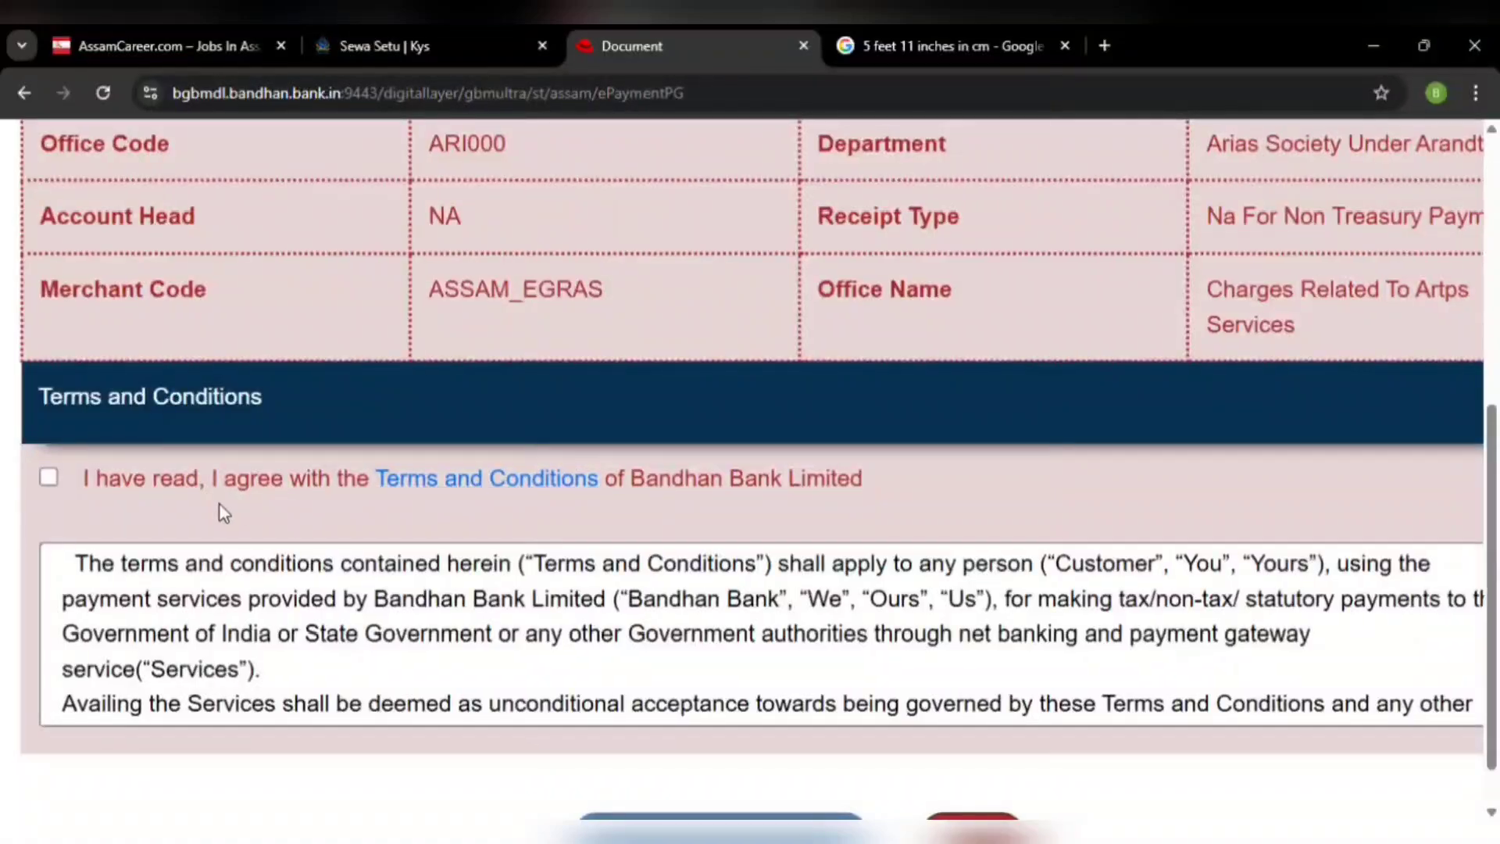
left_click(47, 478)
scroll(688, 610, "down", 3)
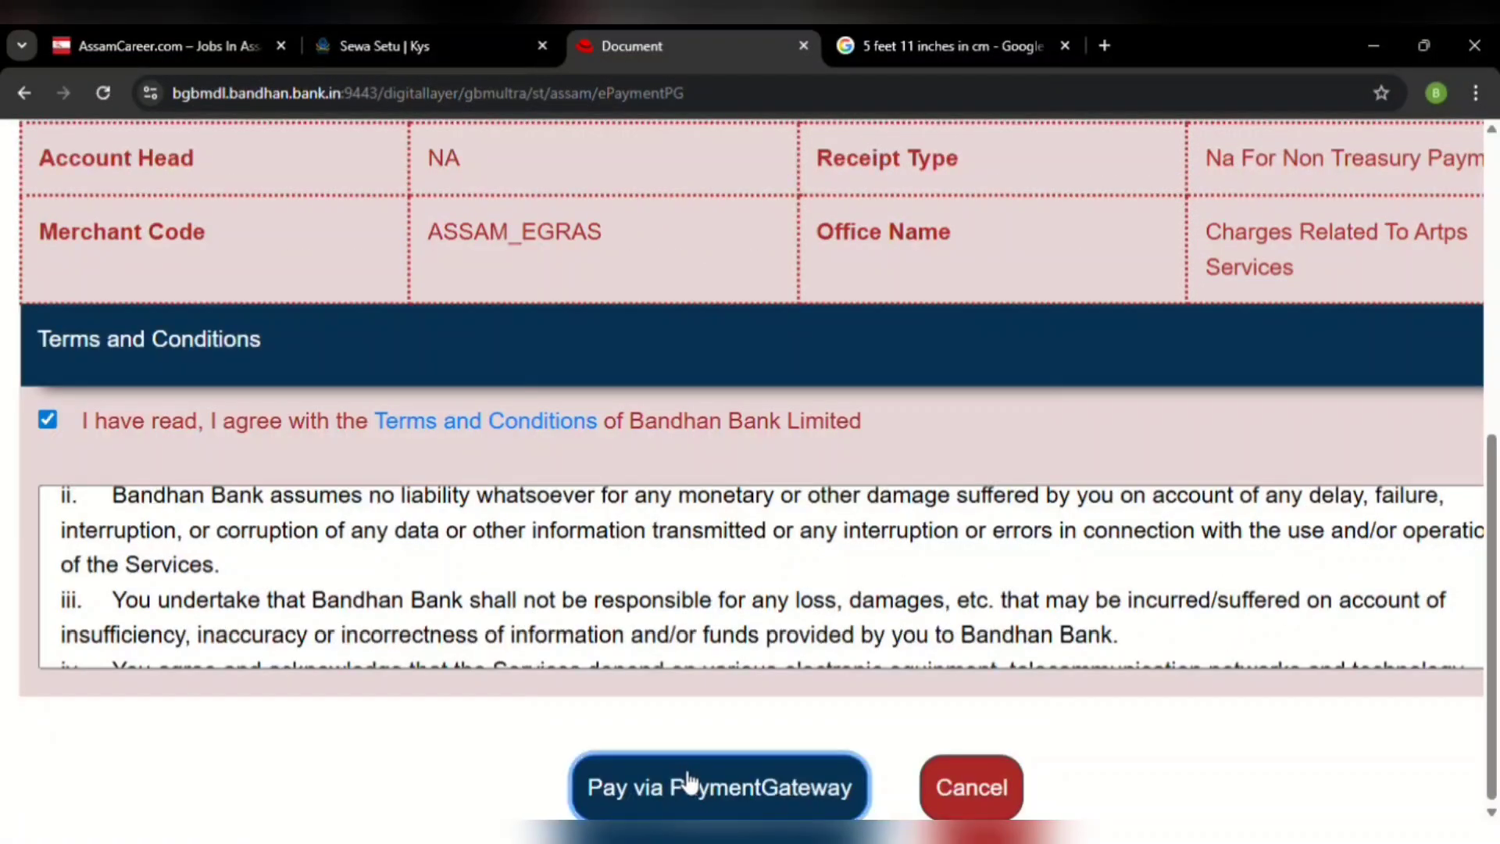
left_click(688, 784)
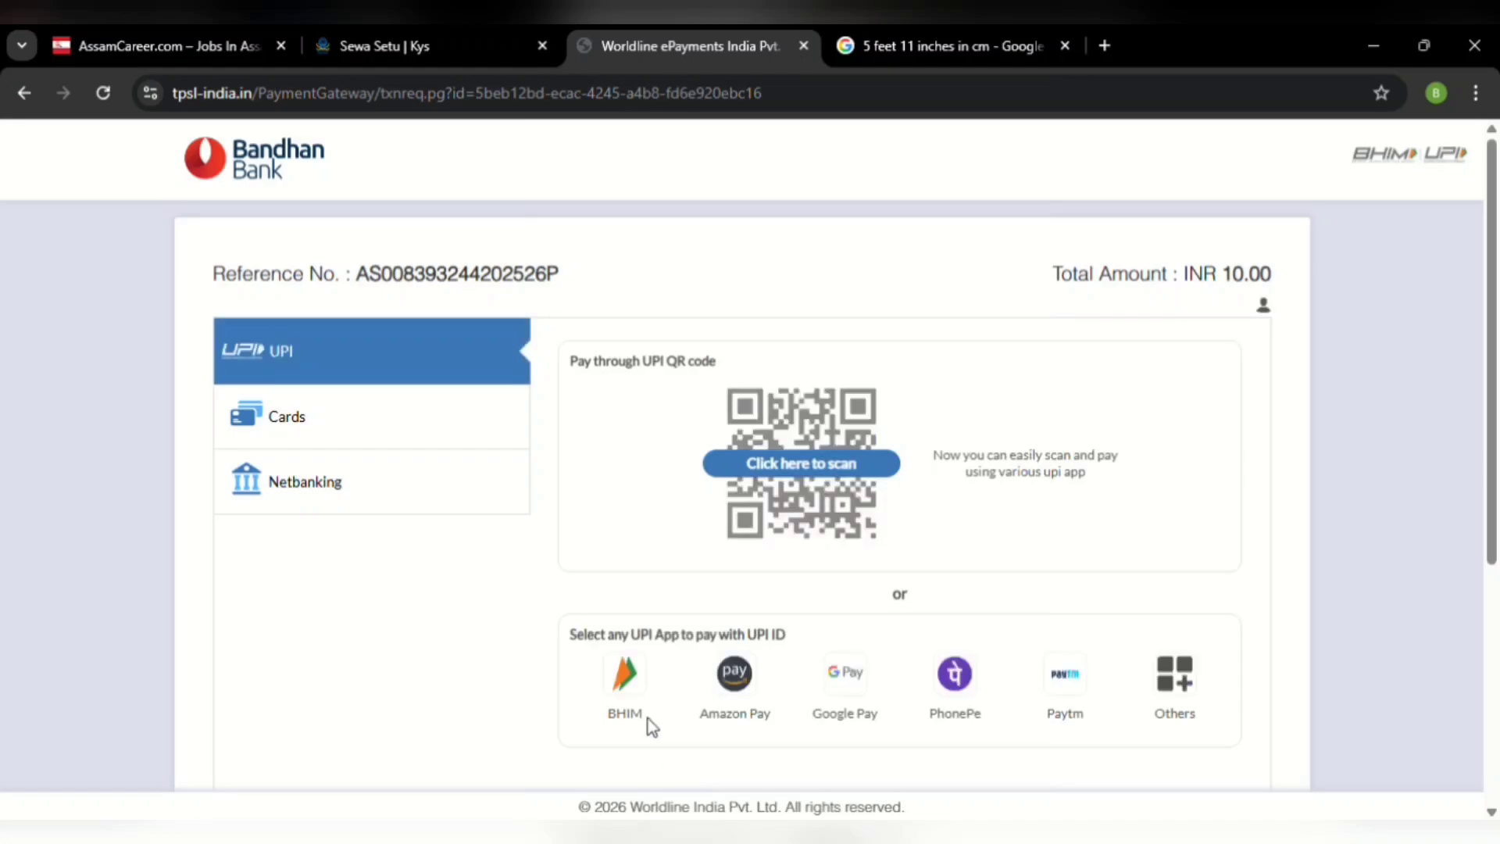
Generate the UPI QR code and pay the INR 10 fee by scanning it.
left_click(799, 466)
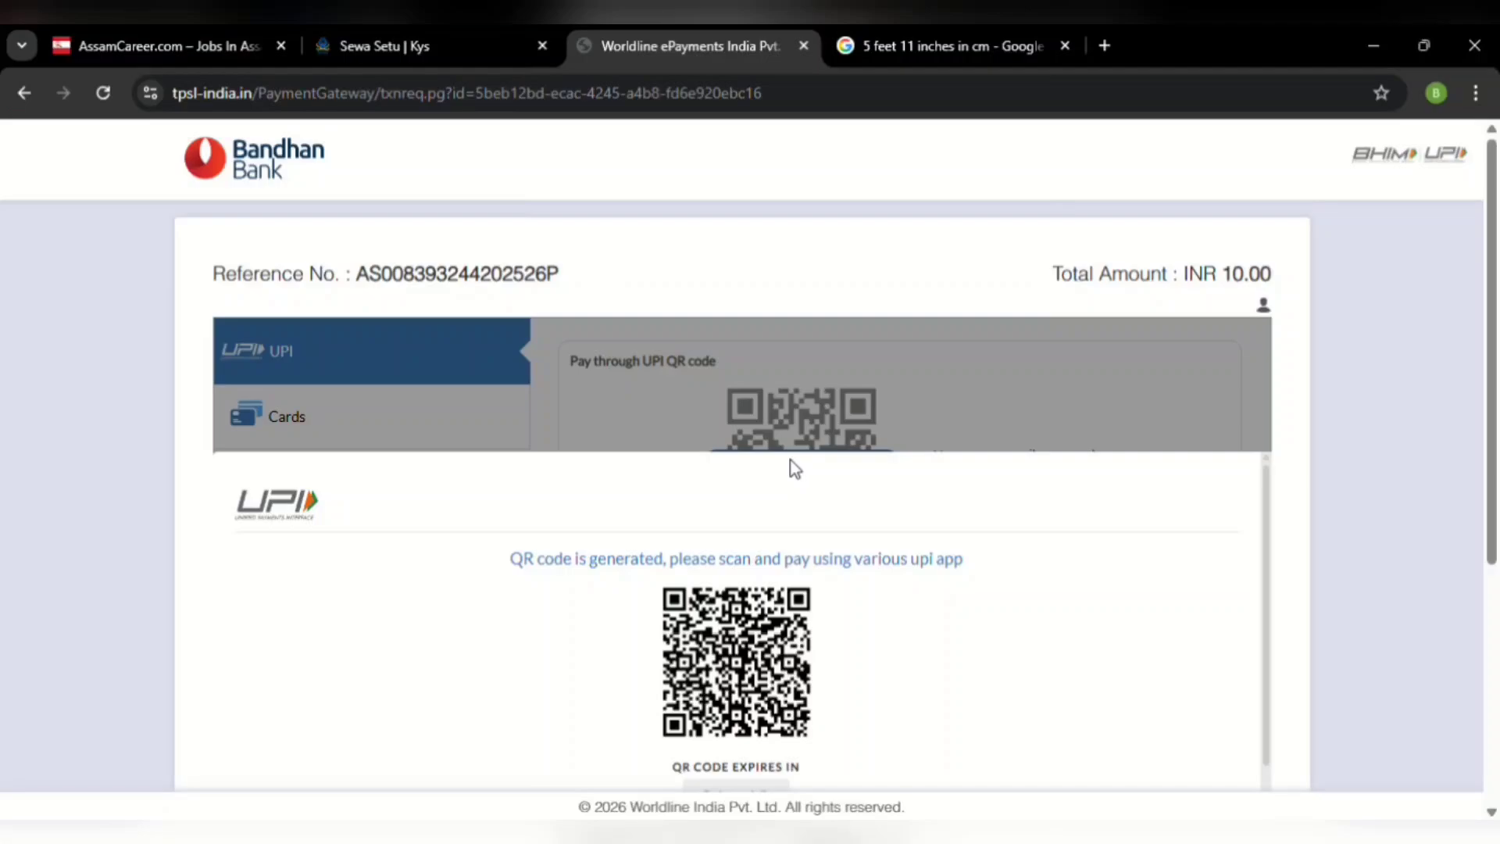
scroll(790, 642, "down", 1)
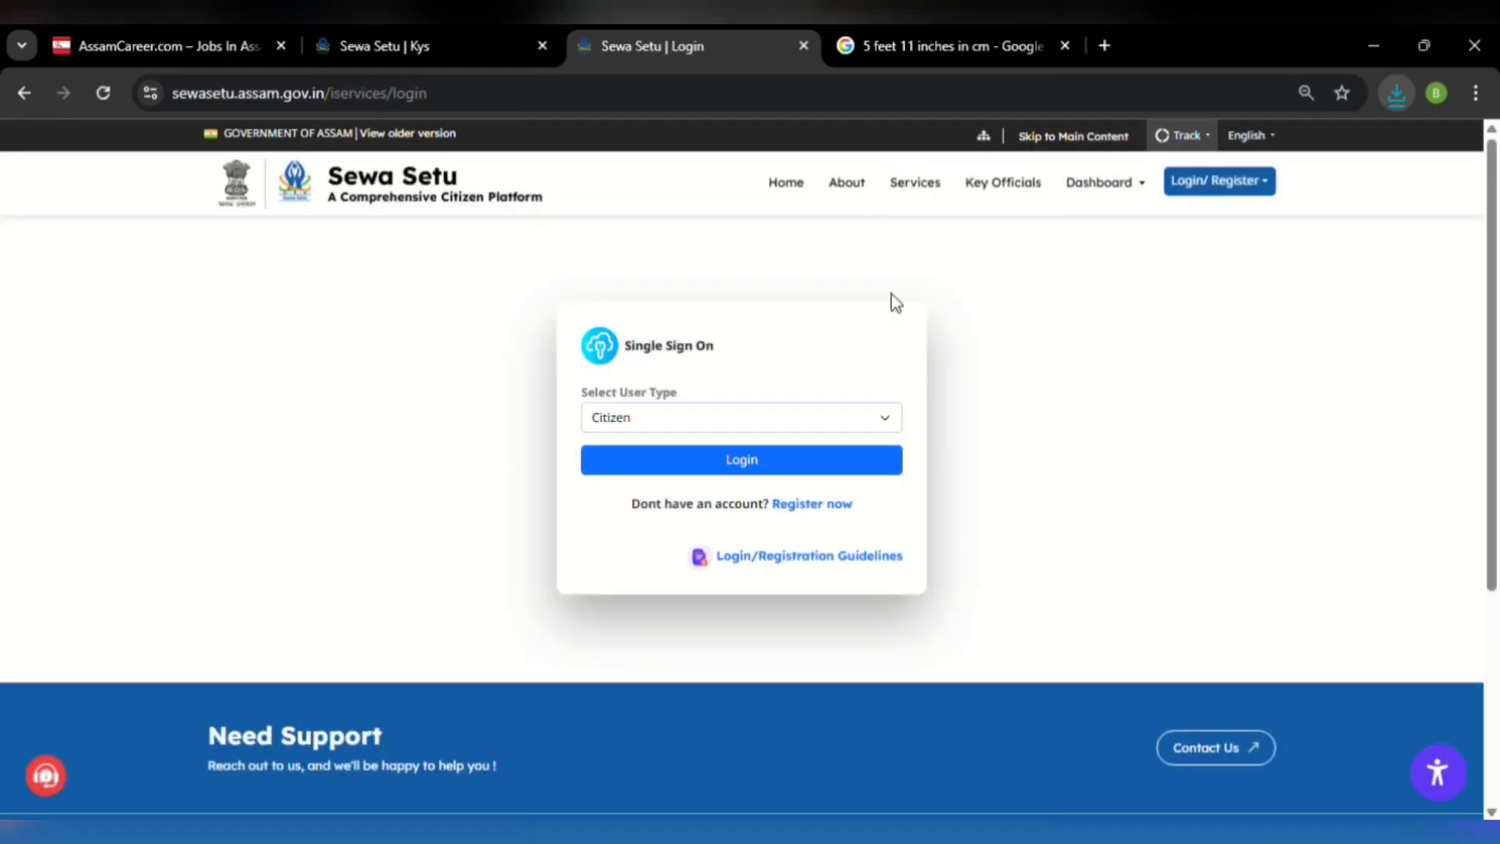
Sign in through e-Pramaan with a mobile number, allow consent, and skip Digilocker linking.
left_click(789, 466)
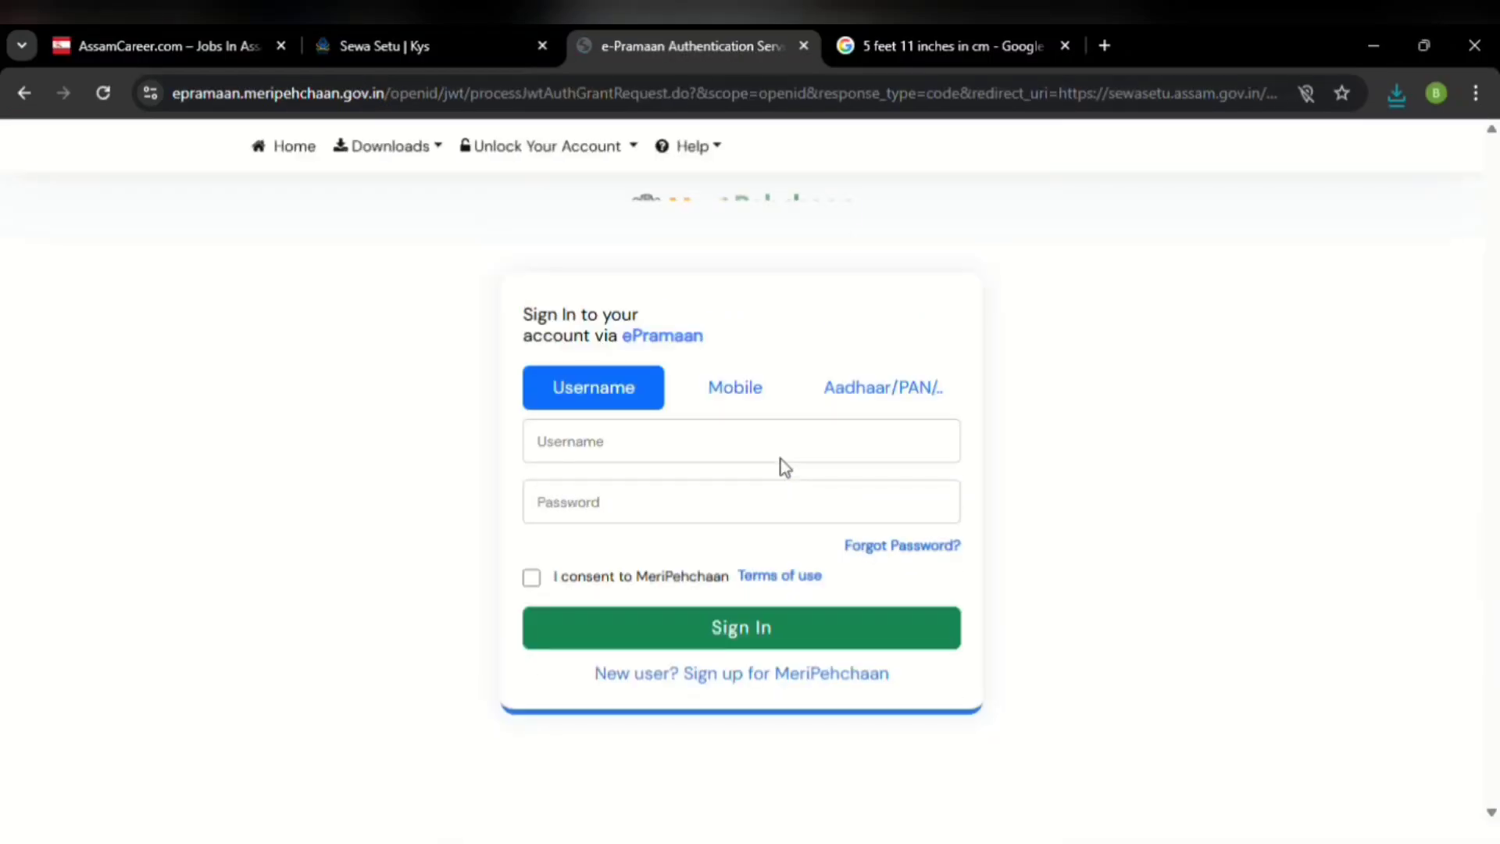
left_click(734, 395)
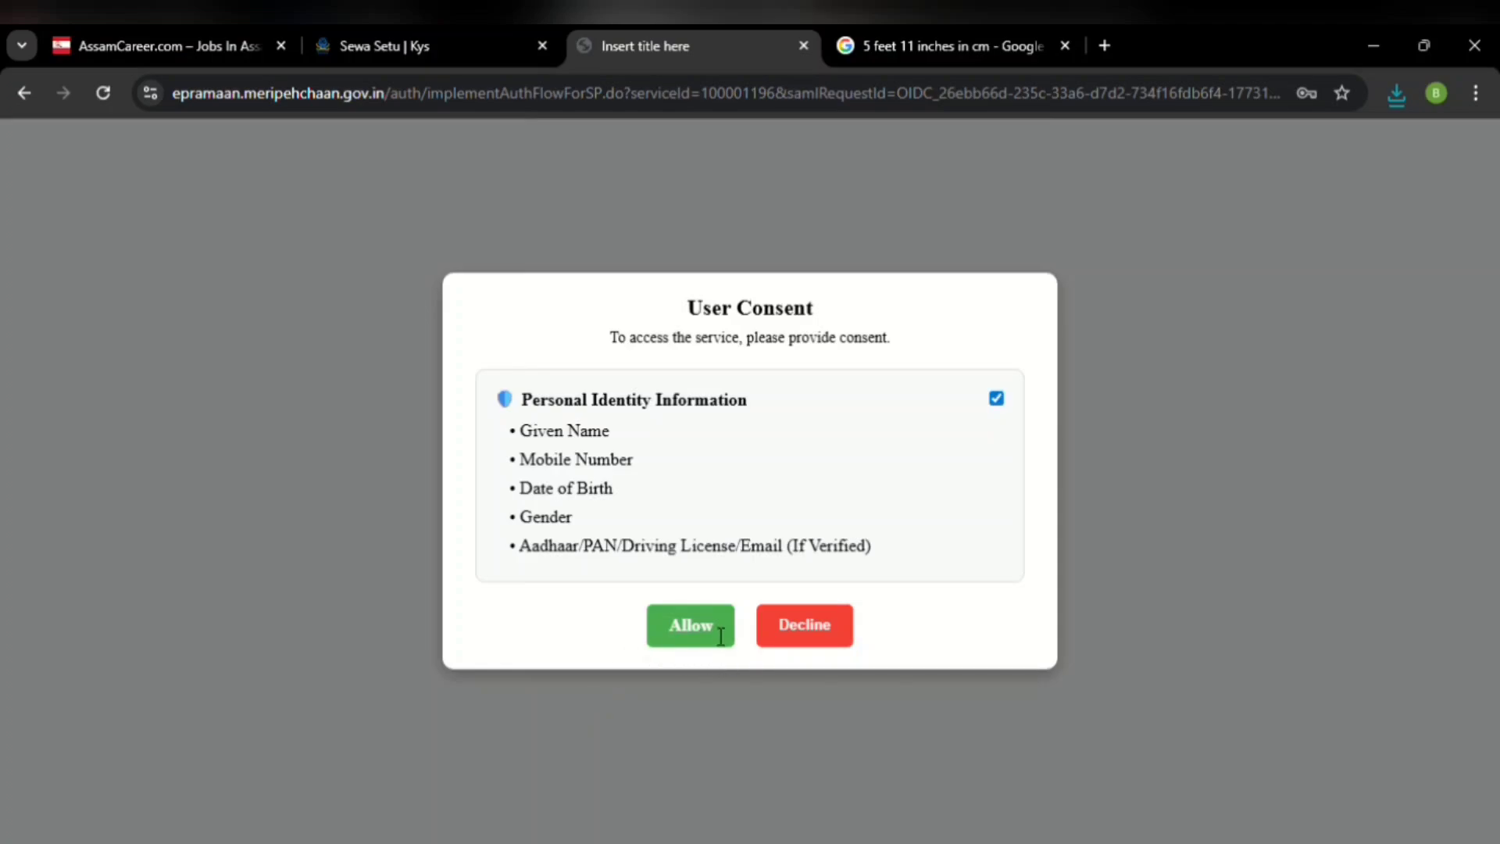
left_click(708, 627)
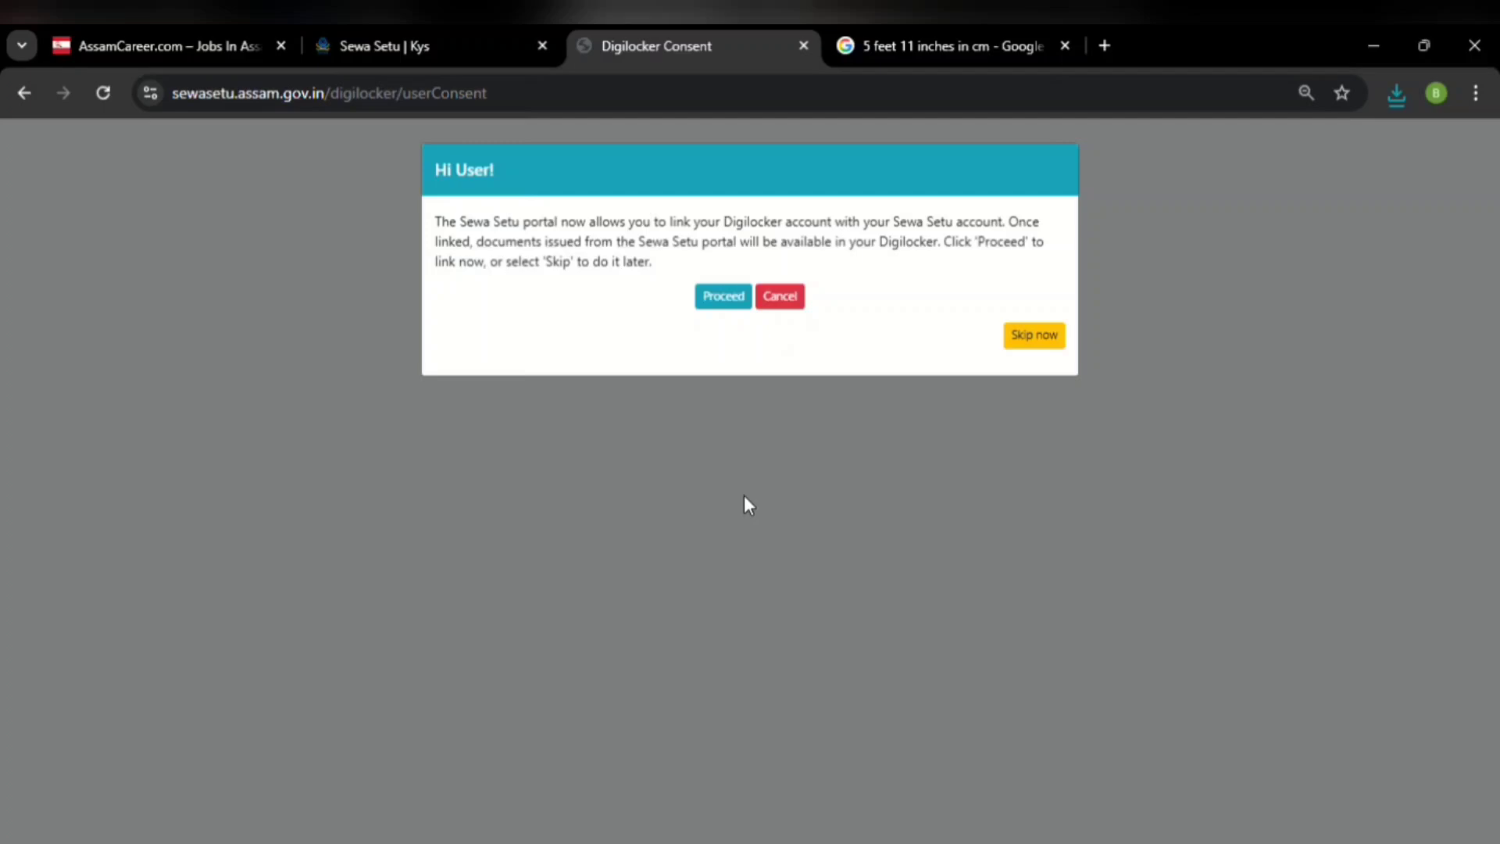
left_click(1043, 347)
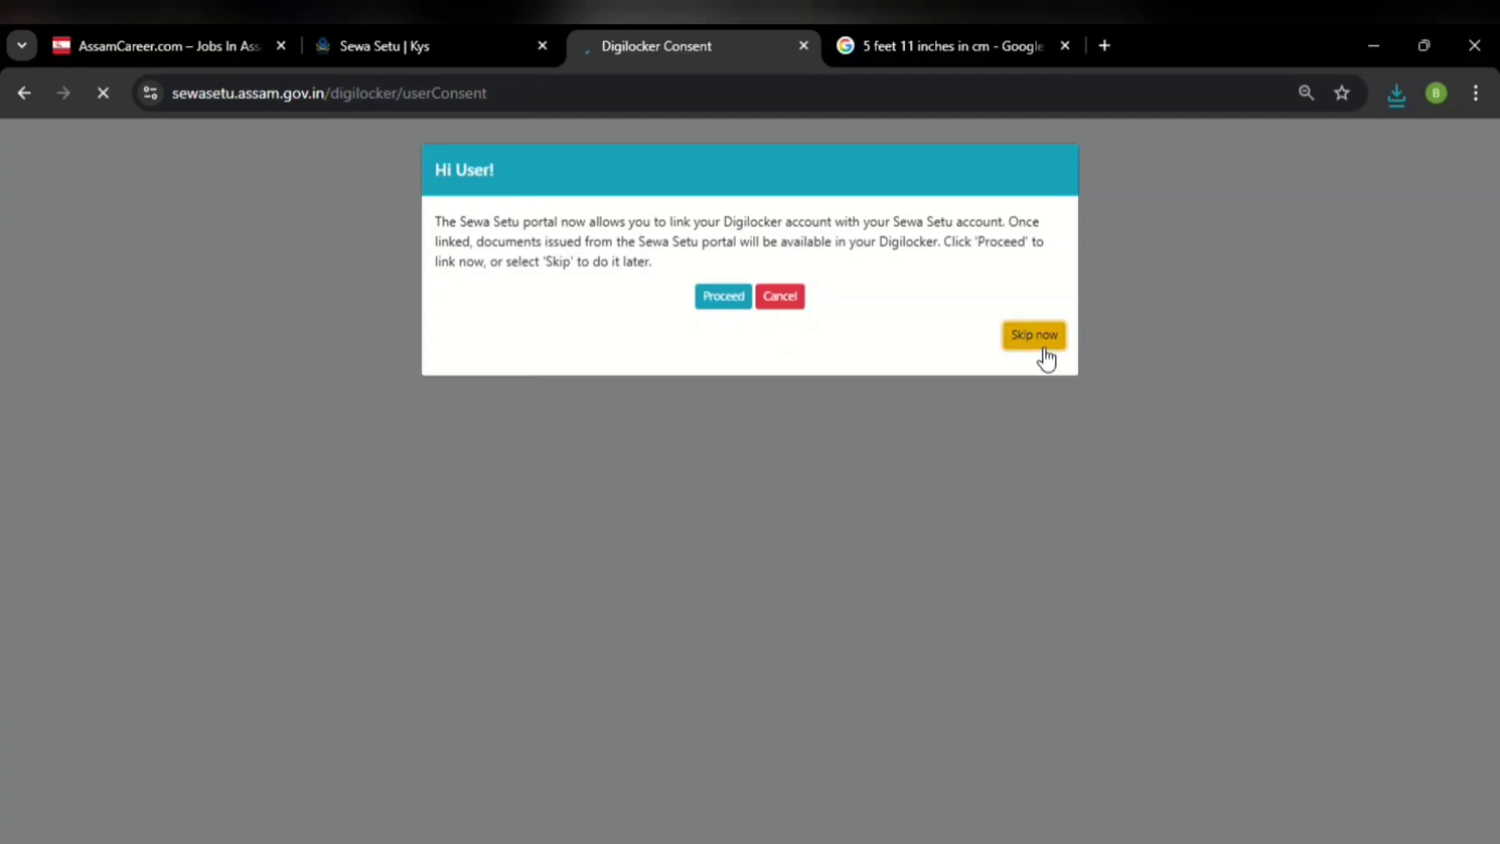
scroll(938, 626, "down", 5)
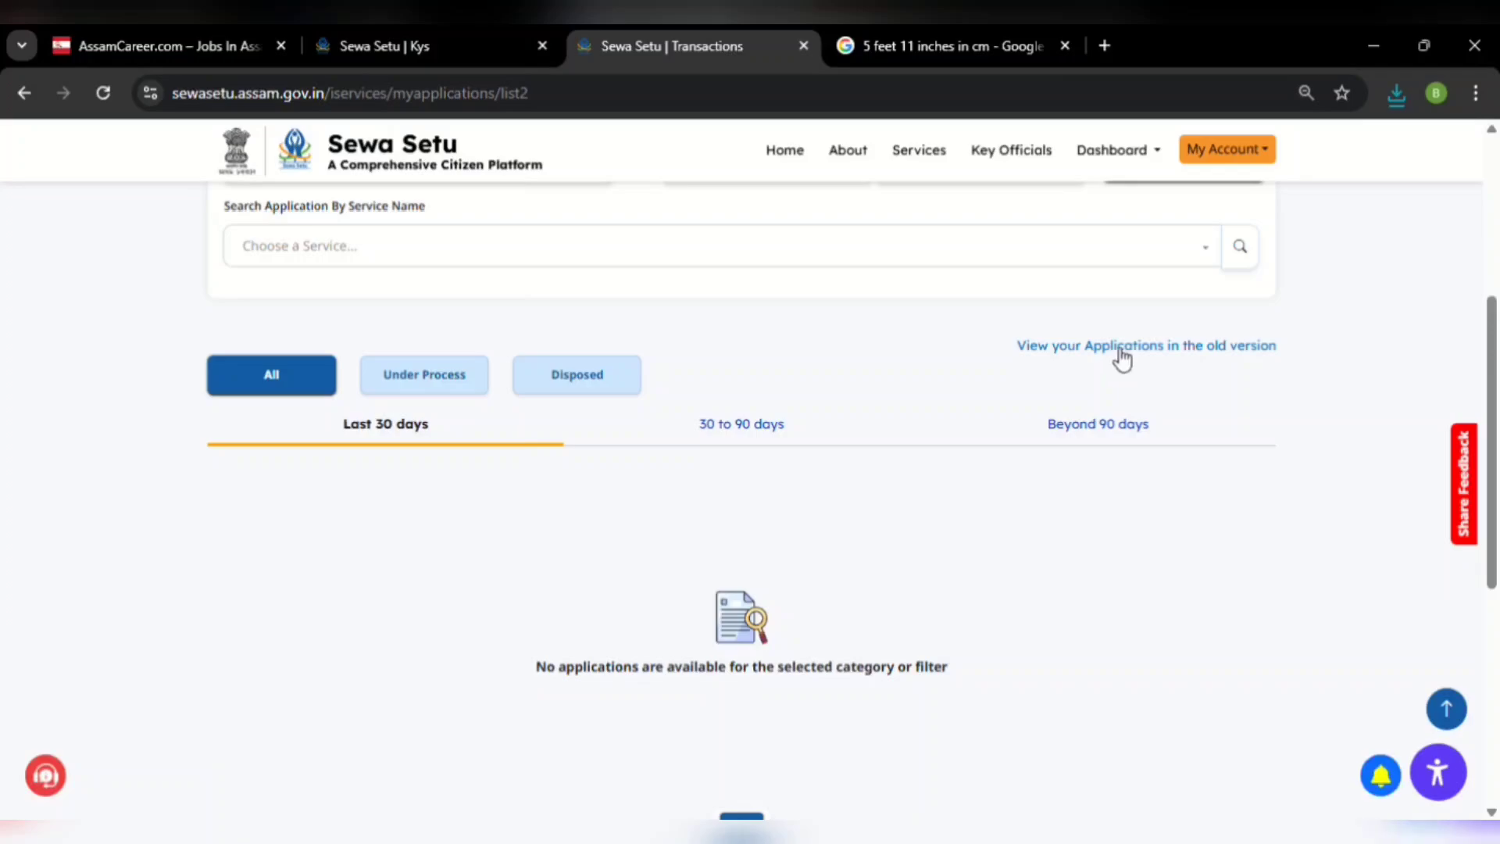
Open the applications list in the old version and close the extra AssamCareer tab.
left_click(1114, 349)
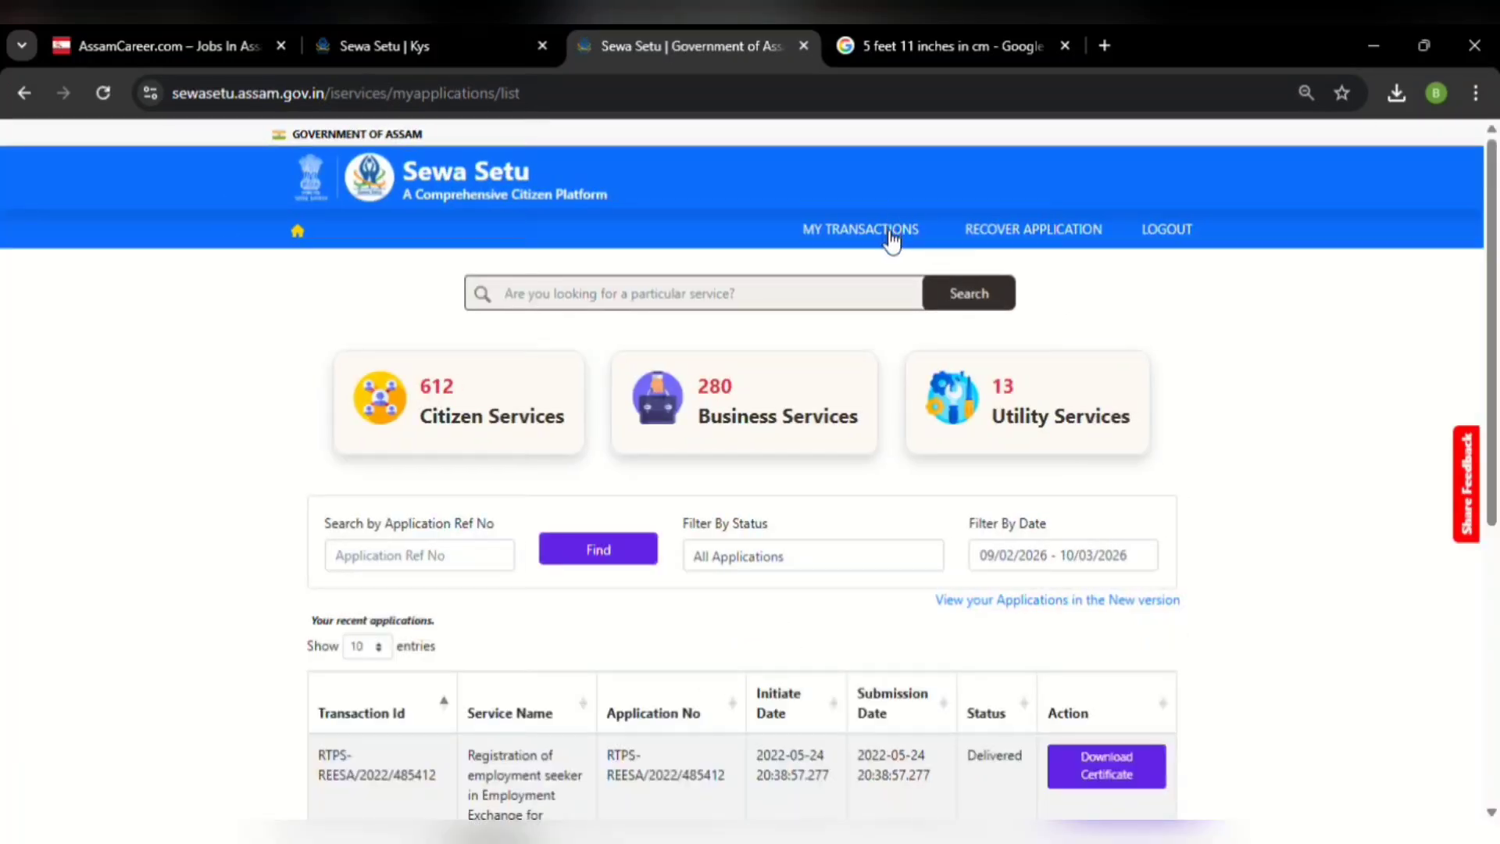
scroll(1398, 145, "down", 3)
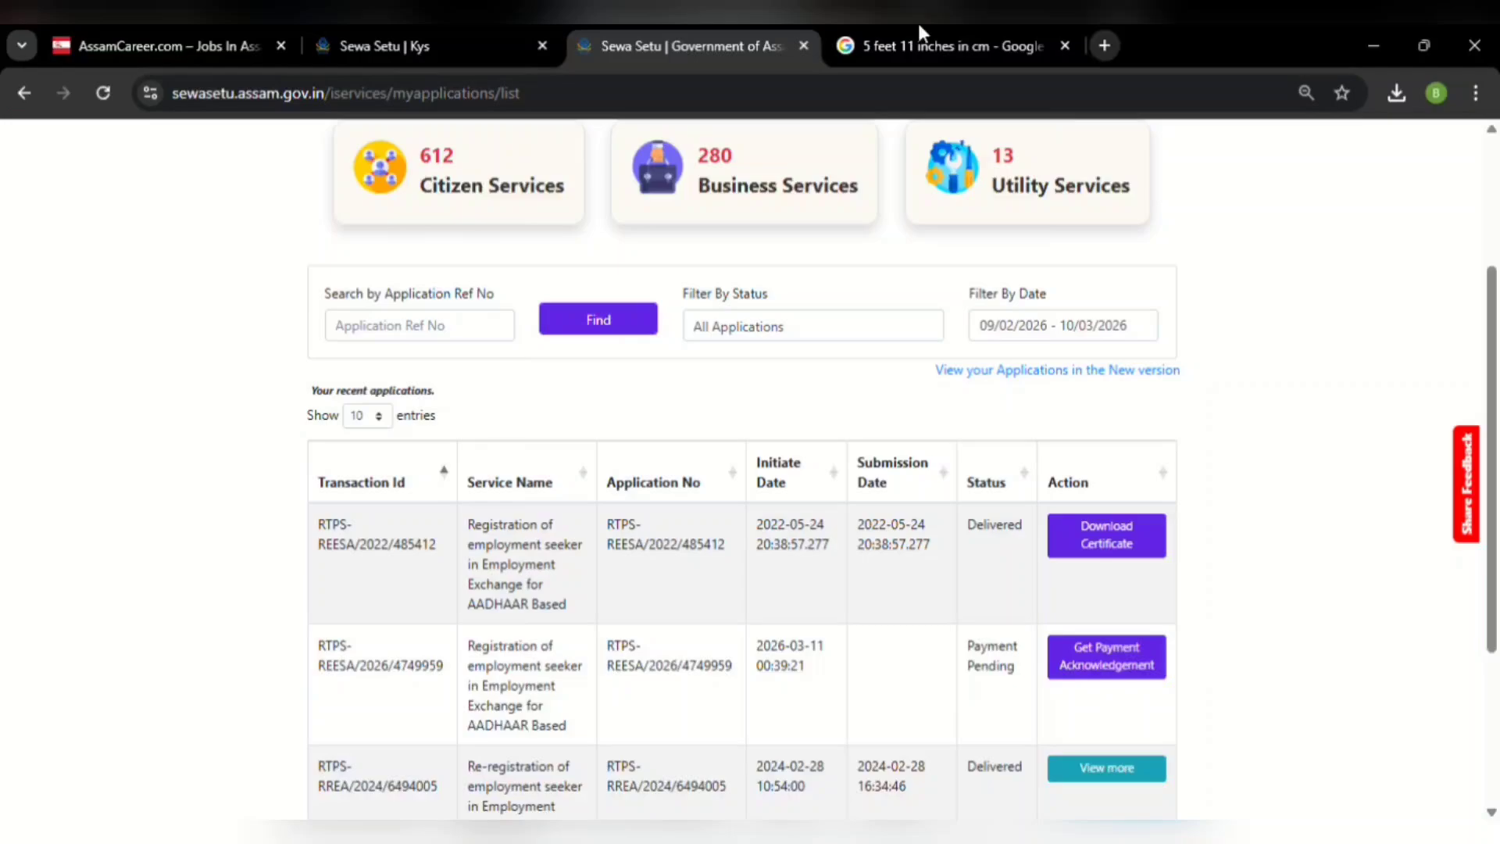
left_click(281, 45)
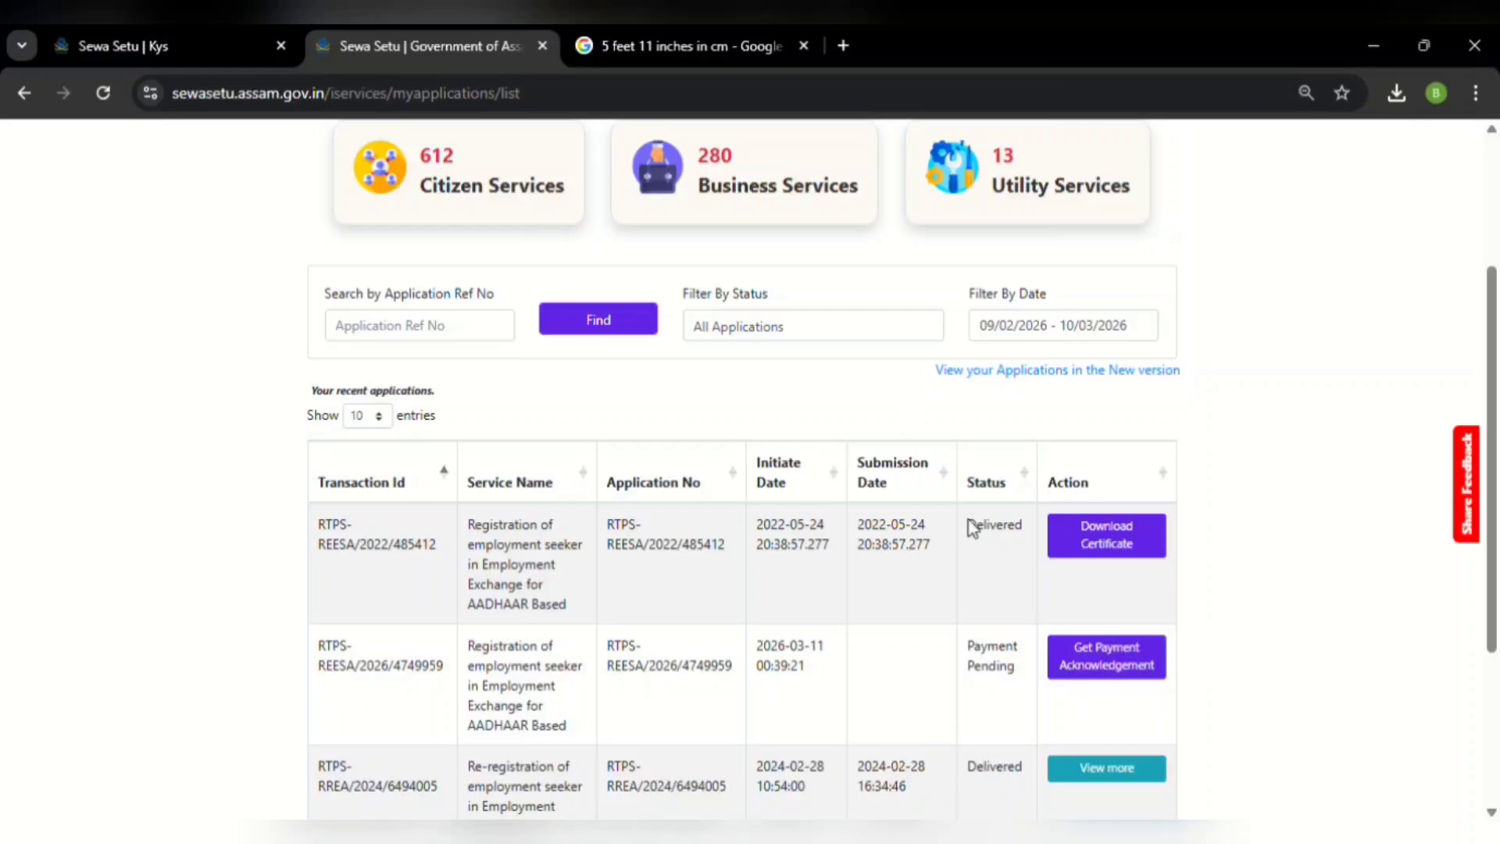
scroll(980, 555, "down", 2)
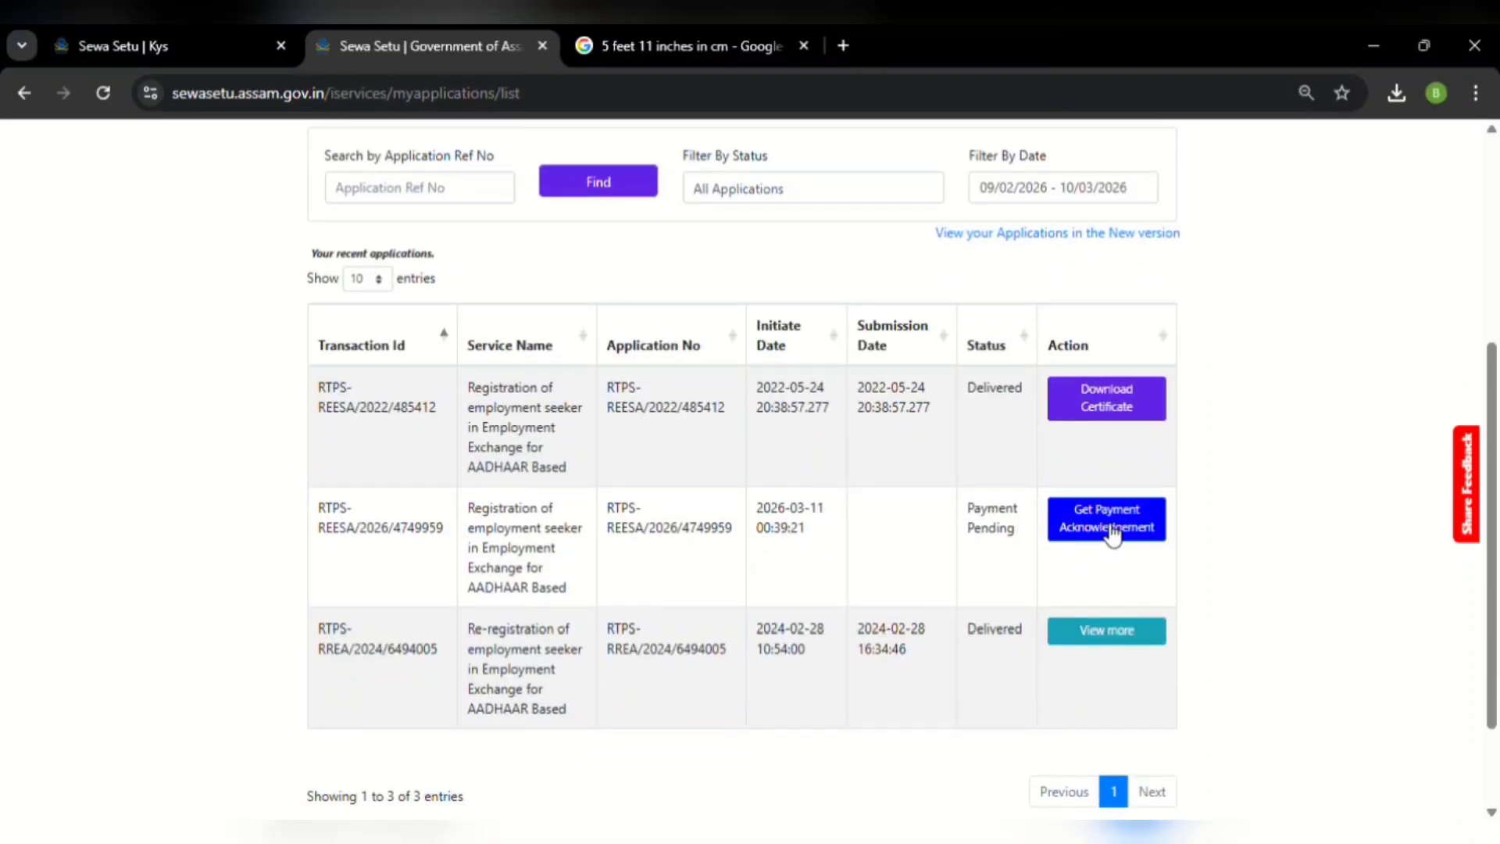
Get the pending registration's payment acknowledgement, verify the e-mail OTP, and download the registration certificate.
left_click(1110, 530)
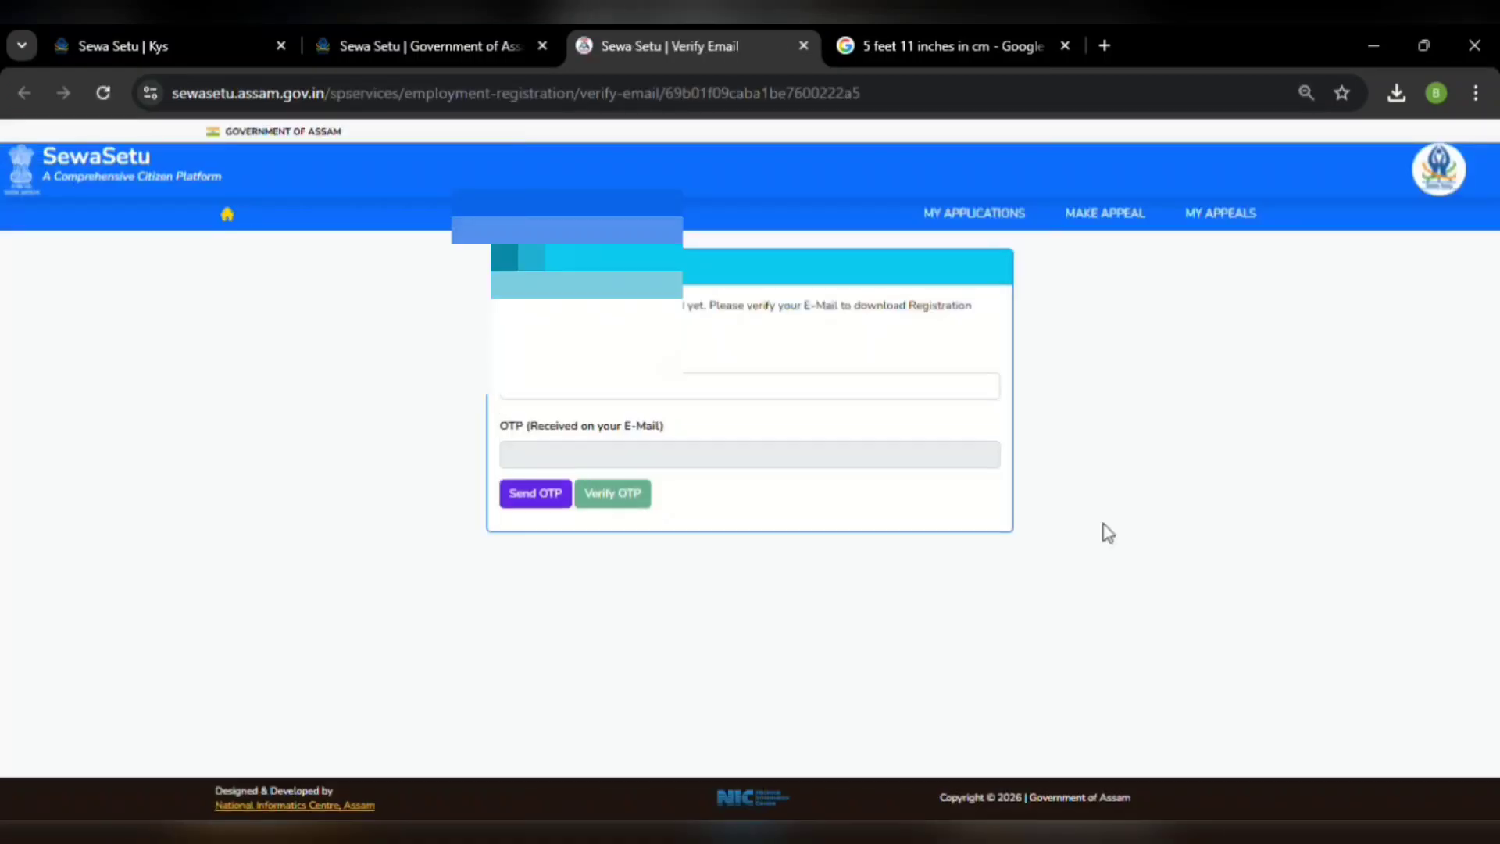
left_click(805, 471)
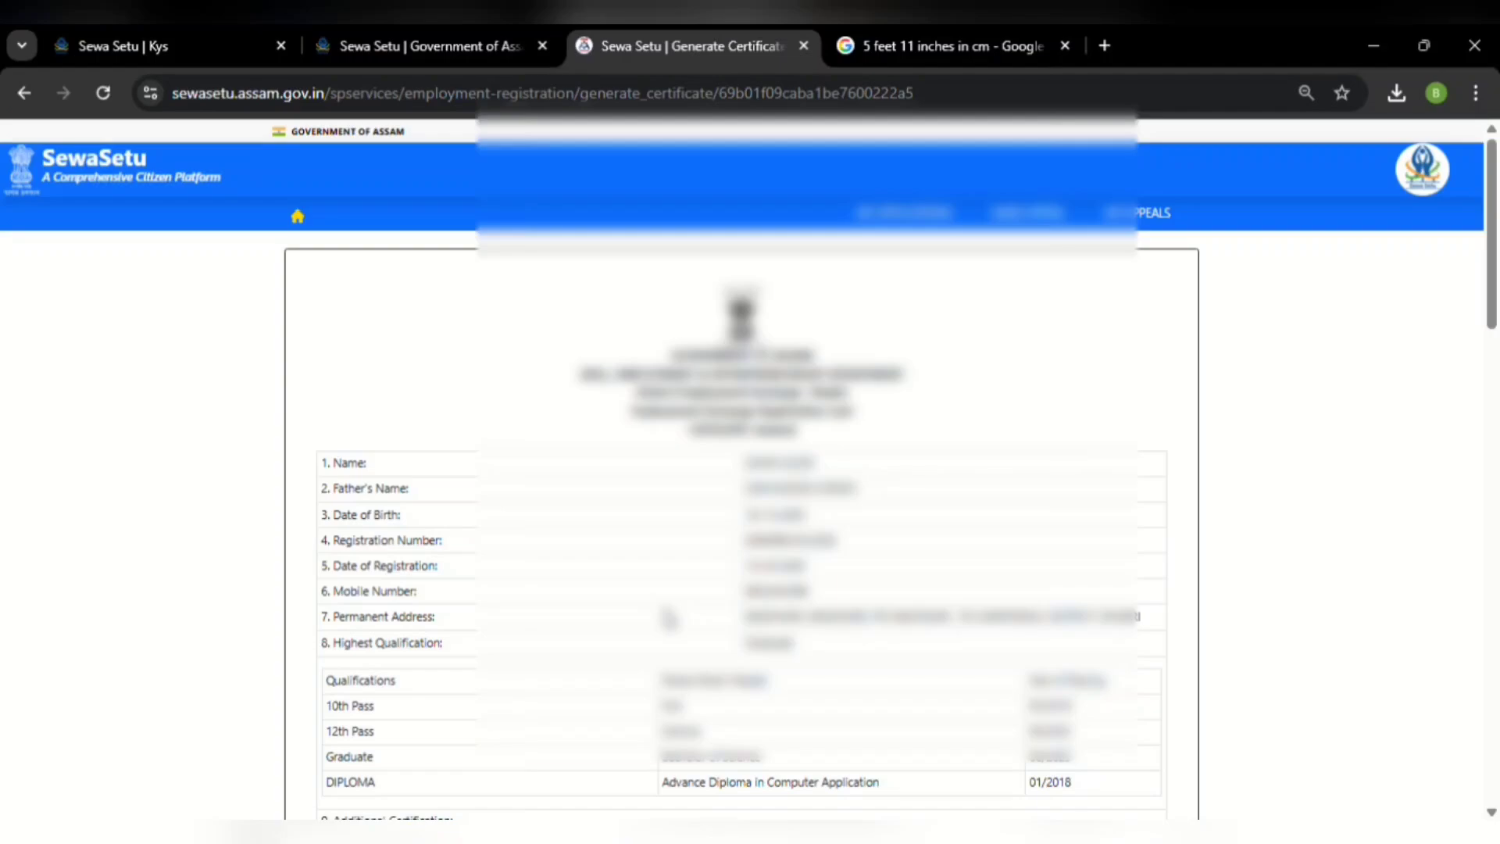
scroll(782, 594, "down", 1)
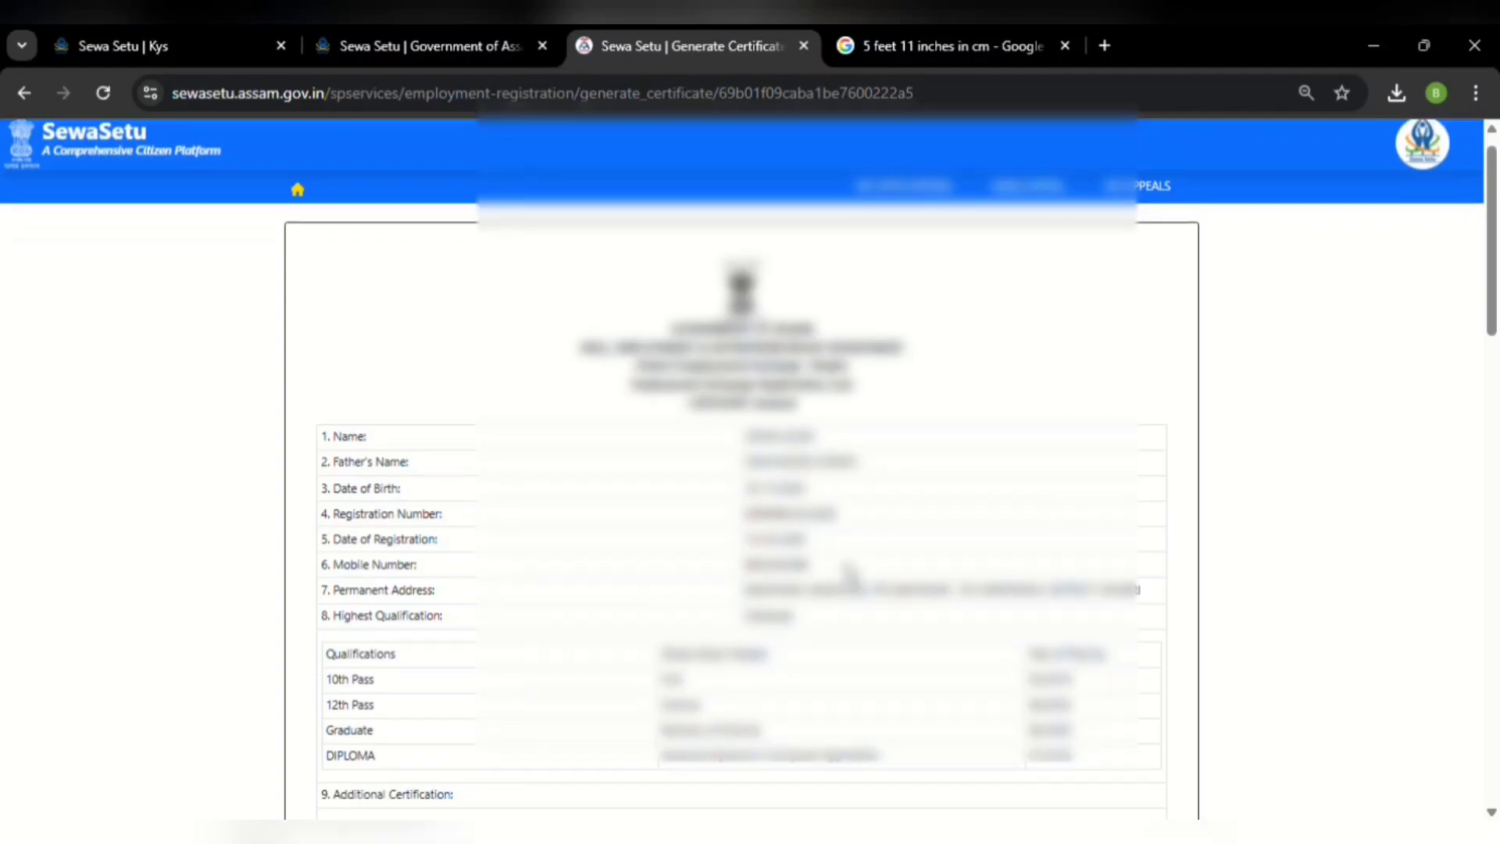
scroll(852, 574, "down", 1)
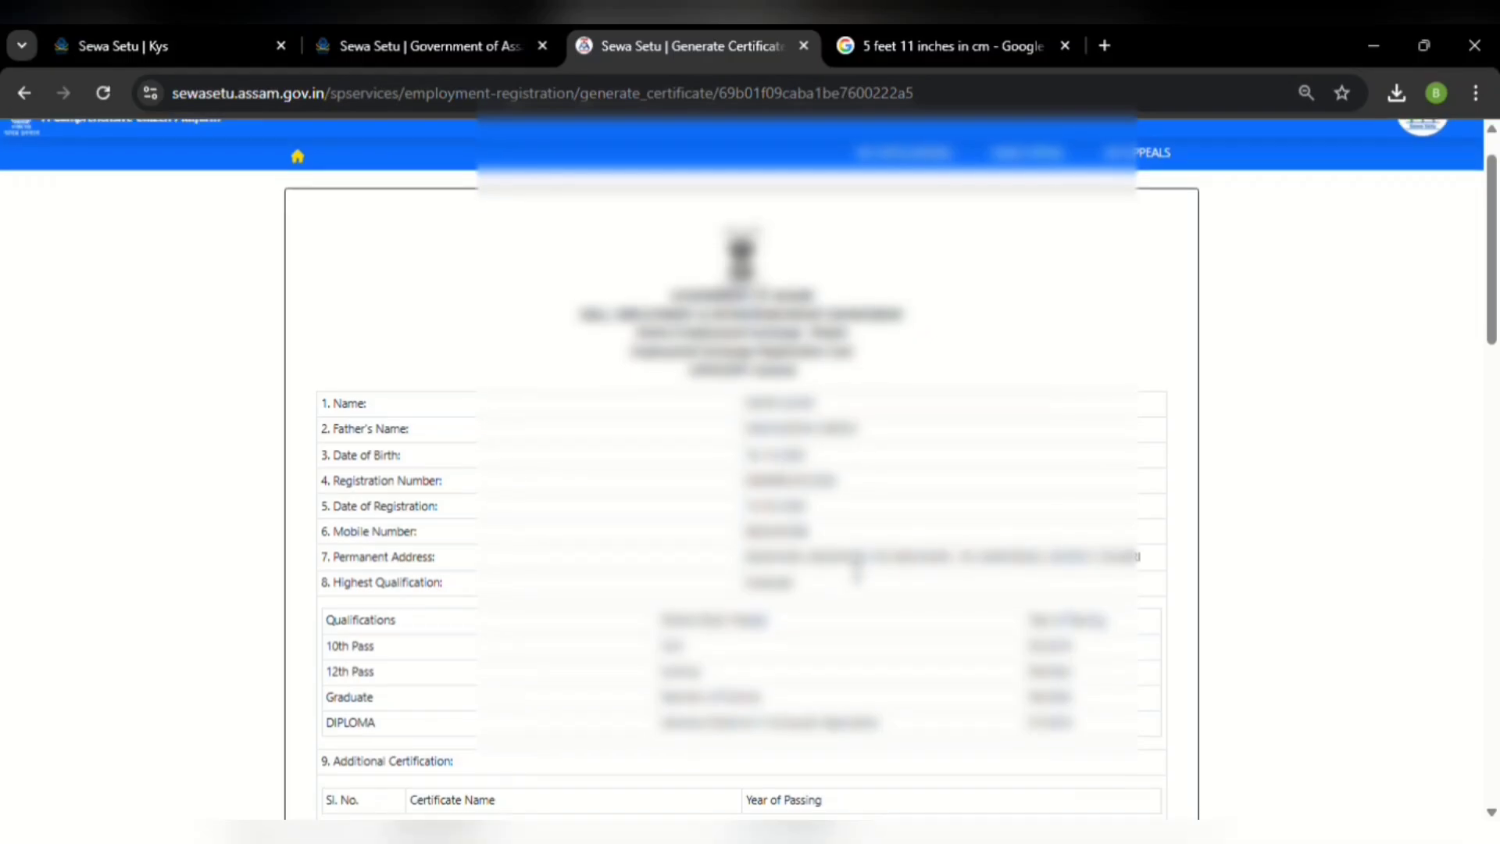
scroll(856, 570, "down", 15)
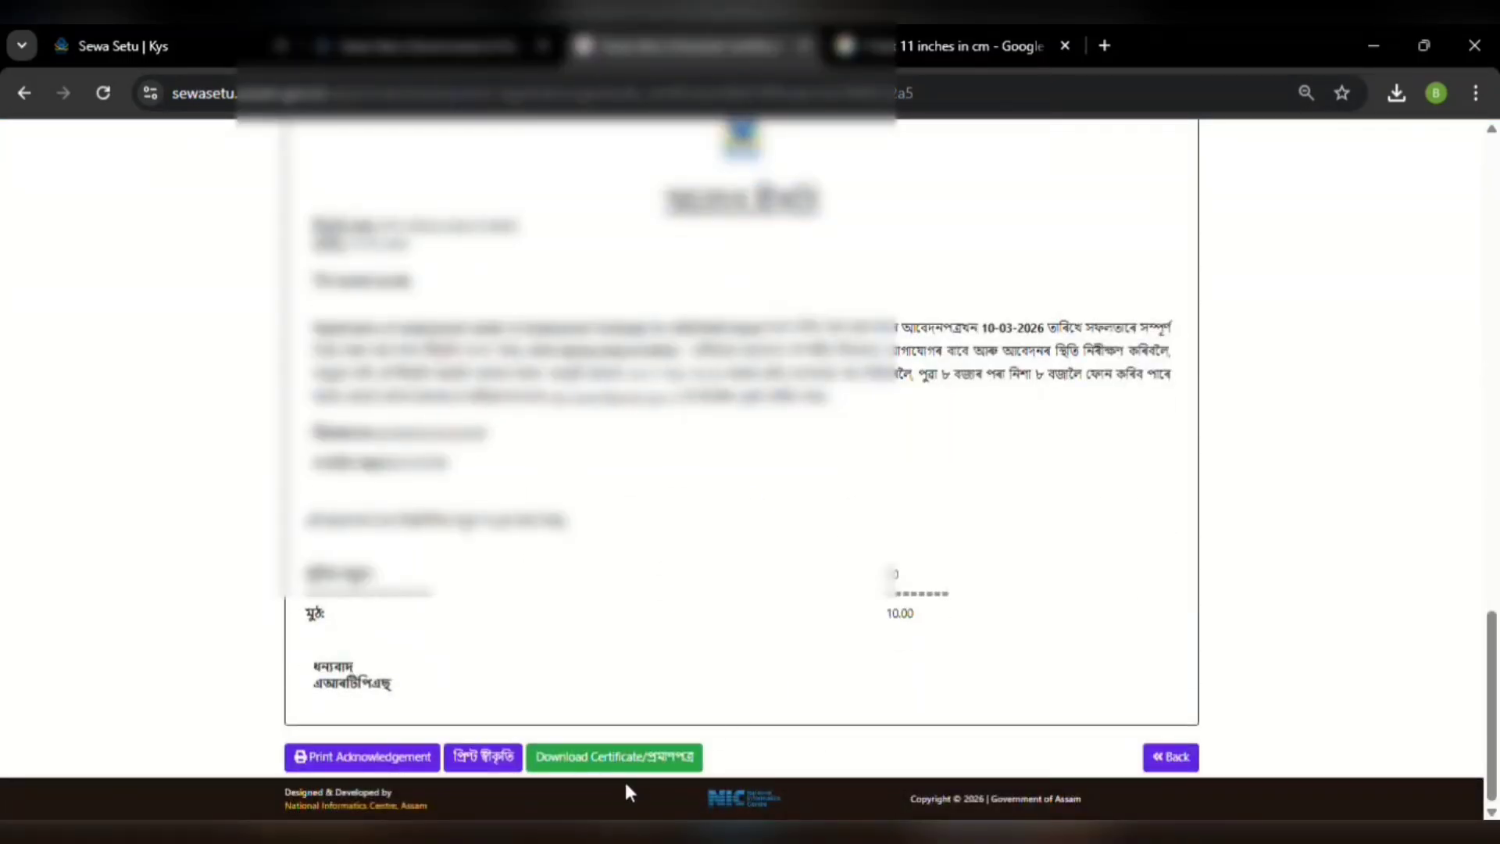
left_click(618, 762)
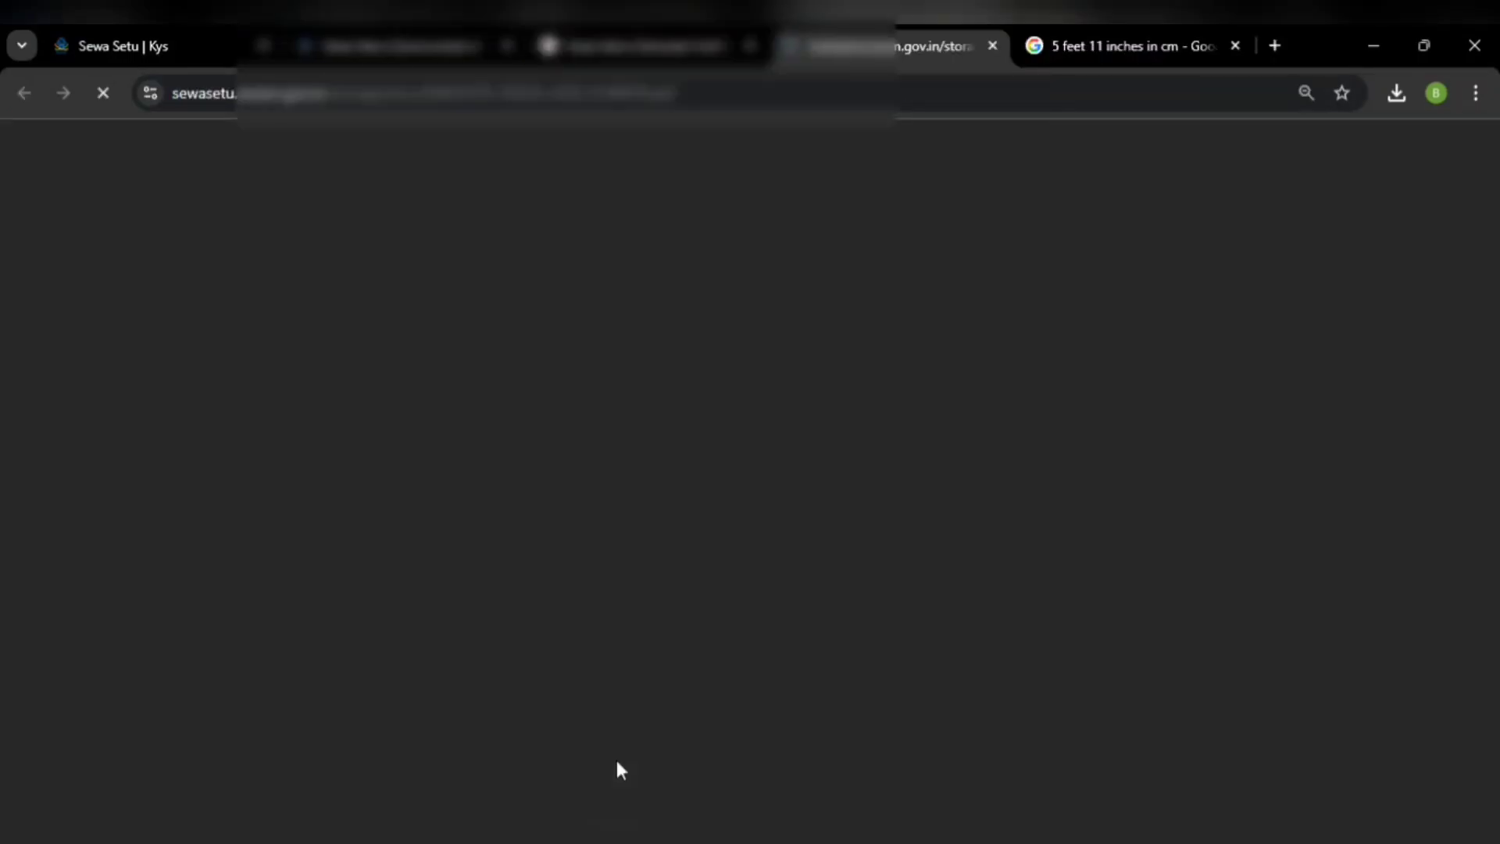